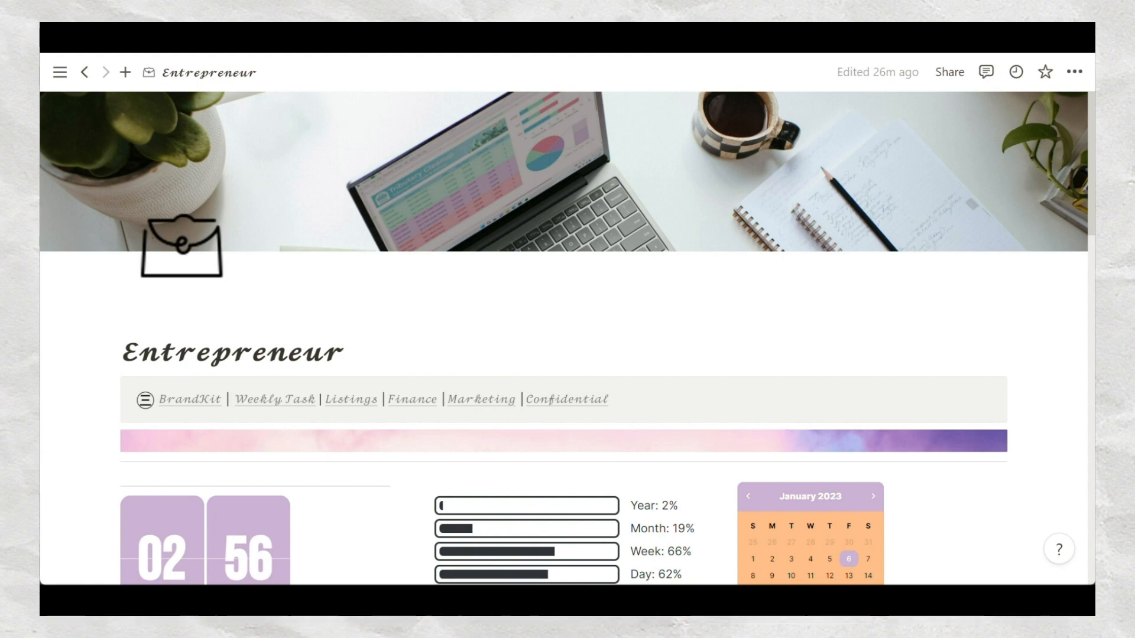
Look over the Entrepreneur dashboard, from its cover and title to the row of page links and the widgets below.
scroll(568, 337, "down", 15)
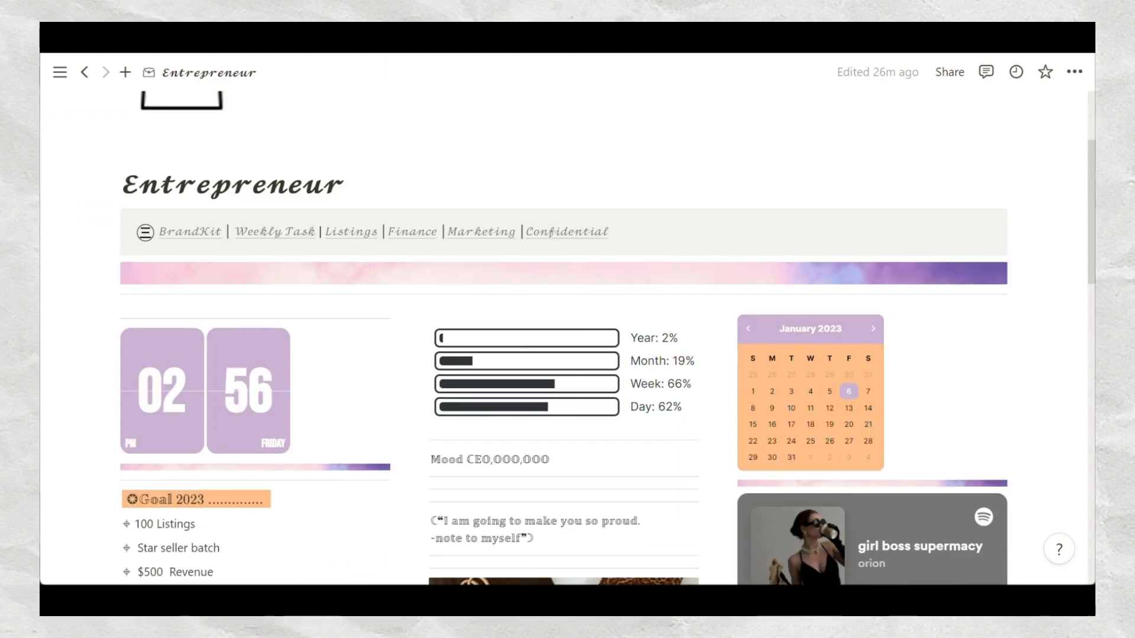
scroll(568, 337, "up", 15)
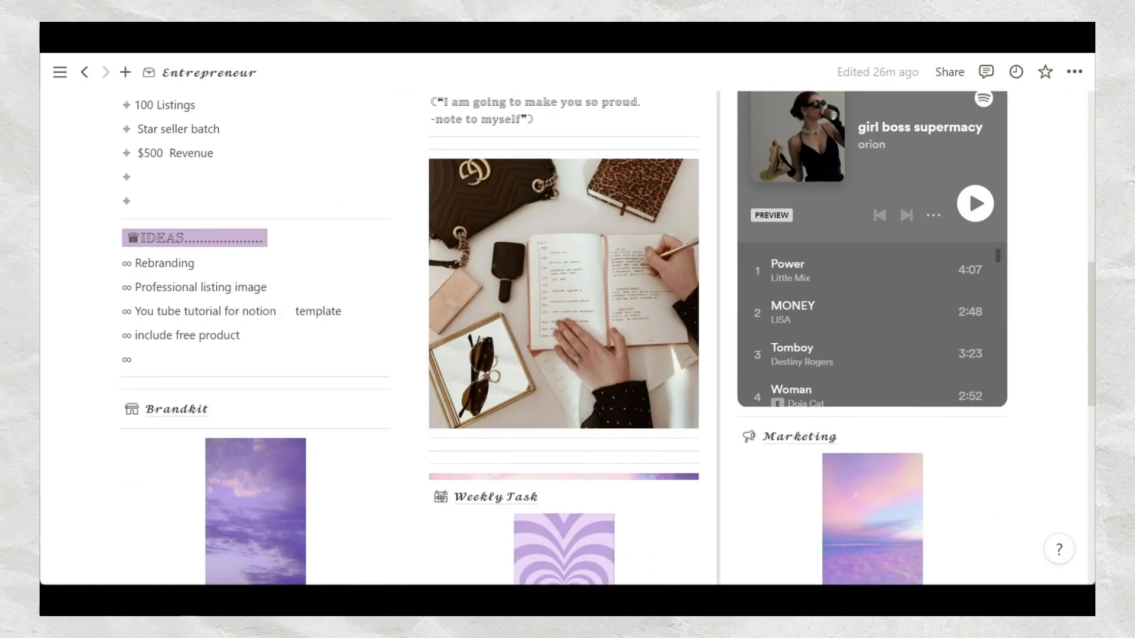
scroll(568, 337, "up", 2)
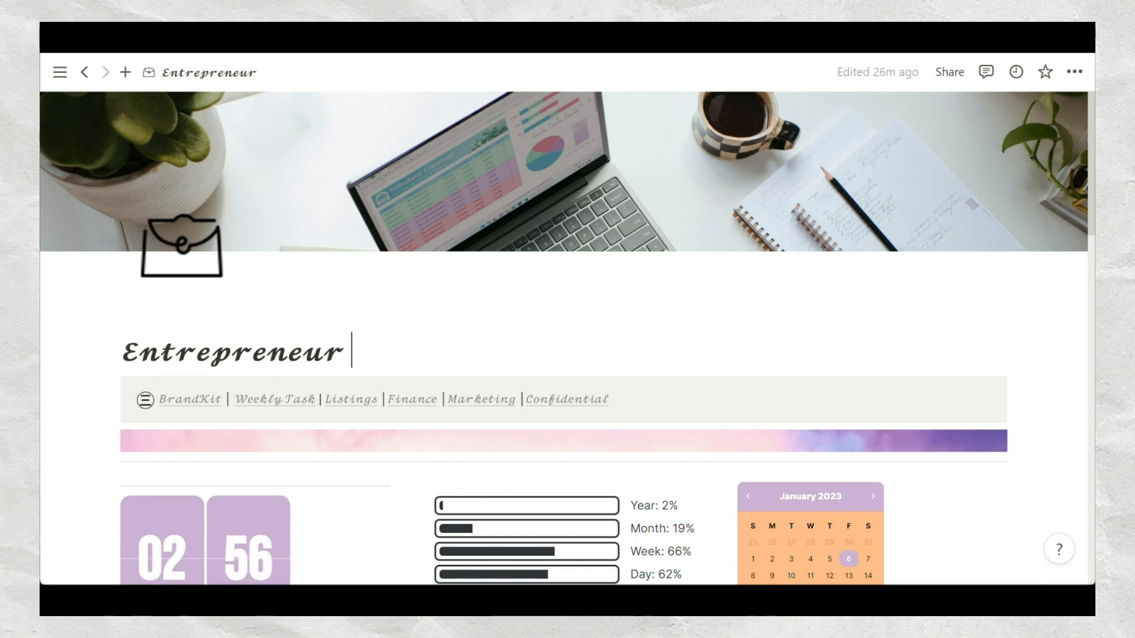
scroll(133, 321, "down", 2)
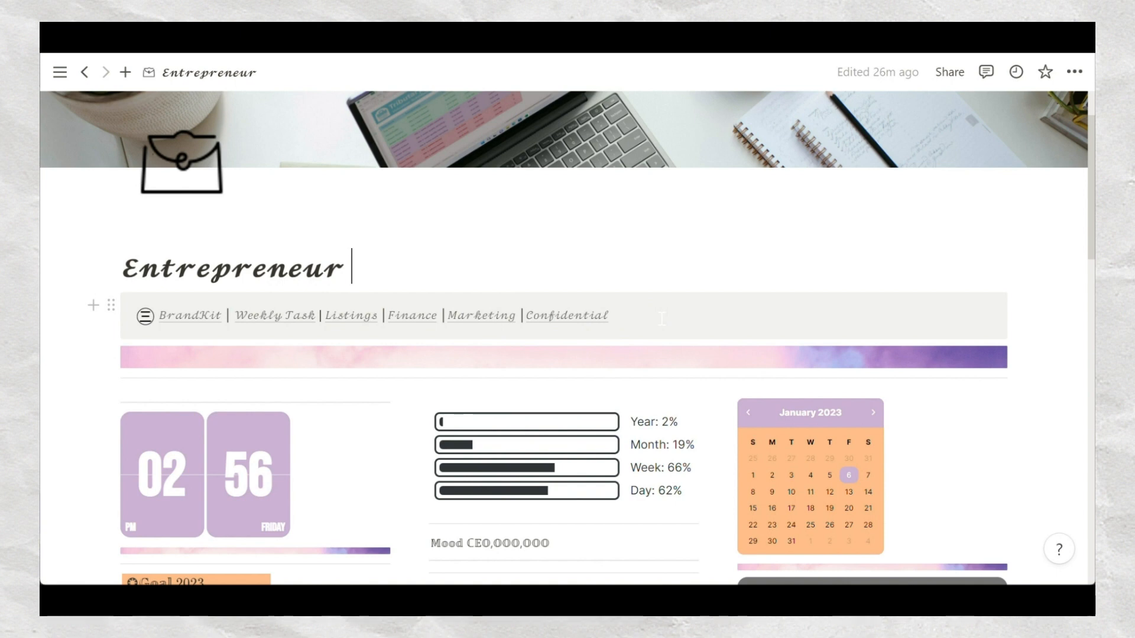
scroll(201, 361, "down", 2)
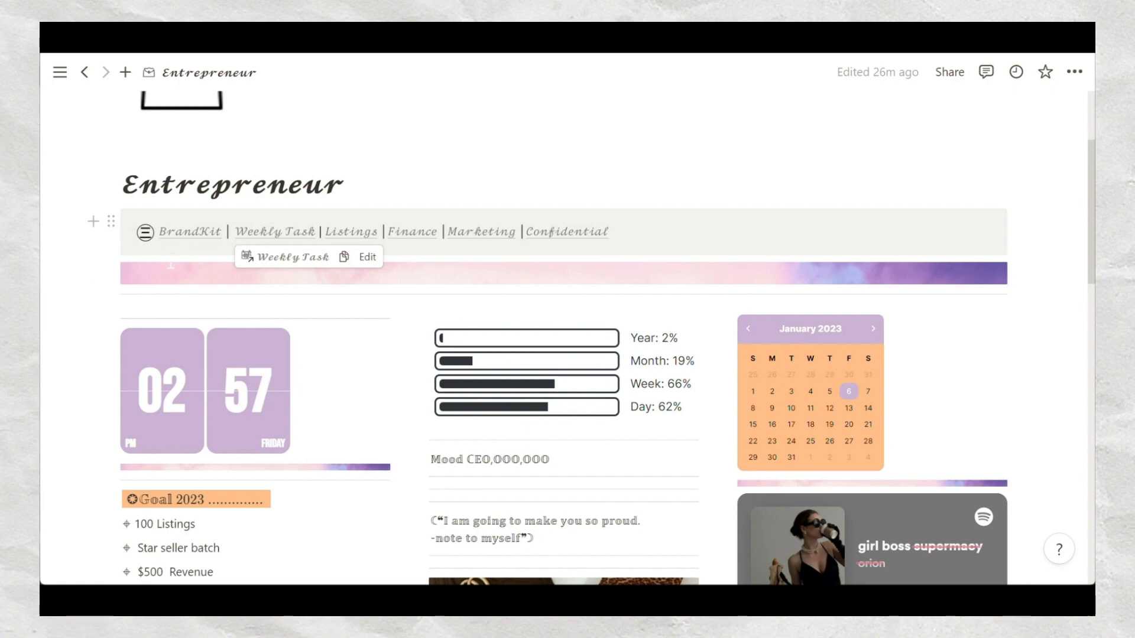
scroll(631, 228, "down", 3)
scroll(567, 342, "up", 5)
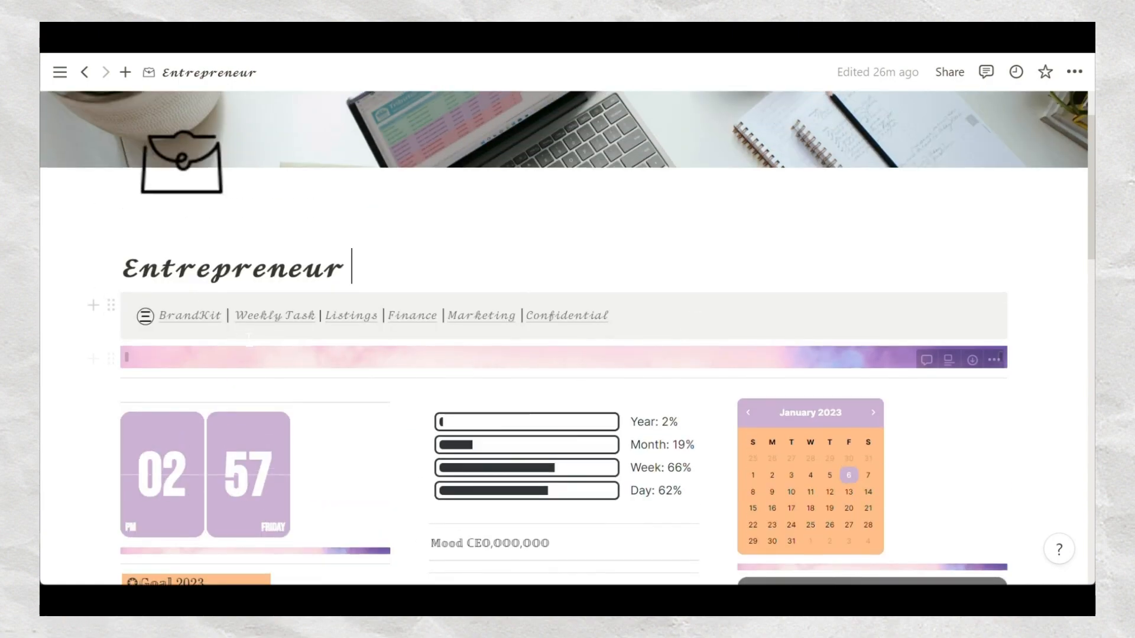
scroll(805, 328, "down", 2)
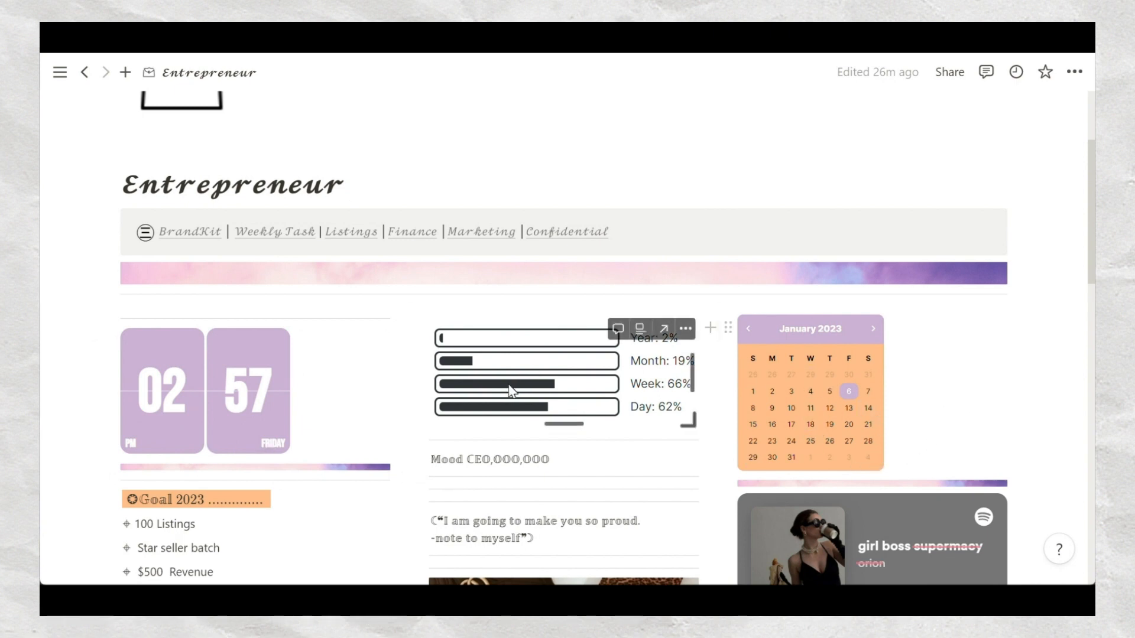
Examine the dashboard's clock, progress bar, calendar and music widgets together with the Goal 2023 and IDEAS lists.
scroll(616, 388, "down", 2)
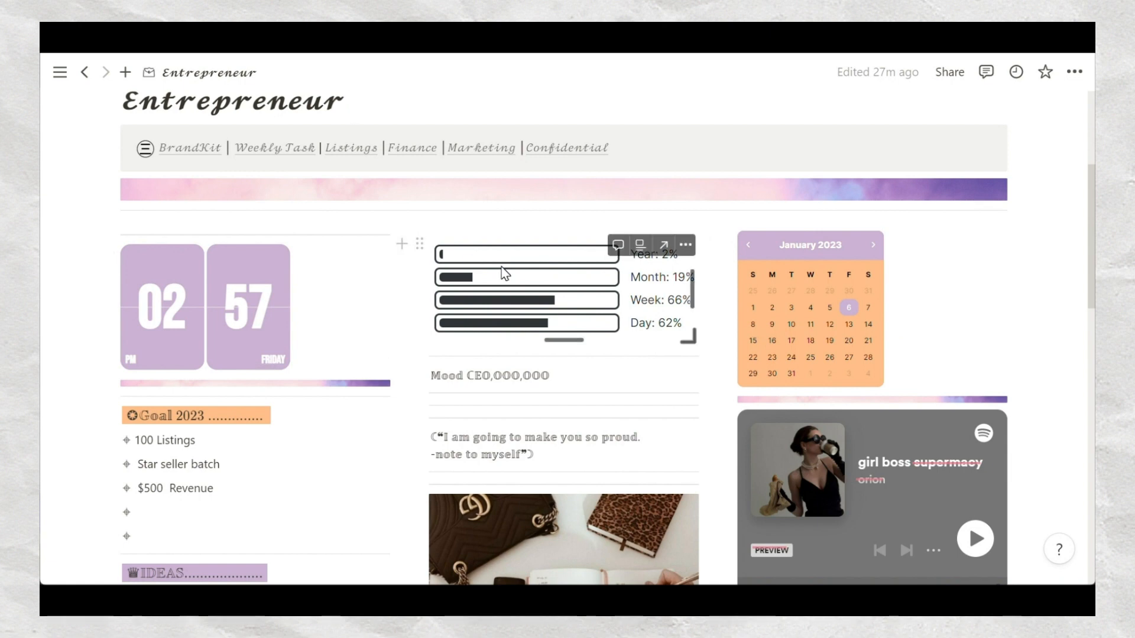
scroll(503, 273, "down", 2)
scroll(503, 273, "up", 1)
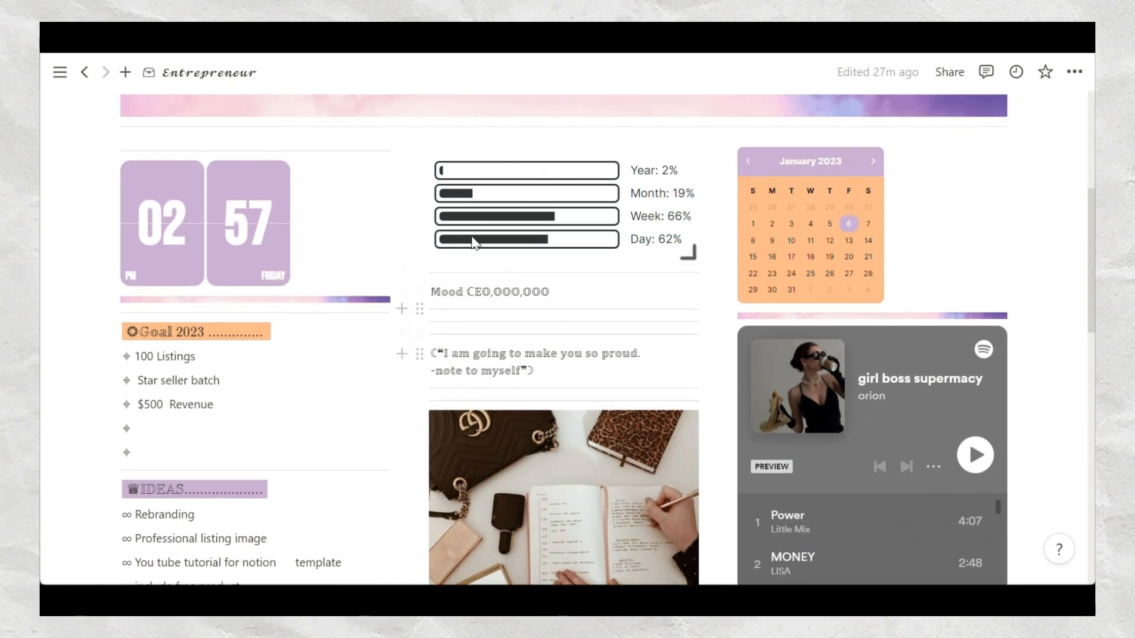
scroll(473, 243, "up", 1)
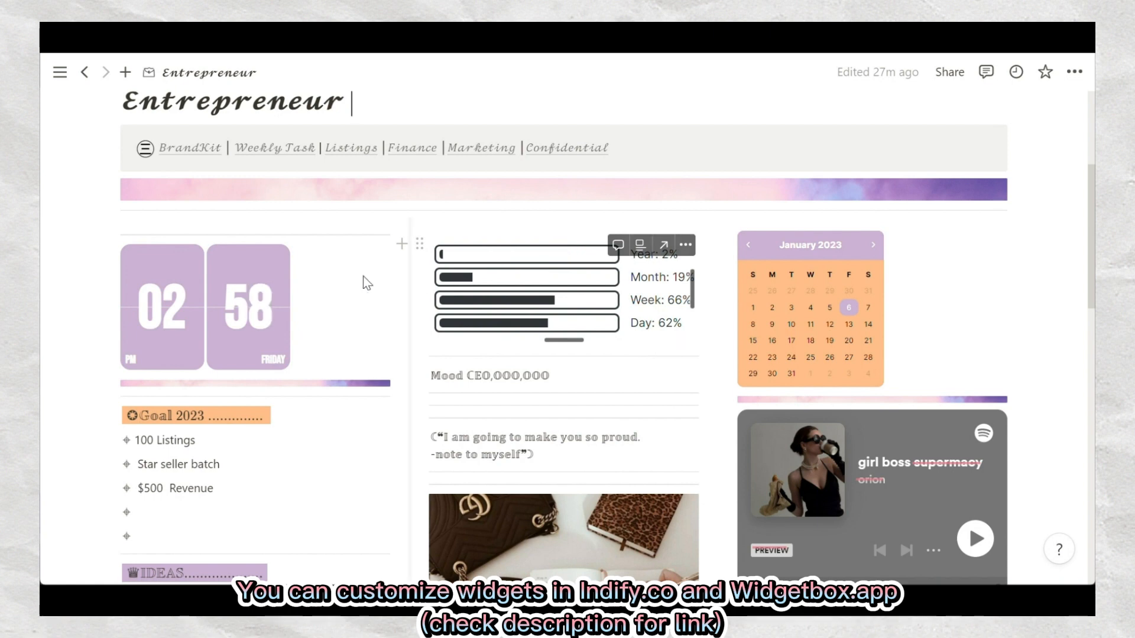
scroll(408, 390, "down", 2)
scroll(407, 390, "down", 2)
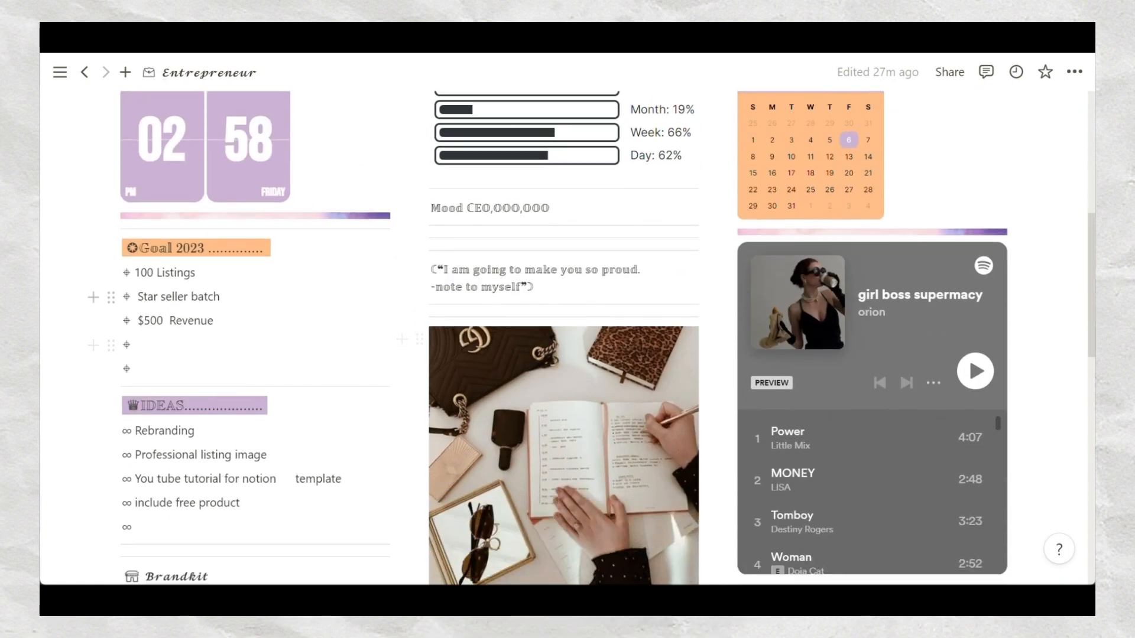
scroll(157, 252, "down", 2)
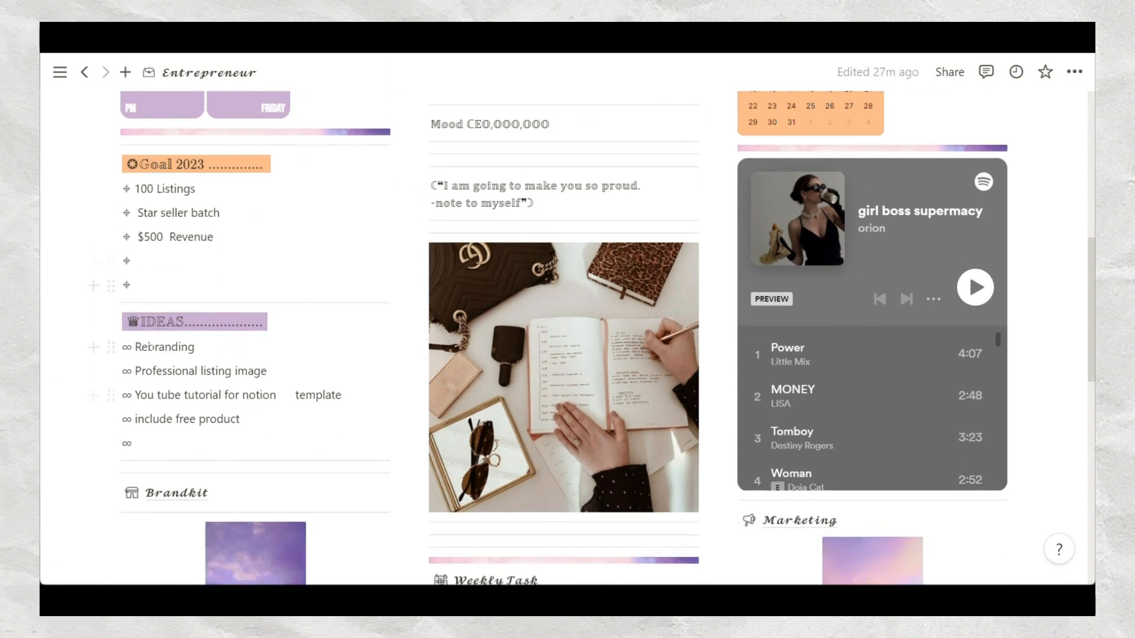
scroll(157, 345, "up", 2)
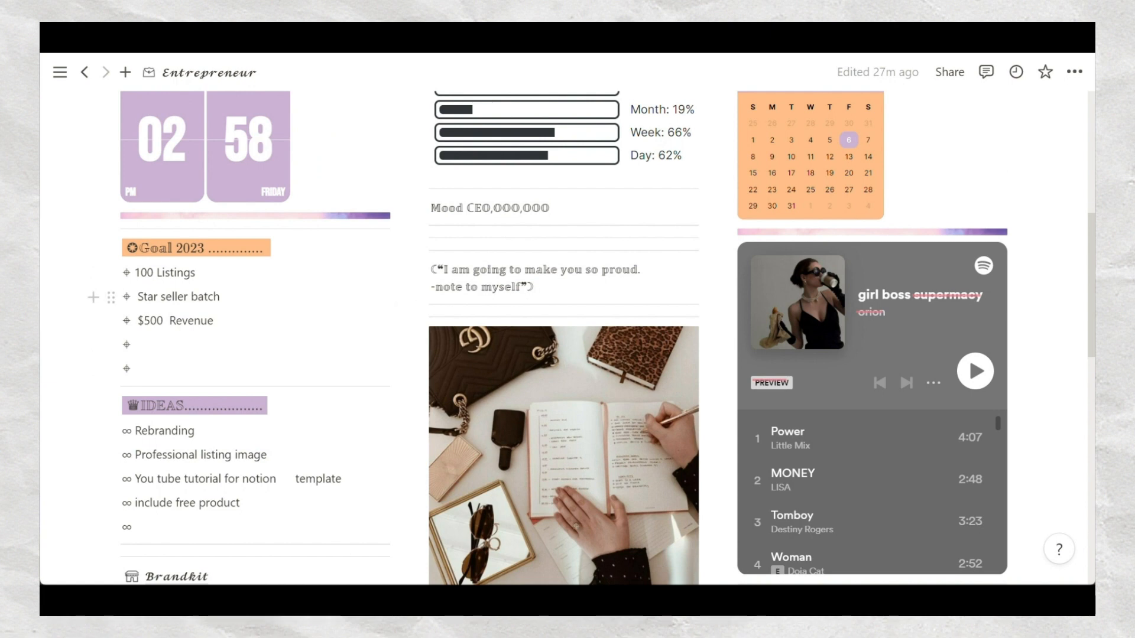
Highlight the "Star seller batch" and "$500 Revenue" entries in the Goal 2023 list to read them.
left_click_drag(221, 297, 135, 296)
left_click(220, 297)
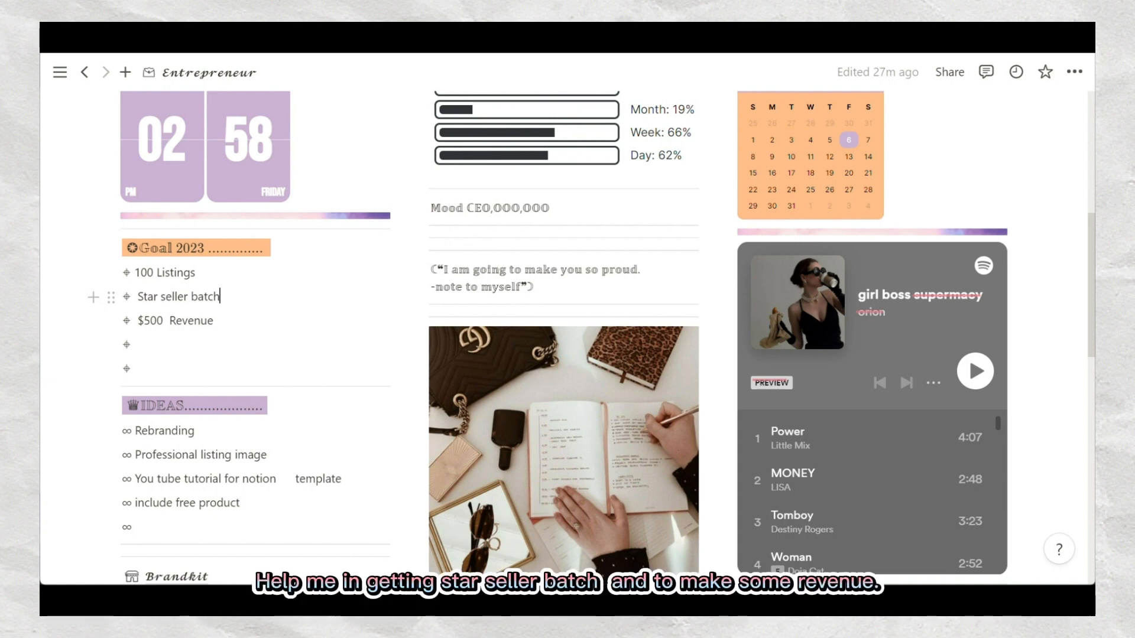
left_click_drag(214, 320, 136, 320)
left_click(214, 320)
left_click_drag(214, 320, 137, 321)
left_click(214, 321)
scroll(252, 327, "up", 2)
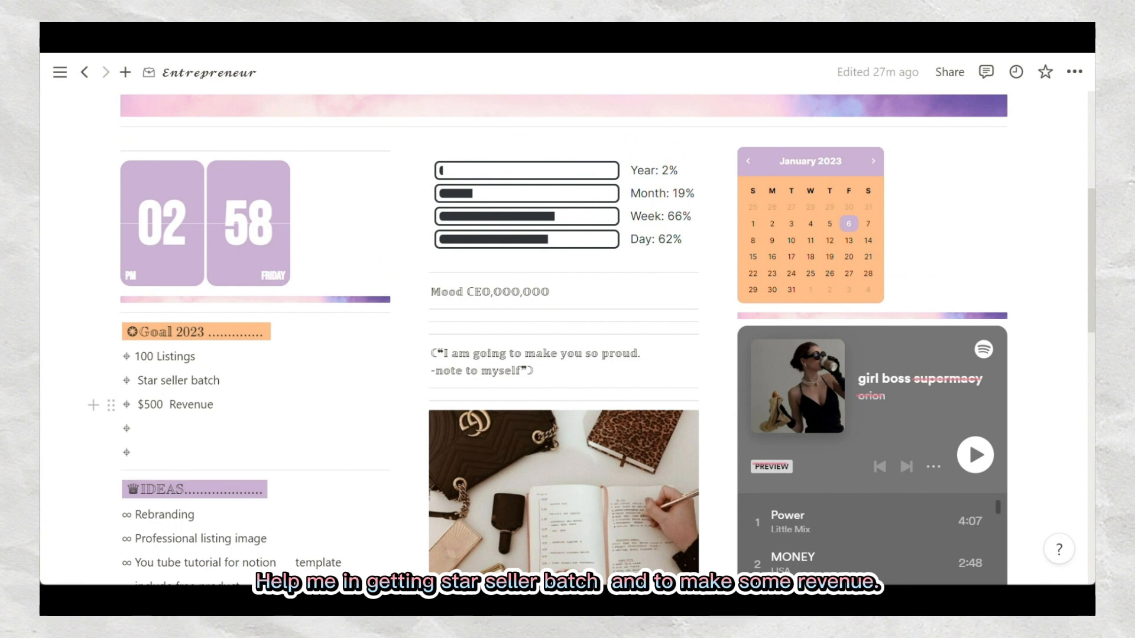
left_click_drag(214, 405, 137, 405)
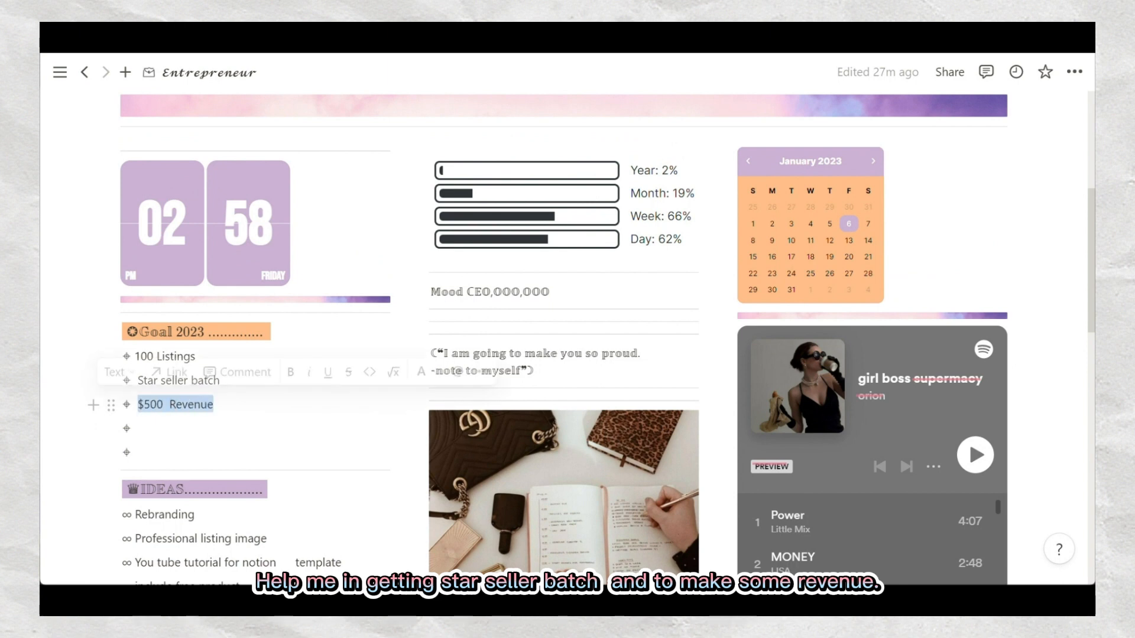
left_click(215, 405)
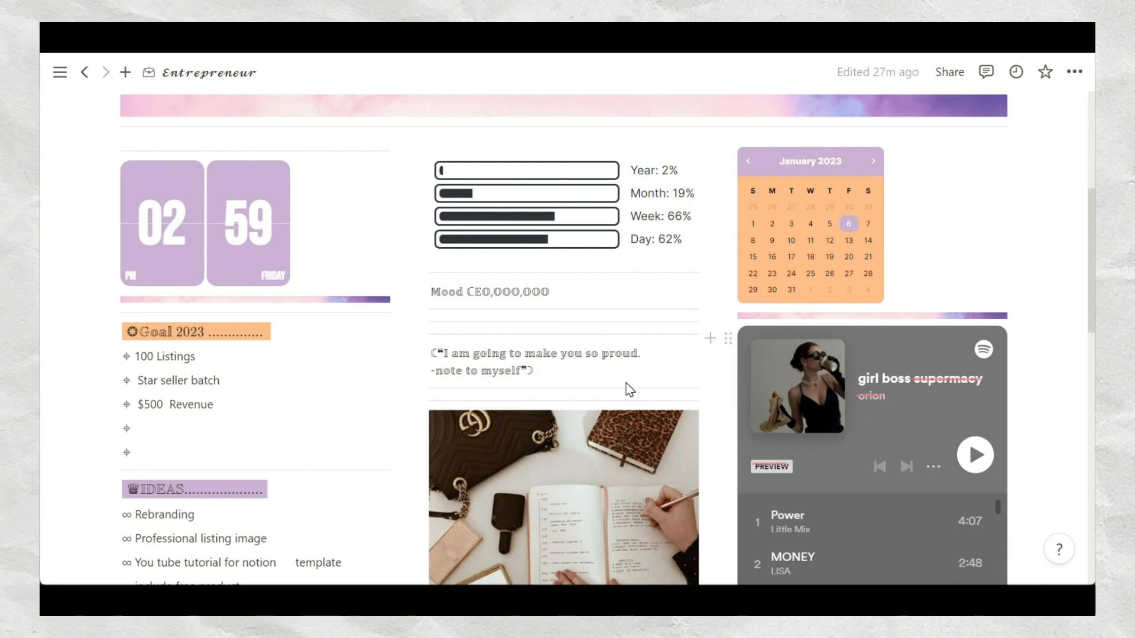
Insert an Embed block below the first empty Goal 2023 item without a link, and delete the block again.
scroll(641, 312, "down", 3)
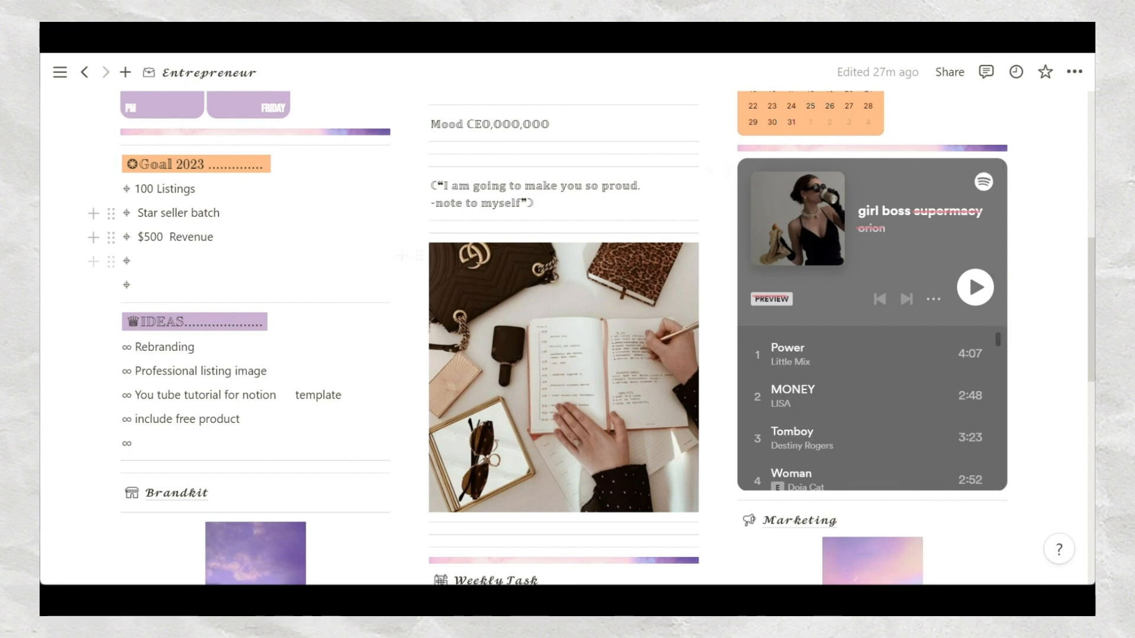
left_click(134, 261)
type("/em")
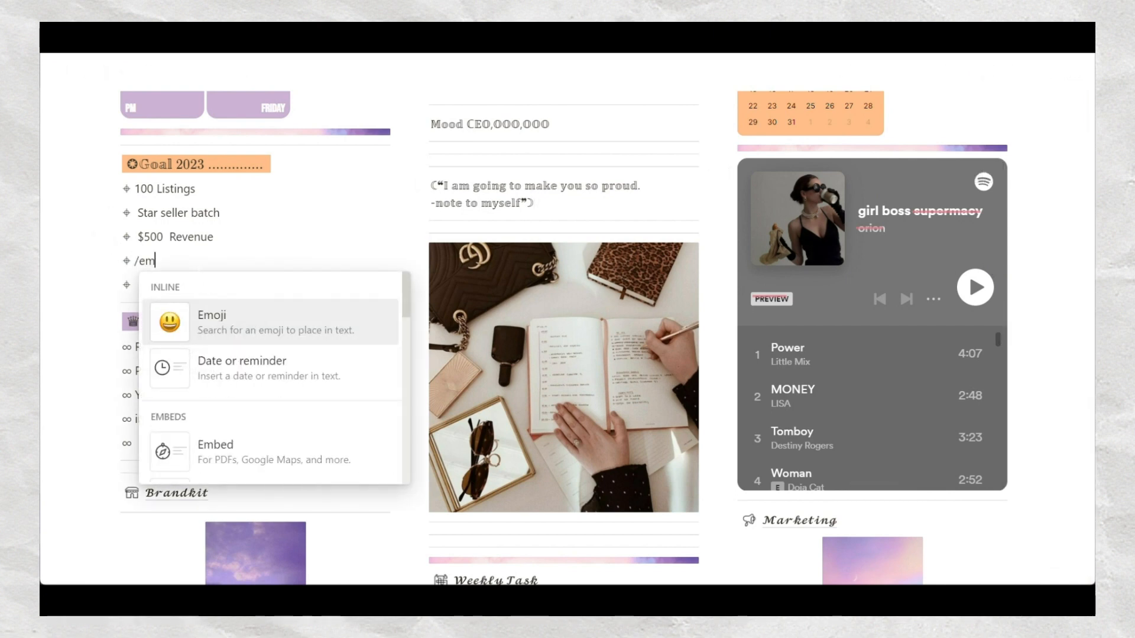
left_click(222, 454)
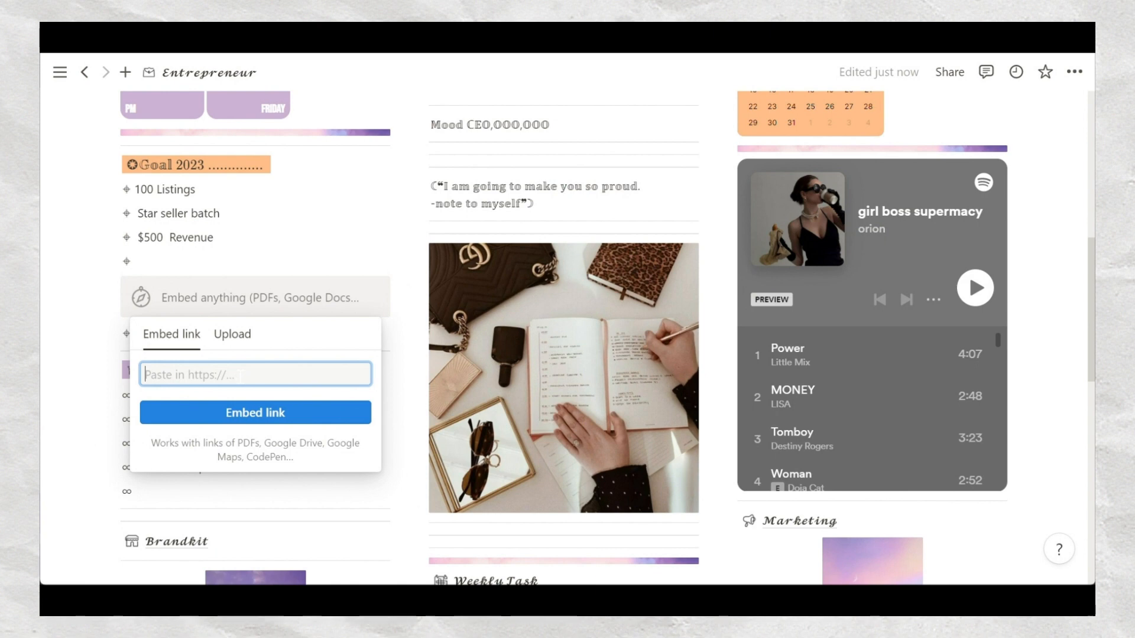
left_click(269, 242)
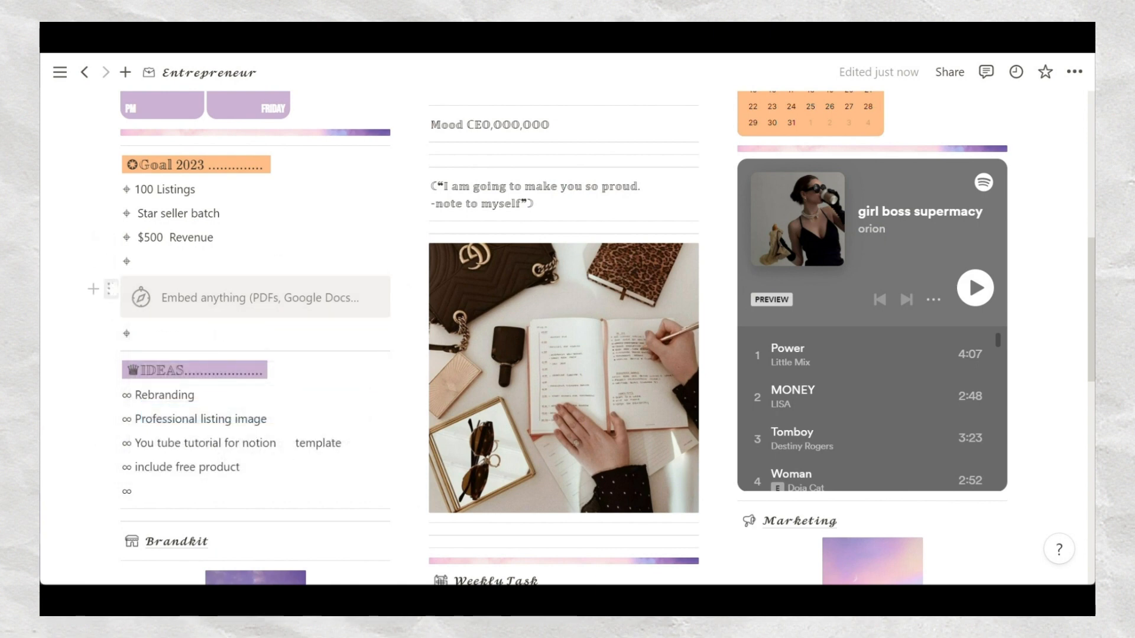
left_click(110, 289)
left_click(178, 183)
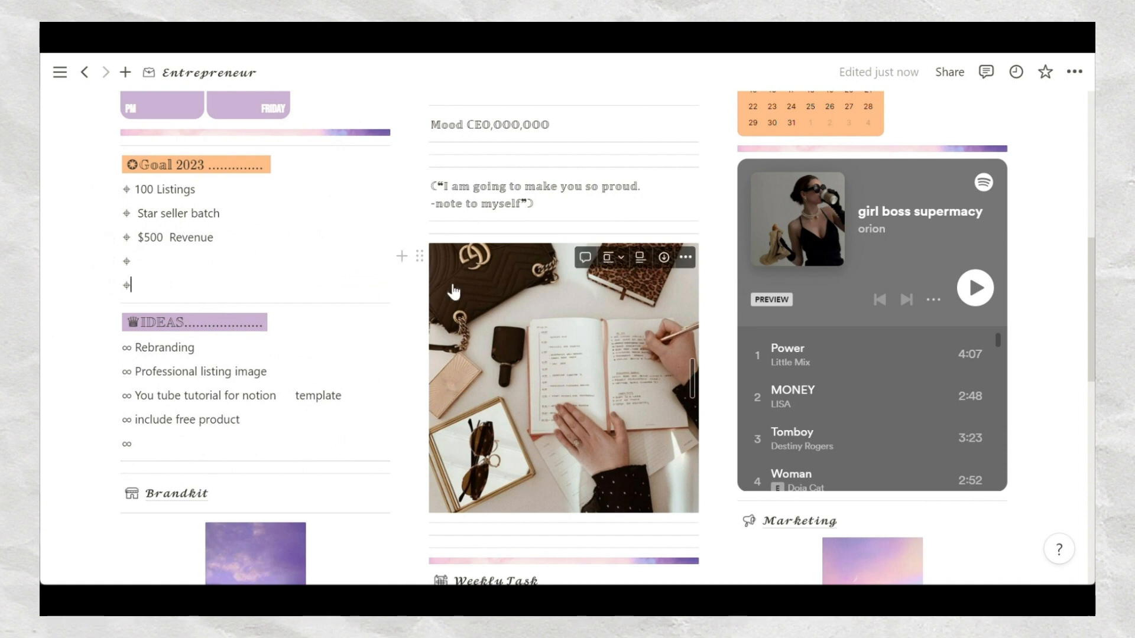
Compare the Brandkit, Weekly Task, Marketing, Listings, Confidential and Finance subpages at the dashboard's end with the links under its title.
scroll(455, 292, "down", 5)
scroll(455, 291, "up", 1)
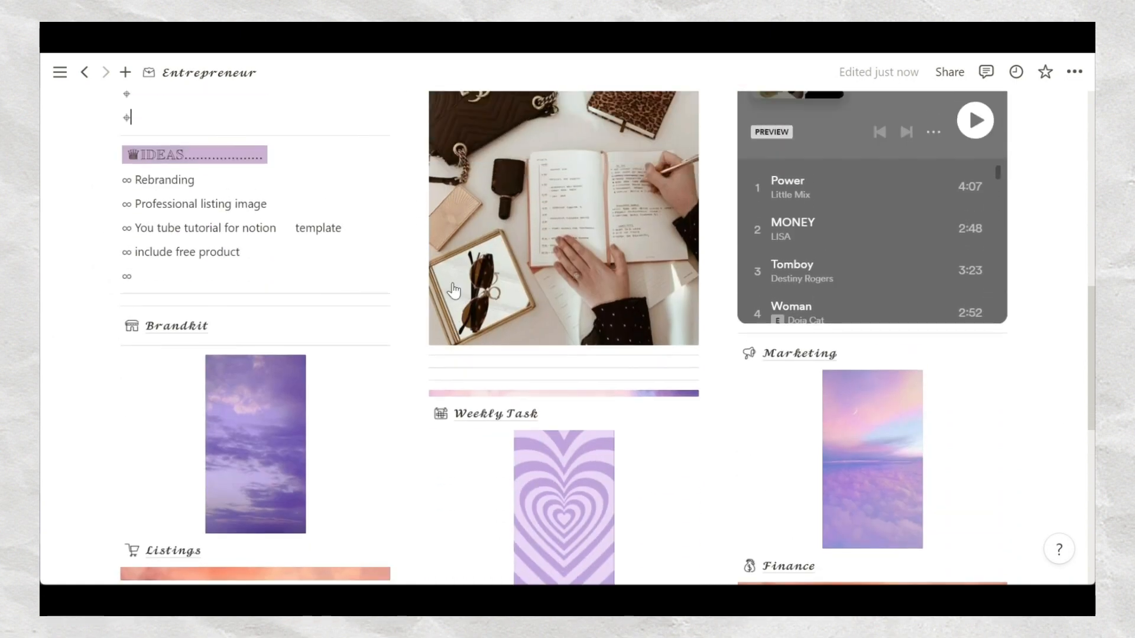
scroll(223, 304, "down", 1)
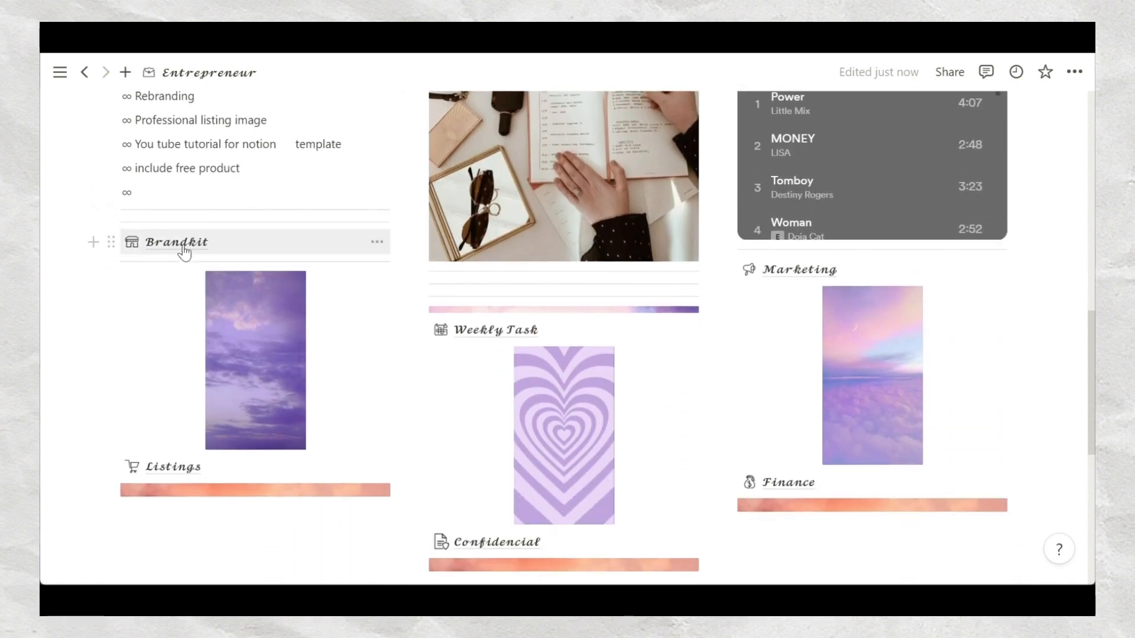
scroll(278, 260, "up", 7)
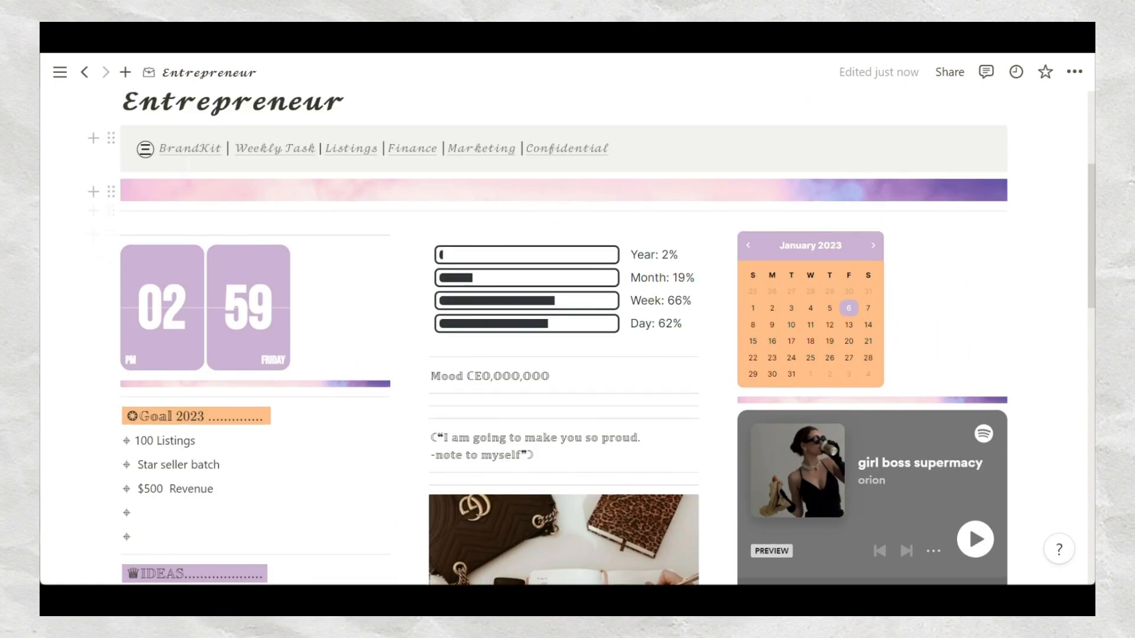
mouse_move(195, 157)
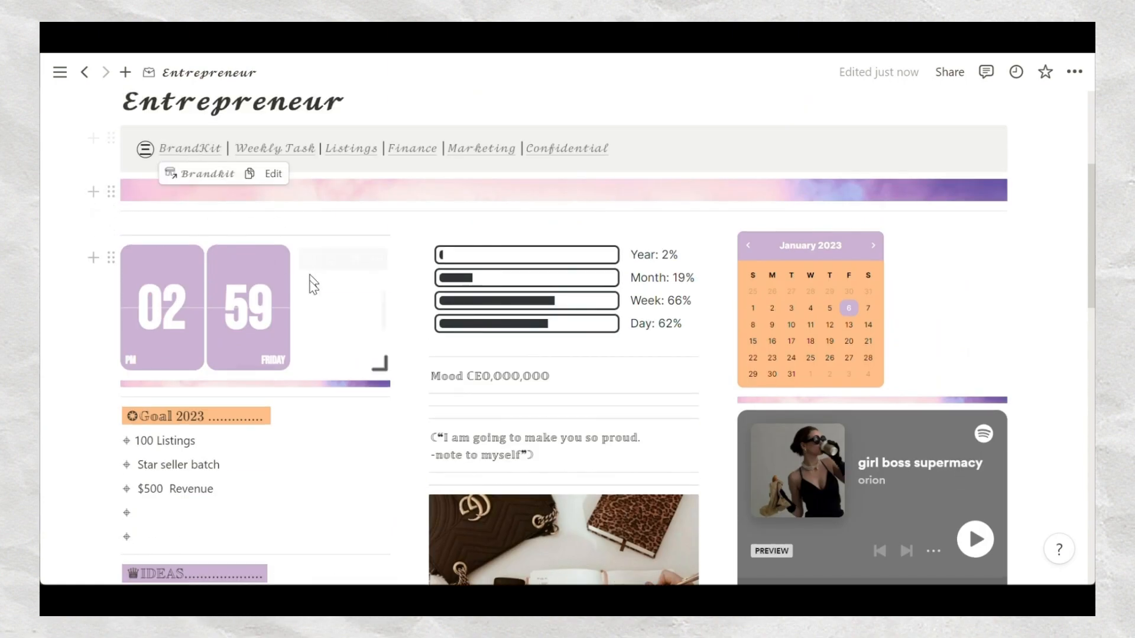
scroll(309, 282, "down", 8)
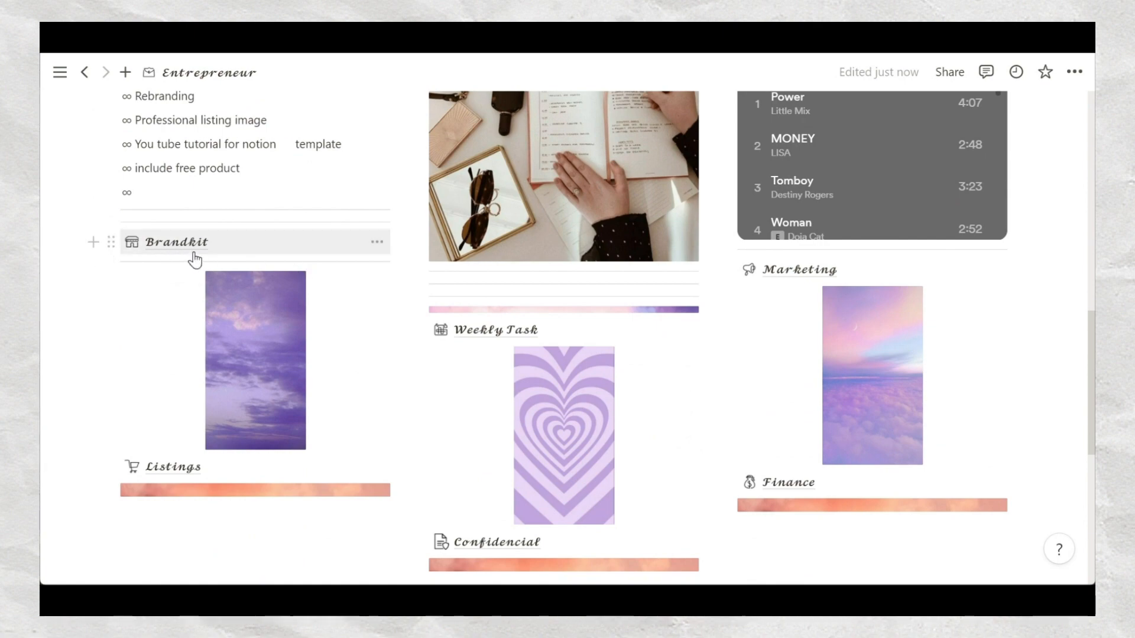
scroll(414, 330, "up", 10)
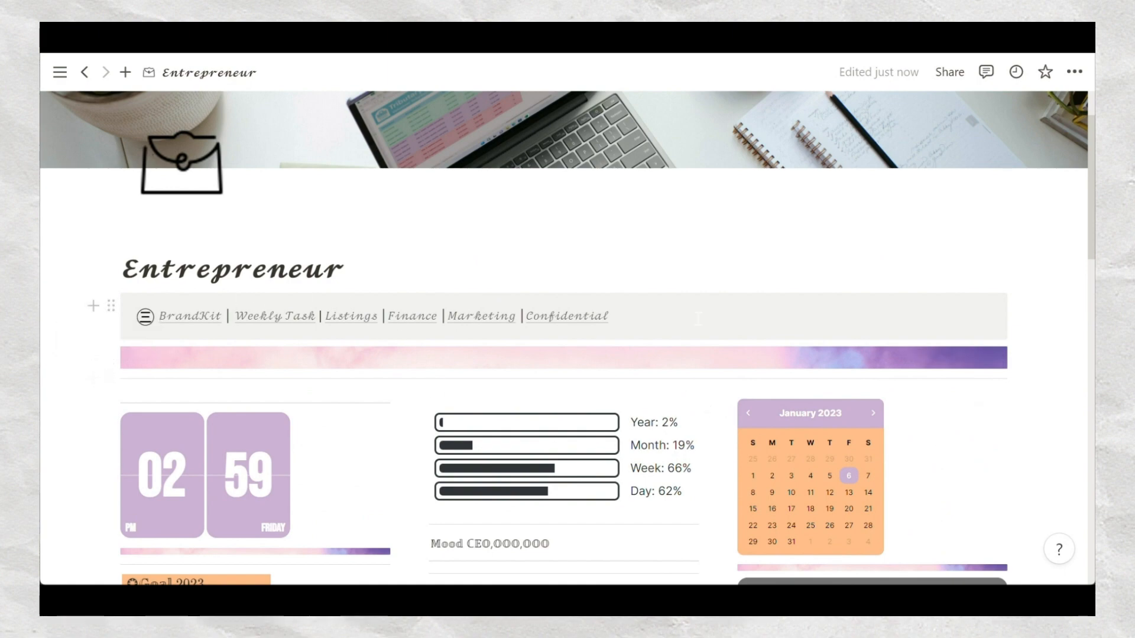
scroll(697, 318, "down", 10)
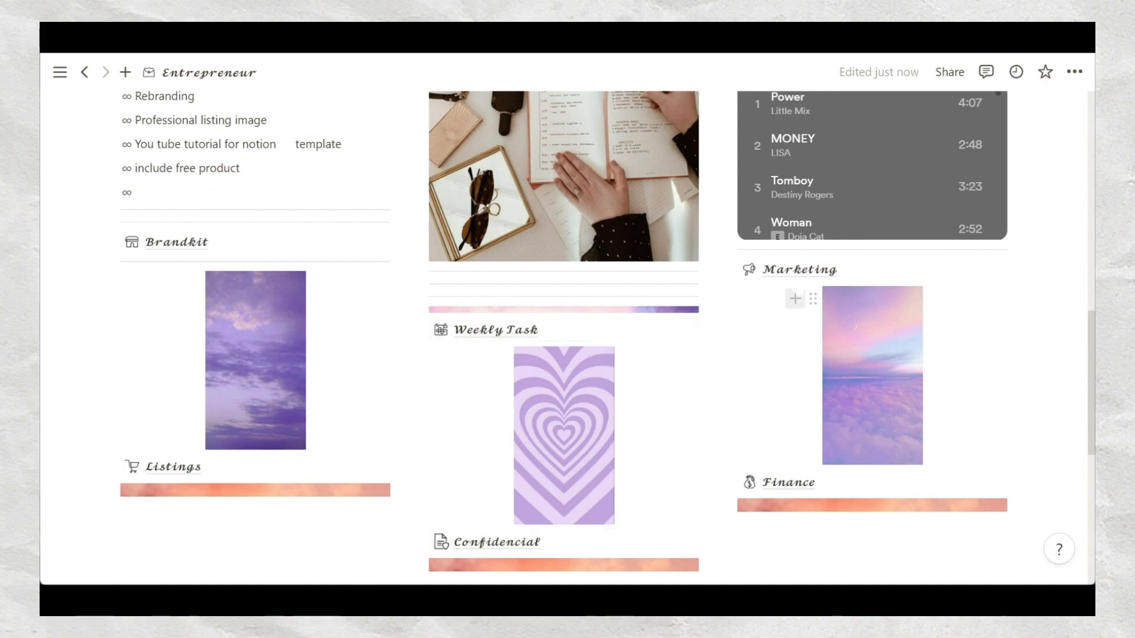
scroll(562, 431, "up", 10)
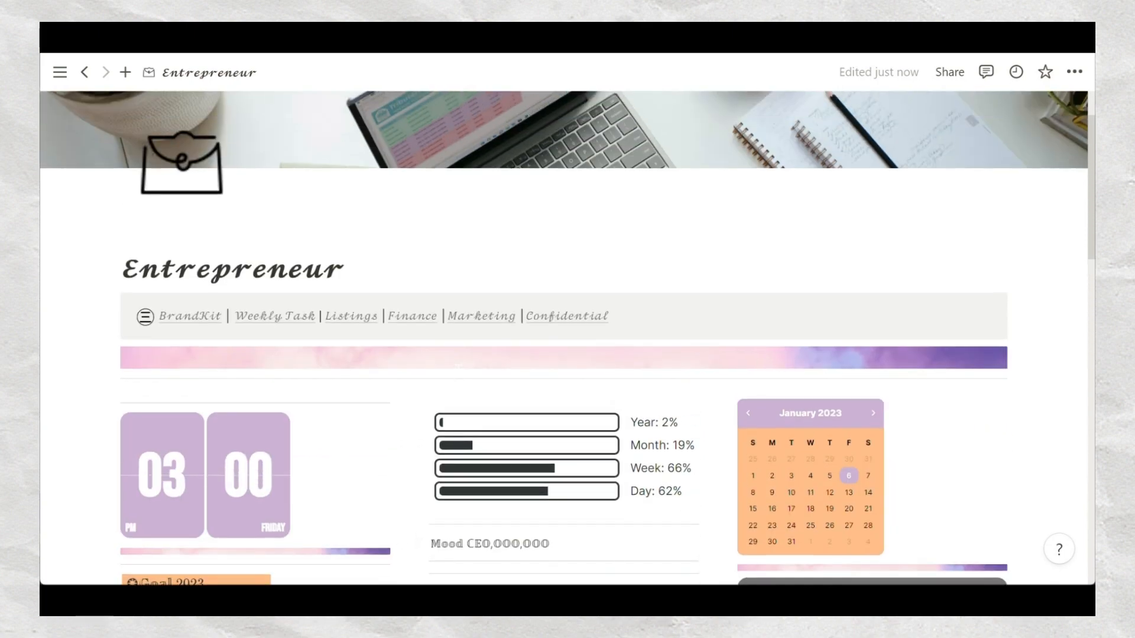
Open the Brandkit page from the dashboard's link row and review its shop details, social links and icon image.
left_click(189, 317)
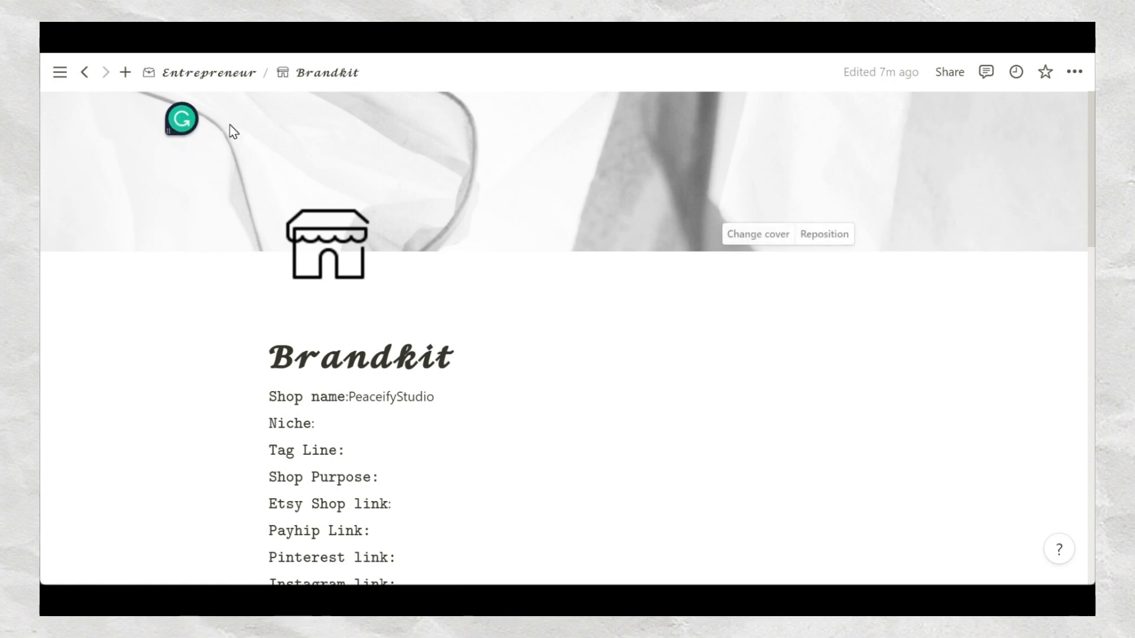
scroll(329, 243, "down", 1)
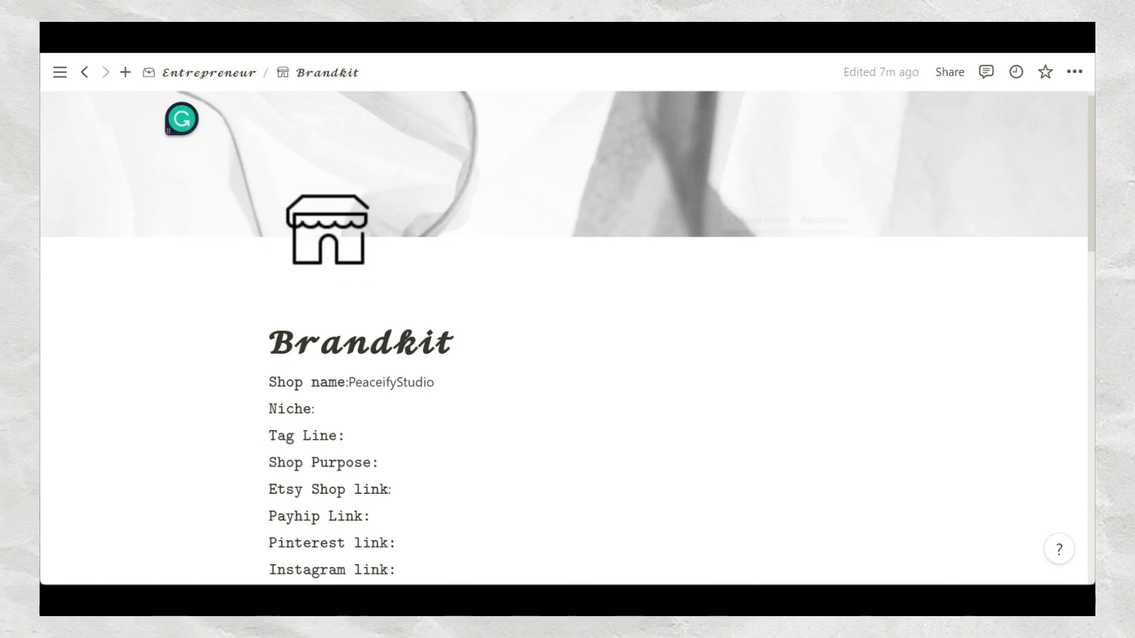
scroll(568, 337, "down", 2)
scroll(568, 337, "up", 2)
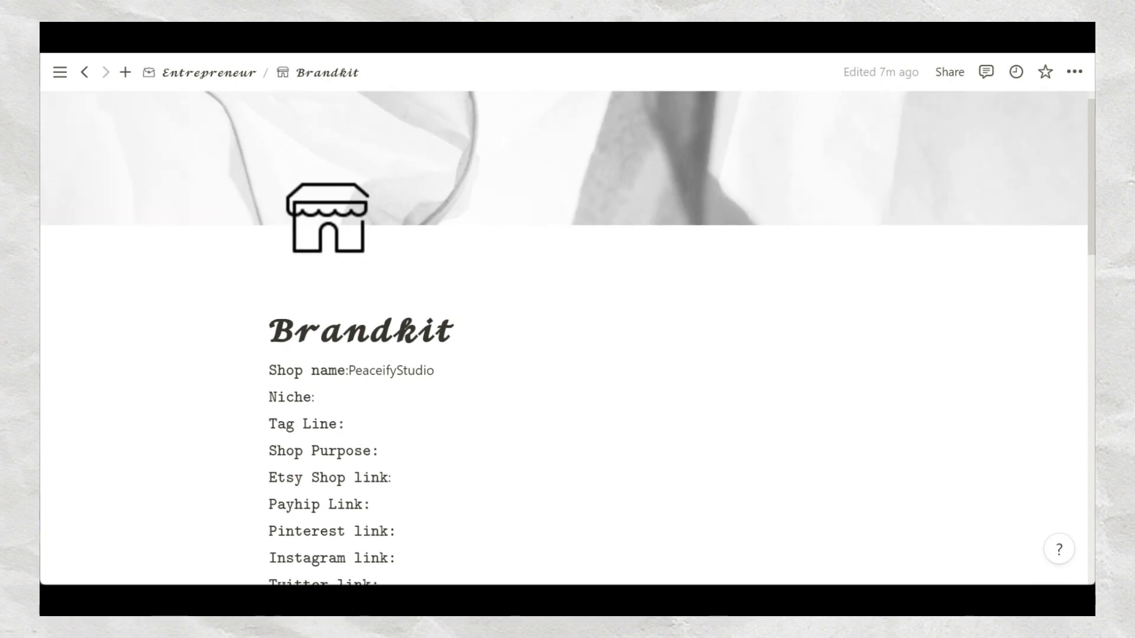
scroll(567, 337, "down", 5)
scroll(567, 337, "down", 1)
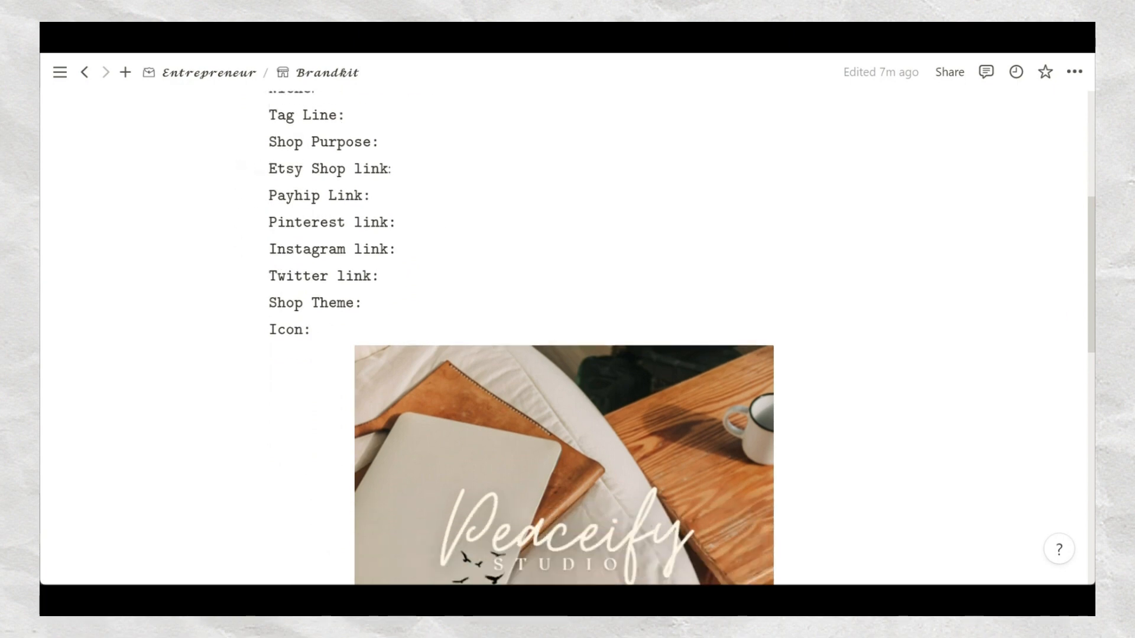
scroll(568, 337, "up", 2)
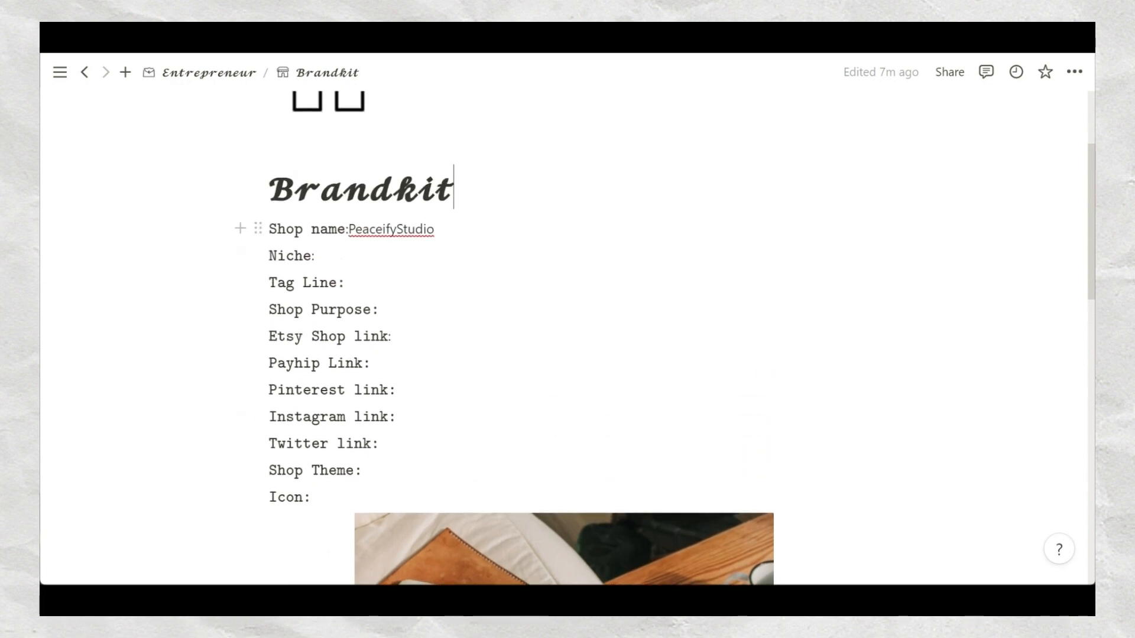
Fill in the Niche line of the Brandkit page with "Notion Template".
left_click(315, 256)
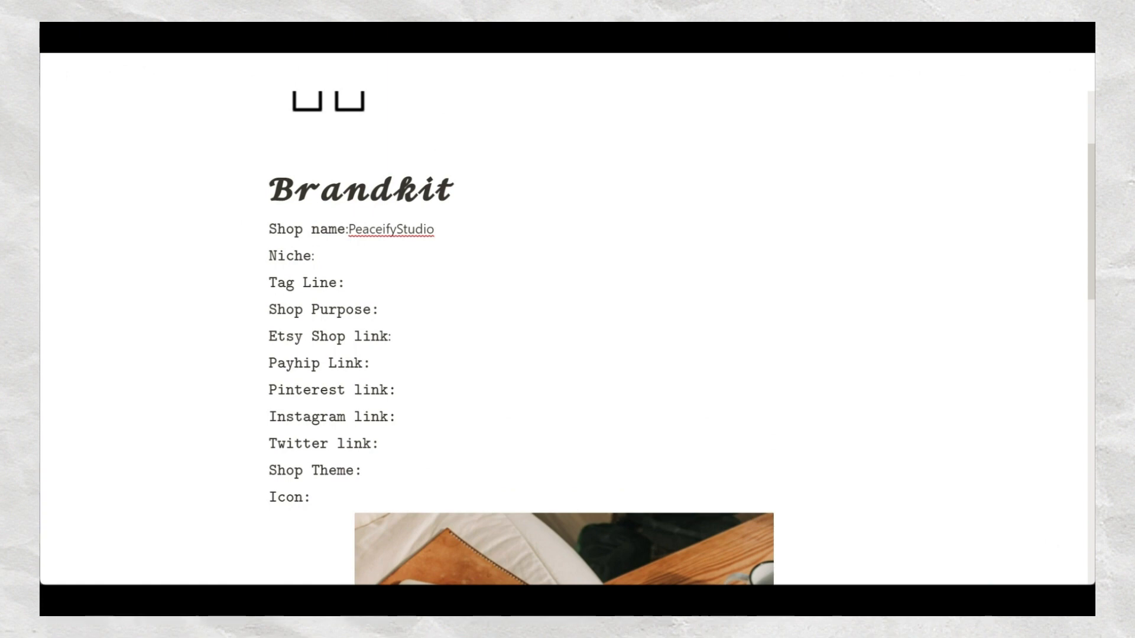
type("Notion Tem")
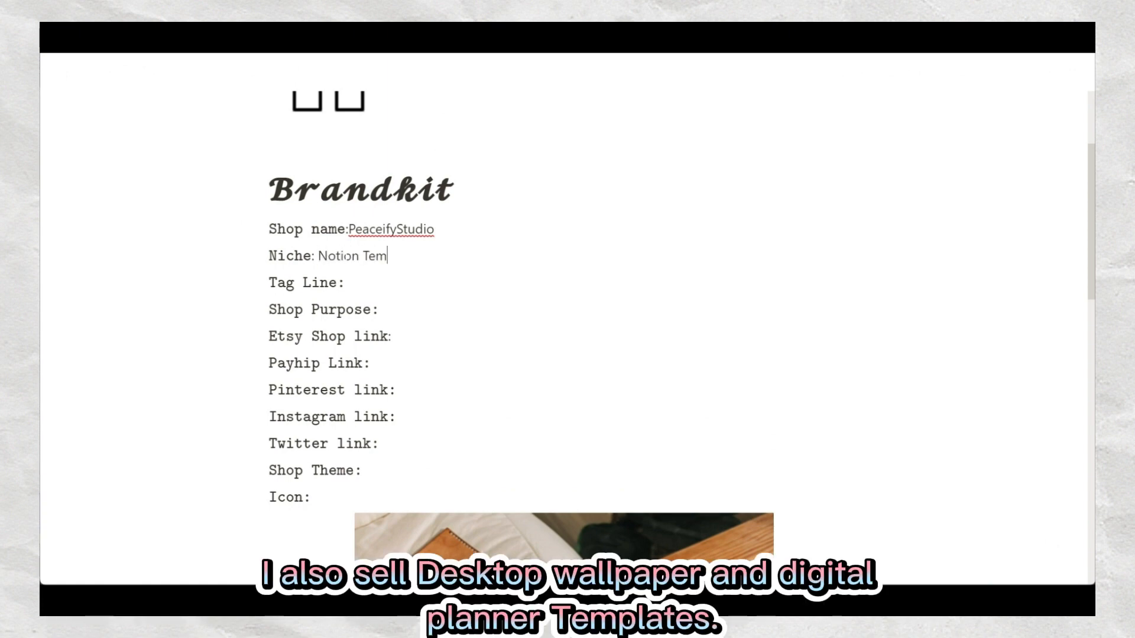
type("plate")
Review the Brandkit lines from Tag Line to Icon, the icon image, and the Banner and partner lines below it.
scroll(567, 320, "down", 2)
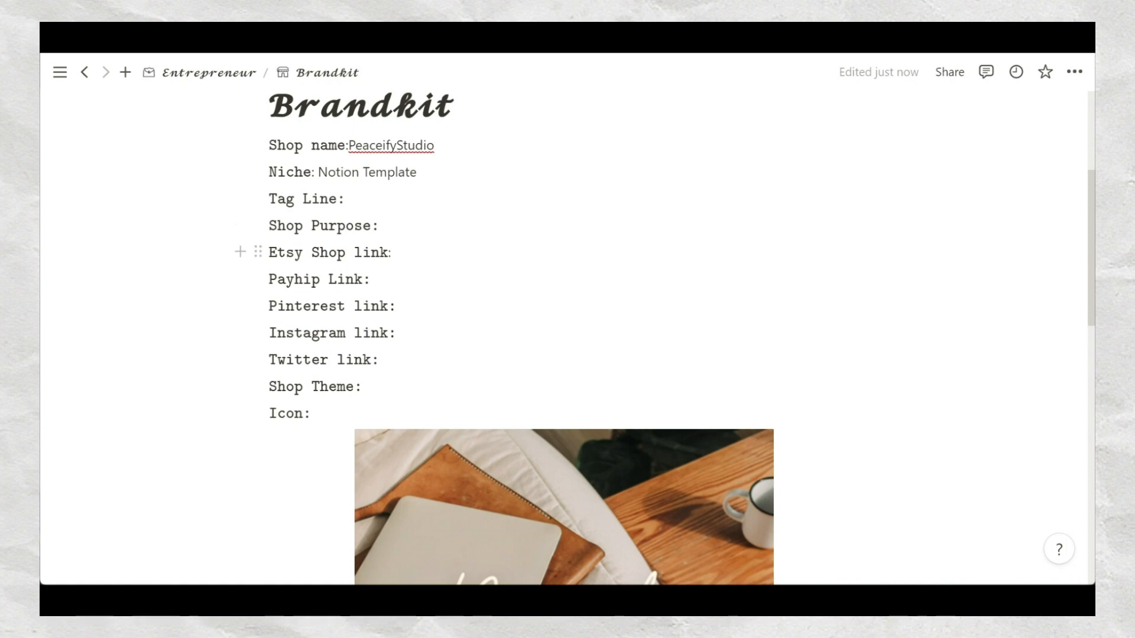
scroll(567, 319, "down", 2)
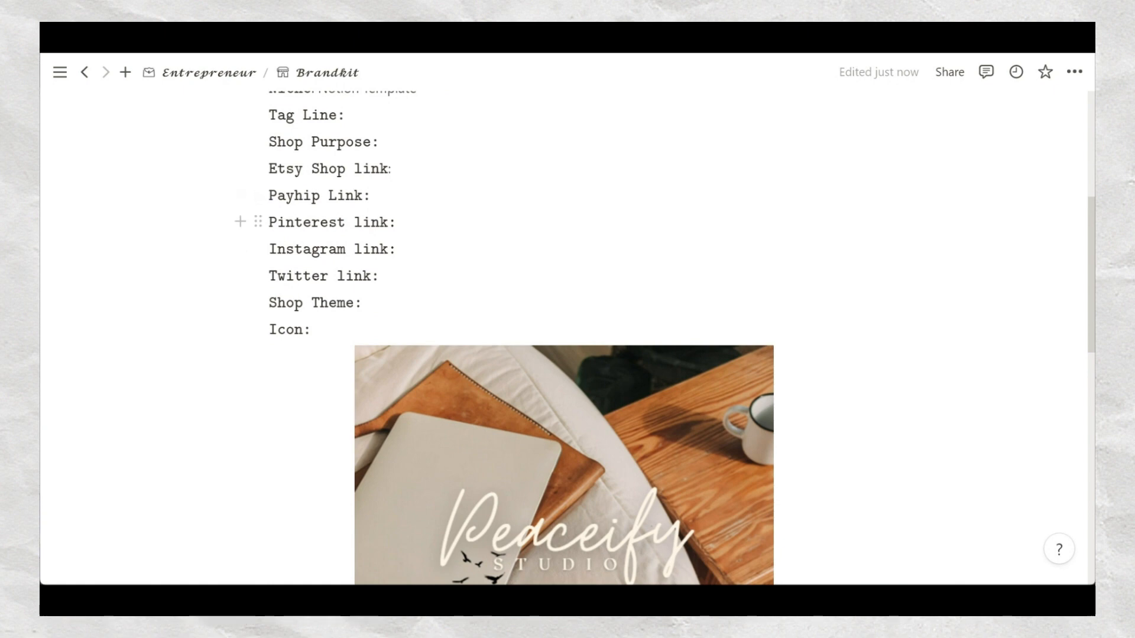
scroll(568, 320, "down", 2)
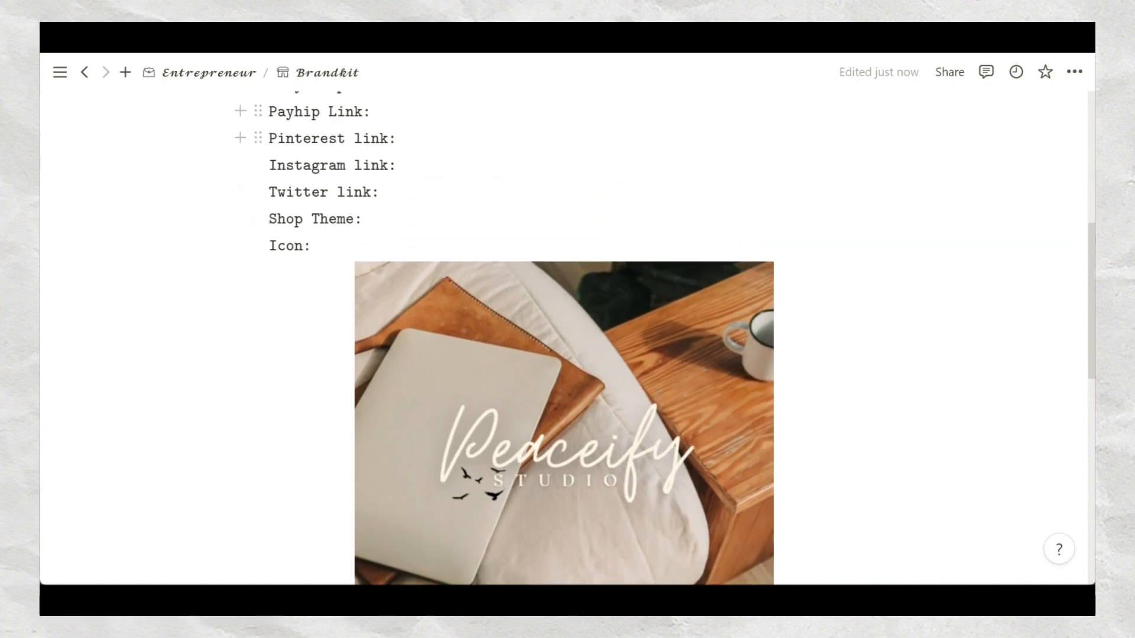
scroll(568, 320, "down", 2)
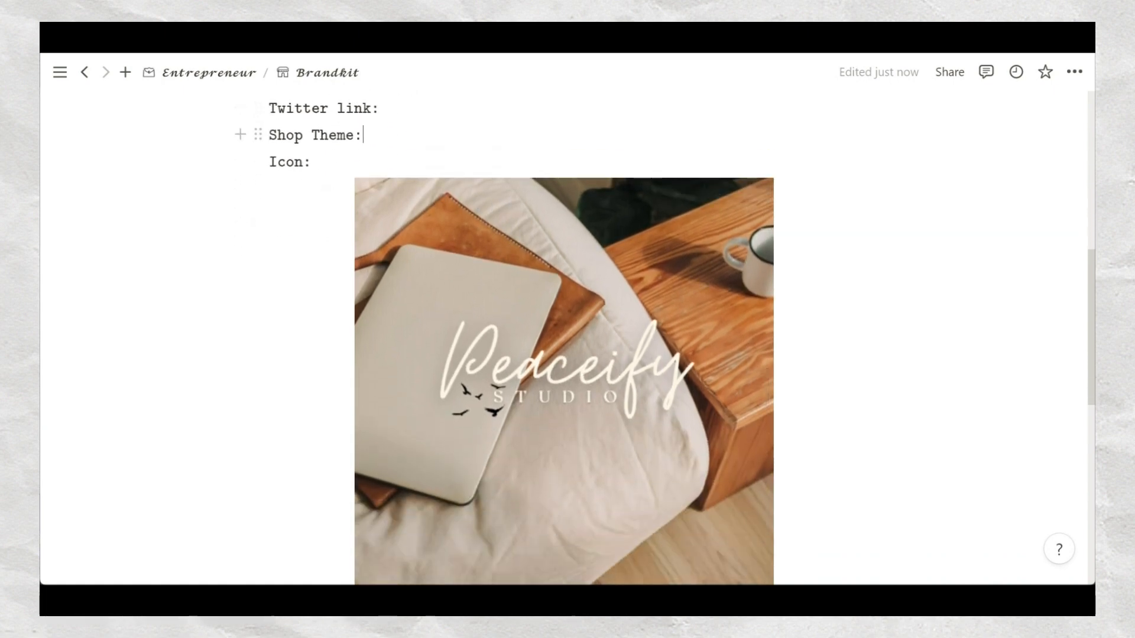
scroll(568, 319, "down", 4)
scroll(568, 319, "up", 4)
scroll(621, 441, "down", 1)
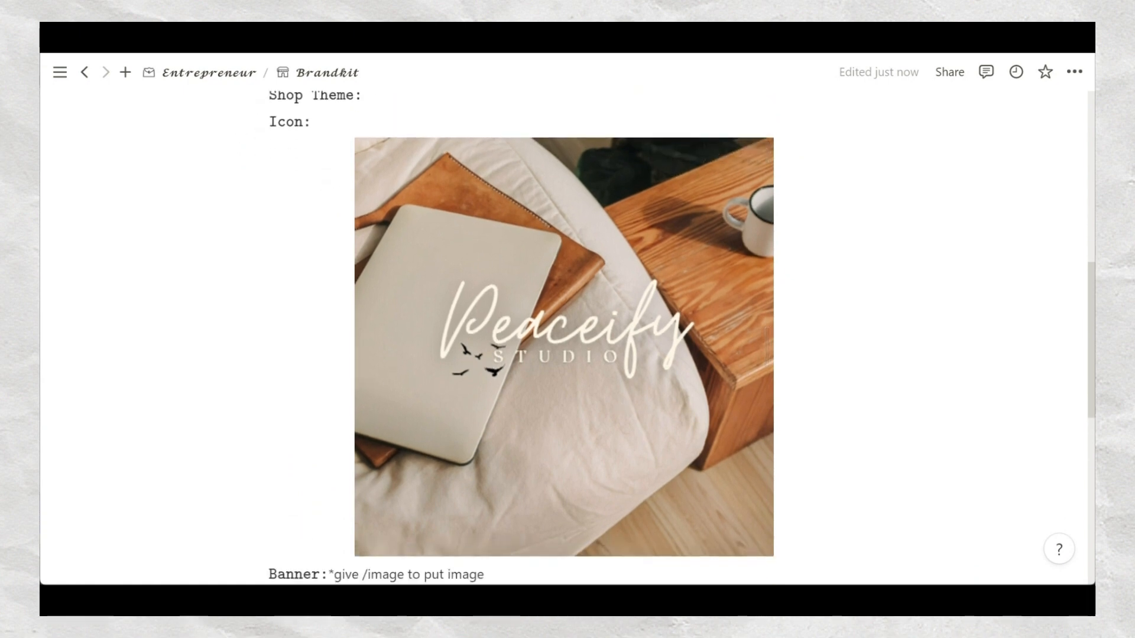
scroll(768, 375, "down", 1)
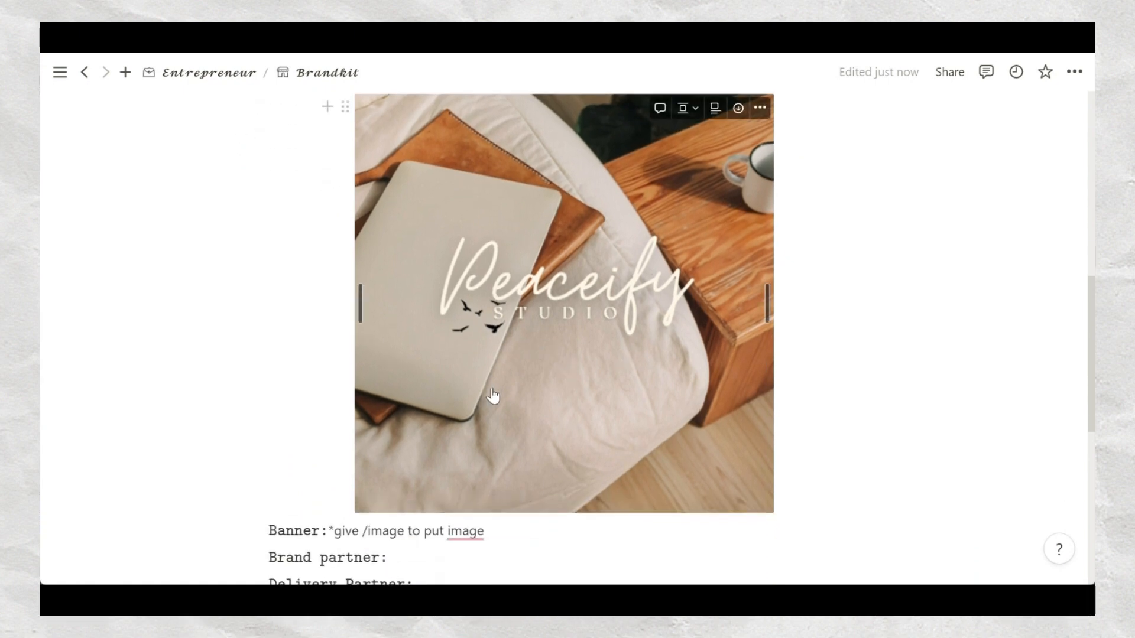
scroll(493, 396, "down", 4)
scroll(493, 396, "up", 6)
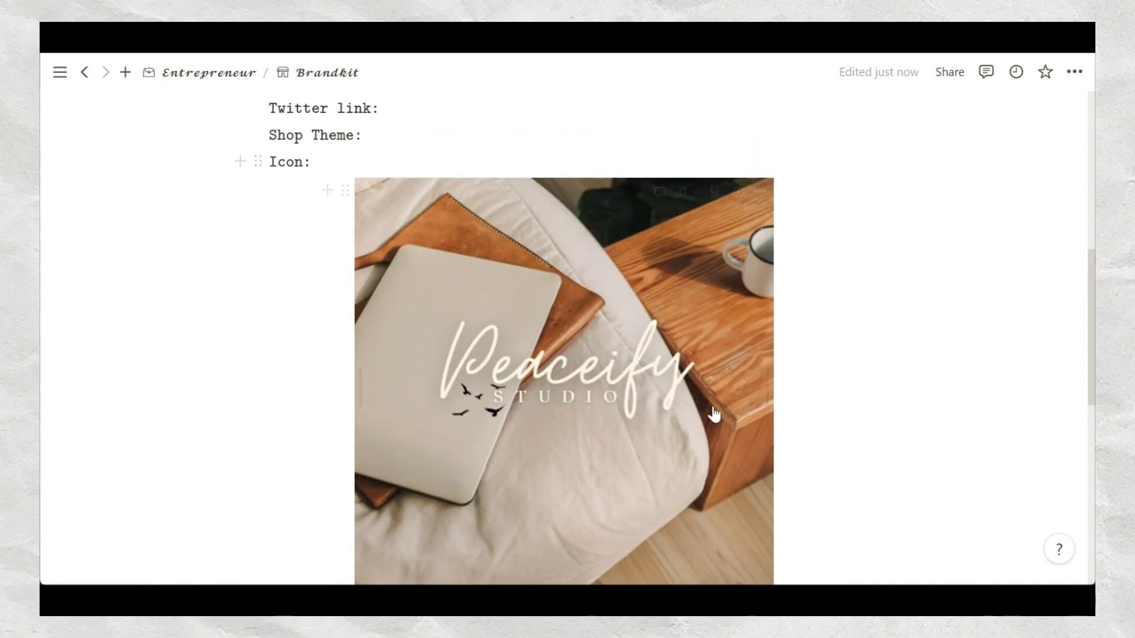
scroll(497, 418, "down", 4)
Enter "/imag" after the Banner placeholder text to call up the Image block option, and dismiss it without inserting an image.
left_click(484, 447)
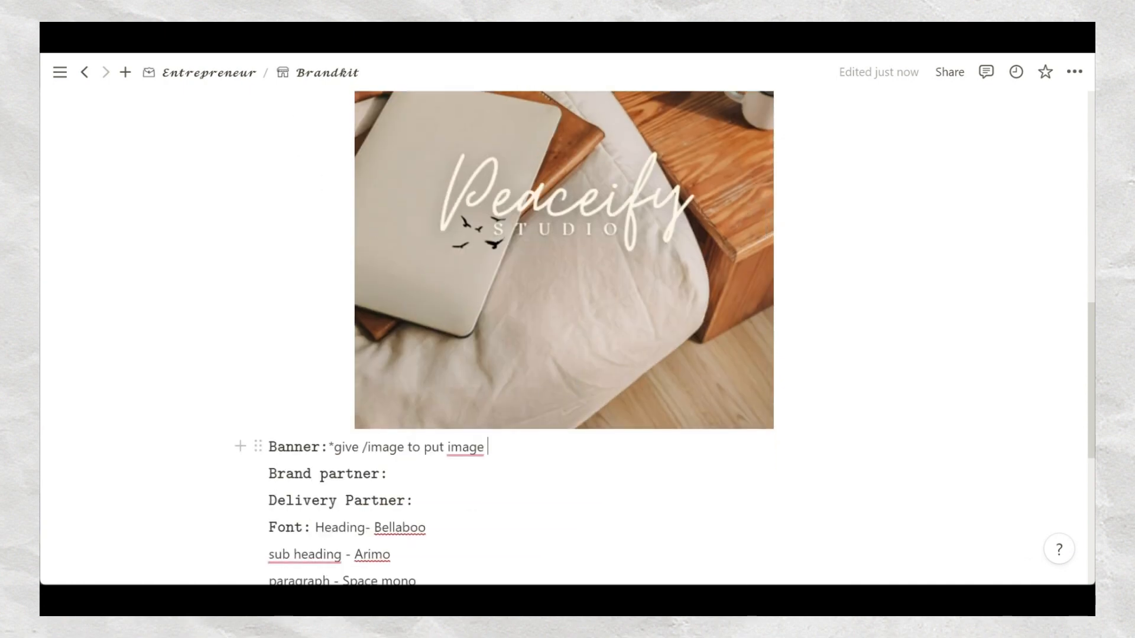
type("/imag")
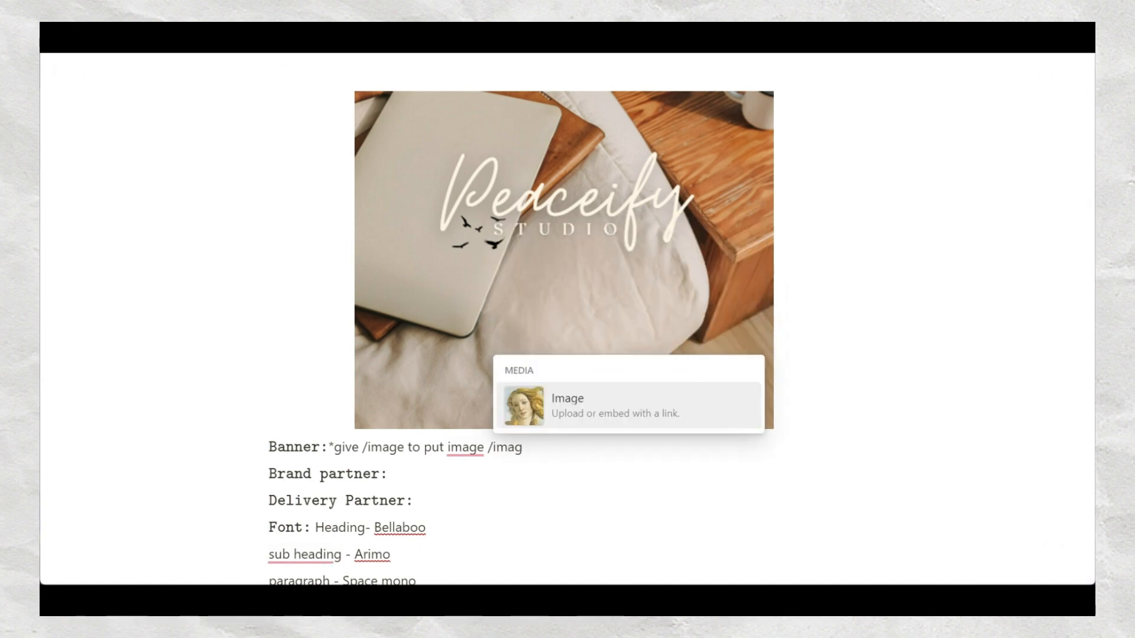
left_click(803, 391)
Highlight the Font lines for heading, sub heading and paragraph, and view the two photos beneath them.
scroll(577, 359, "down", 3)
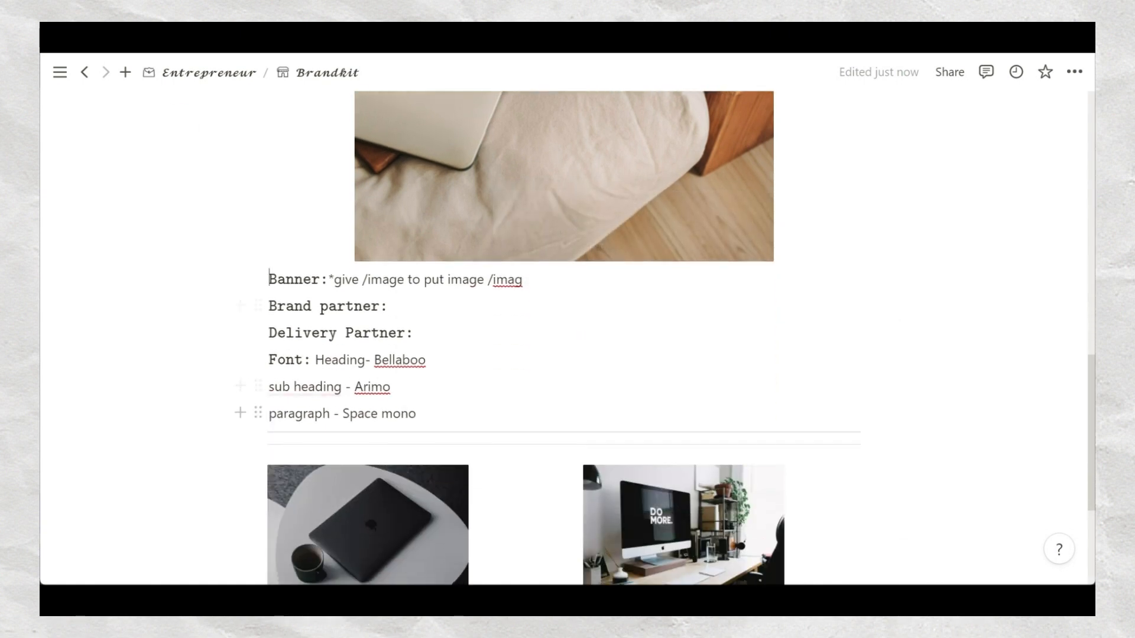
scroll(565, 337, "down", 2)
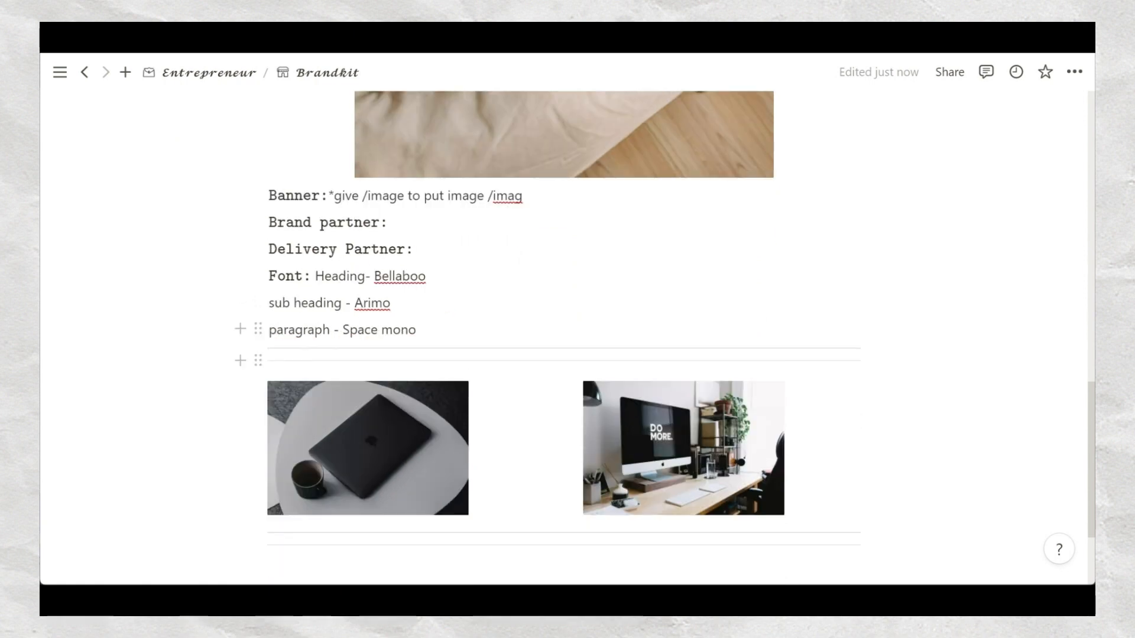
left_click_drag(270, 276, 311, 276)
left_click(417, 329)
left_click_drag(417, 330, 267, 275)
left_click(393, 303)
scroll(393, 303, "down", 1)
scroll(446, 307, "down", 2)
Look over the whole Brandkit page once more, from its title and shop details down to the Font lines.
scroll(735, 414, "up", 8)
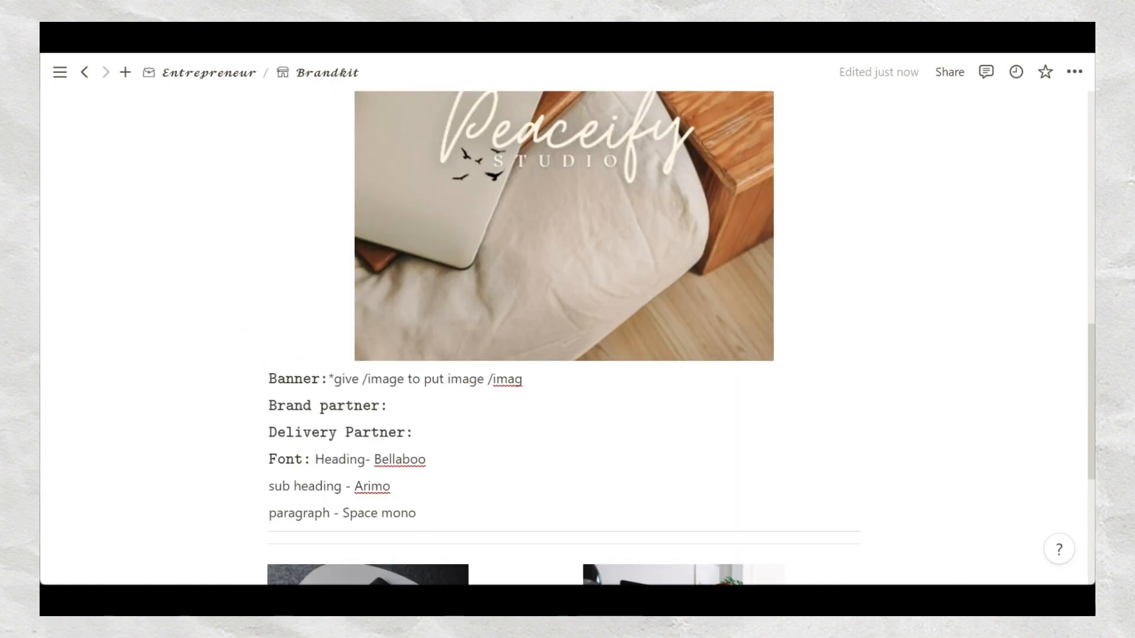
scroll(735, 414, "up", 8)
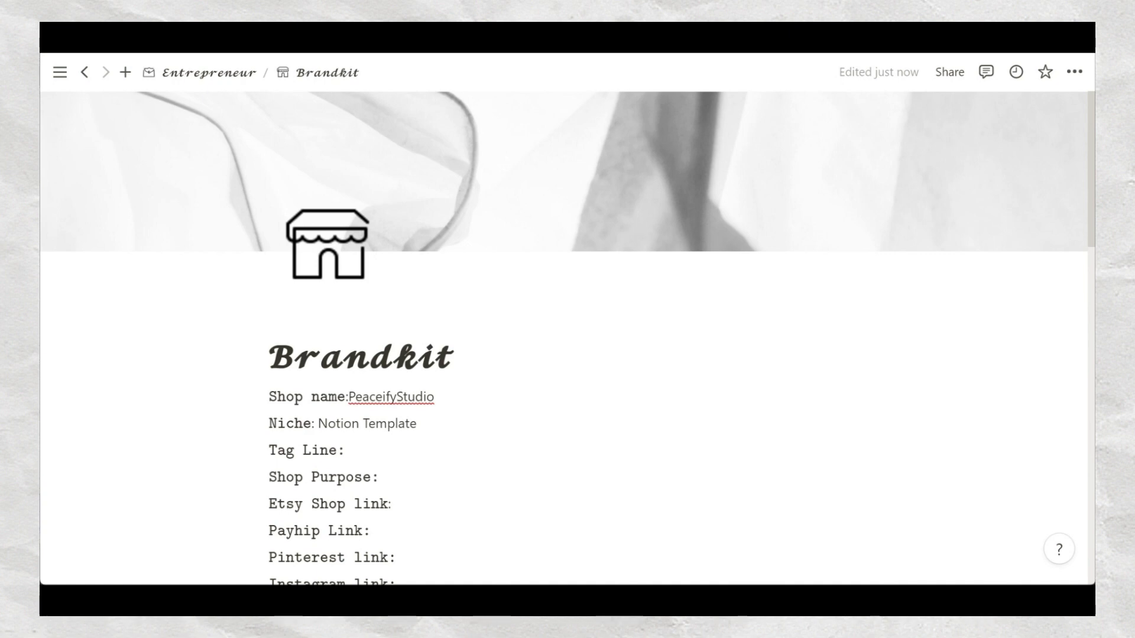
scroll(568, 337, "down", 3)
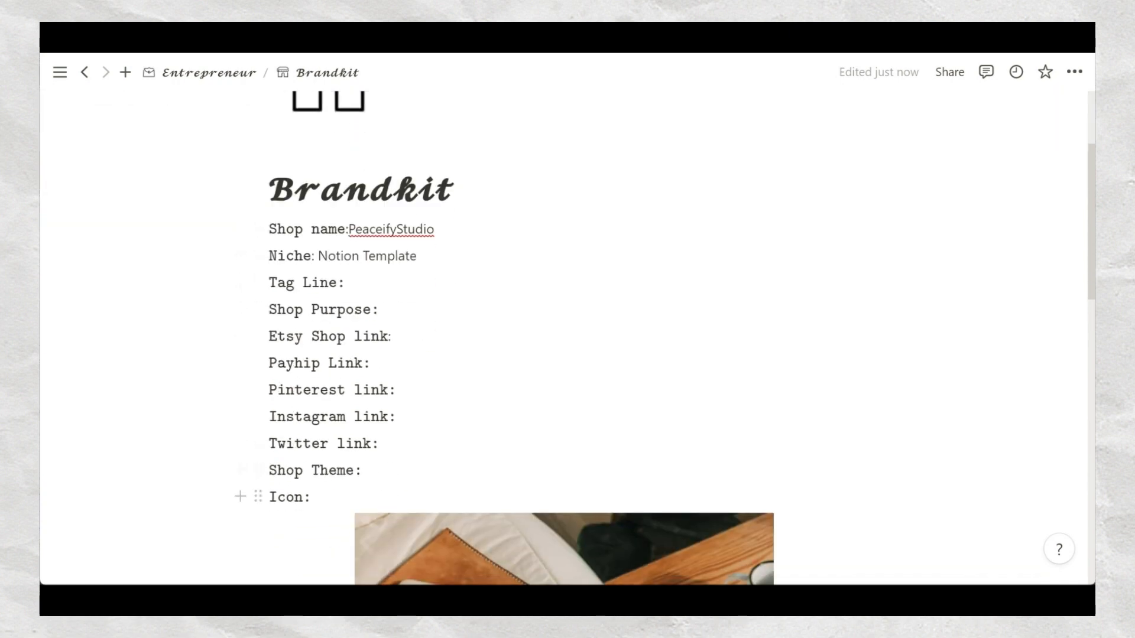
scroll(498, 260, "down", 3)
scroll(499, 261, "up", 2)
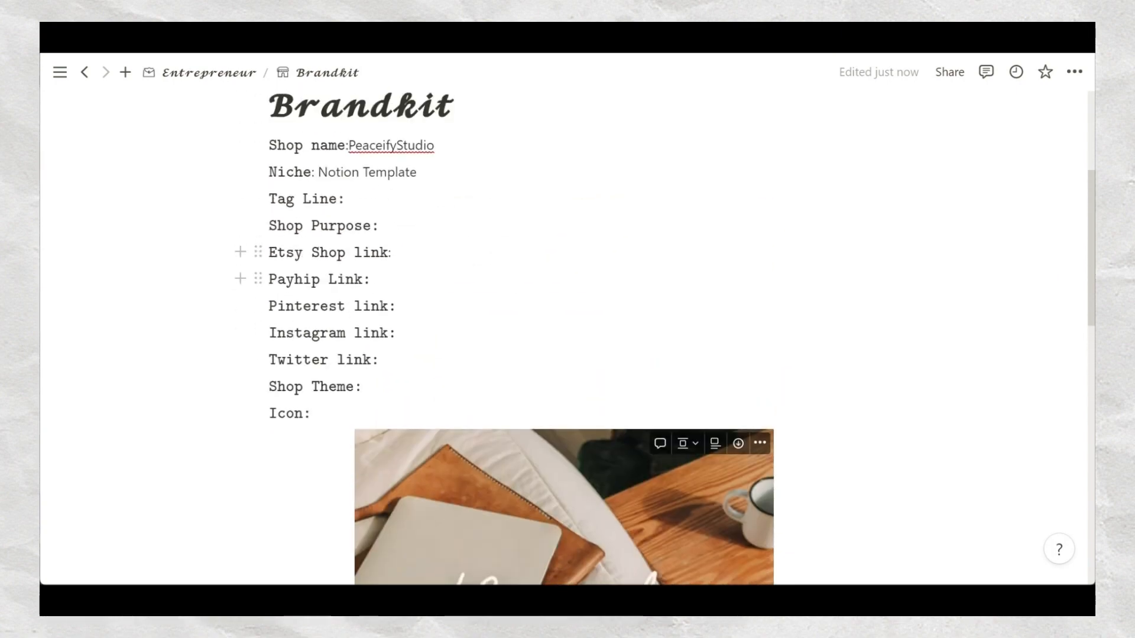
scroll(585, 358, "down", 3)
scroll(412, 322, "down", 3)
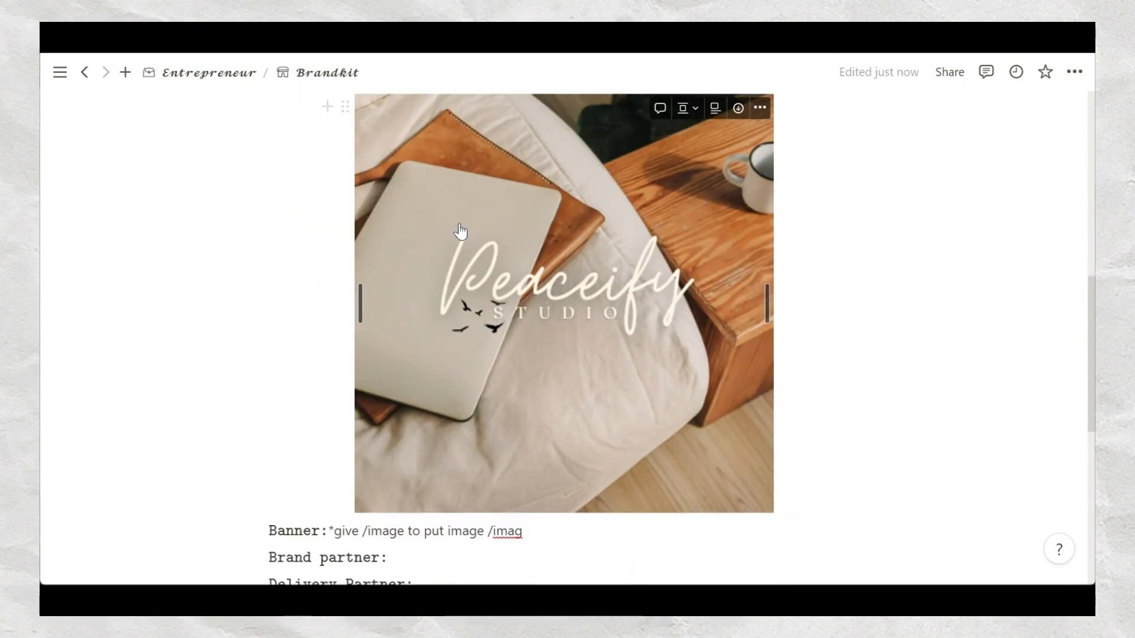
scroll(425, 364, "down", 3)
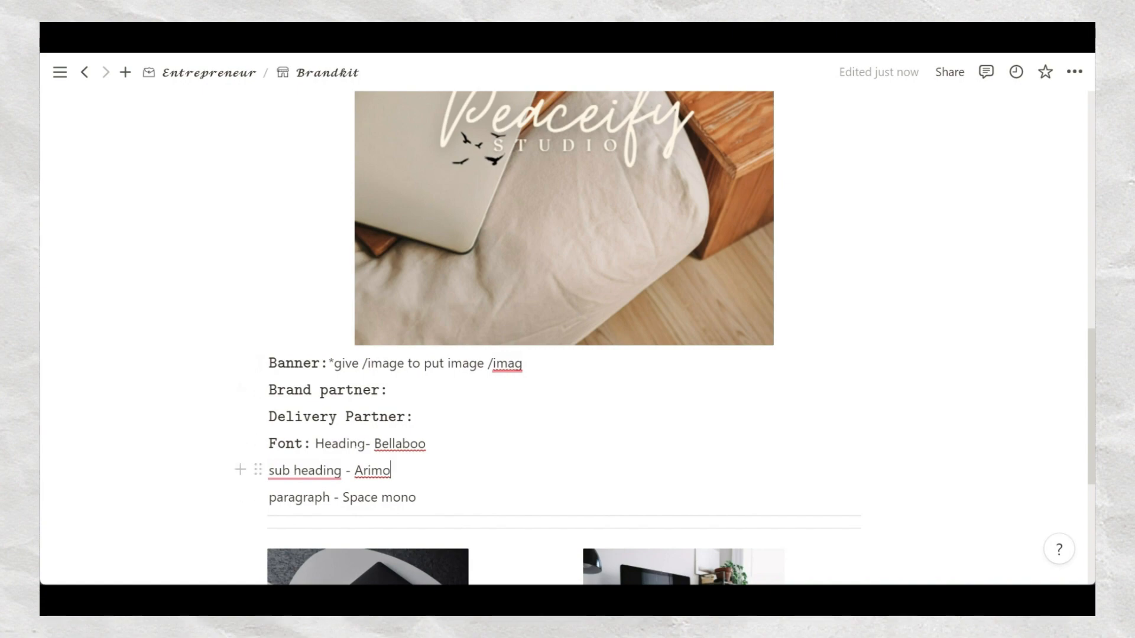
scroll(469, 486, "up", 15)
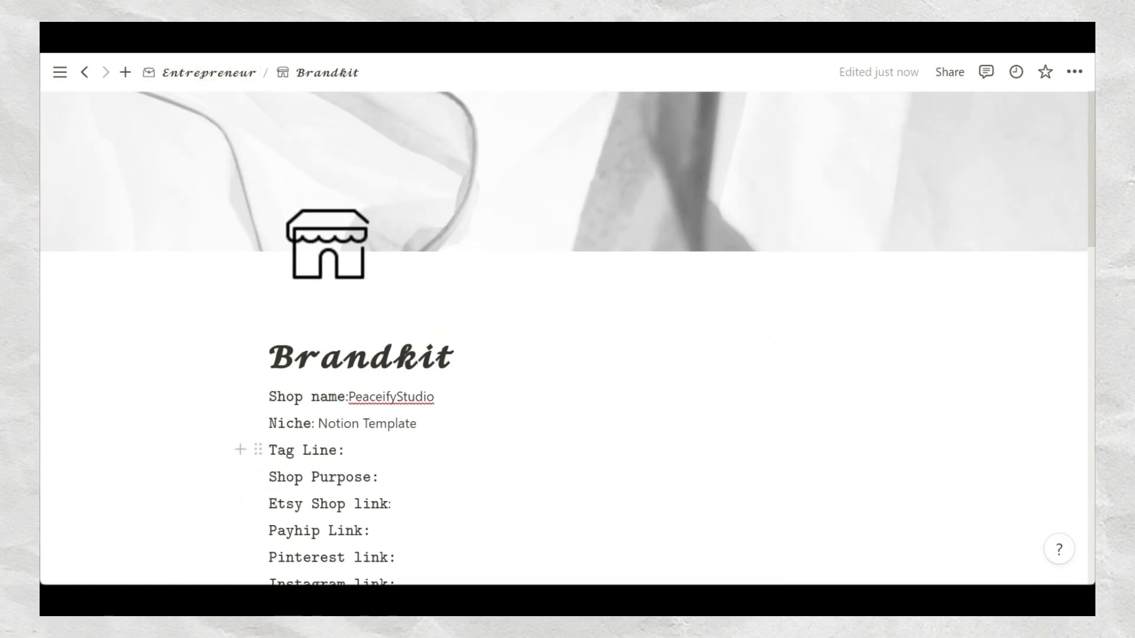
Return to the Entrepreneur dashboard and open the Weekly Task page from its link row.
left_click(201, 72)
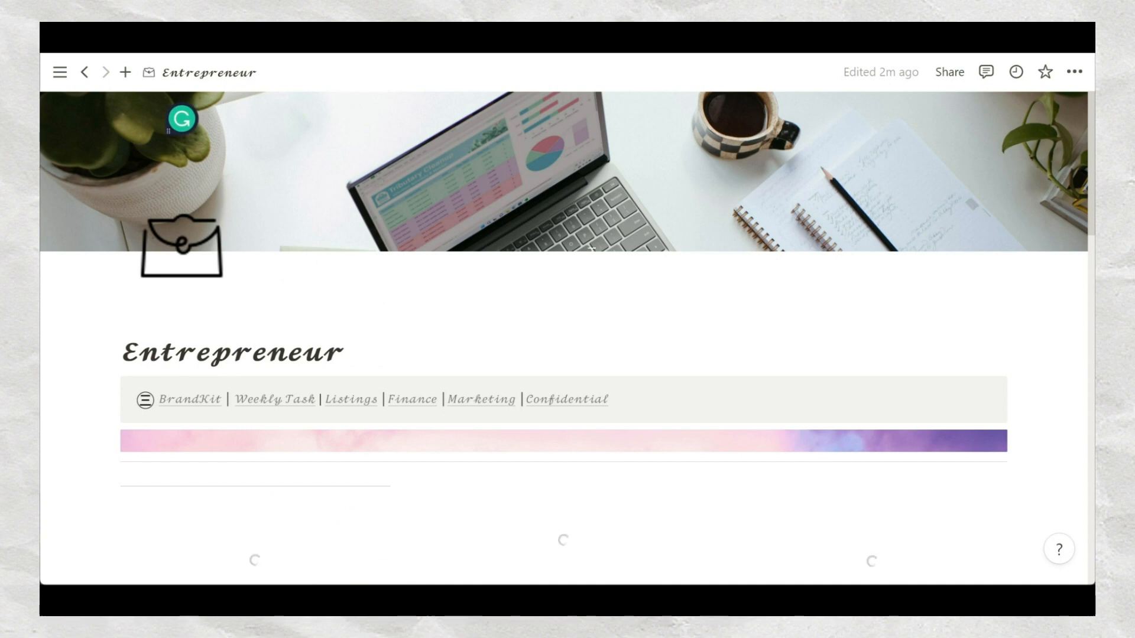
scroll(591, 246, "down", 3)
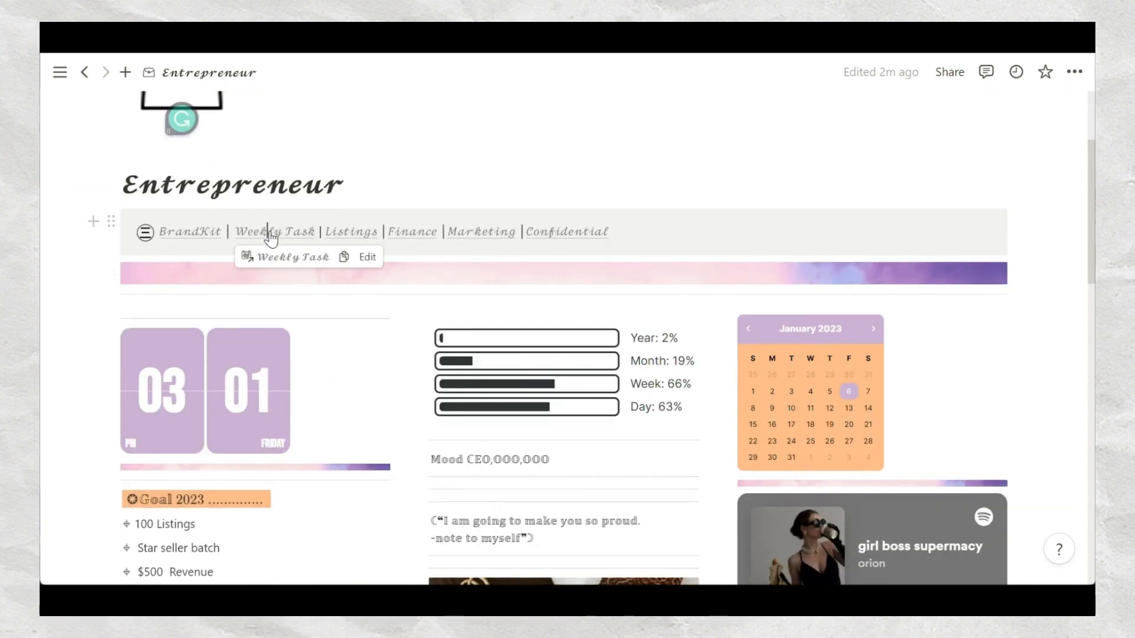
left_click(272, 236)
scroll(591, 316, "down", 2)
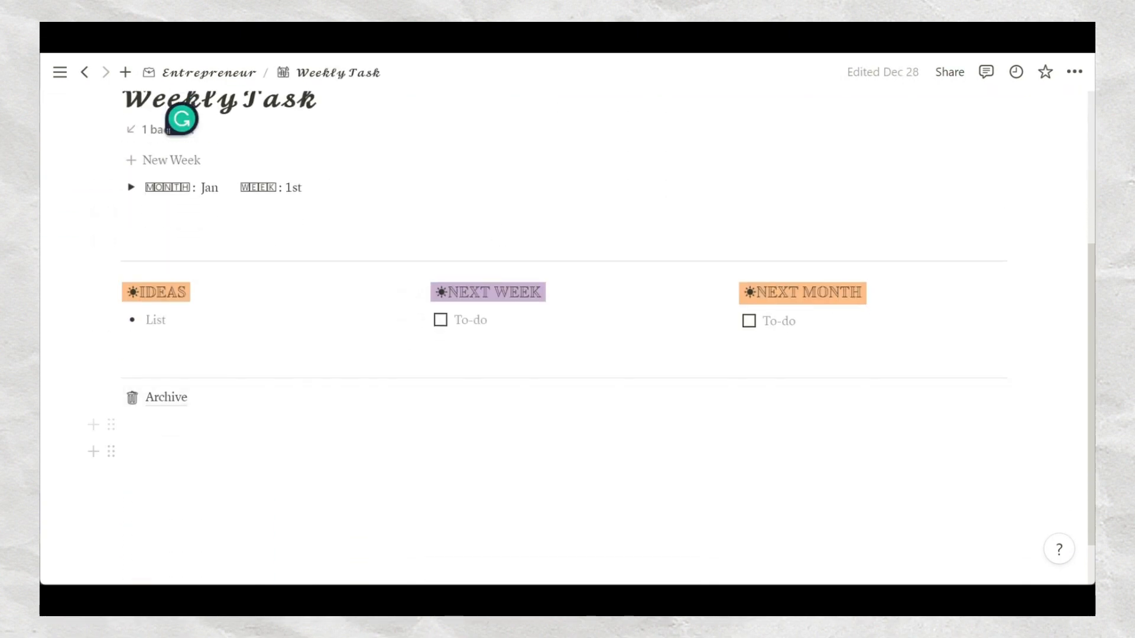
Expand the Jan 1st week, examine its daily to-do lists and the Ideas, Next Week and Next Month sections, and collapse it again.
scroll(132, 360, "up", 4)
left_click(131, 355)
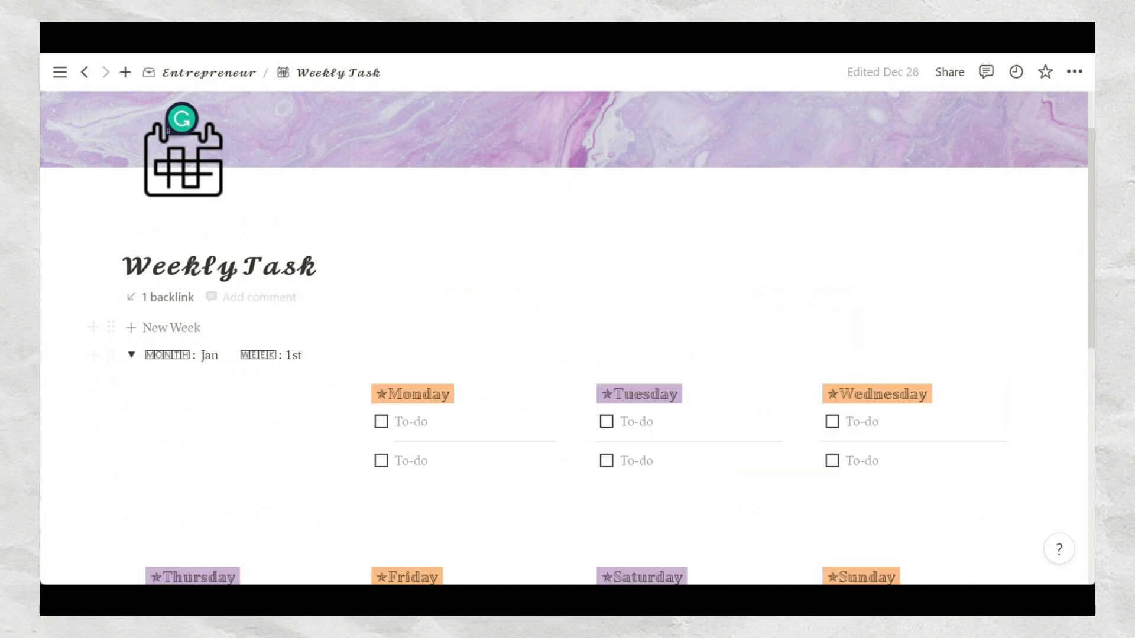
scroll(159, 355, "down", 4)
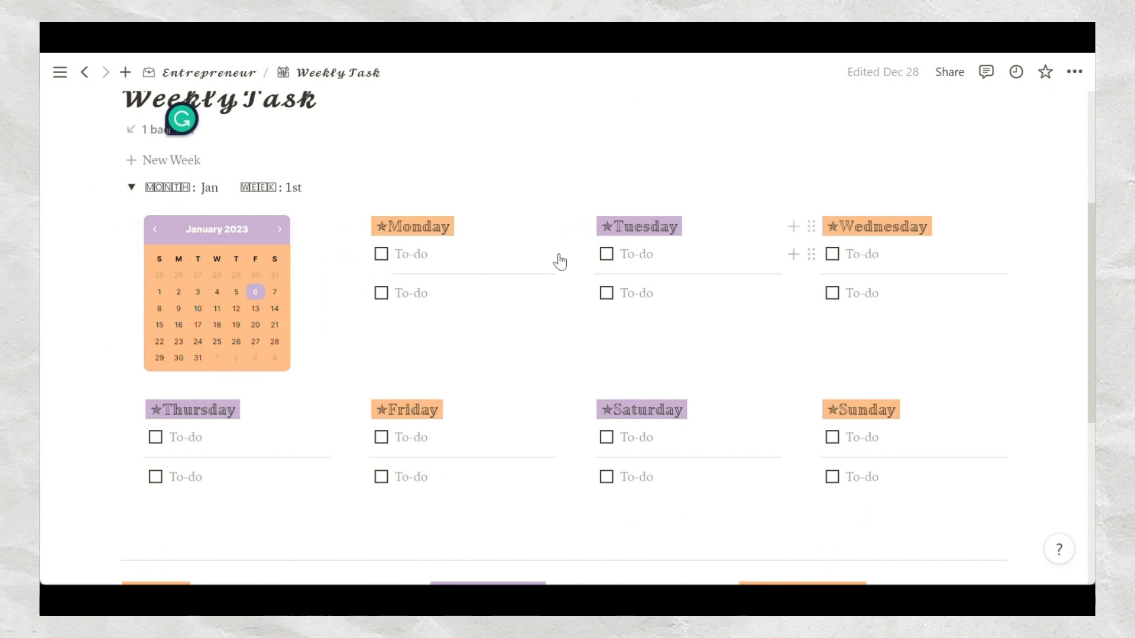
scroll(568, 325, "down", 3)
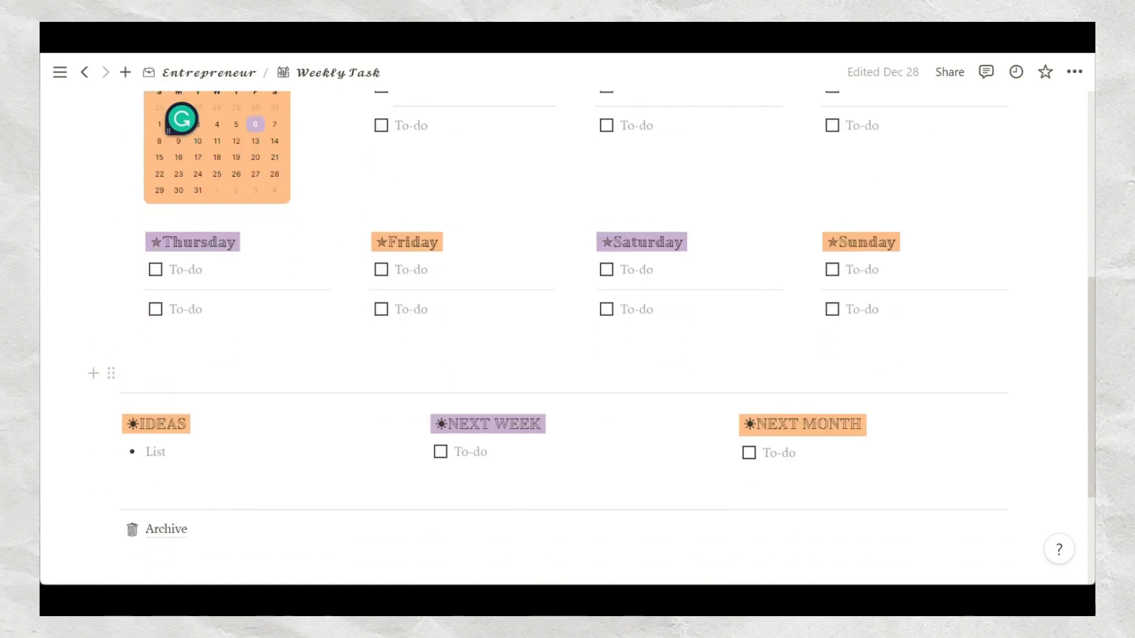
scroll(234, 343, "down", 3)
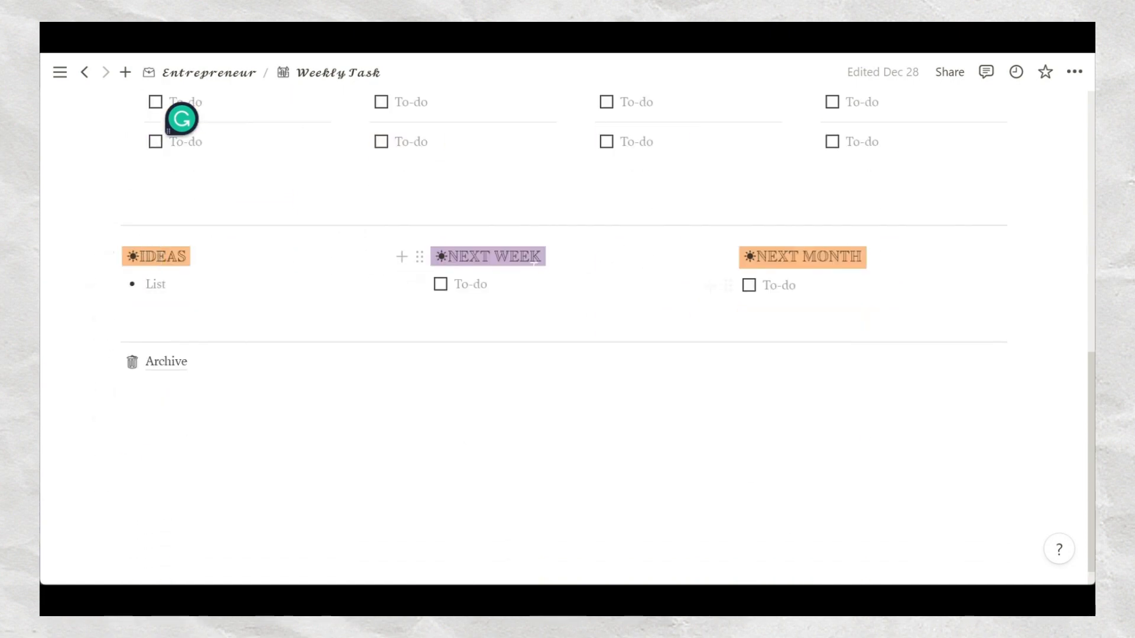
scroll(440, 220, "up", 6)
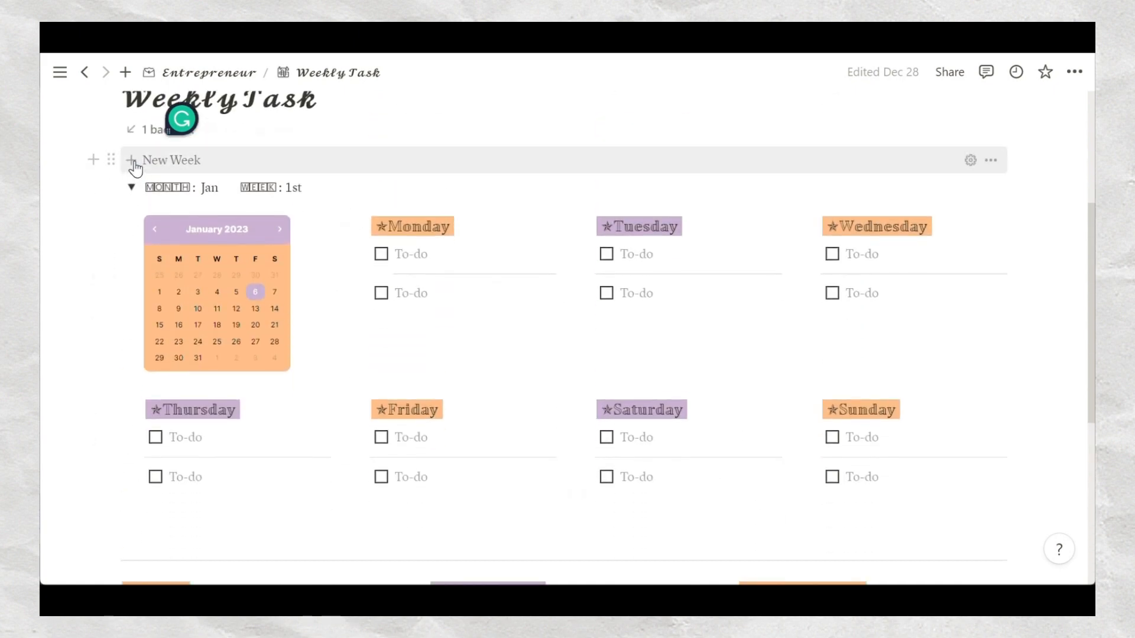
left_click(131, 187)
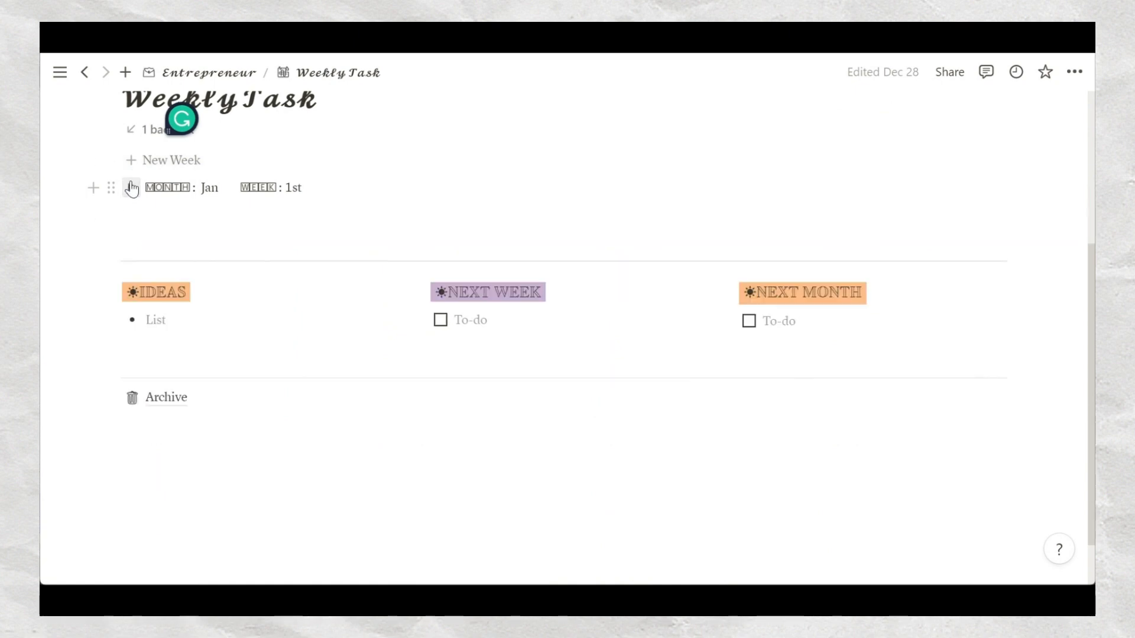
Add a new week entry above the Jan 1st week and set its month to Jan.
mouse_move(110, 187)
left_mouse_down()
mouse_move(134, 406)
mouse_move(144, 398)
mouse_move(138, 196)
mouse_move(126, 188)
left_mouse_up()
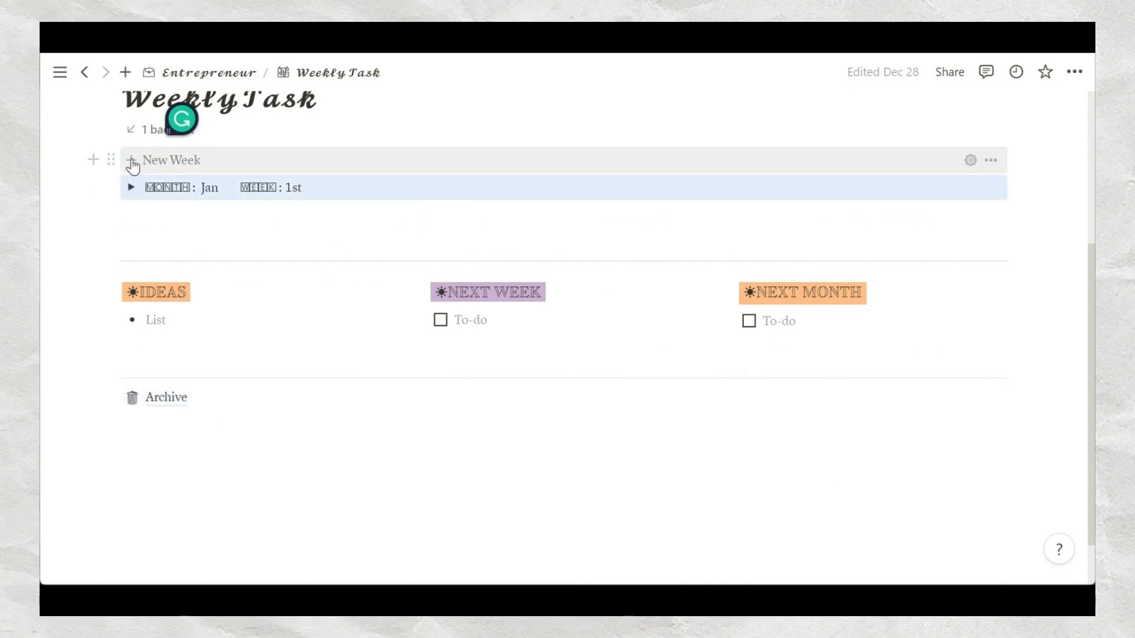
left_click(132, 163)
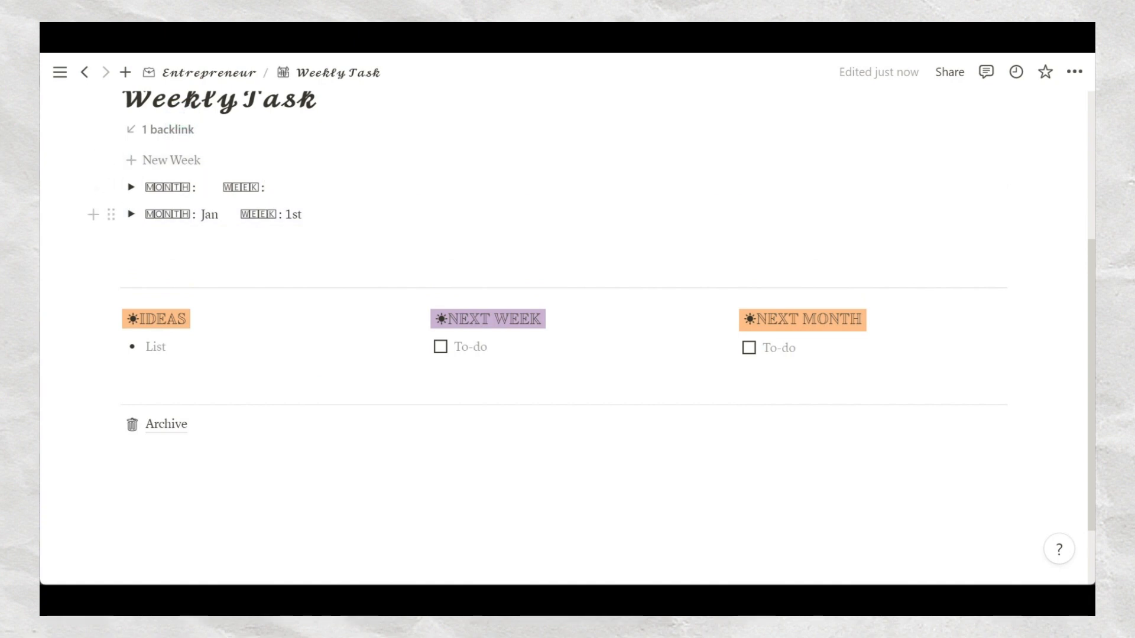
type("Jan")
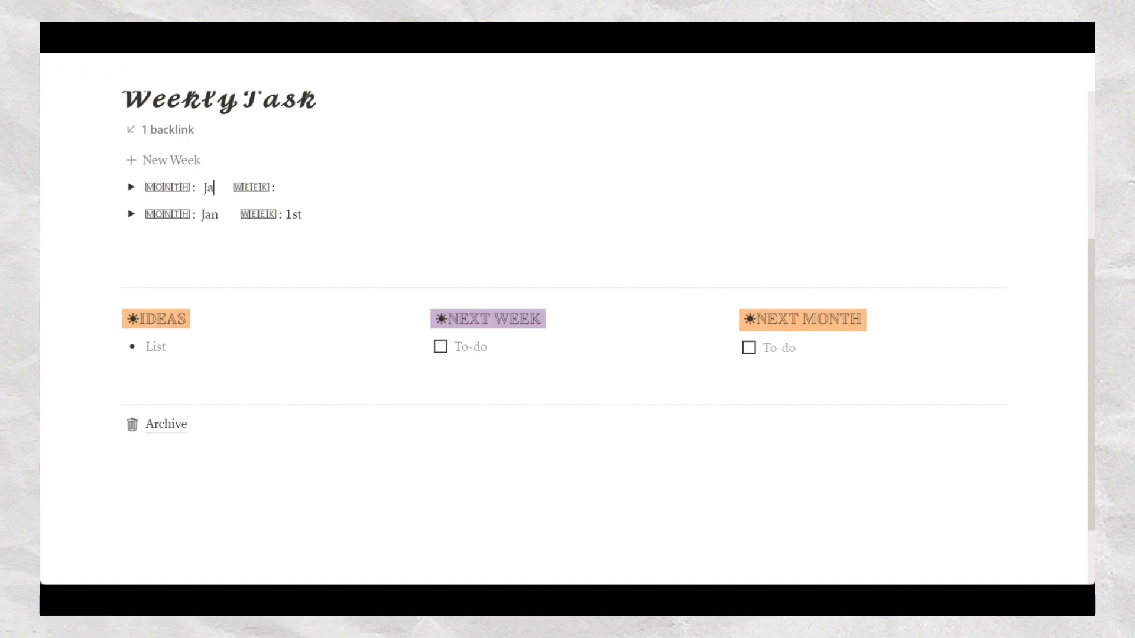
left_click(283, 188)
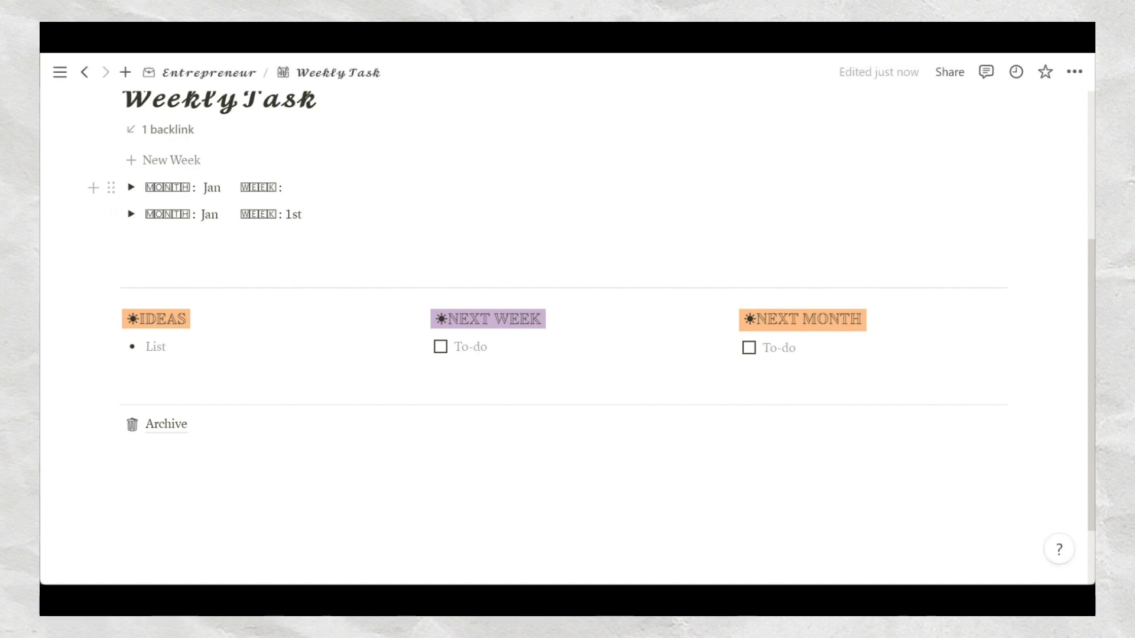
type("2nd")
Expand the newly added Jan week to view its calendar area and daily to-do lists.
left_click(130, 216)
left_click(131, 216)
left_click_drag(111, 214, 134, 165)
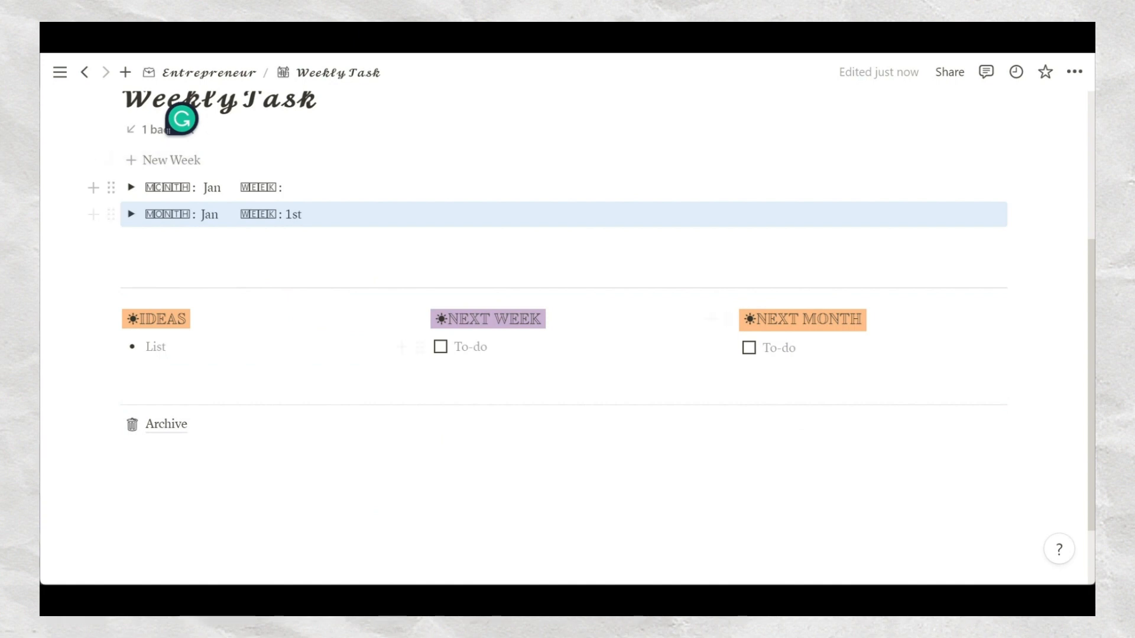
left_click(131, 187)
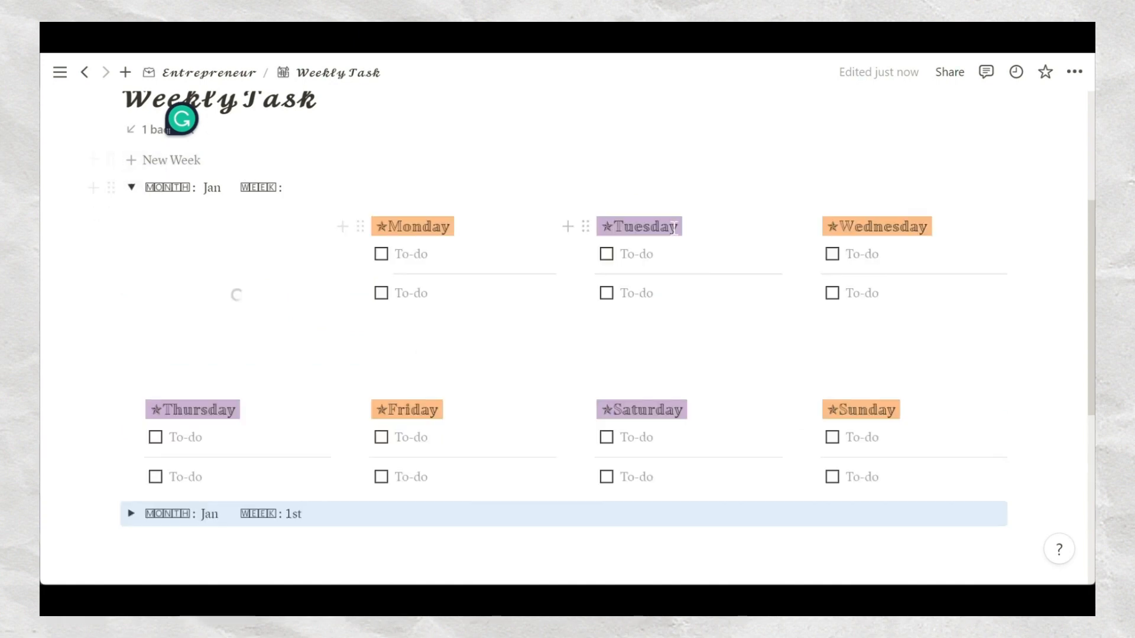
Check the new Jan week's calendar and daily to-do lists, collapse the week, and look over the rest of the Weekly Task page.
scroll(591, 319, "up", 3)
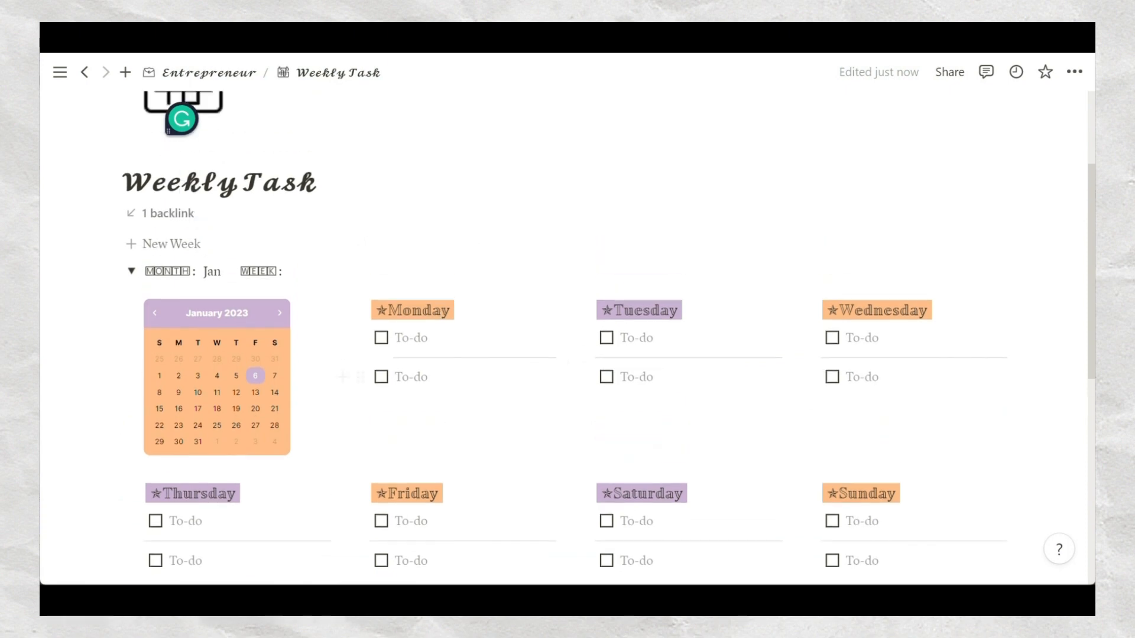
scroll(330, 342, "down", 3)
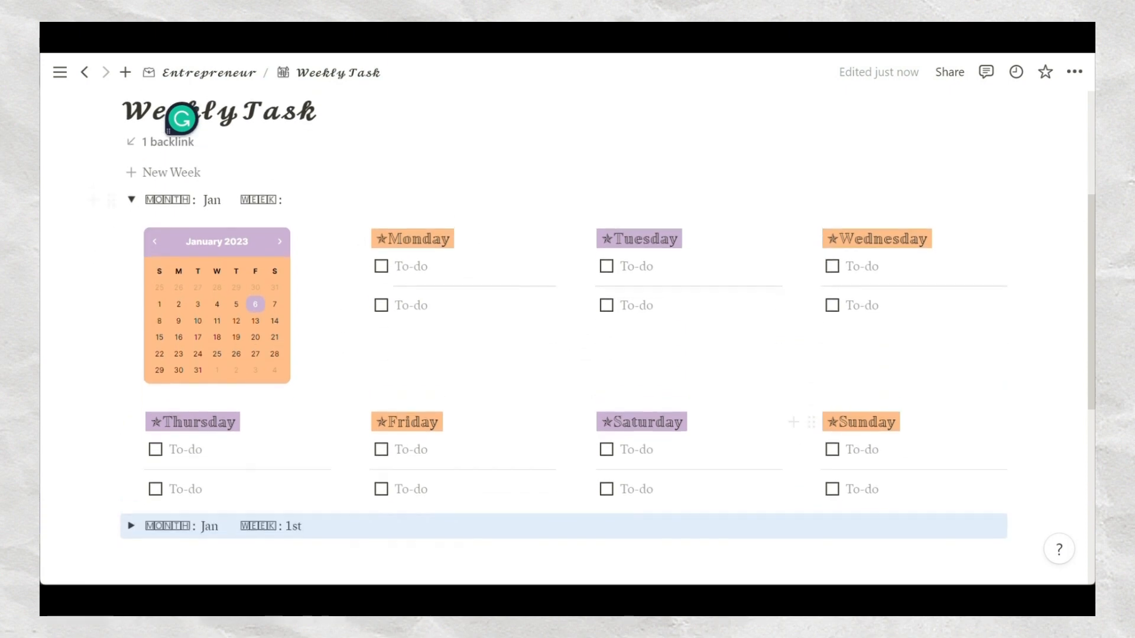
scroll(325, 379, "up", 3)
left_click(131, 271)
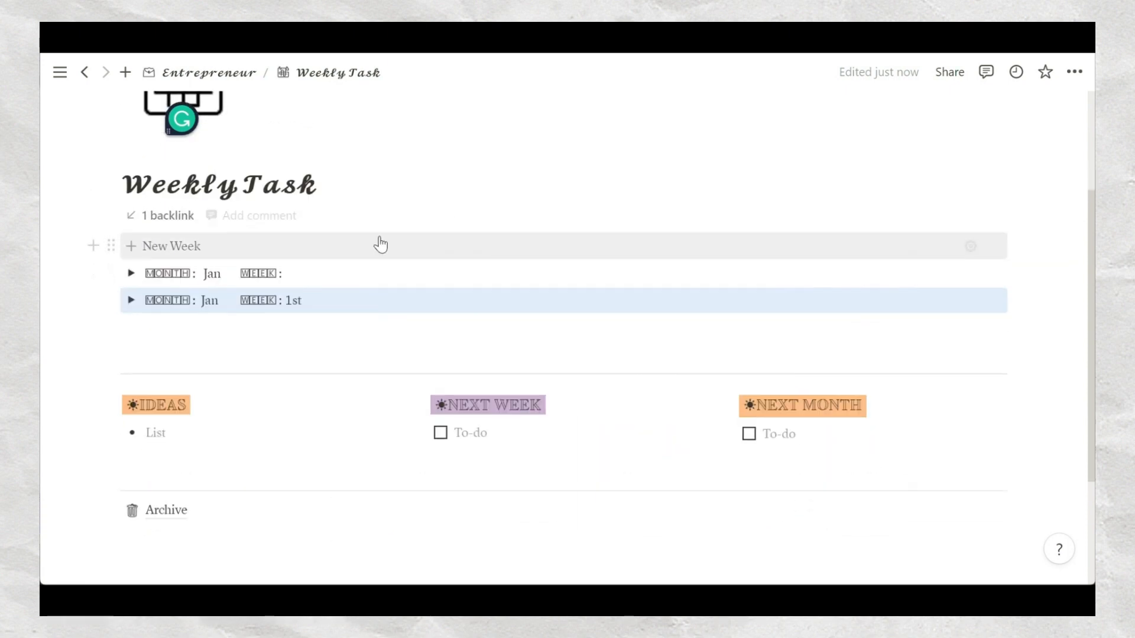
scroll(354, 207, "up", 3)
scroll(358, 145, "down", 2)
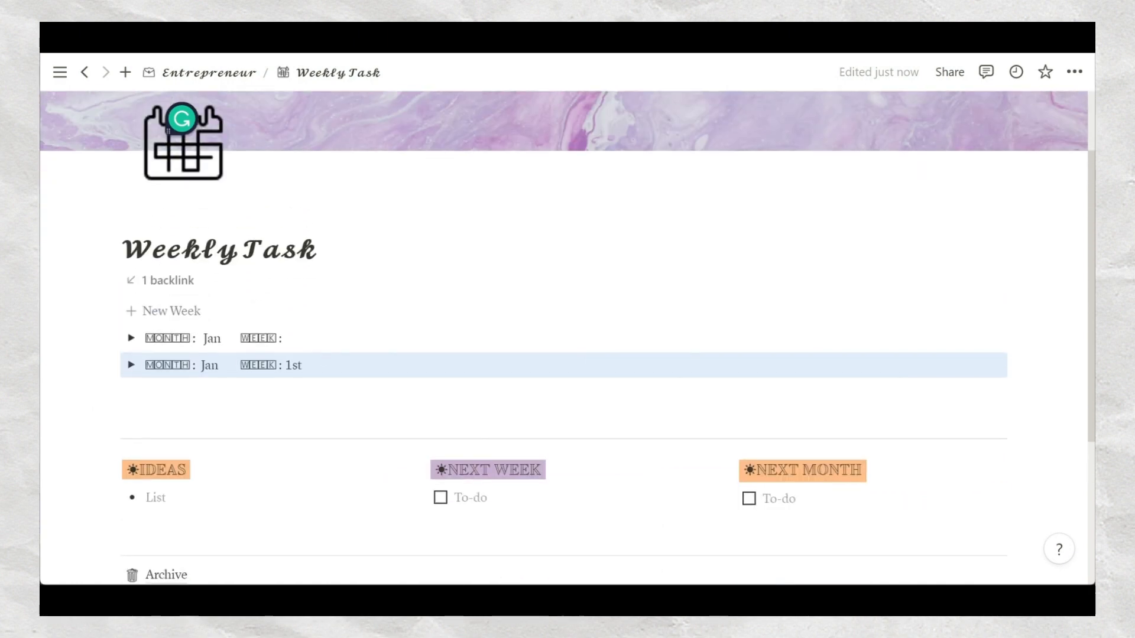
scroll(358, 145, "up", 1)
scroll(358, 145, "down", 3)
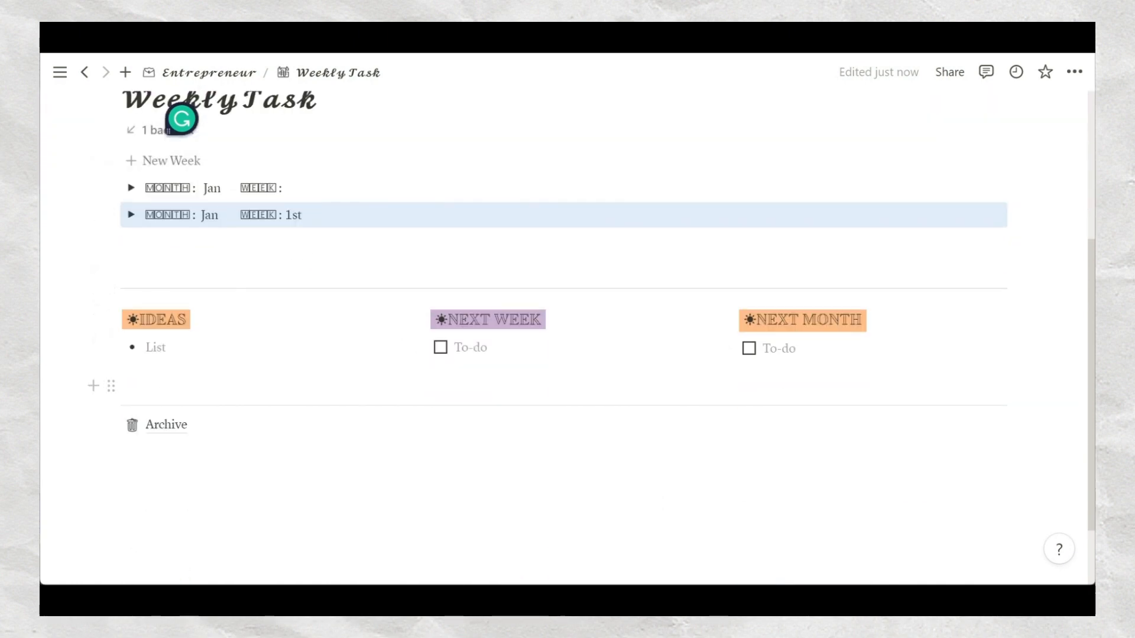
Customize the Weekly Task page view by switching off top-level page discussions and backlinks.
scroll(960, 162, "up", 3)
left_click(1073, 79)
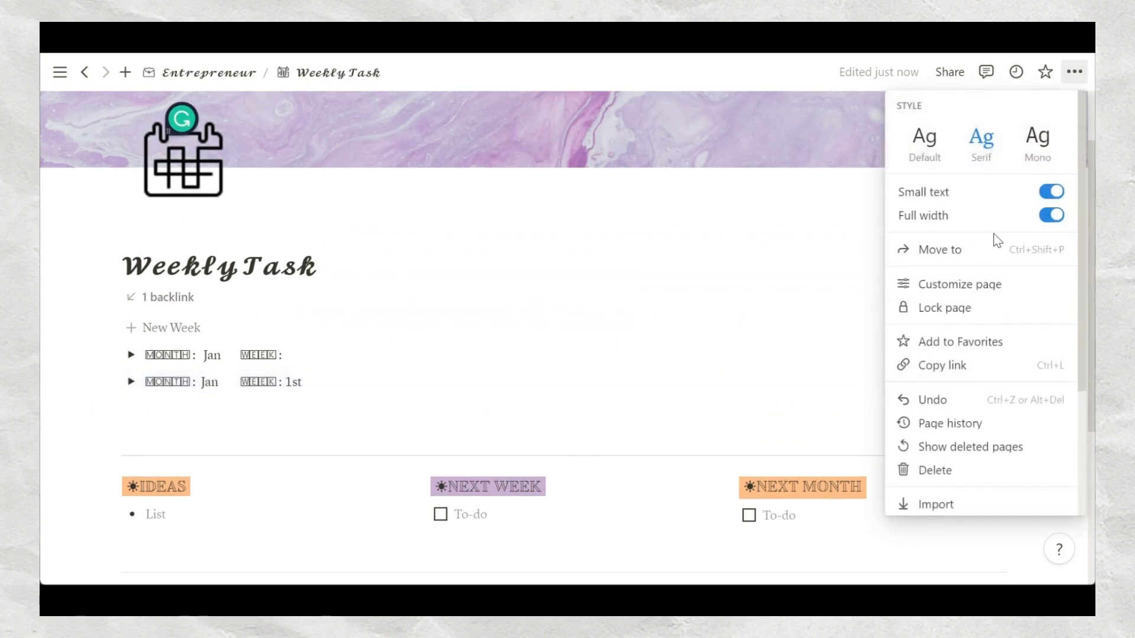
left_click(968, 290)
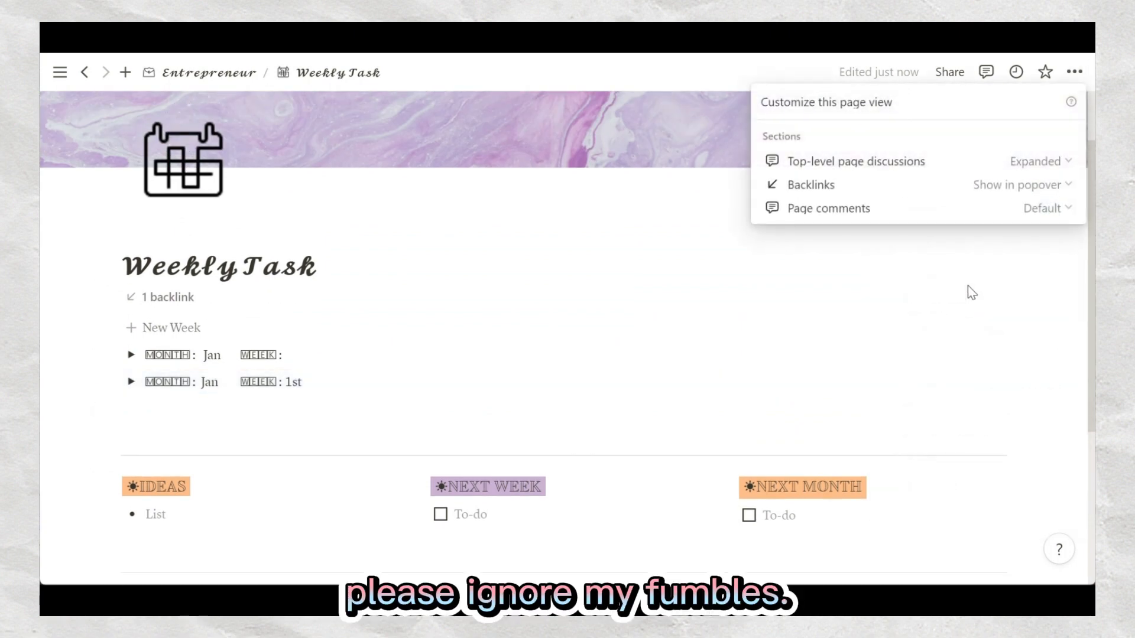
left_click(1054, 159)
left_click(1000, 217)
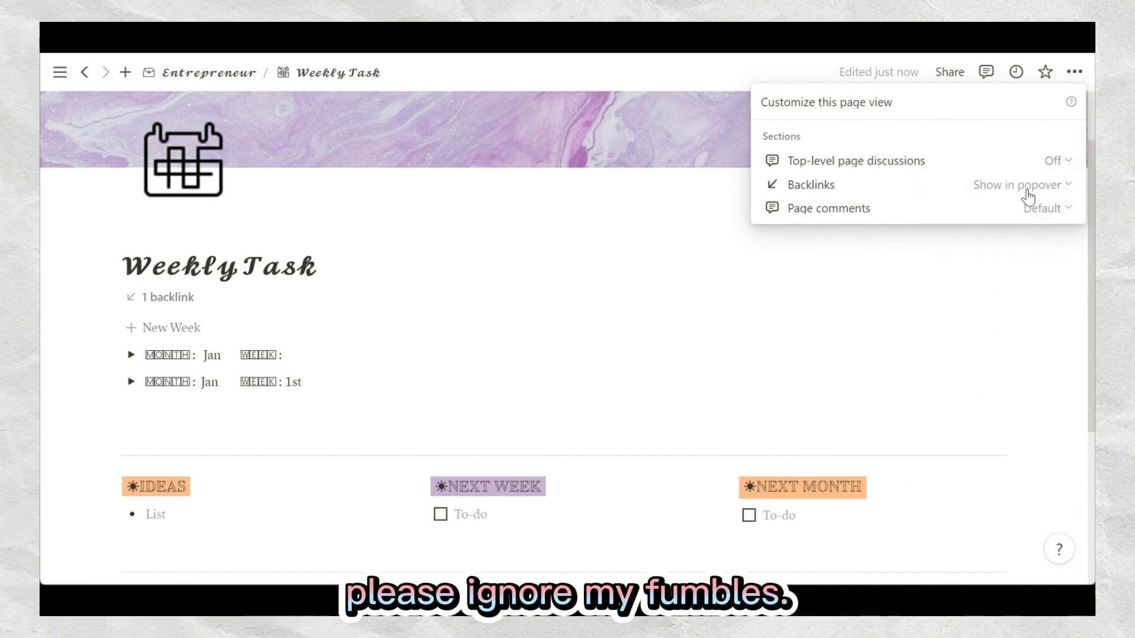
left_click(1040, 187)
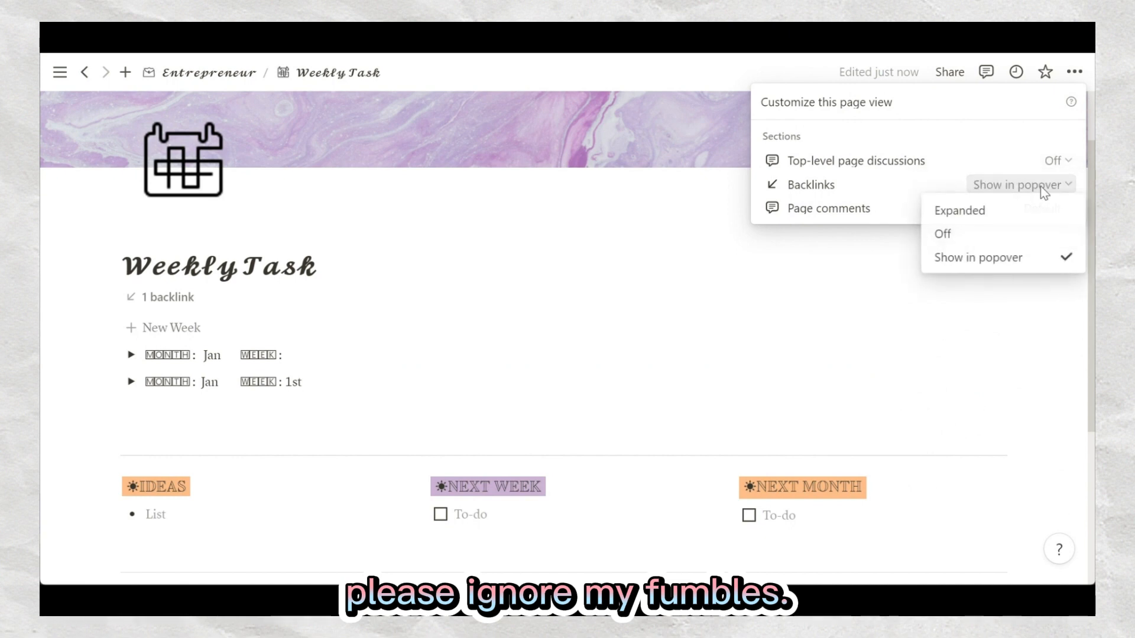
left_click(1020, 237)
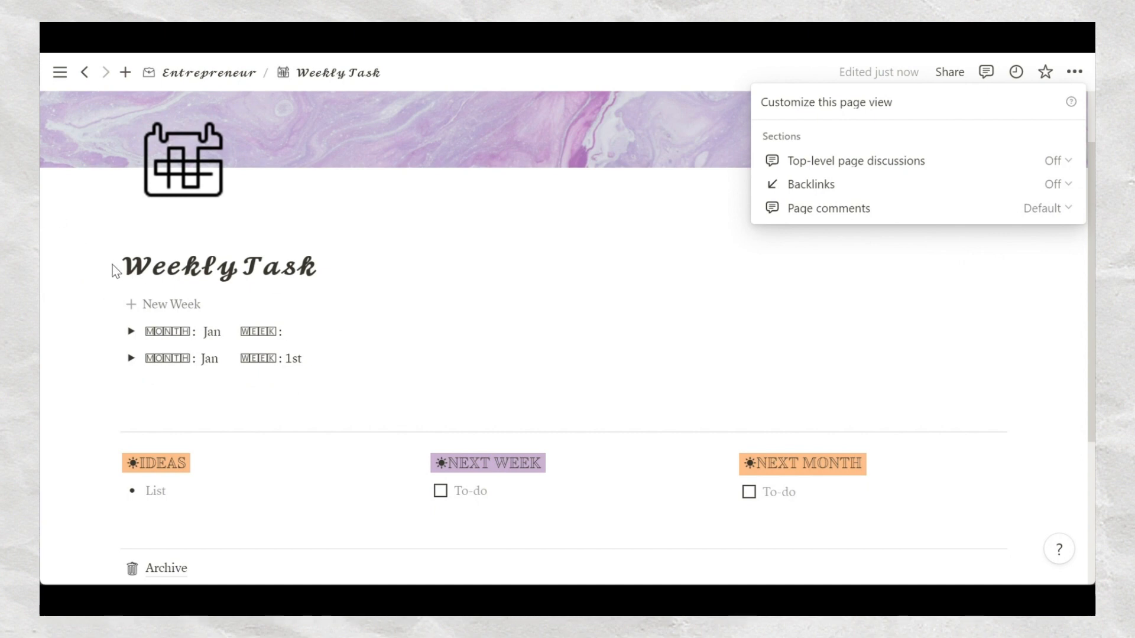
Return to the Entrepreneur dashboard and look over its title, link row and widgets.
left_click(202, 78)
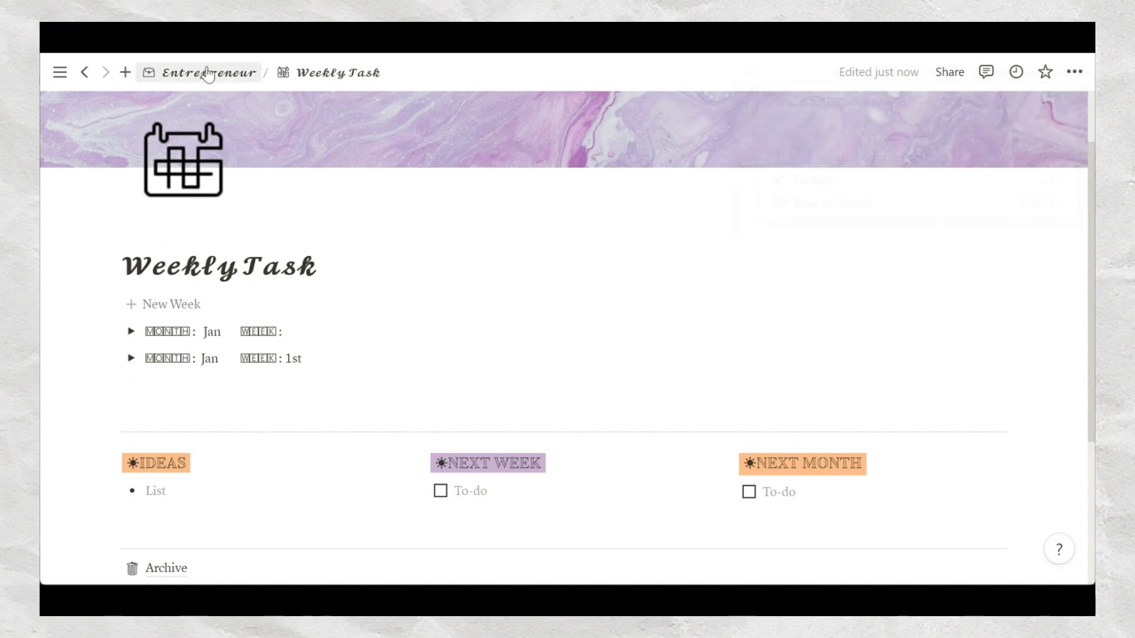
left_click(203, 79)
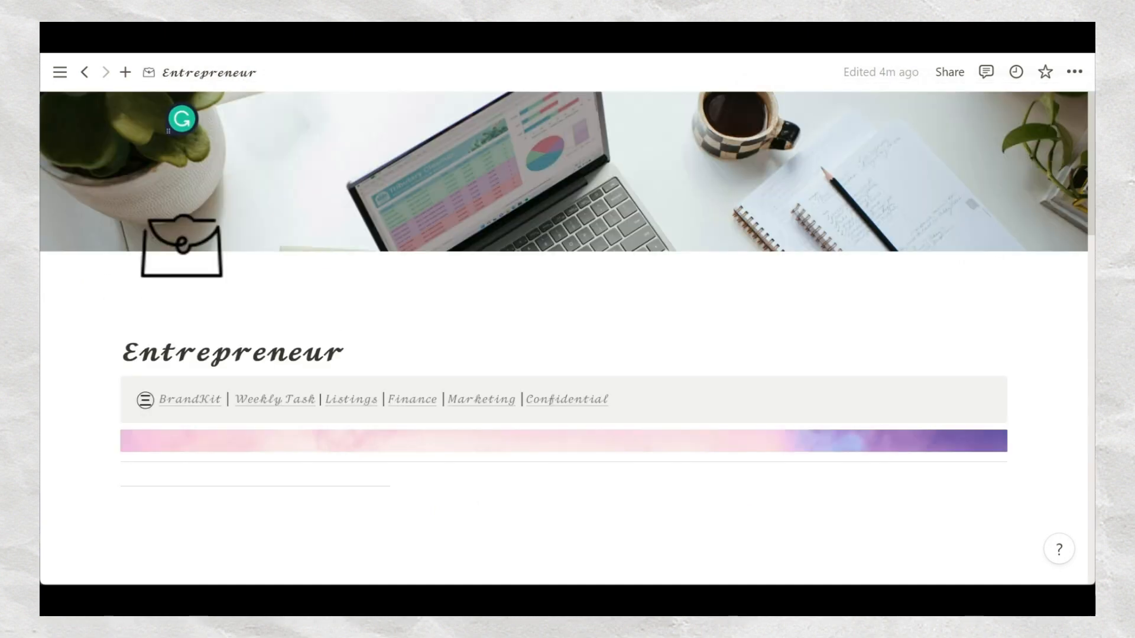
scroll(545, 286, "down", 2)
scroll(546, 286, "down", 2)
scroll(545, 286, "up", 3)
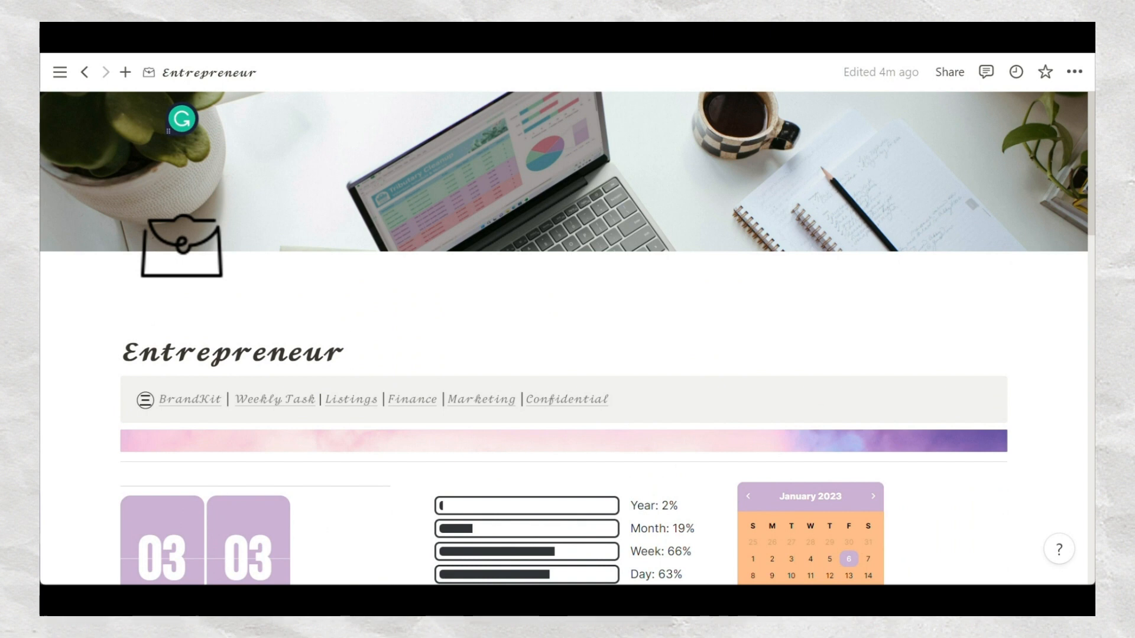
left_click_drag(352, 353, 122, 353)
left_click(352, 350)
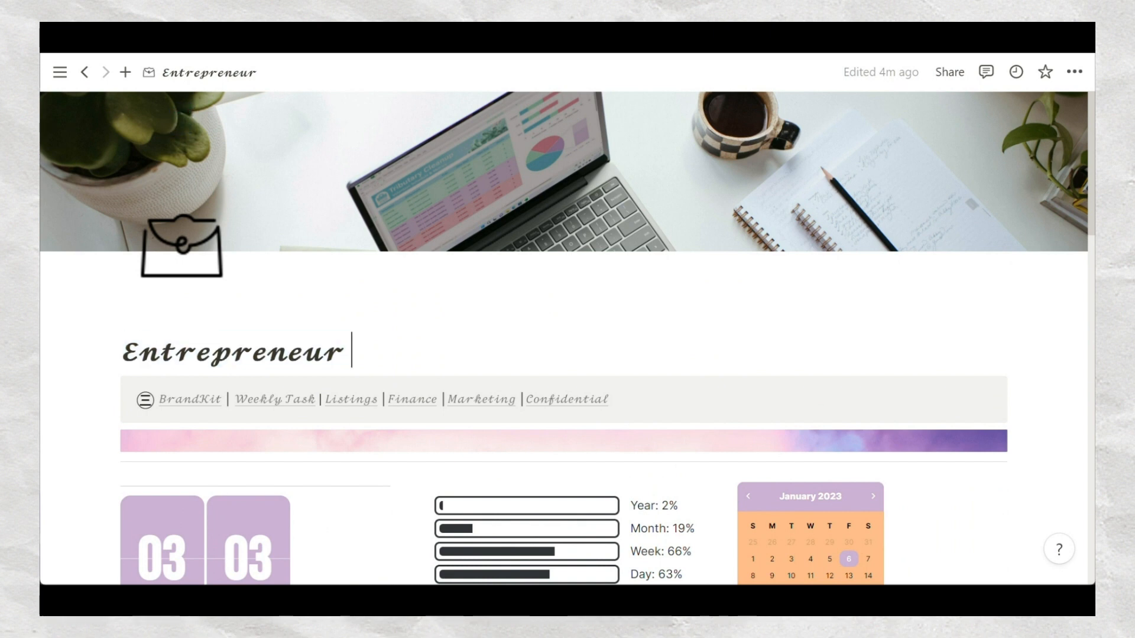
left_click_drag(352, 353, 121, 353)
left_click(353, 351)
Open the Listings page from the dashboard's link row and bring its lists and product table into view.
scroll(390, 324, "down", 2)
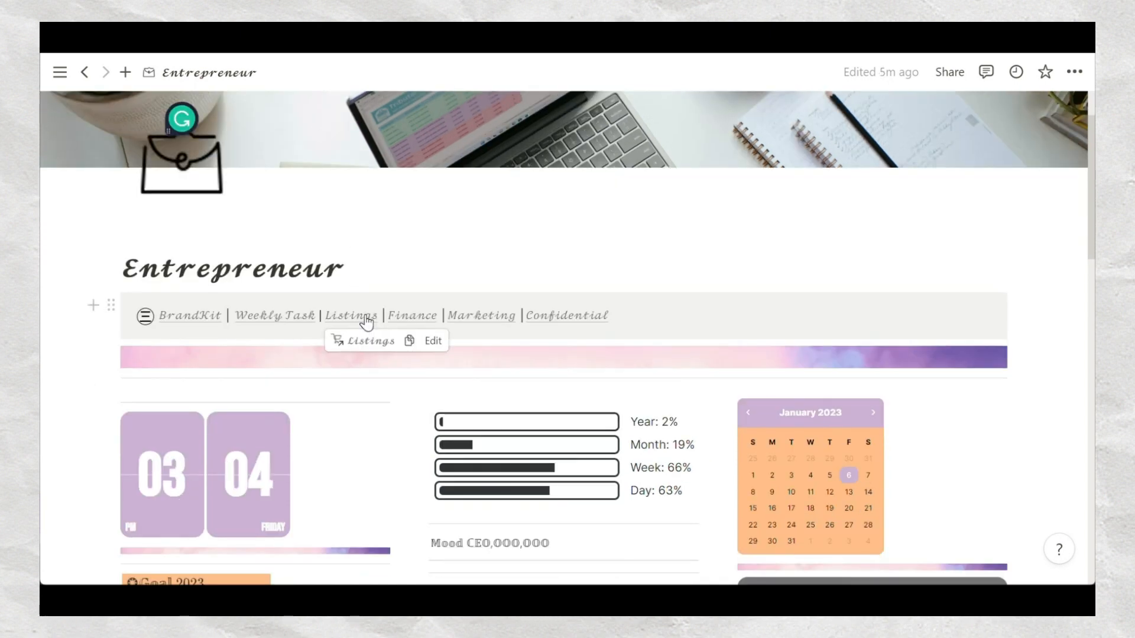
left_click(367, 322)
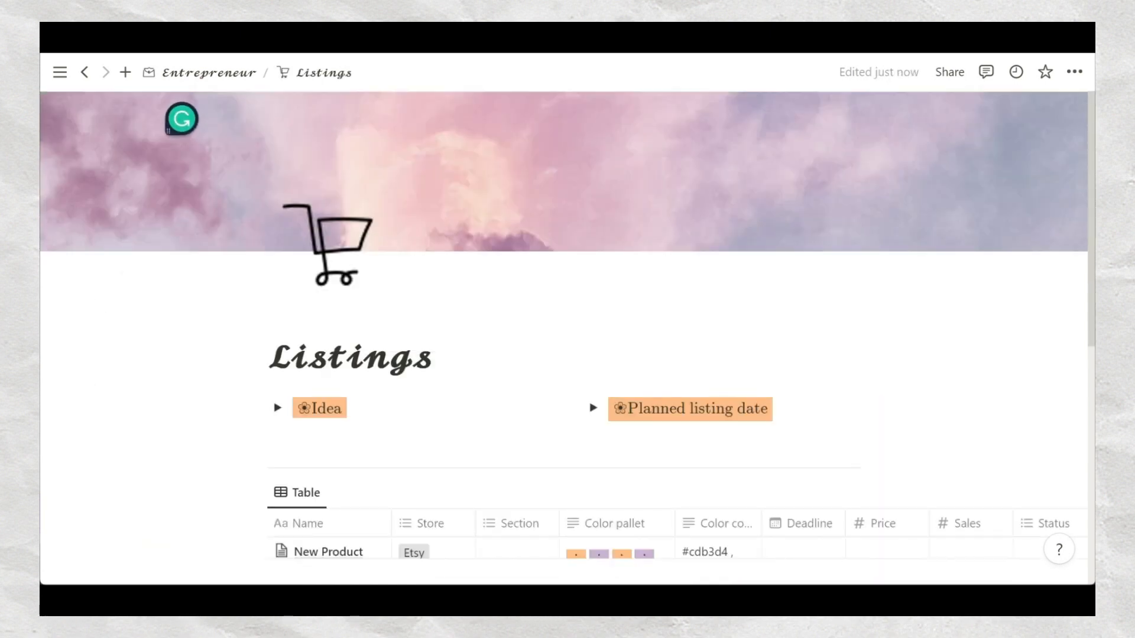
scroll(441, 301, "down", 4)
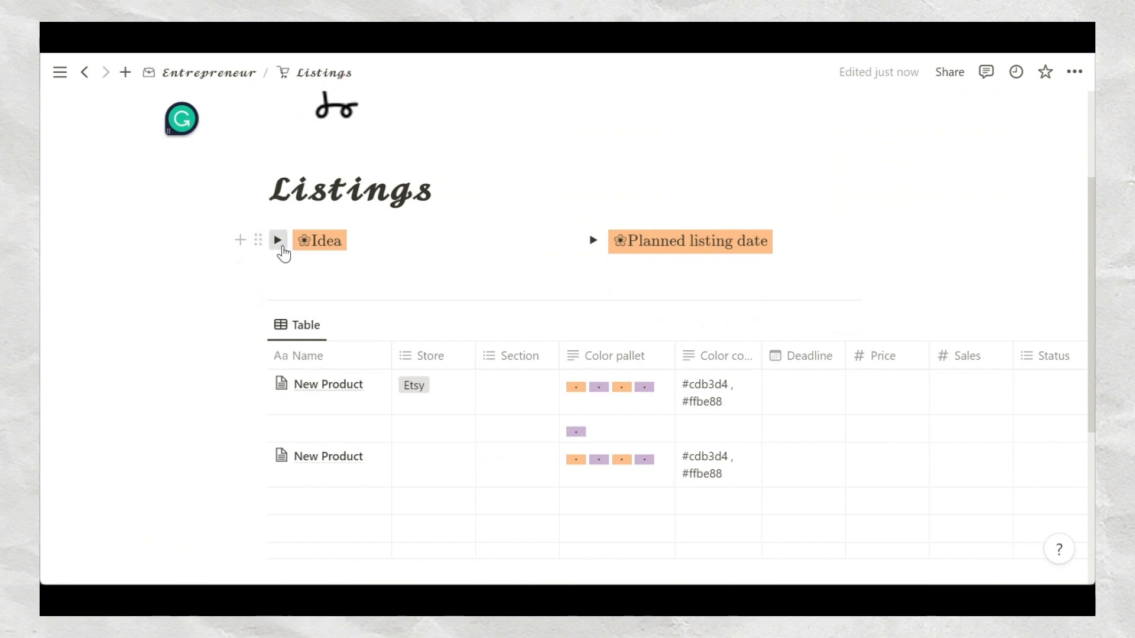
Expand the Idea and Planned listing date lists and examine their sample entries.
left_click(281, 244)
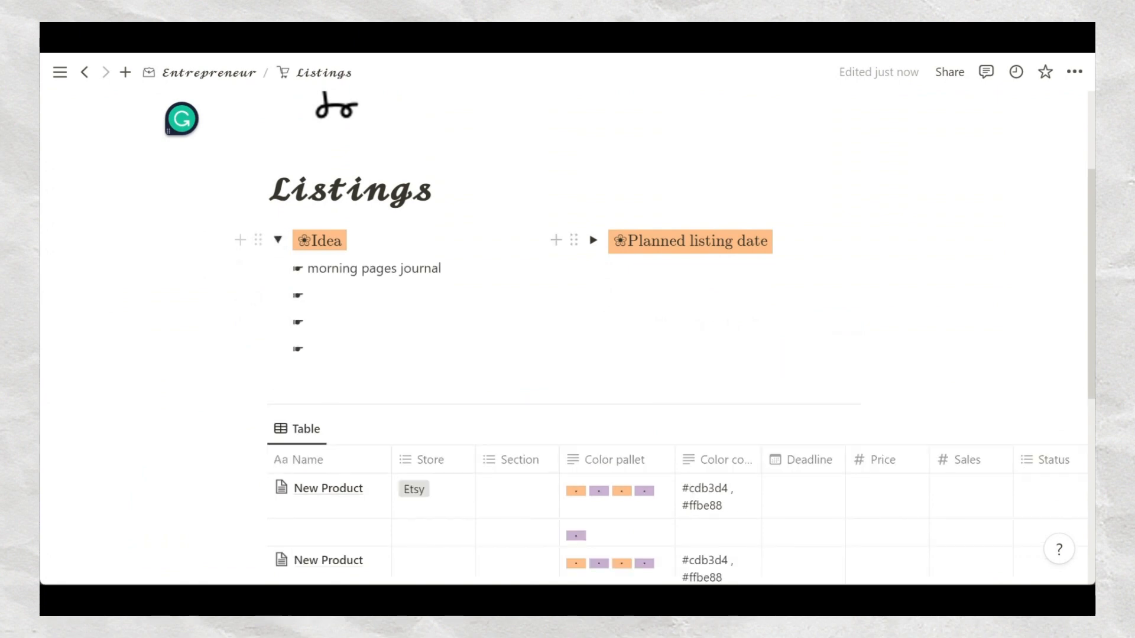
left_click(594, 240)
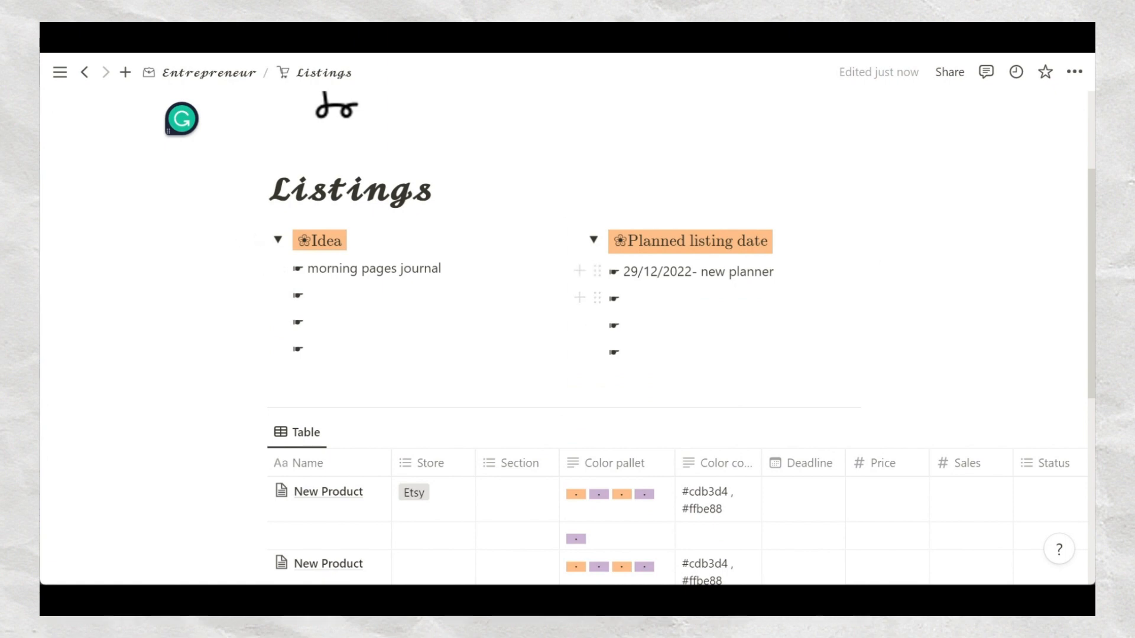
left_click_drag(774, 272, 623, 272)
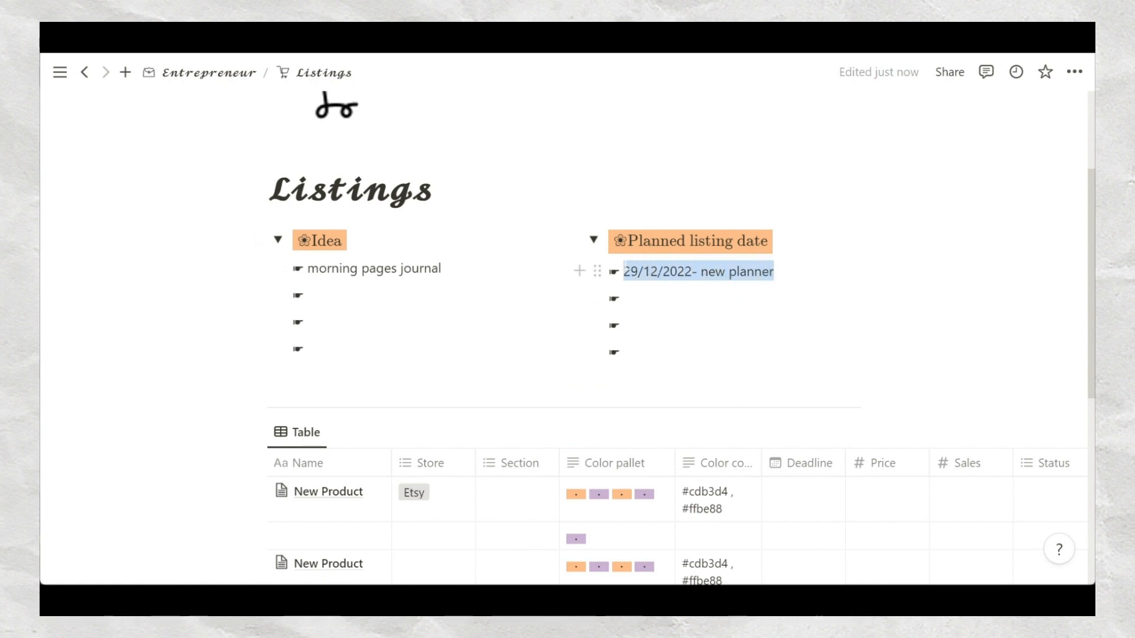
left_click(622, 325)
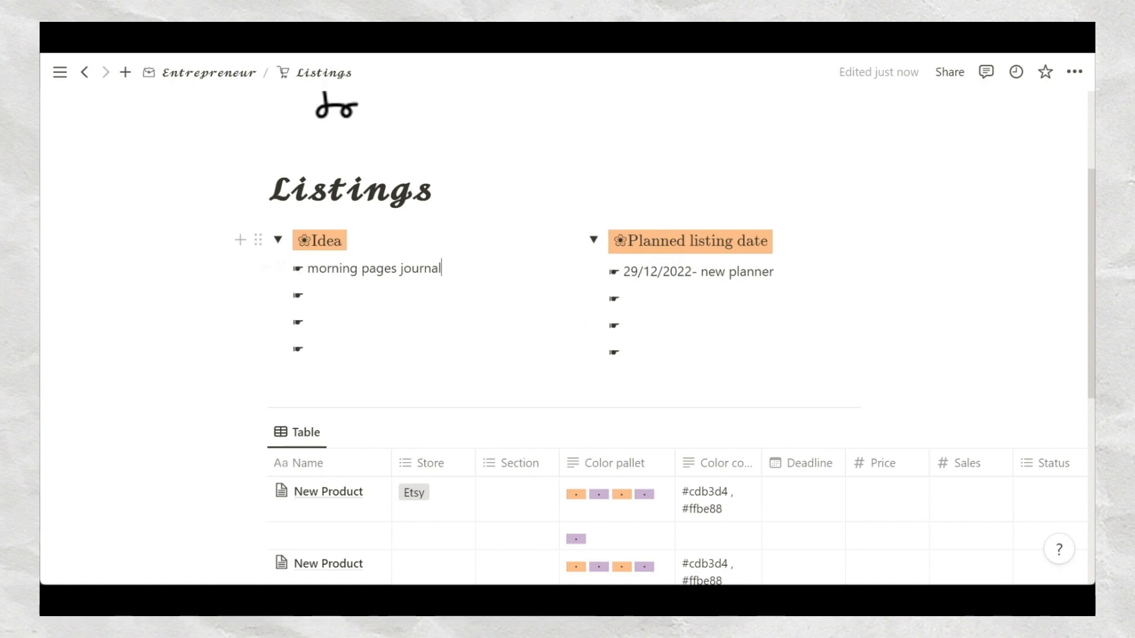
left_click_drag(442, 268, 307, 269)
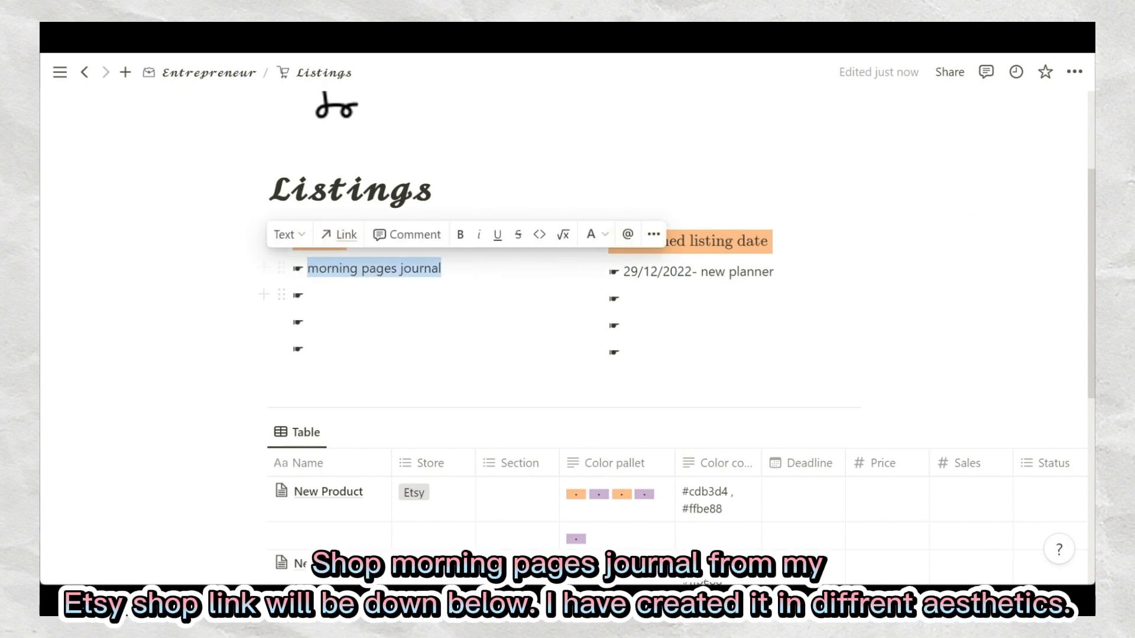
left_click(309, 295)
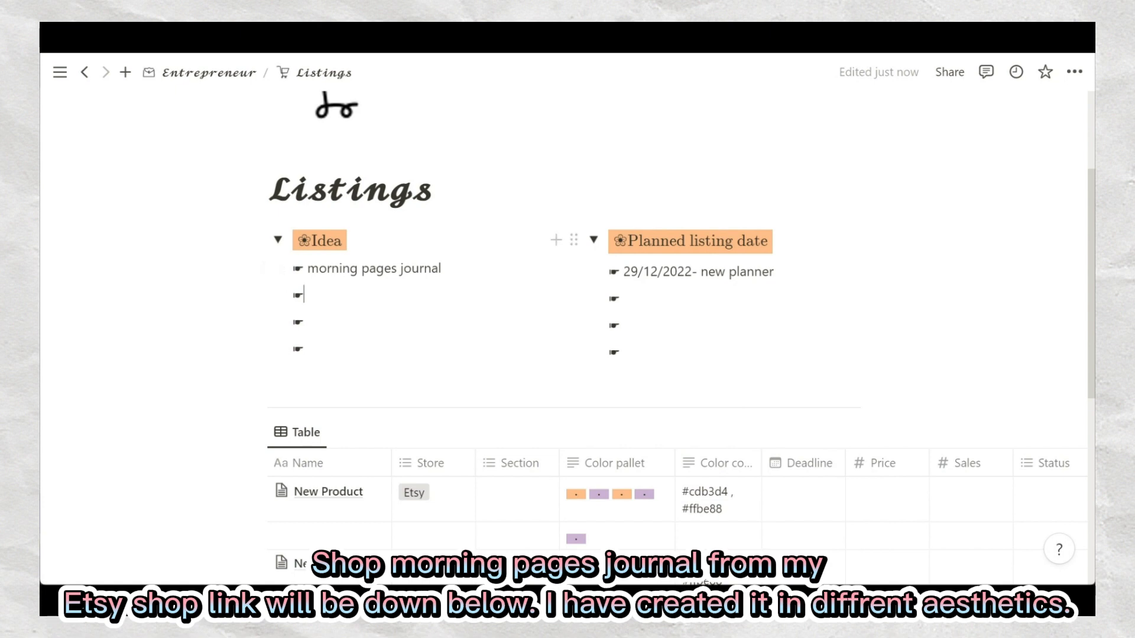
scroll(354, 266, "down", 2)
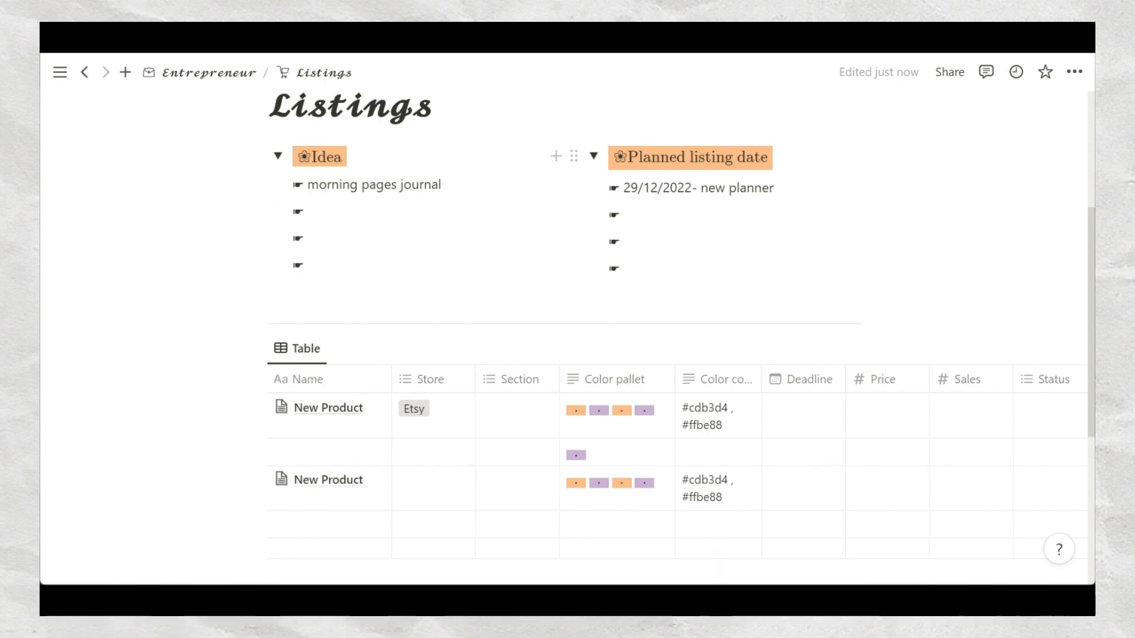
left_click(442, 184)
Add an entry to the Listings product table using the New Product template.
scroll(367, 237, "down", 3)
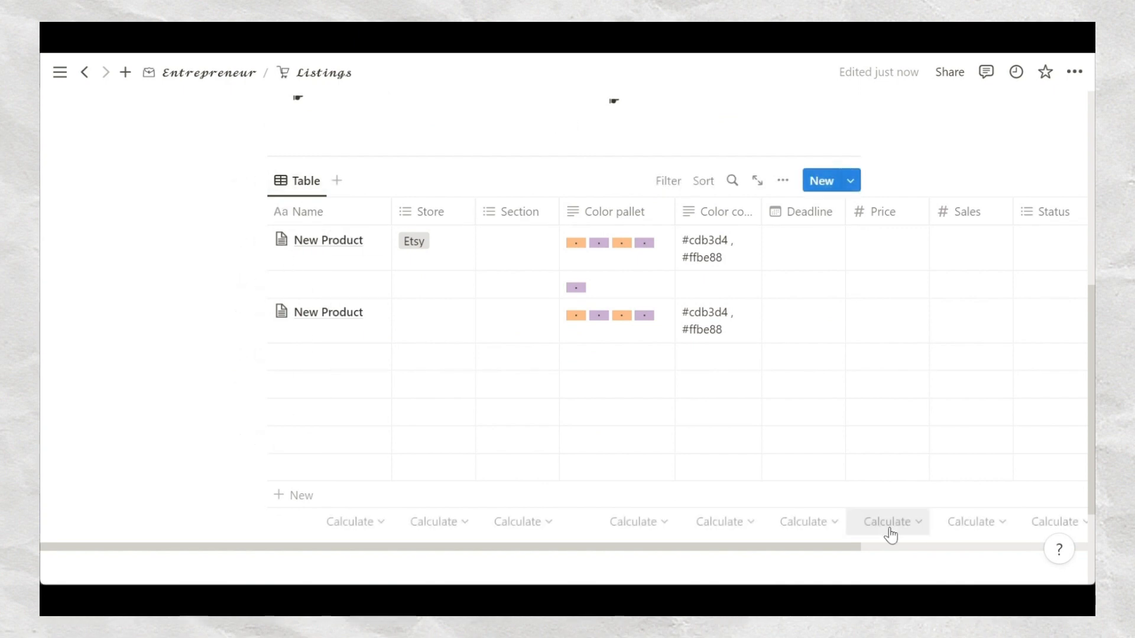
left_click_drag(653, 547, 684, 547)
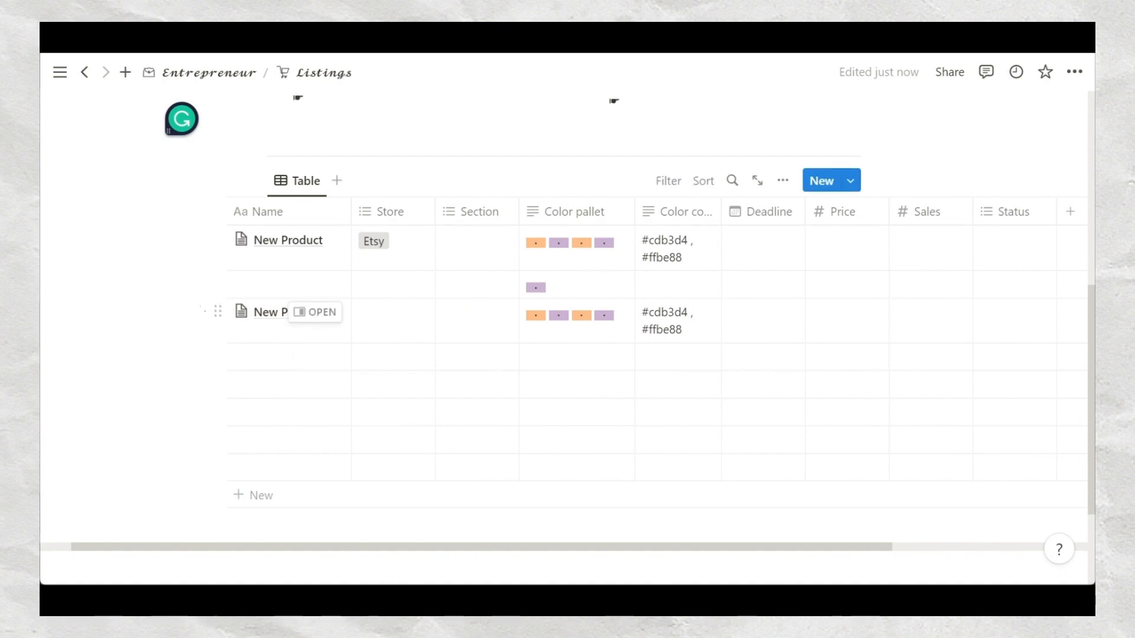
left_click(852, 186)
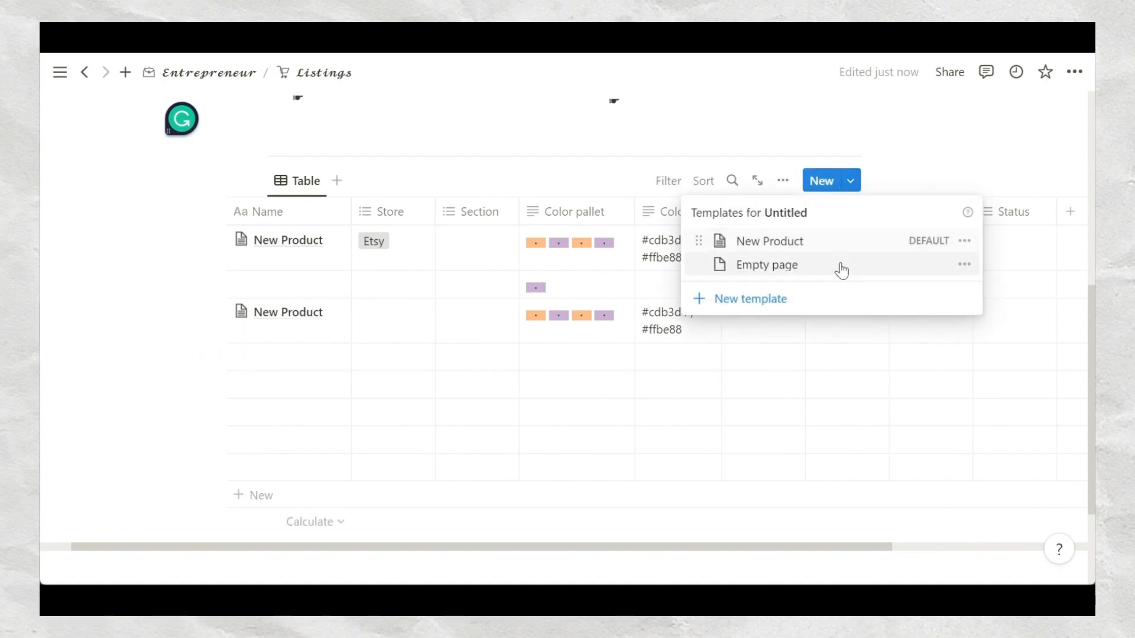
left_click(785, 248)
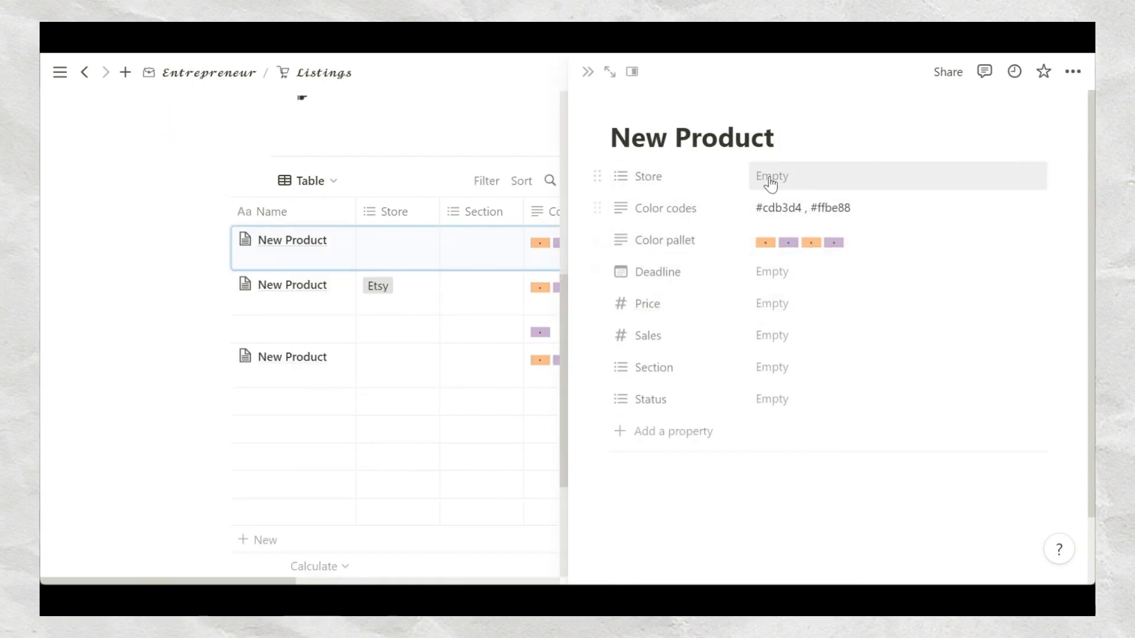
Create a shopify option for the Store property and assign both Etsy and shopify to the new product.
left_click(773, 179)
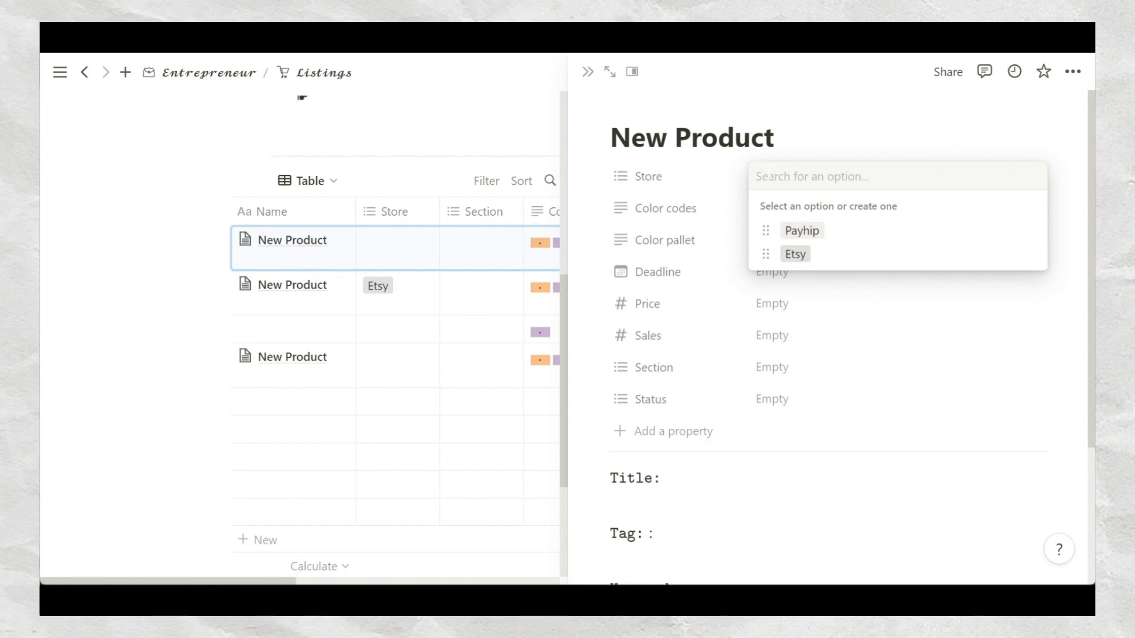
type("shopify")
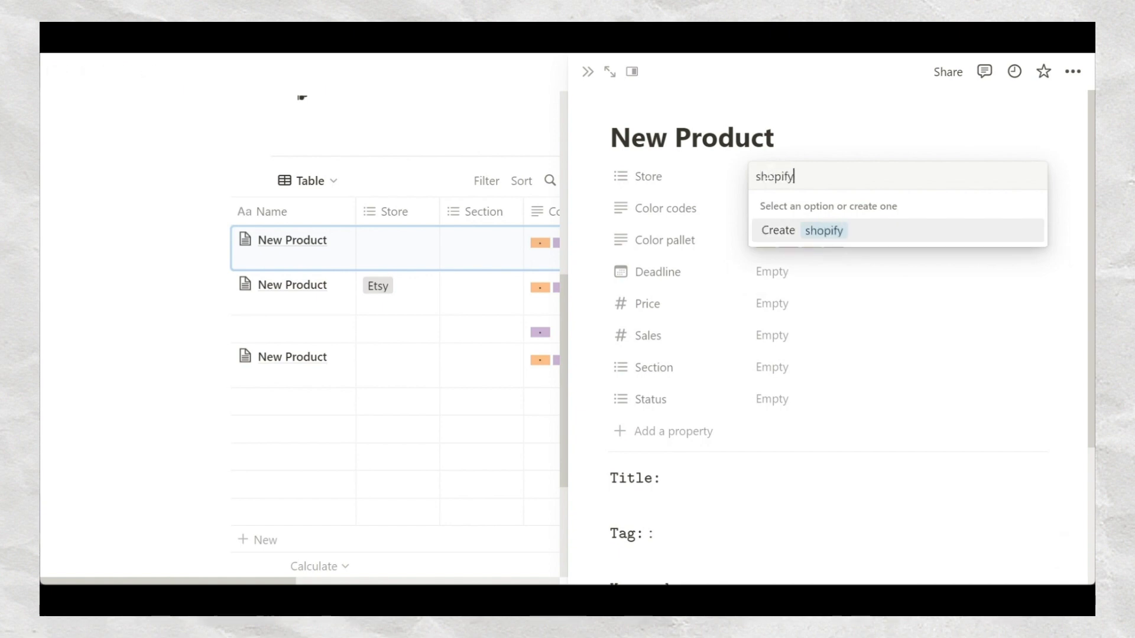
key("Return")
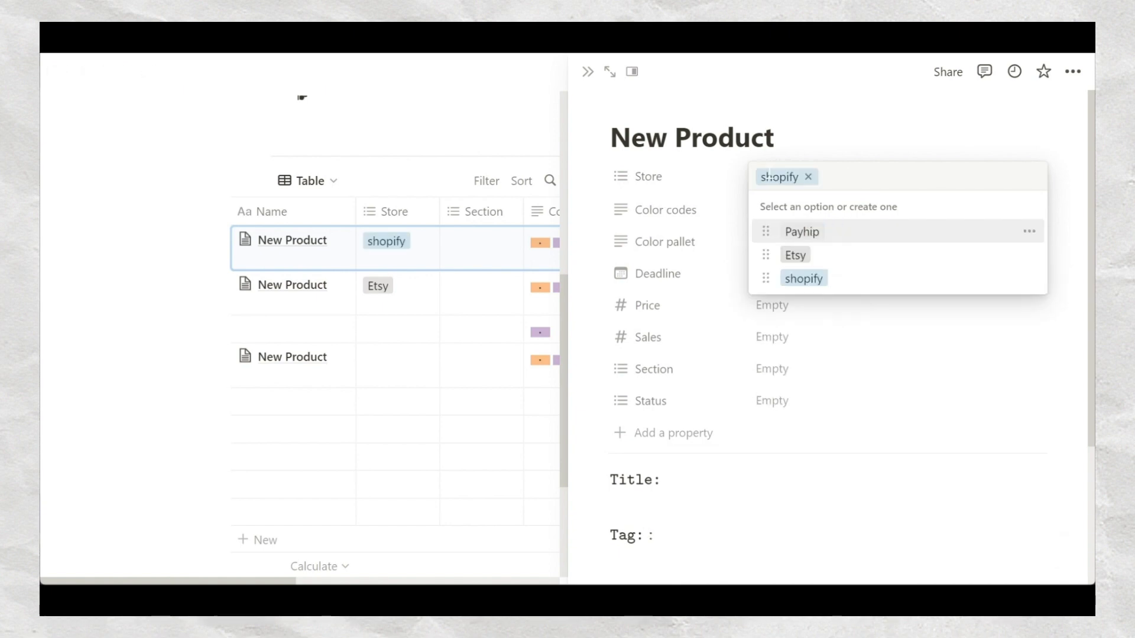
left_click(808, 177)
left_click(796, 260)
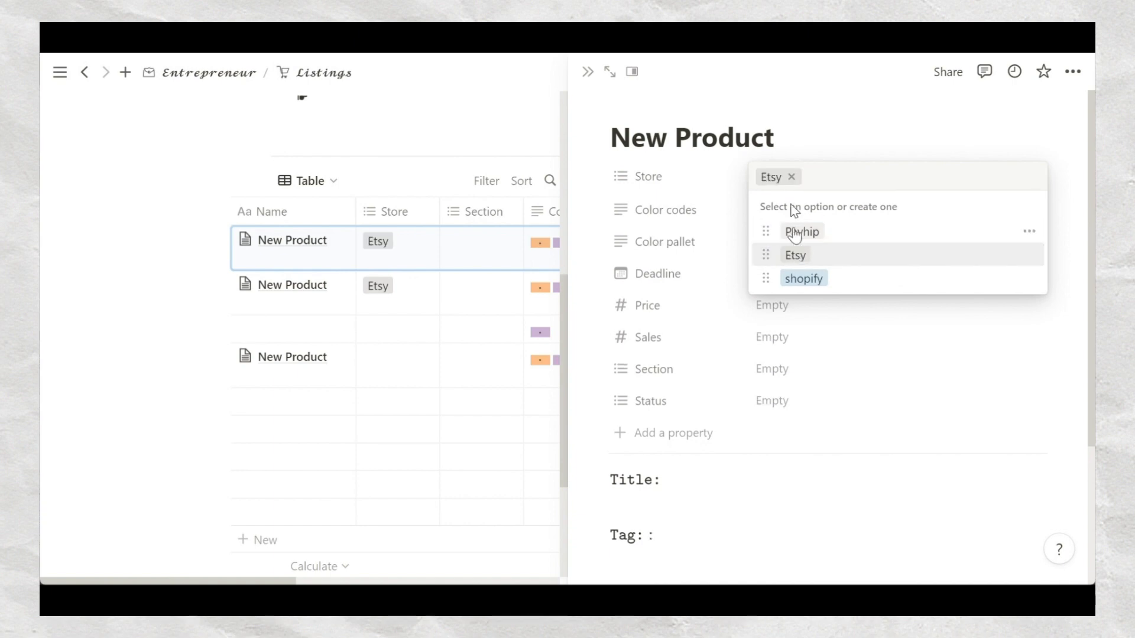
left_click(817, 279)
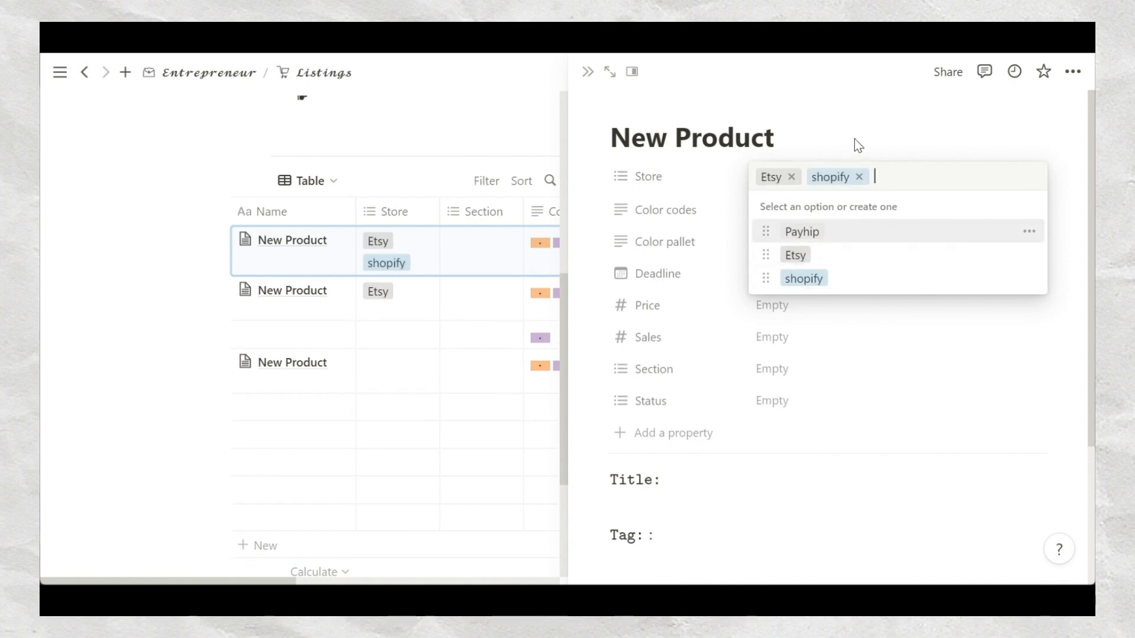
Review the property types available for the new product's Store property, leave it unchanged and close the product page.
left_click(649, 180)
left_click(648, 182)
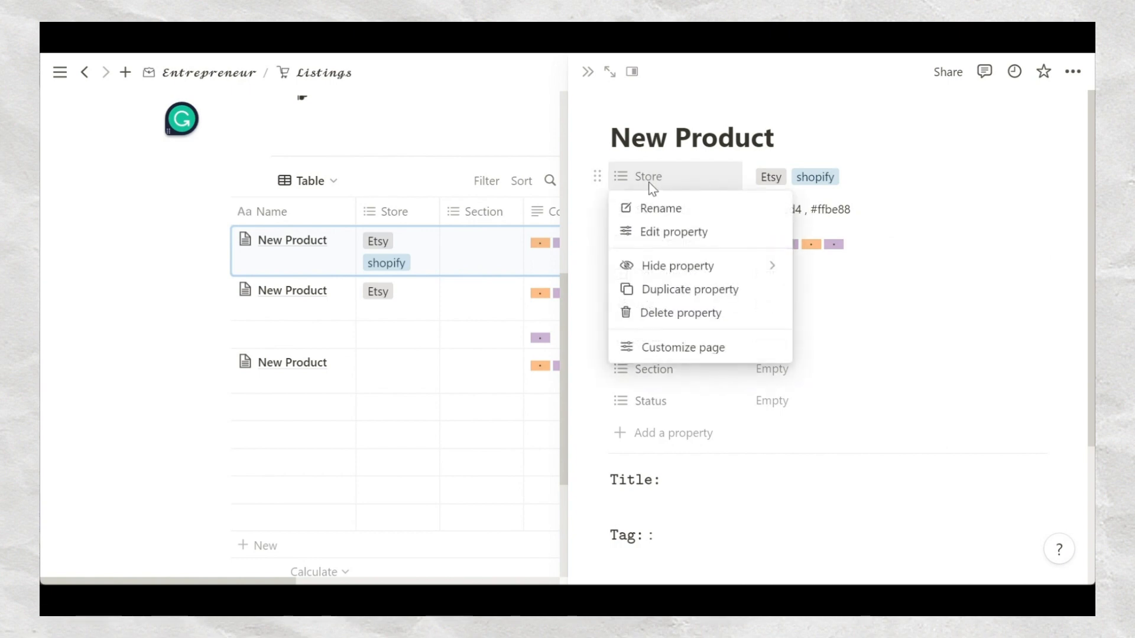
left_click(706, 236)
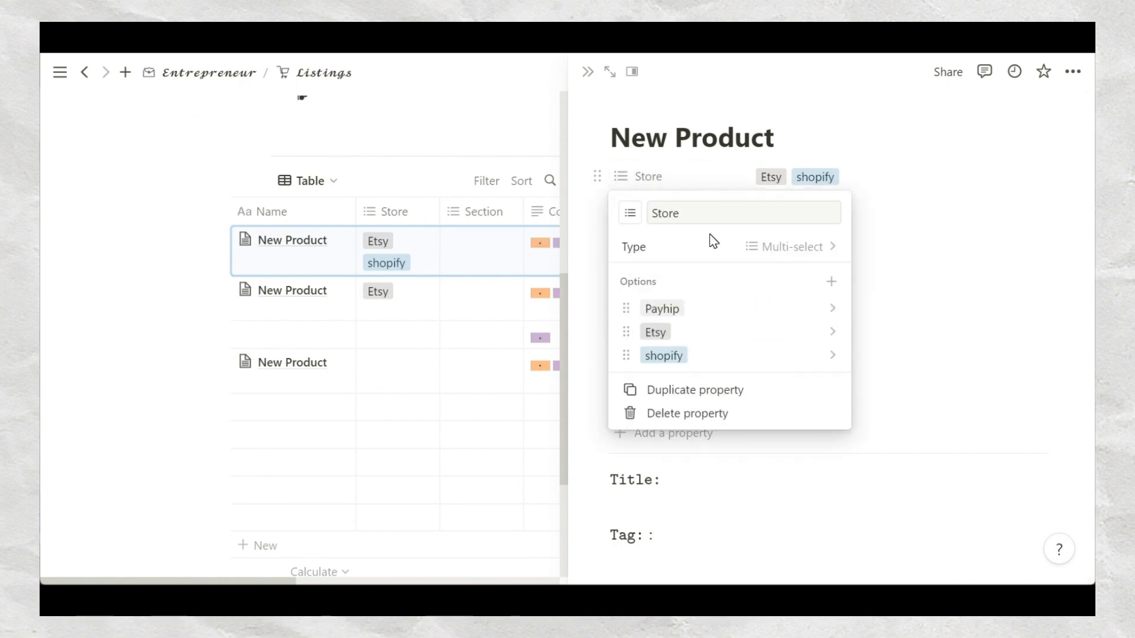
left_click(789, 253)
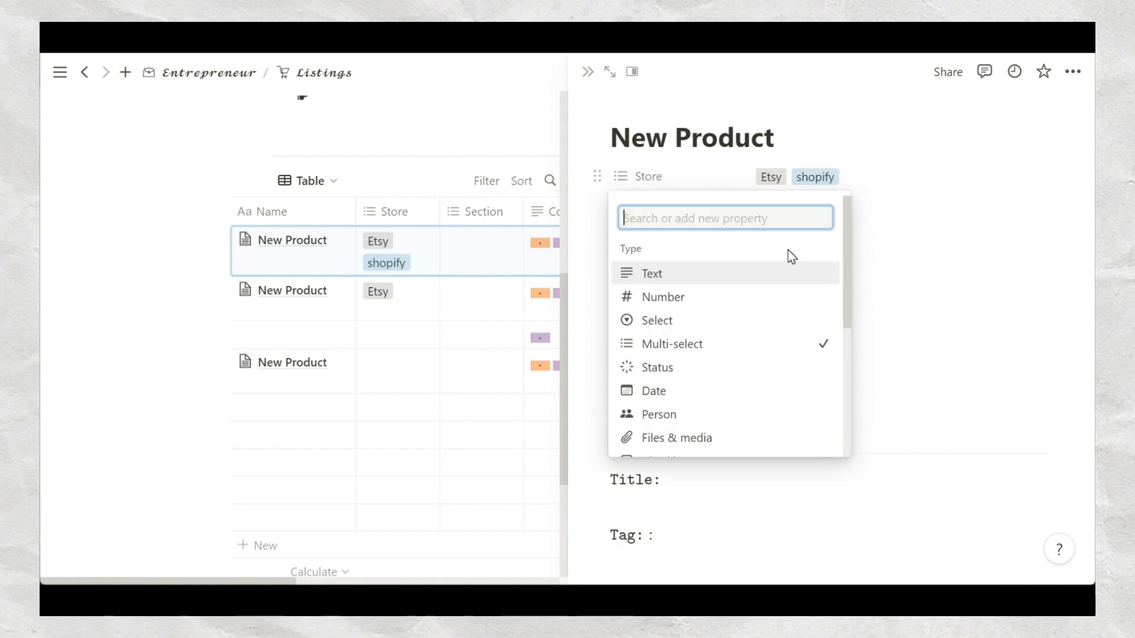
left_click(962, 176)
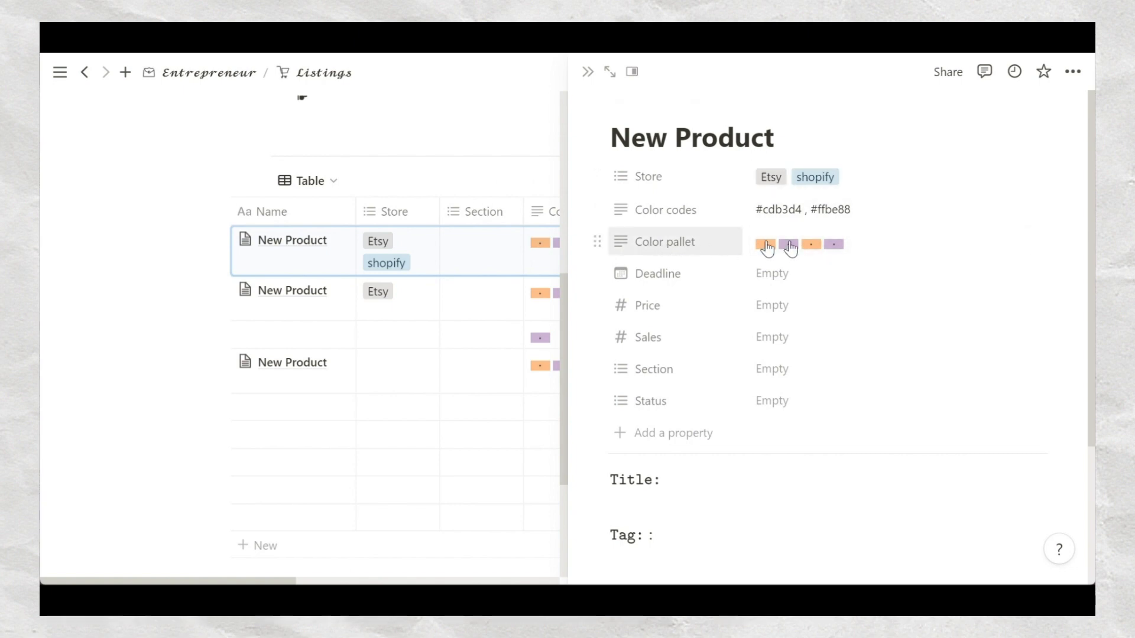
left_click(168, 288)
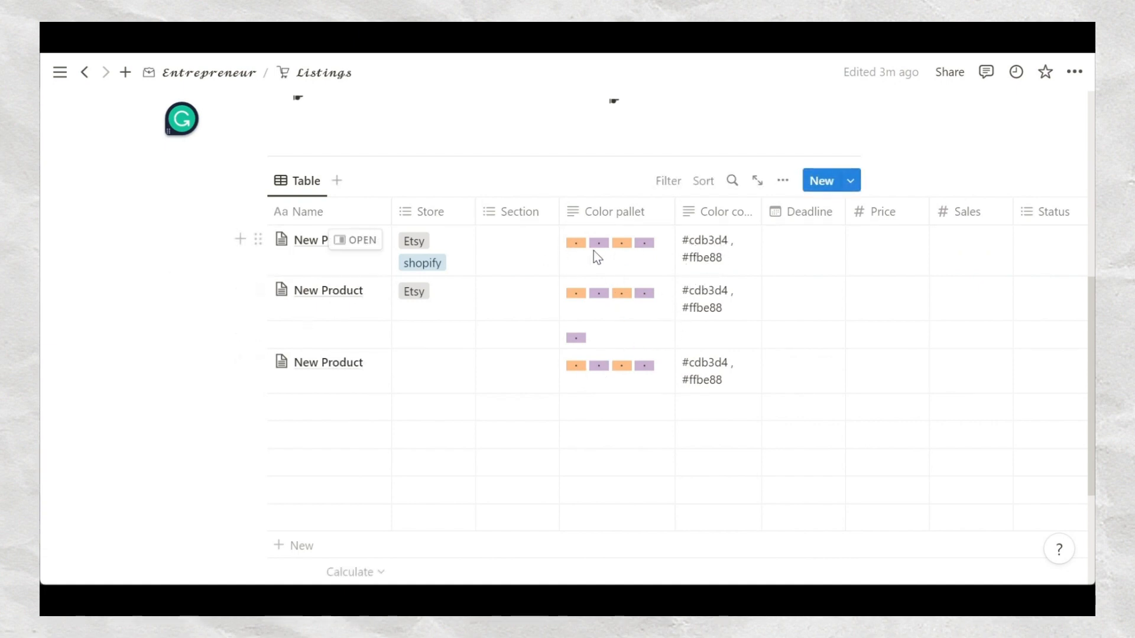
Inspect the hex code in the equation behind the first Color pallet swatch of the lowest New Product entry.
left_click(580, 369)
left_click(577, 366)
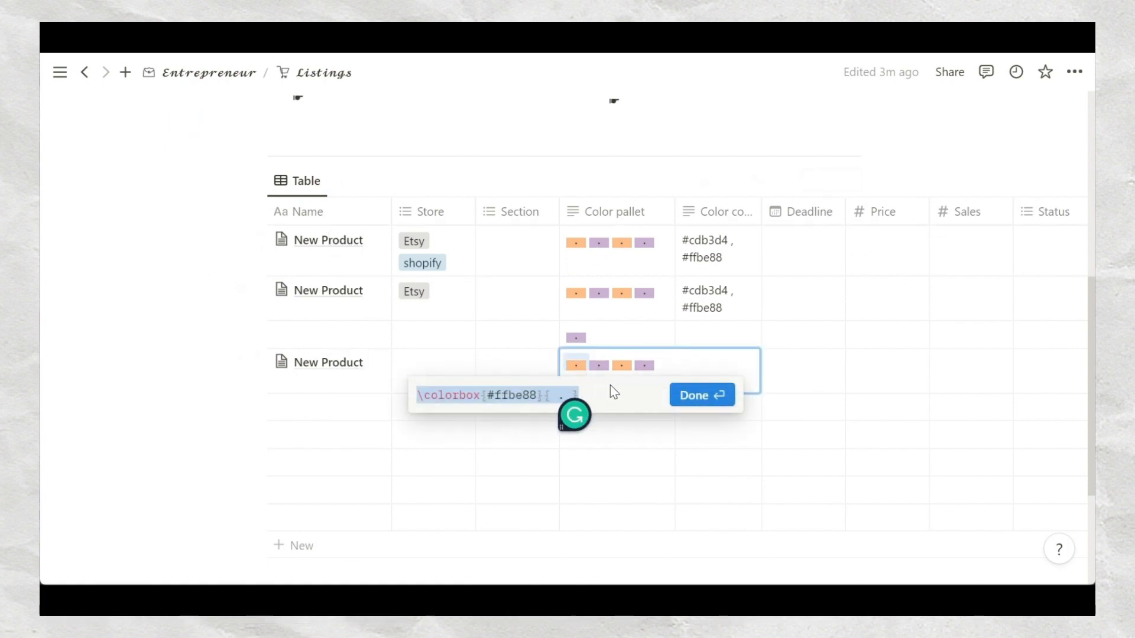
left_click(540, 396)
left_click_drag(536, 396, 496, 396)
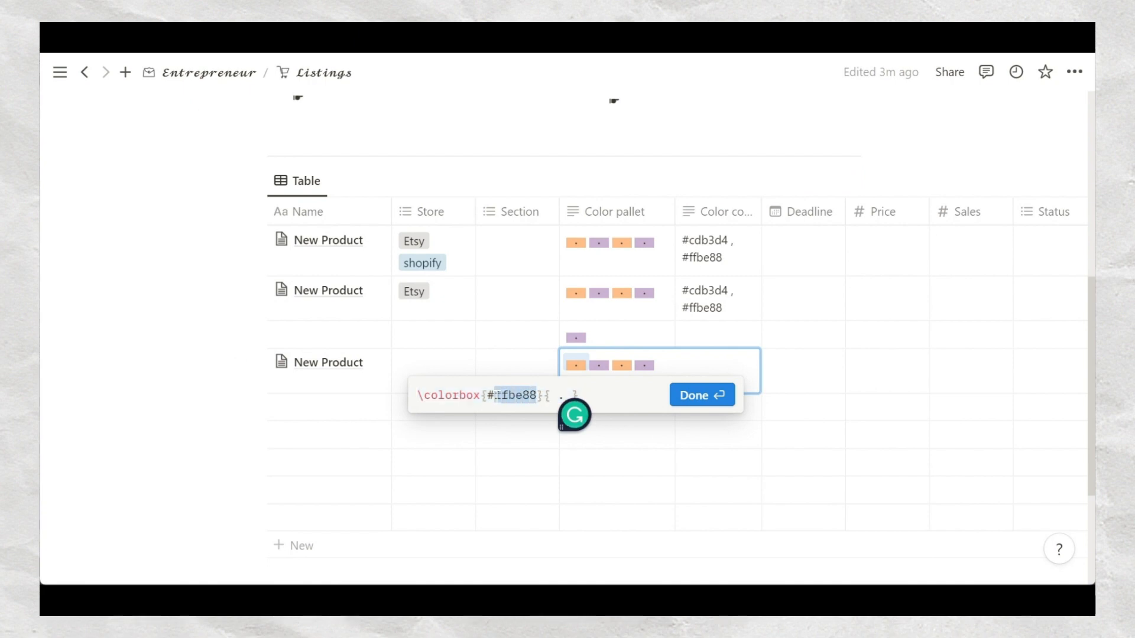
left_click(210, 264)
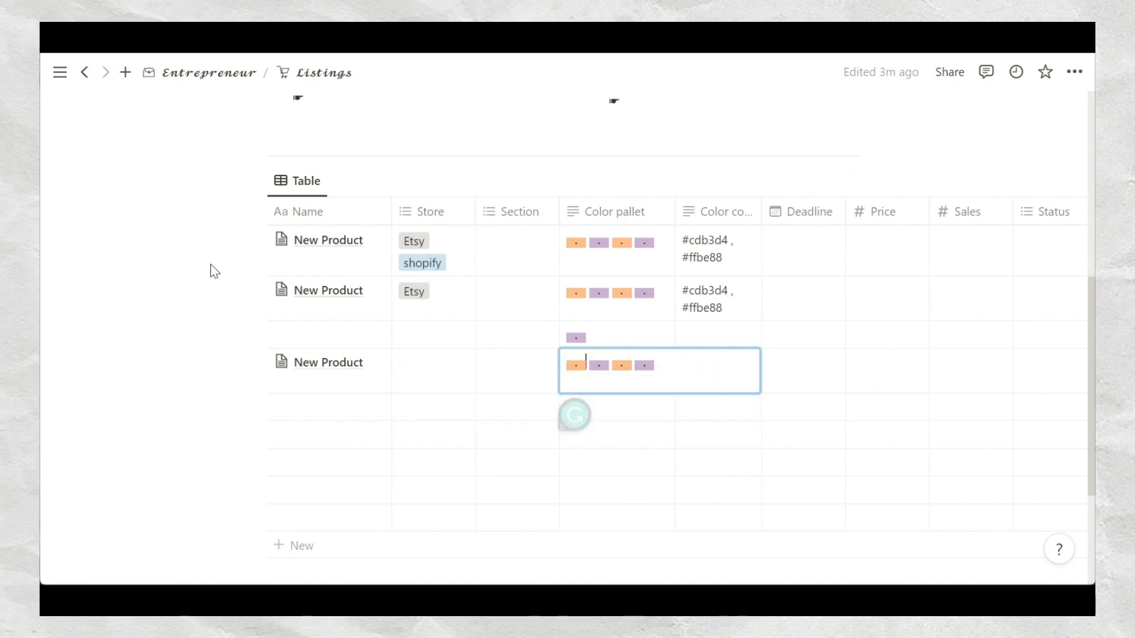
key("Escape")
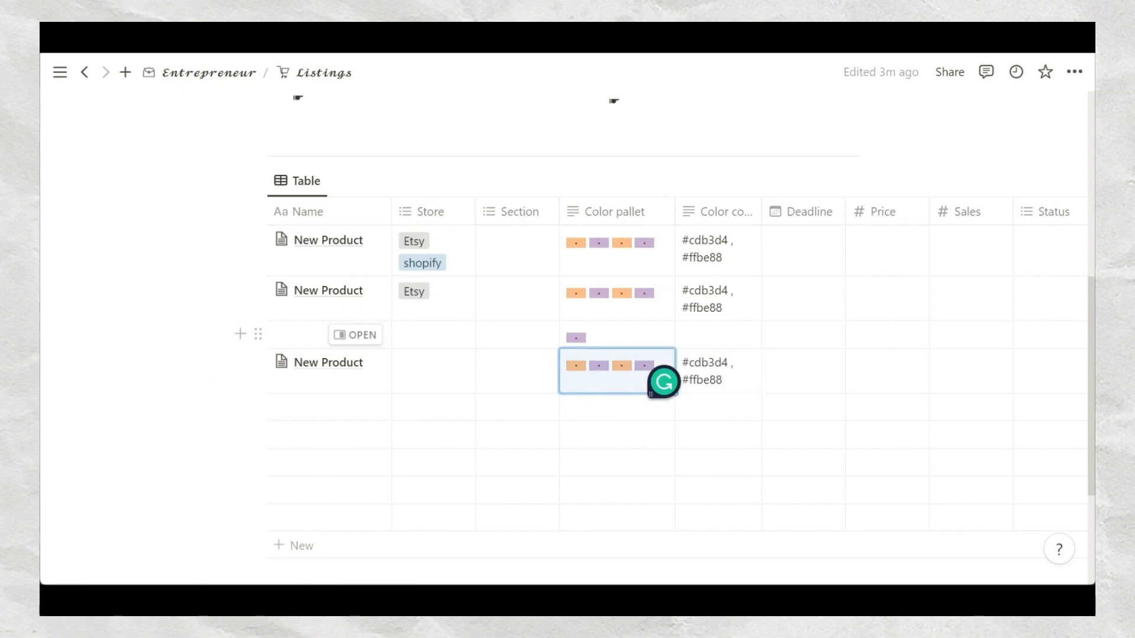
Delete the two lower New Product rows and the unnamed row with a single purple swatch from the product table.
left_click(259, 361)
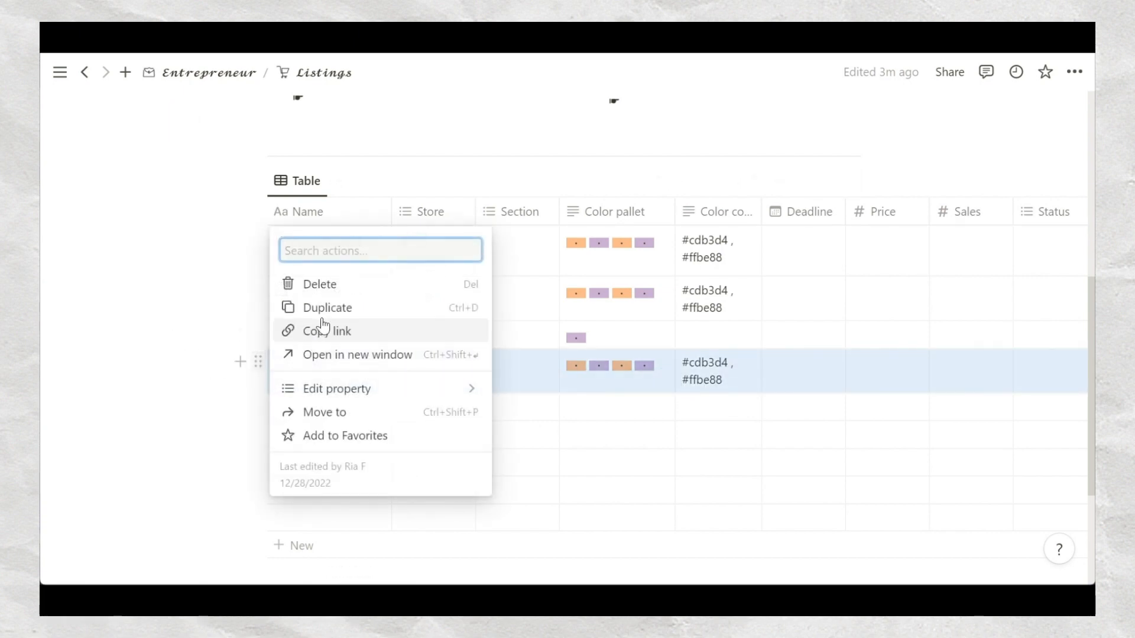
left_click(328, 285)
left_click(258, 289)
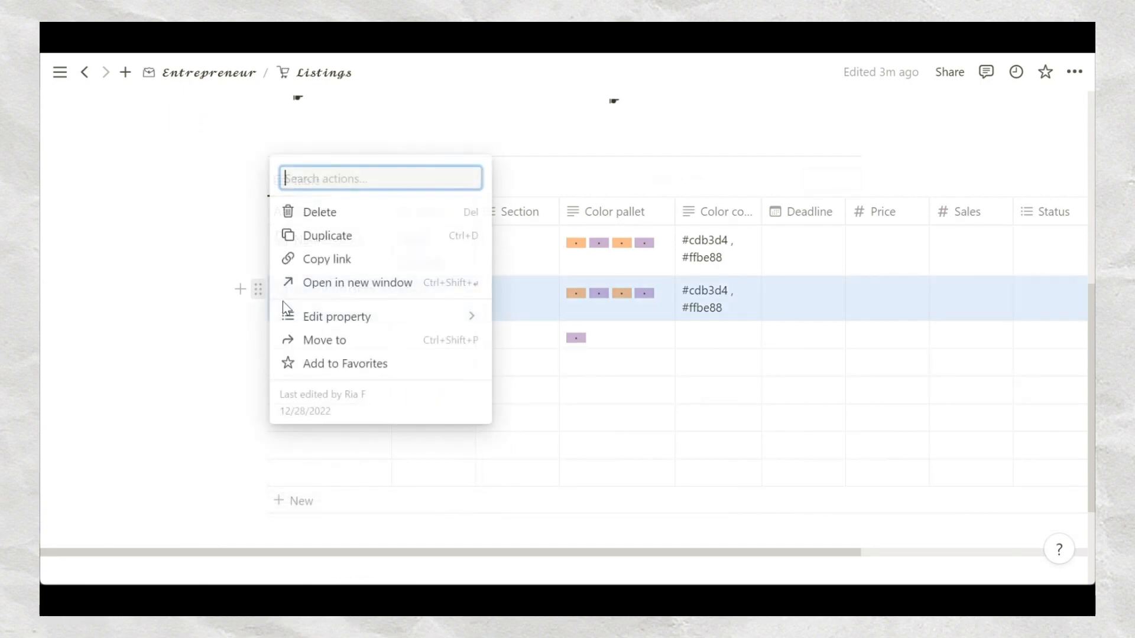
left_click(325, 214)
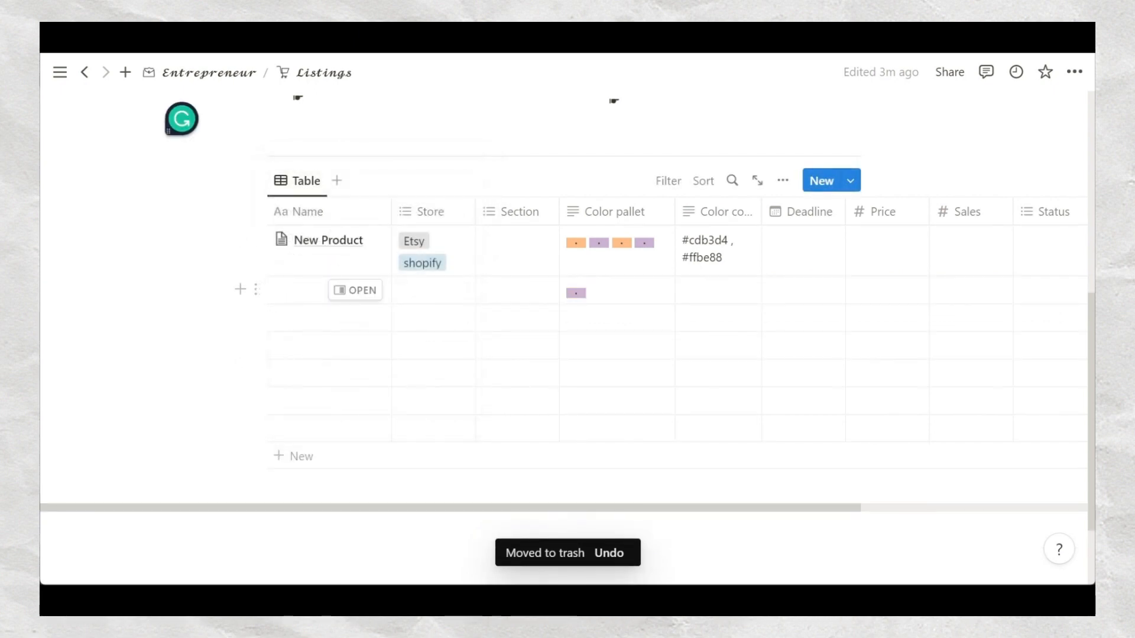
left_click(258, 289)
left_click(319, 214)
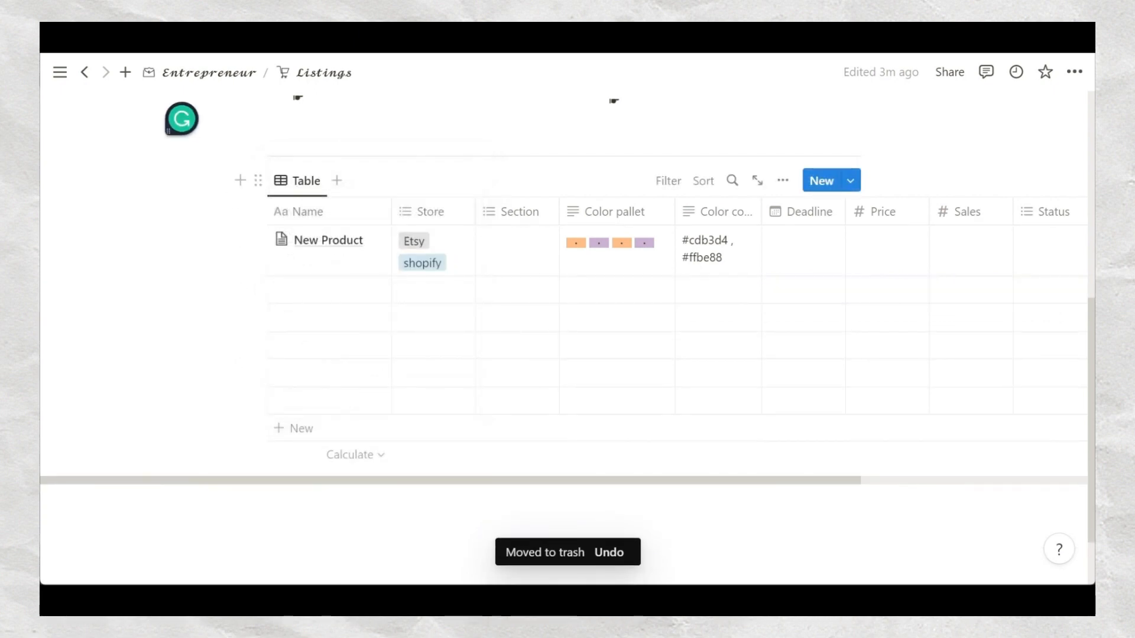
Add another New Product row below the remaining product and set its Store to Etsy.
left_click(239, 240)
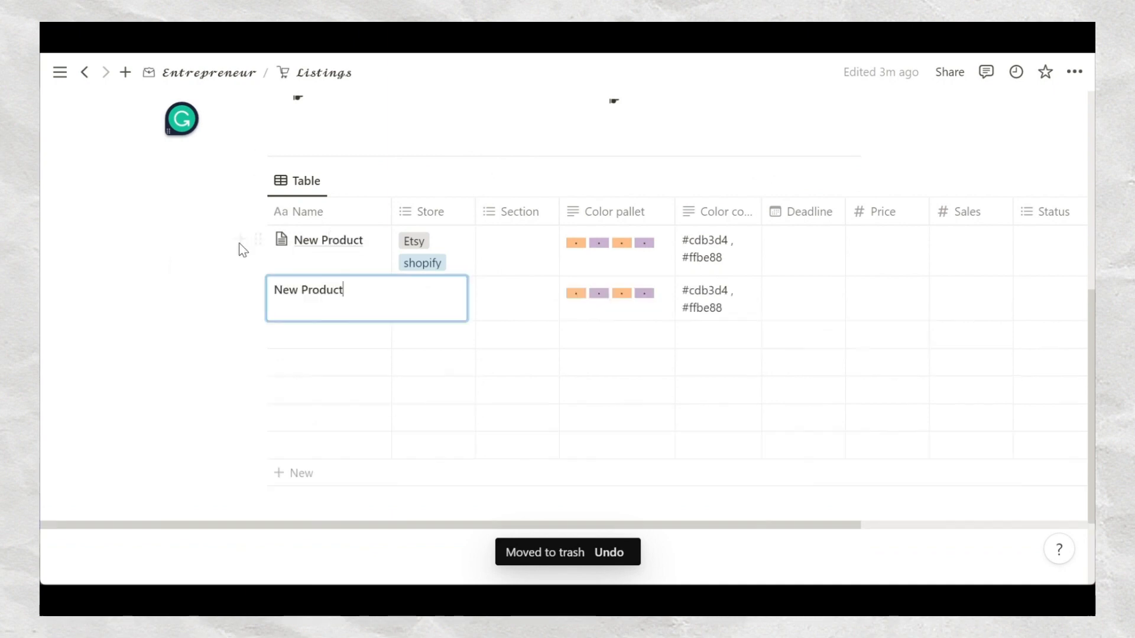
key("Escape")
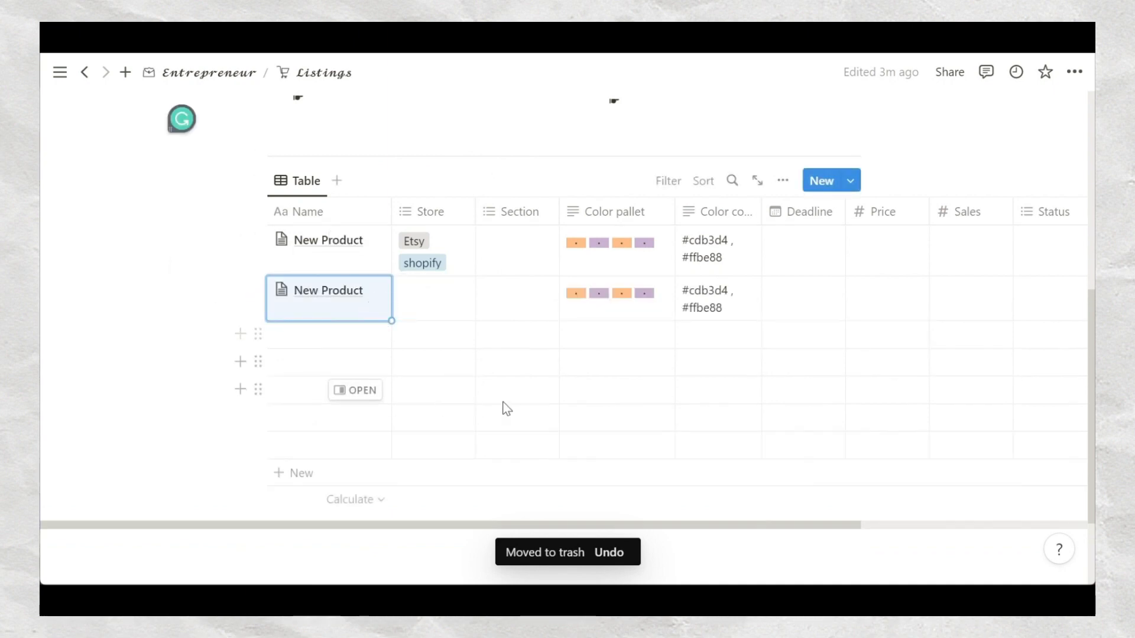
left_click(434, 296)
left_click(440, 370)
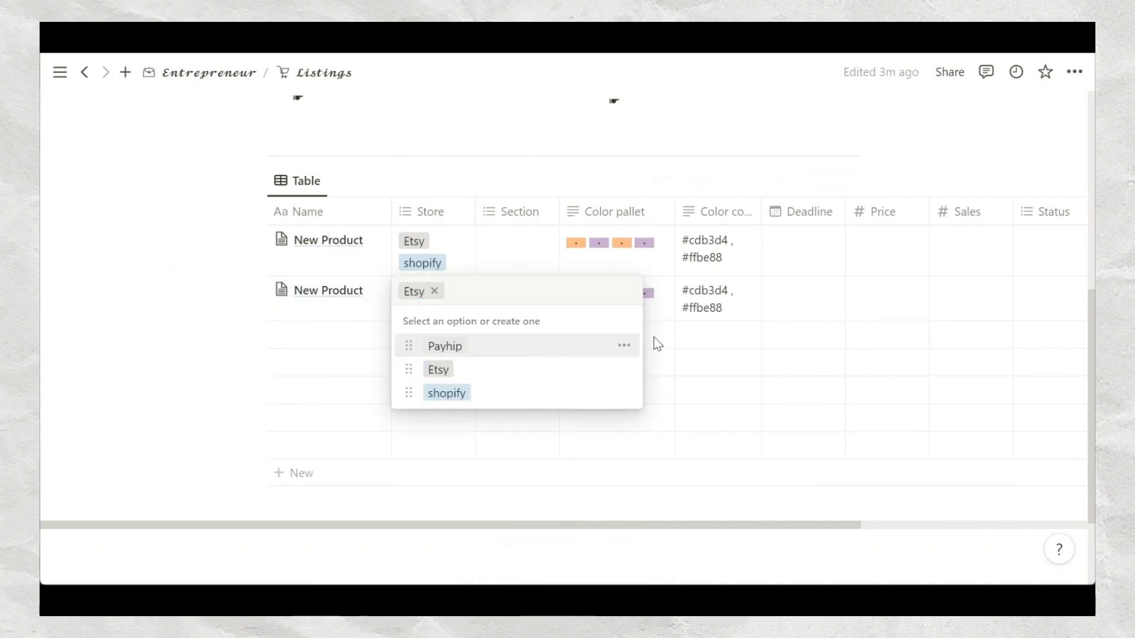
key("Escape")
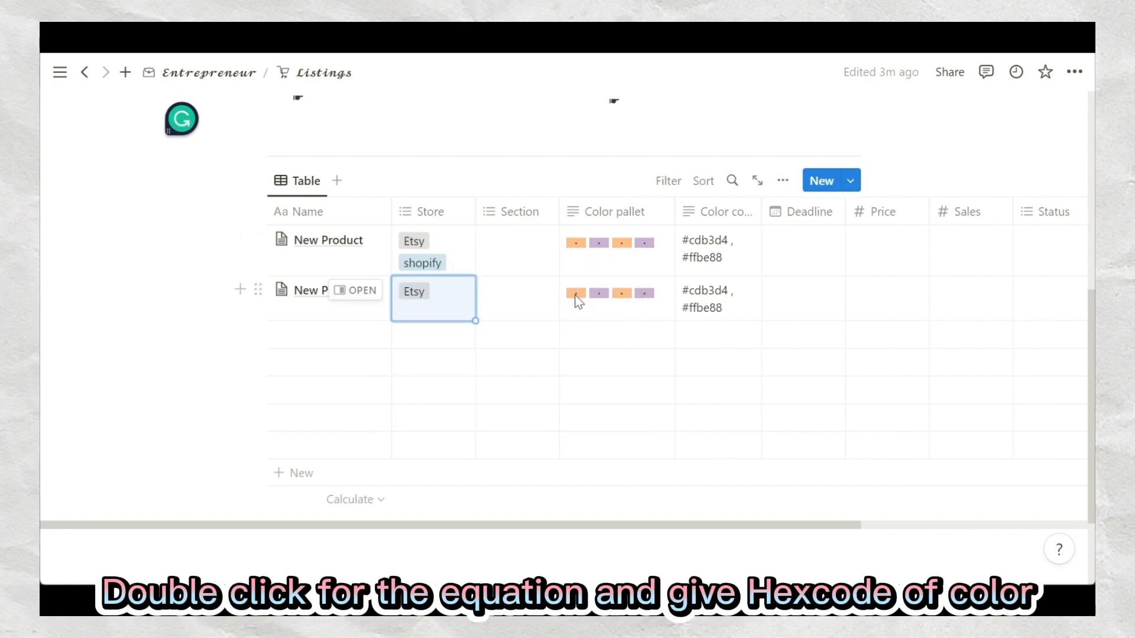
Change the first Color pallet swatch of the second product to hex code #ff0000 in its colorbox equation.
left_click(578, 298)
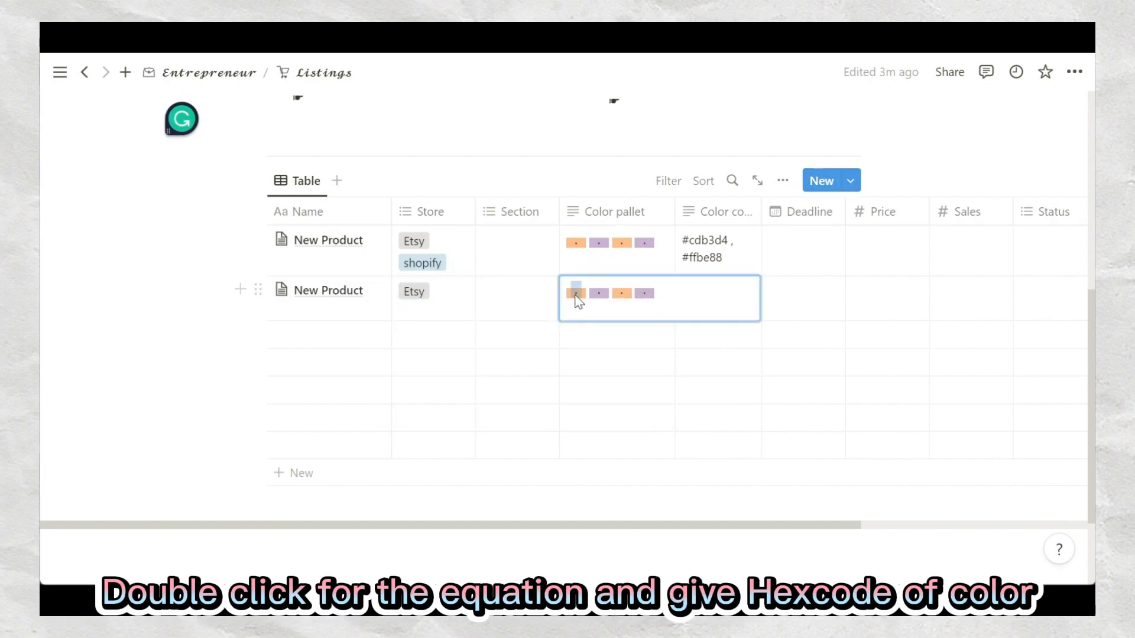
left_click(577, 294)
left_click(536, 322)
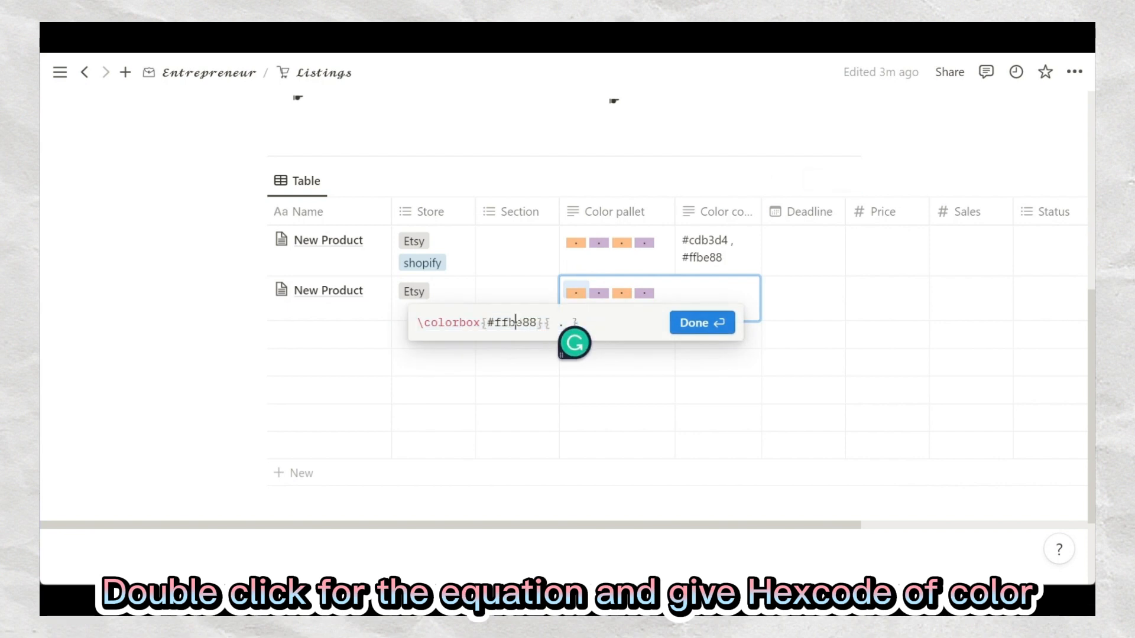
left_click_drag(495, 322, 537, 323)
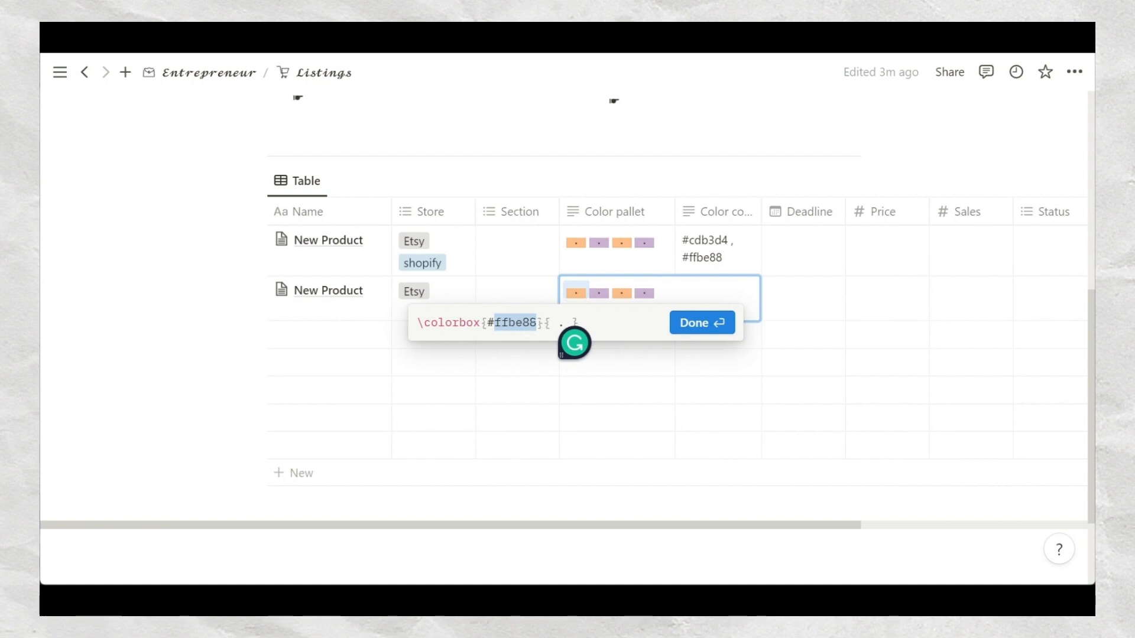
left_click(537, 322)
key("BackSpace")
key("BackSpace")
key("BackSpace")
key("BackSpace")
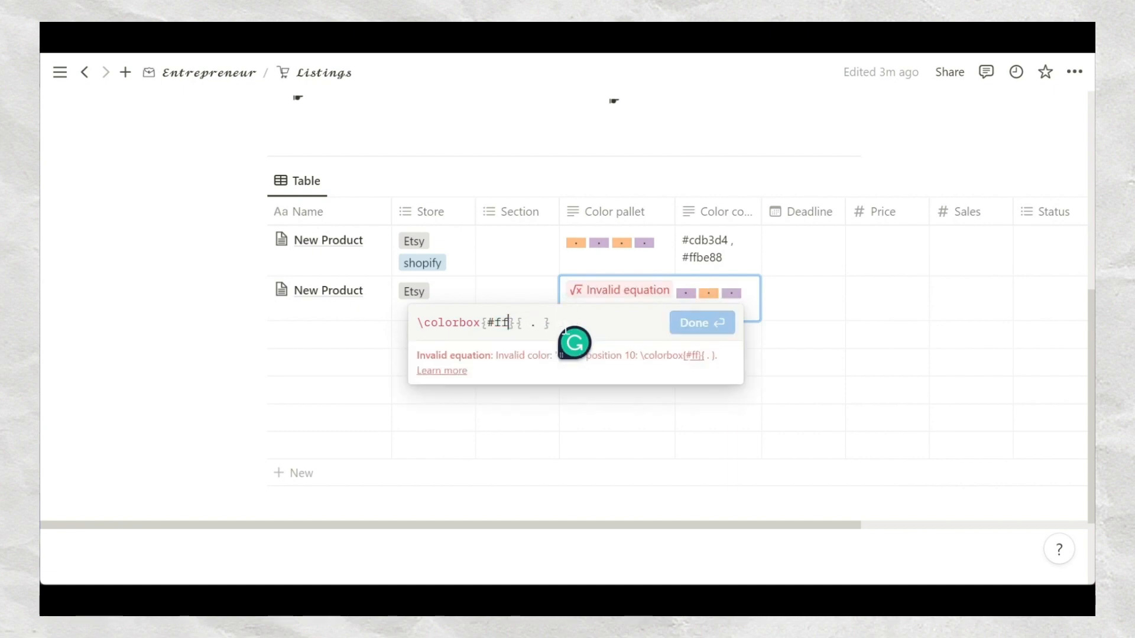
type("0")
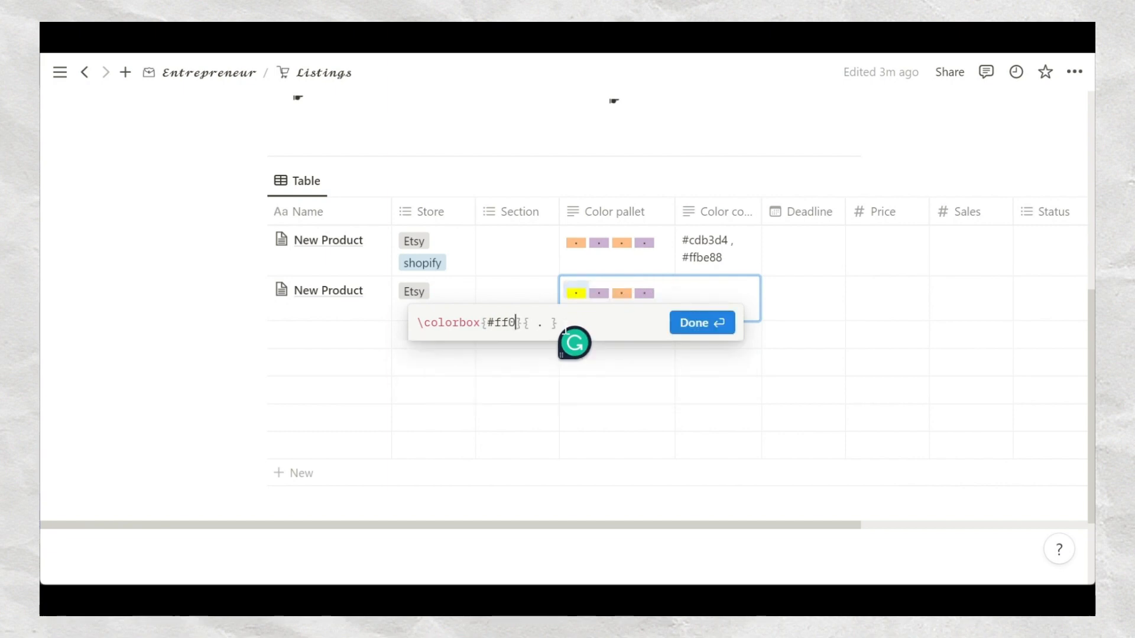
type("00")
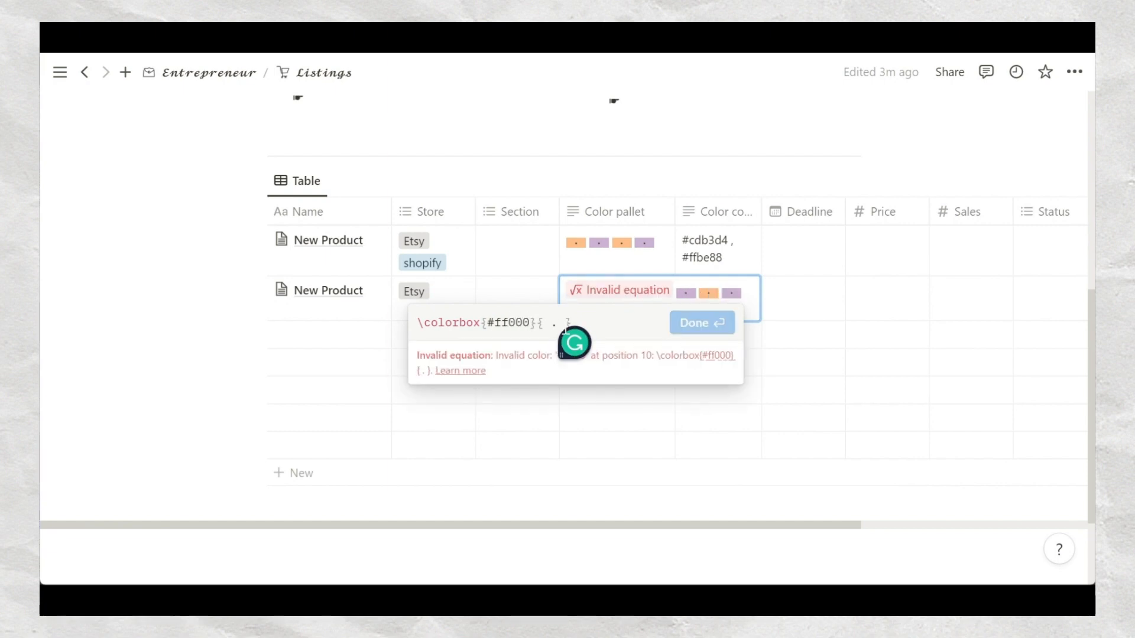
type("0")
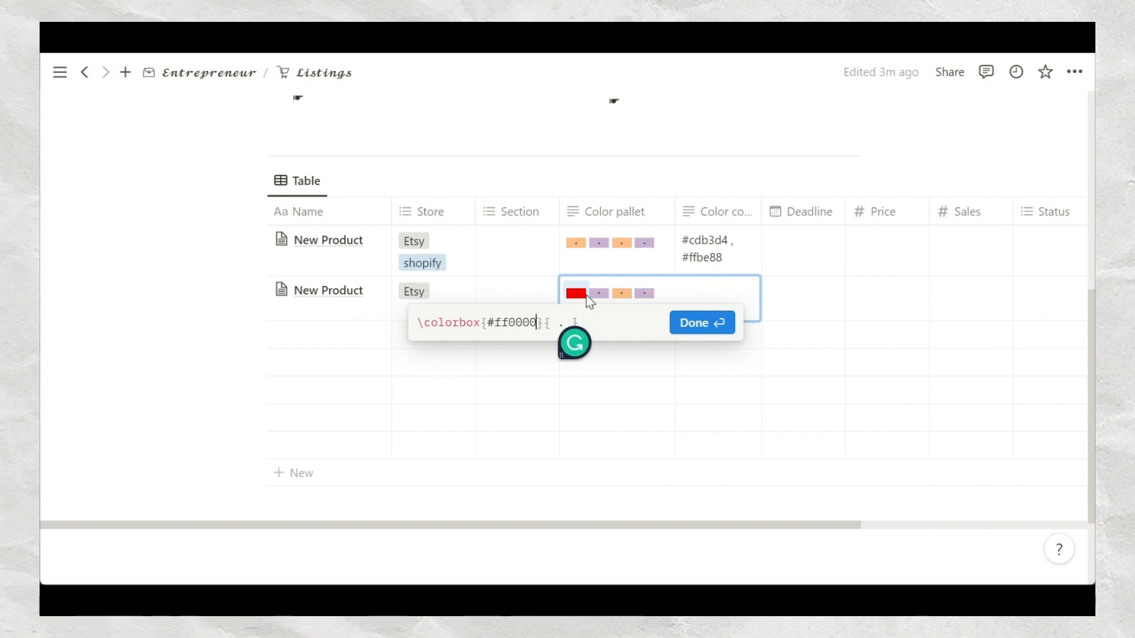
left_click(689, 324)
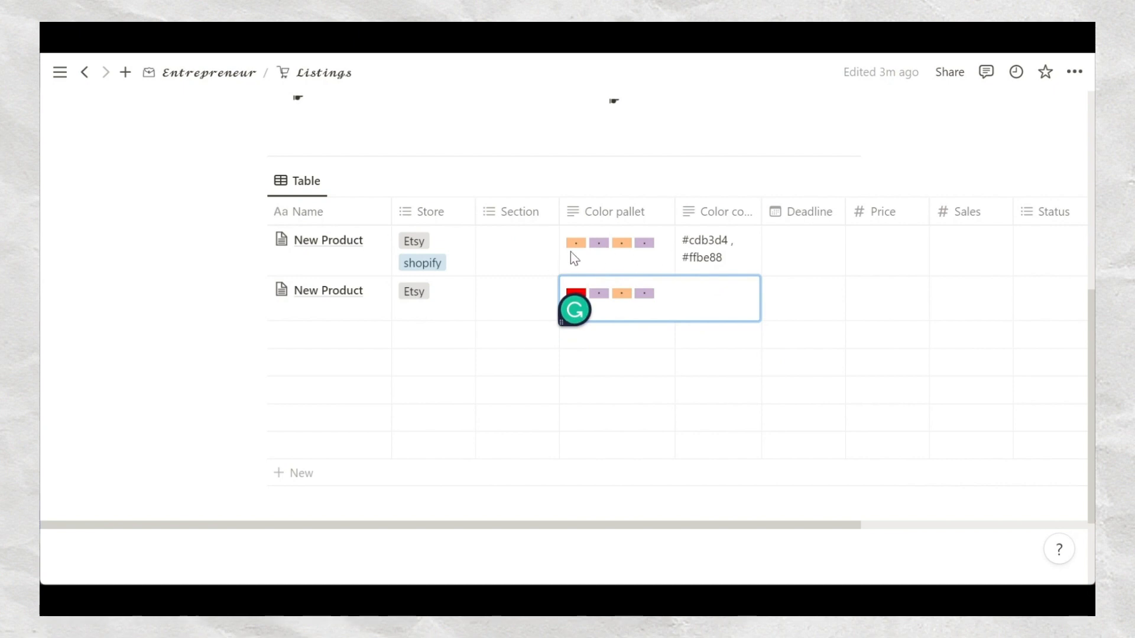
left_click(657, 253)
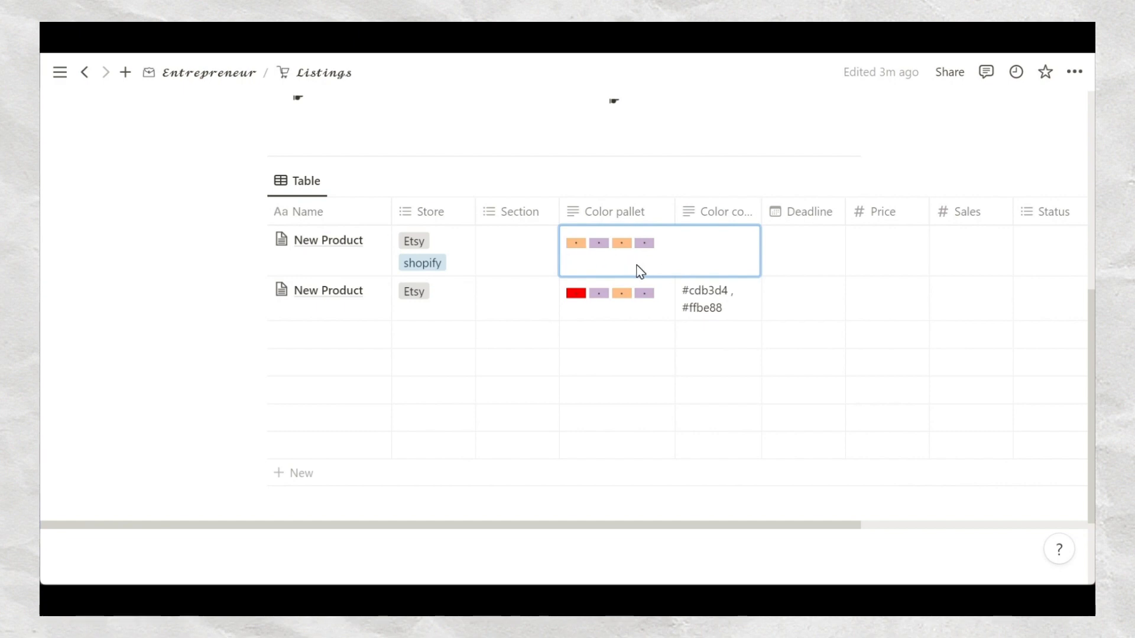
left_click(600, 304)
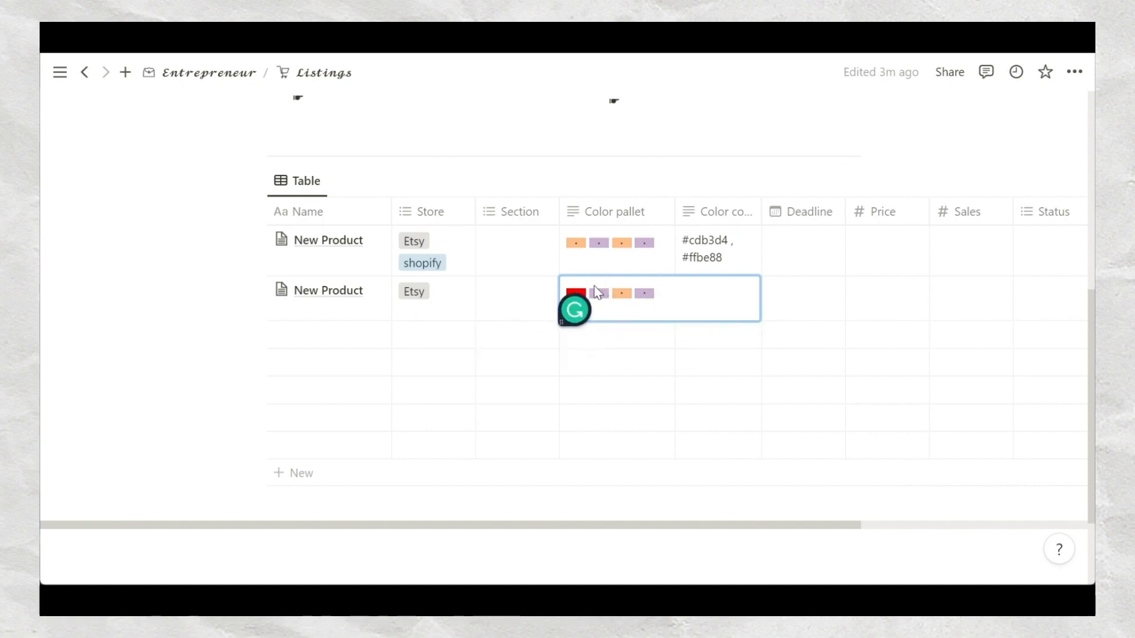
key("Escape")
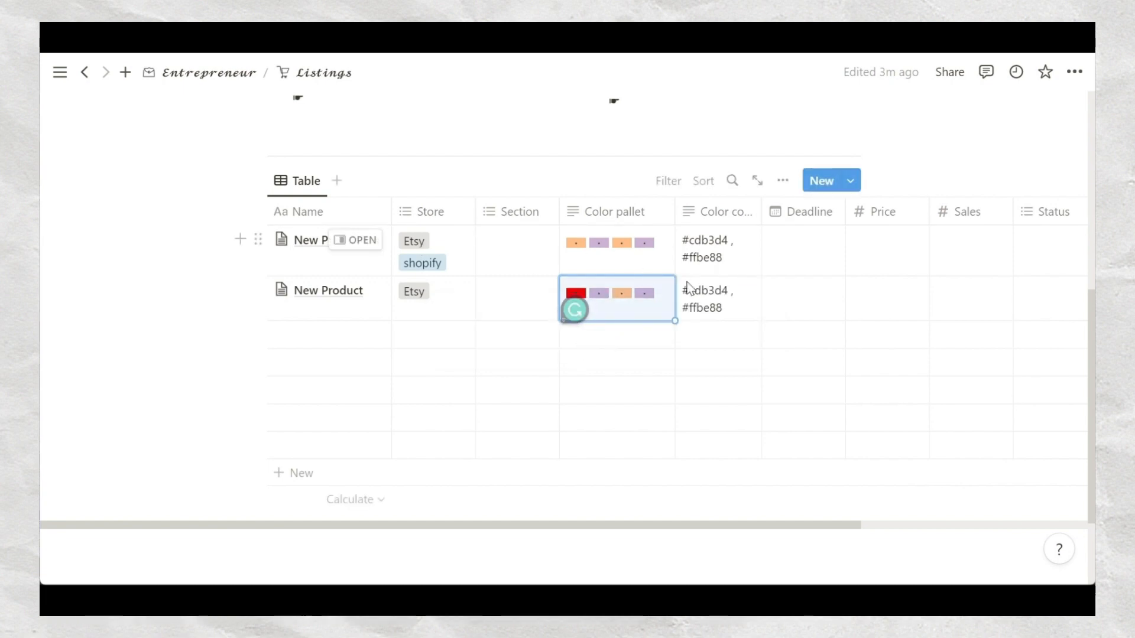
Clear the color codes text of the second product.
left_click(729, 302)
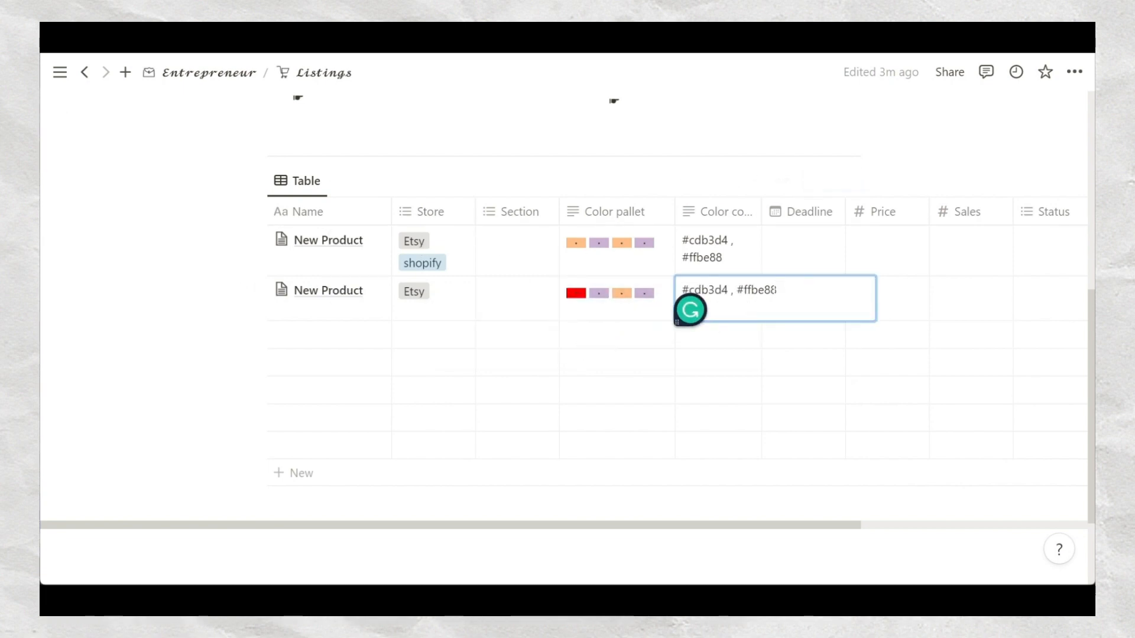
left_click_drag(778, 290, 661, 298)
key("BackSpace")
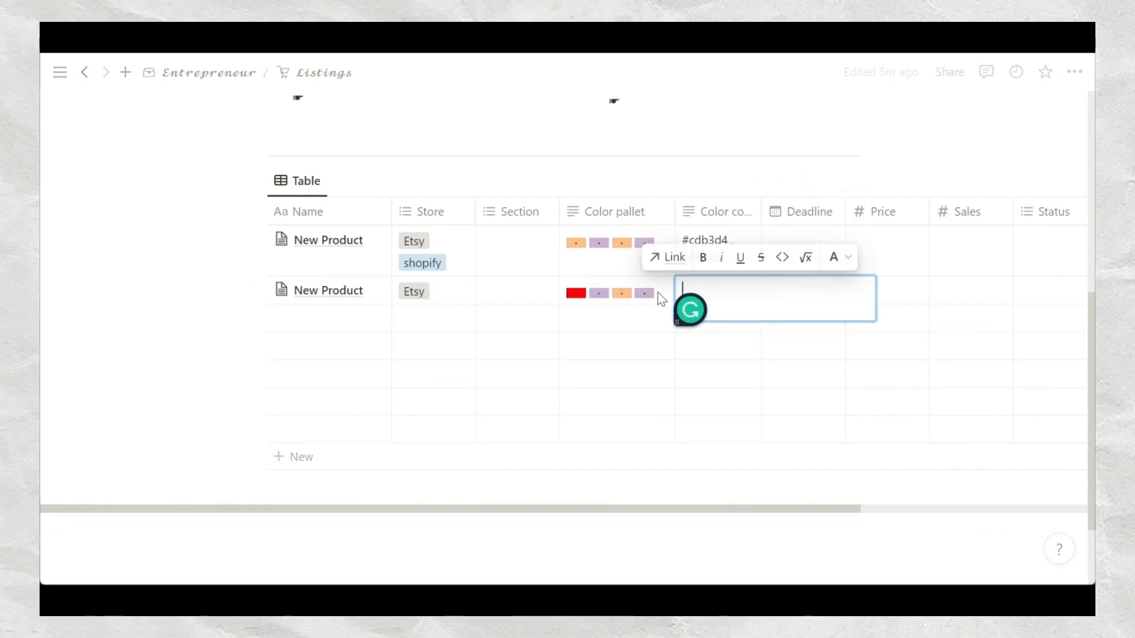
left_click(579, 304)
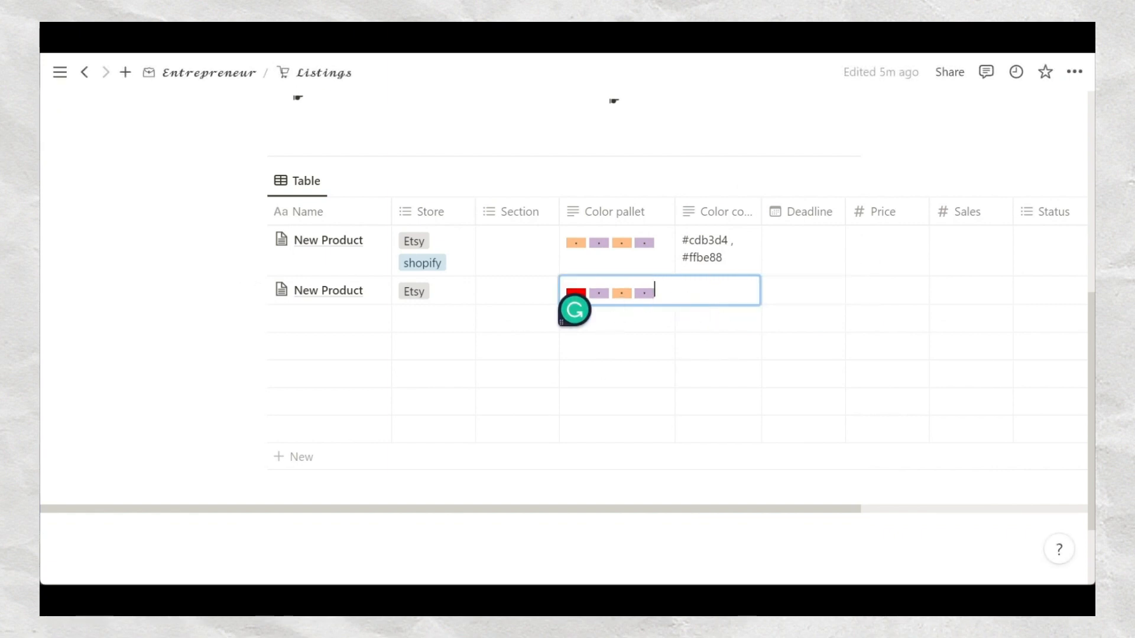
key("Escape")
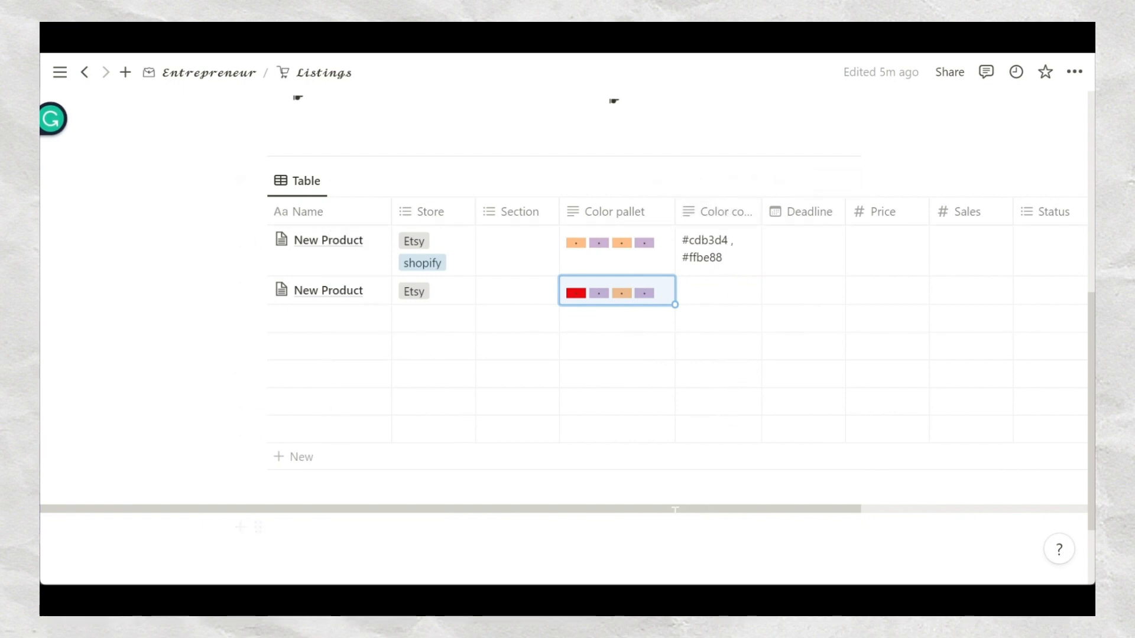
Look over the product table's remaining columns and check the Deadline column's property settings.
left_click_drag(674, 511, 861, 509)
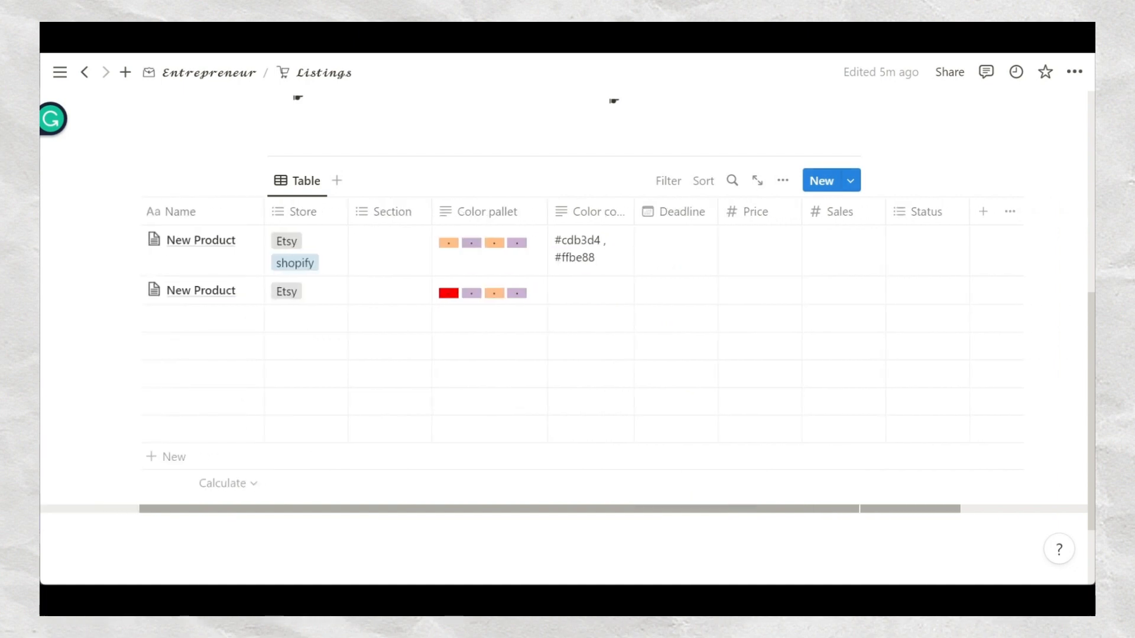
left_click(672, 212)
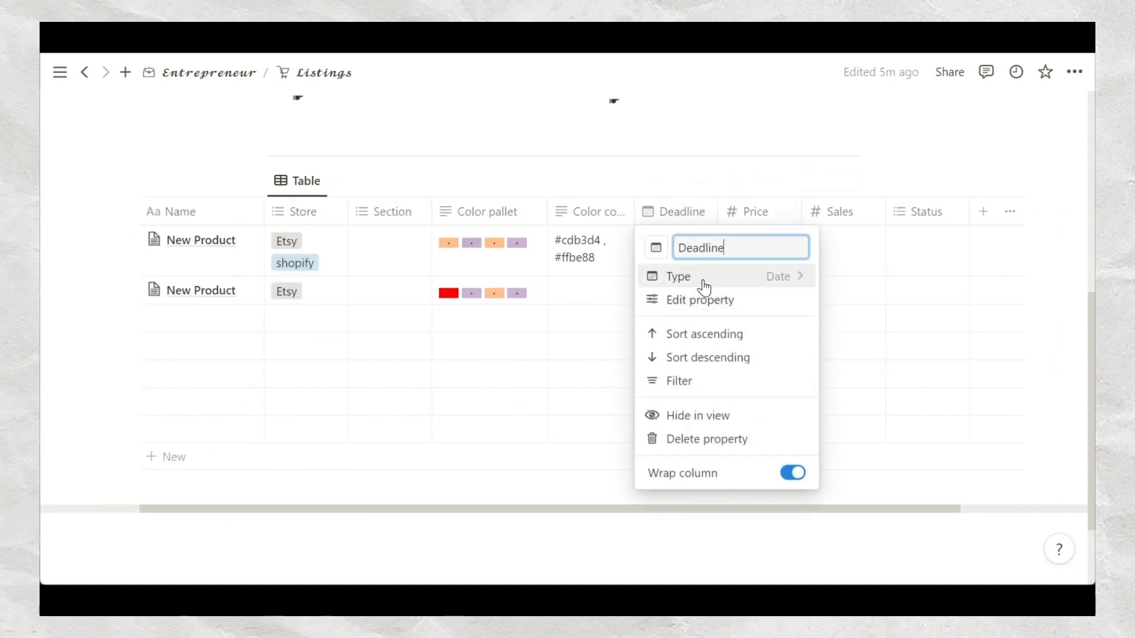
left_click(618, 167)
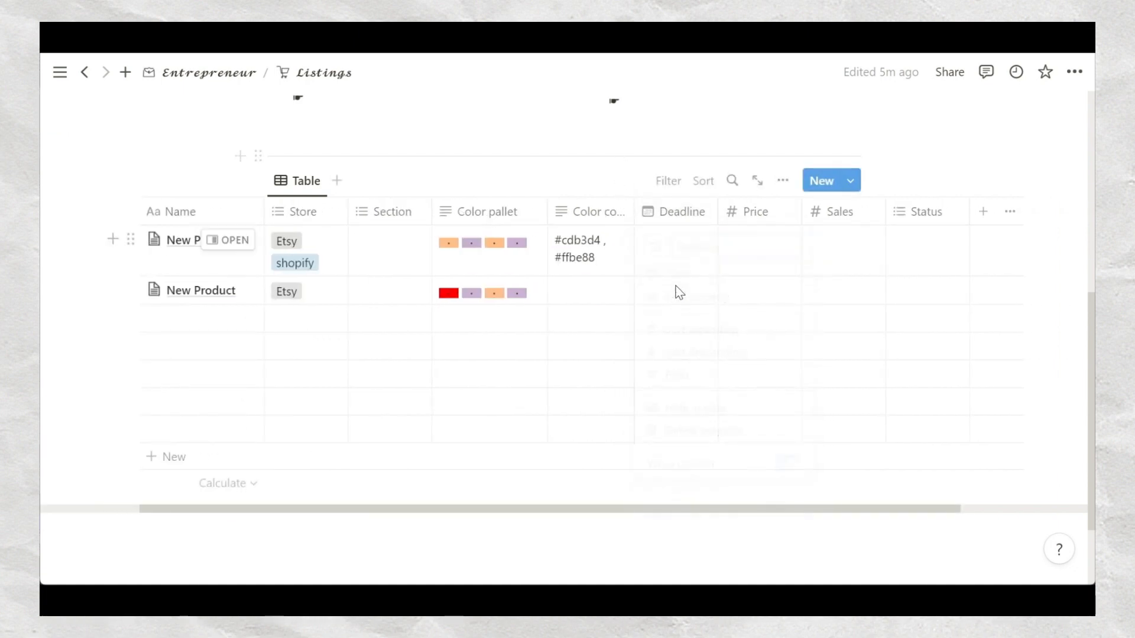
Set the first product's Deadline to January 6, 2023, trying the End date option but leaving it off.
left_click(661, 257)
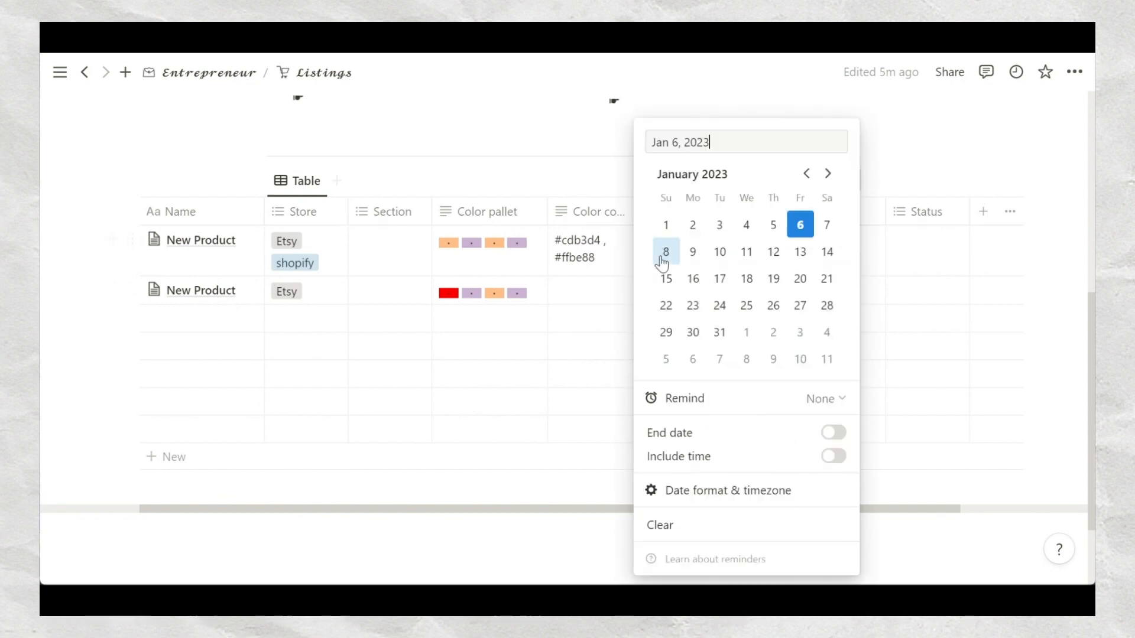
left_click(832, 435)
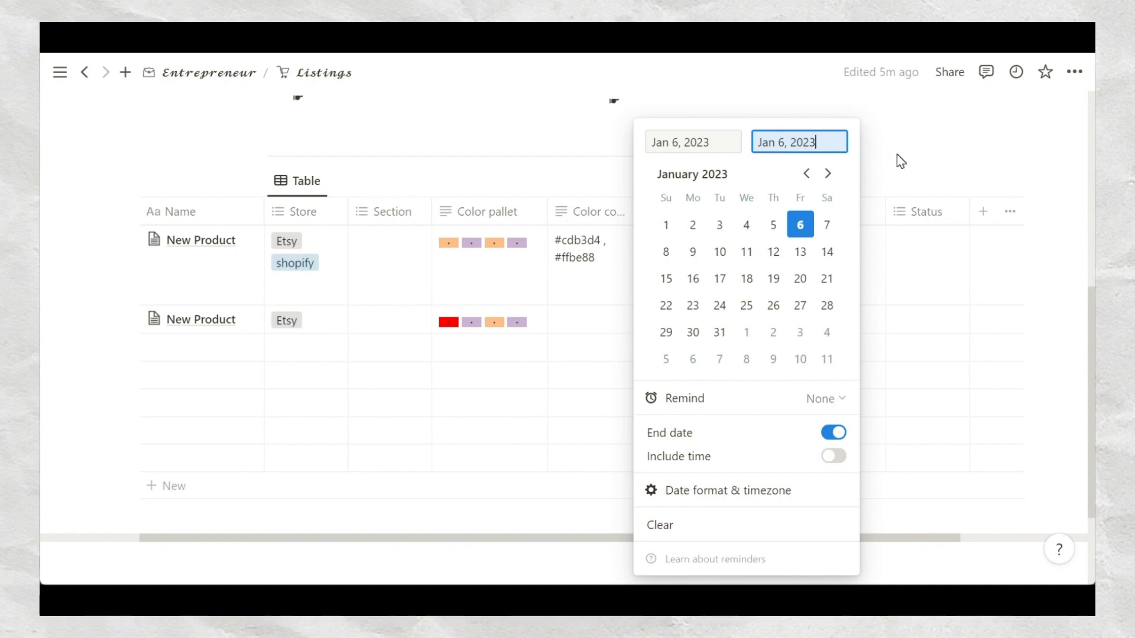
left_click(824, 433)
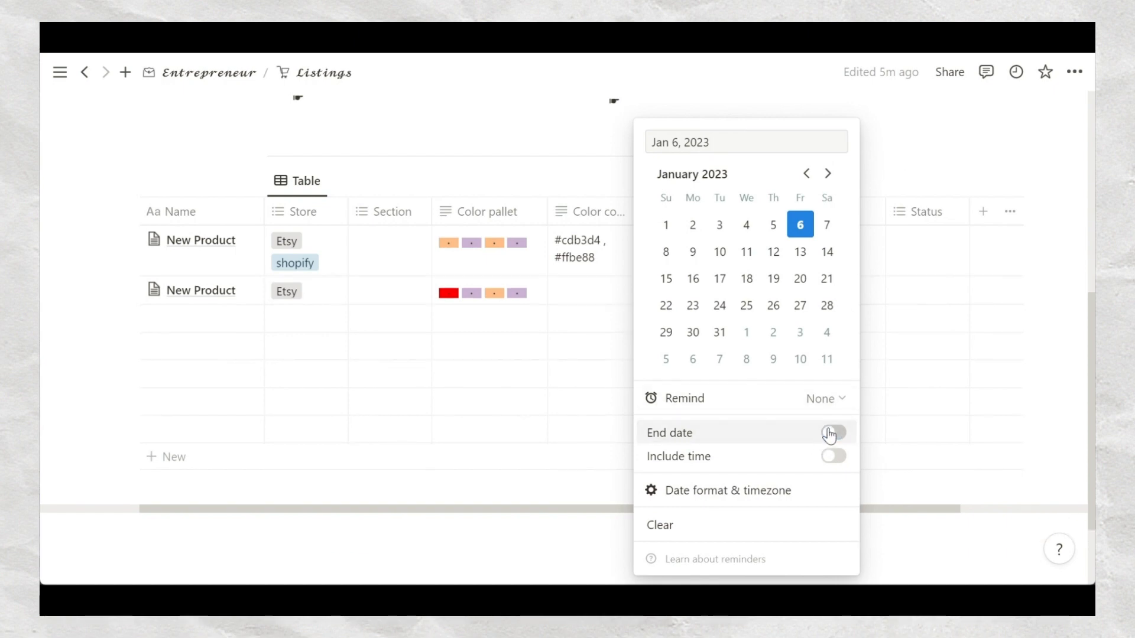
left_click(910, 146)
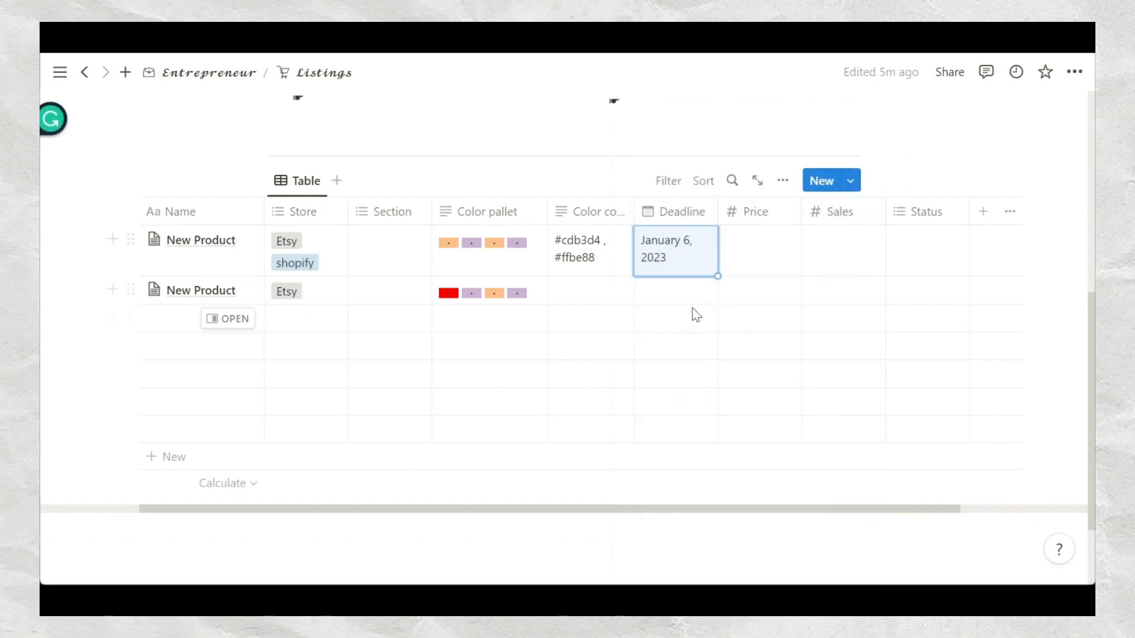
Check the first product's Price cell and browse its available number and currency formats.
left_click(761, 268)
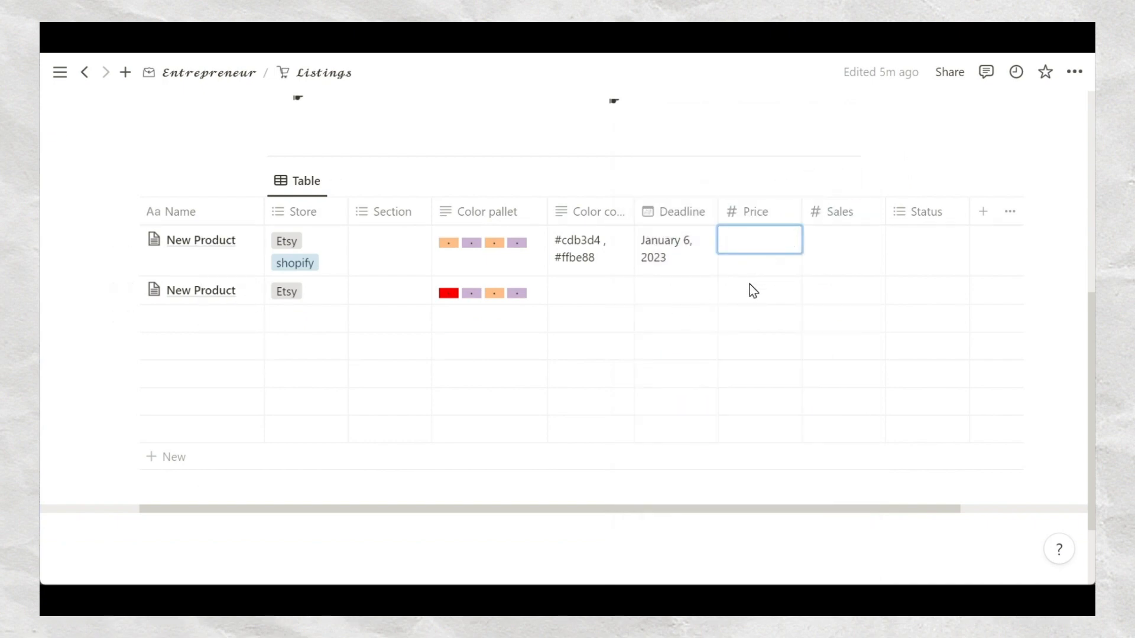
key("Escape")
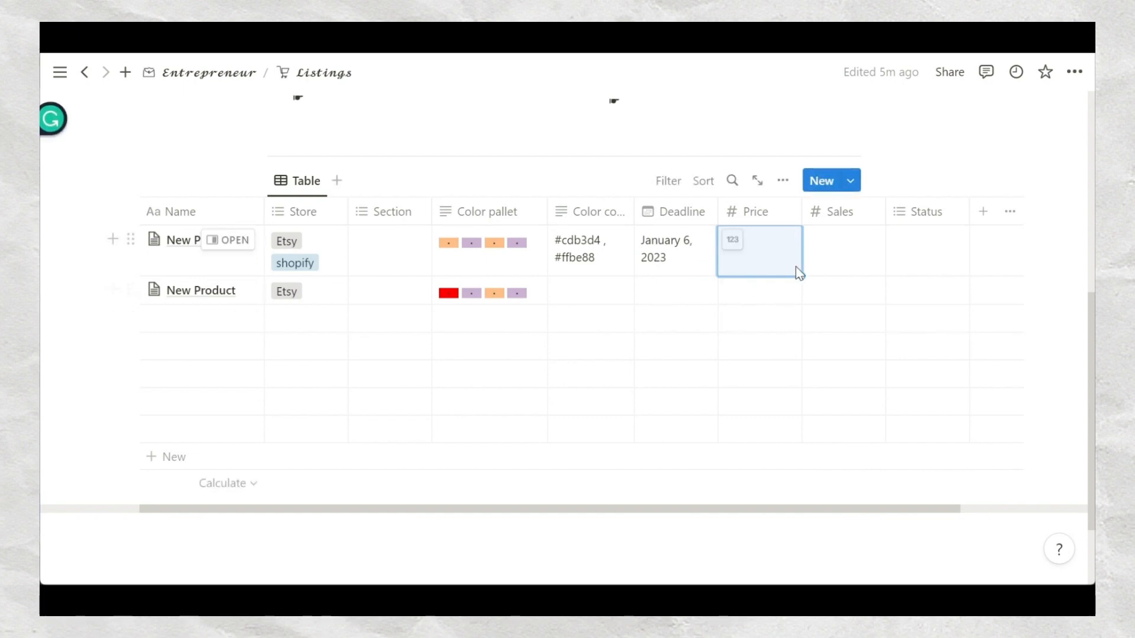
left_click(737, 246)
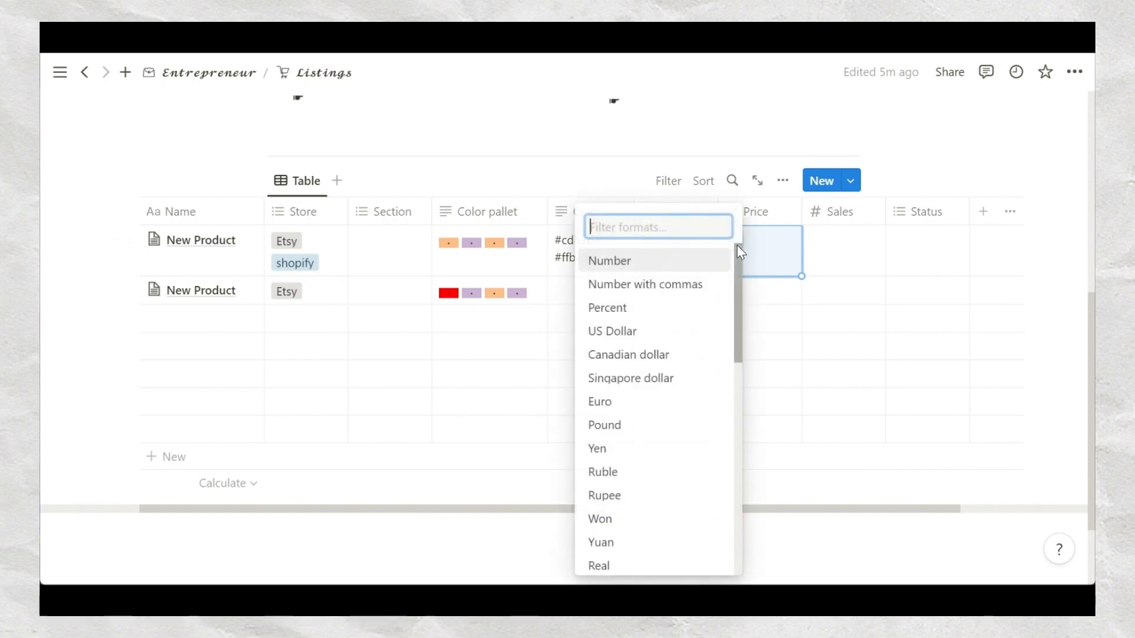
mouse_move(740, 290)
left_mouse_down()
mouse_move(729, 463)
mouse_move(738, 273)
left_mouse_up()
left_click(748, 183)
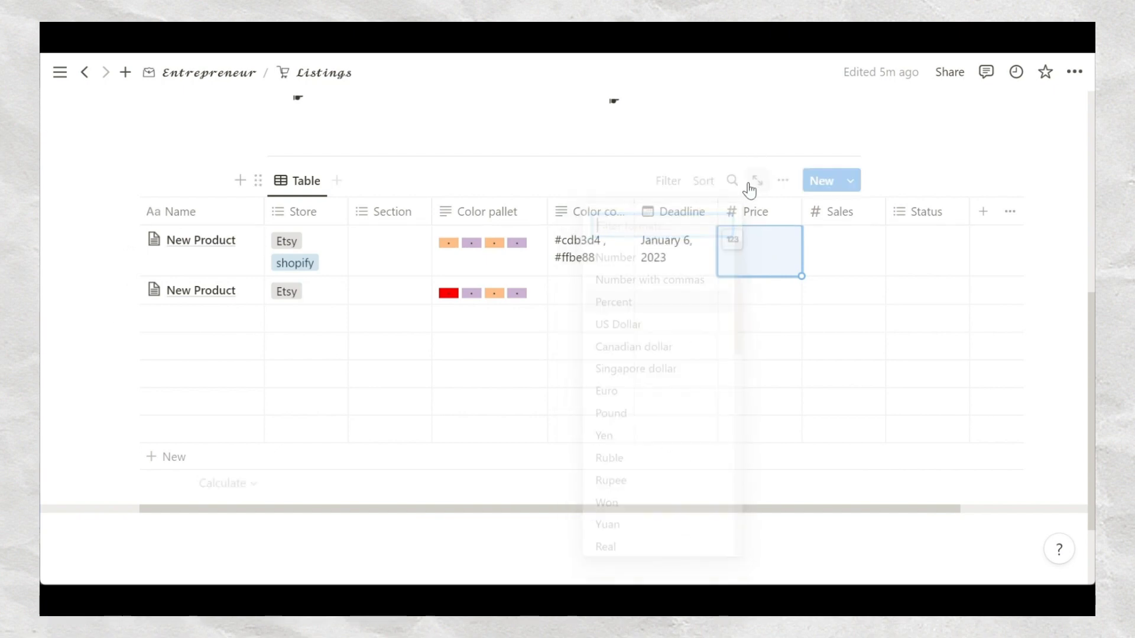
Look over the Sales cells of both products and the Sales column's property settings.
left_click(856, 261)
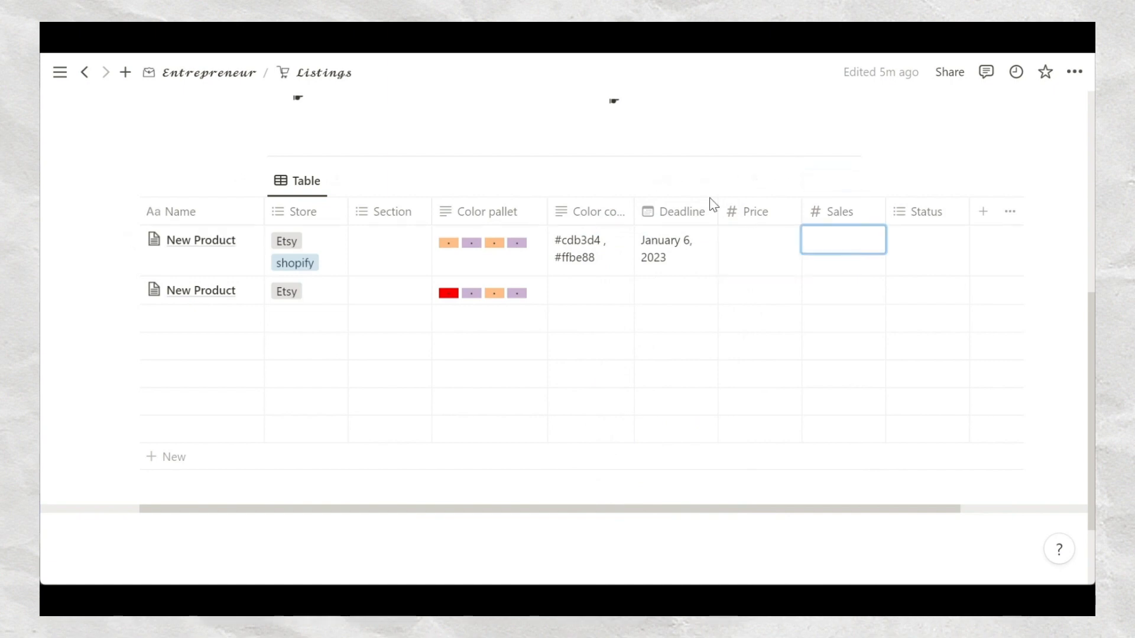
left_click(848, 292)
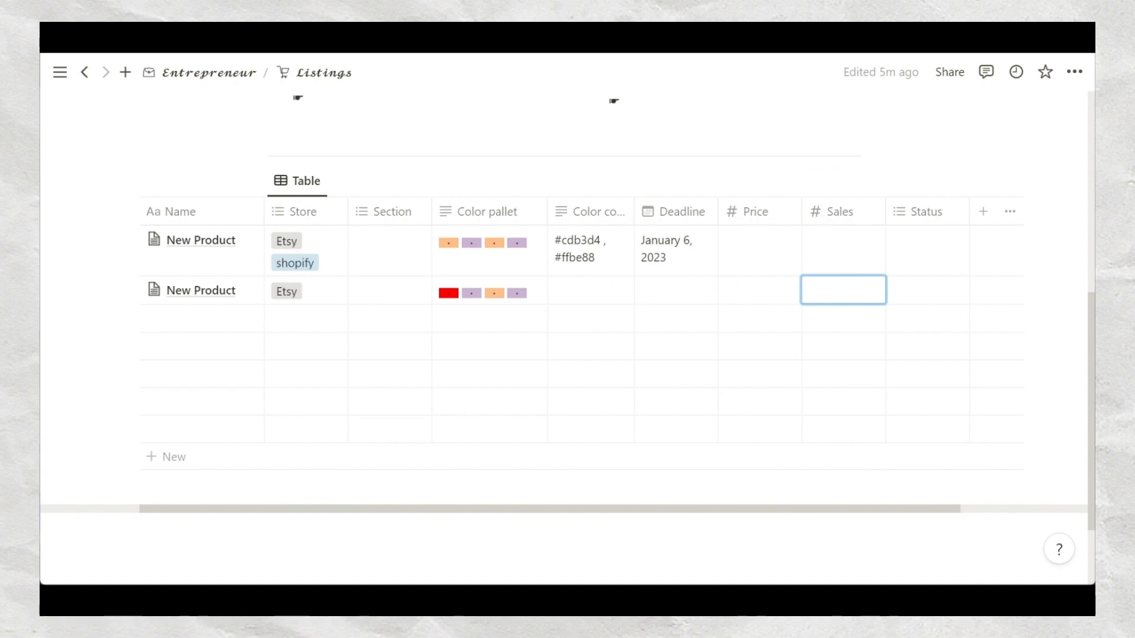
key("Escape")
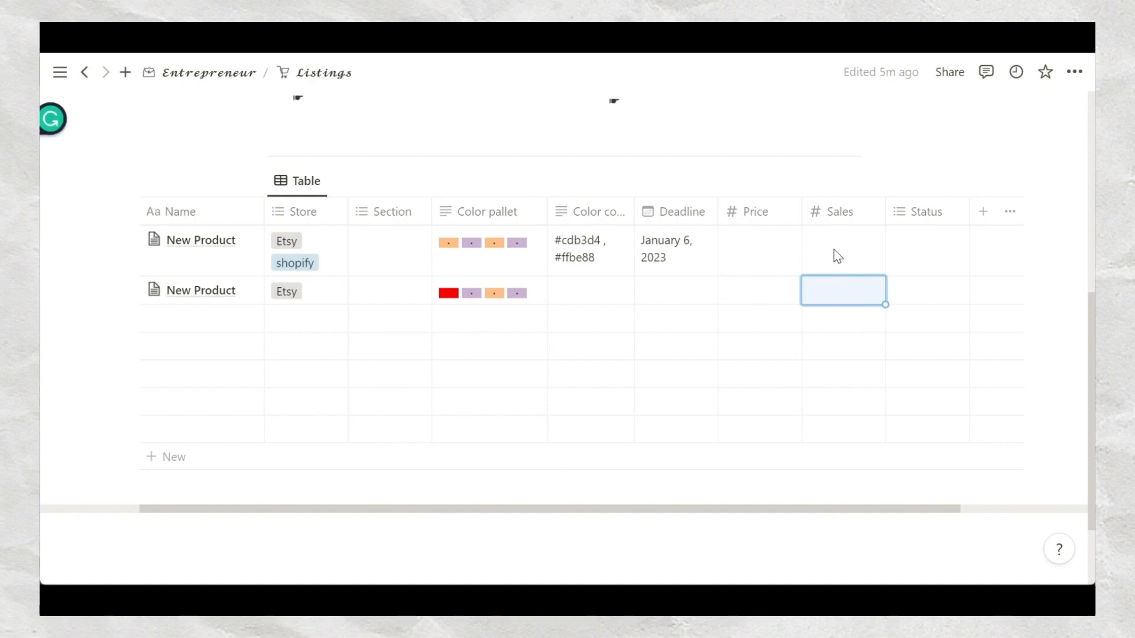
left_click(839, 254)
key("Escape")
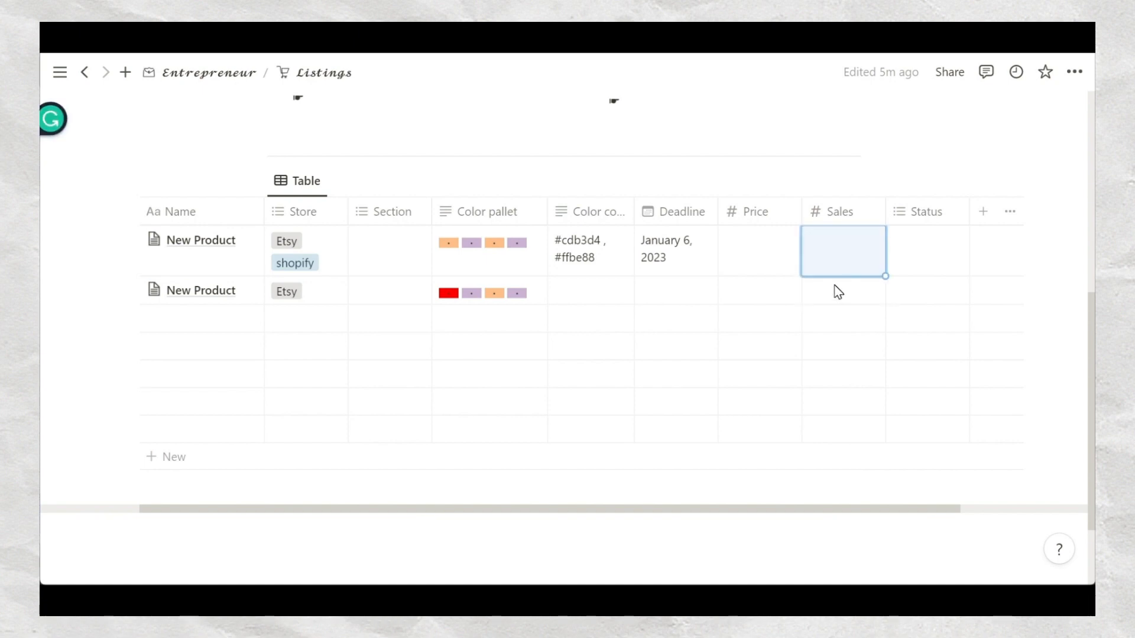
left_click(839, 218)
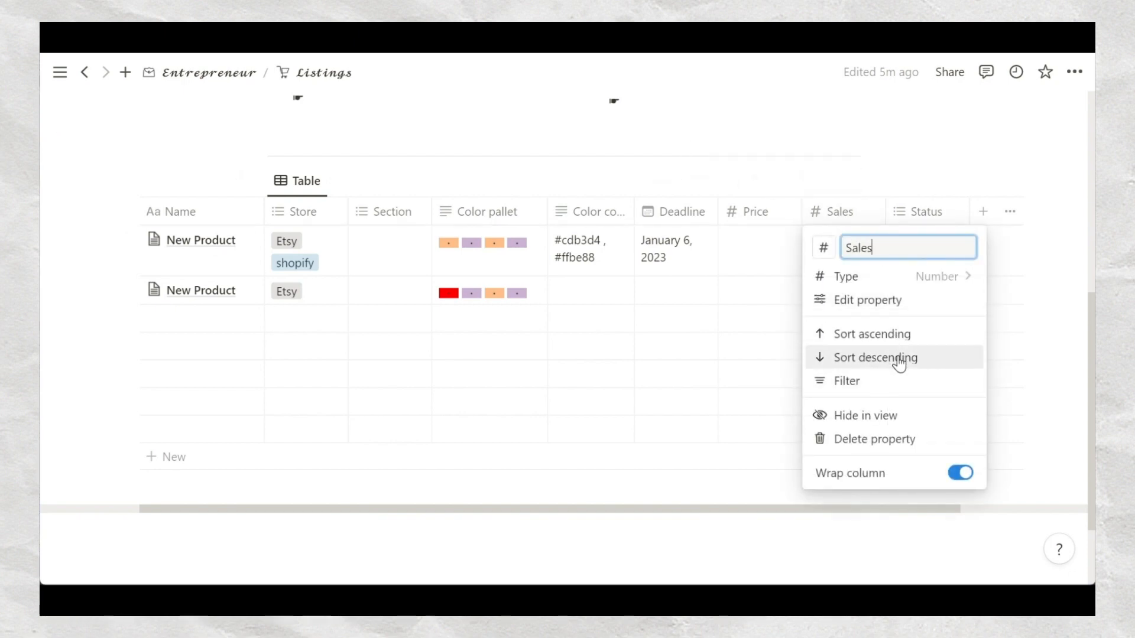
left_click(853, 190)
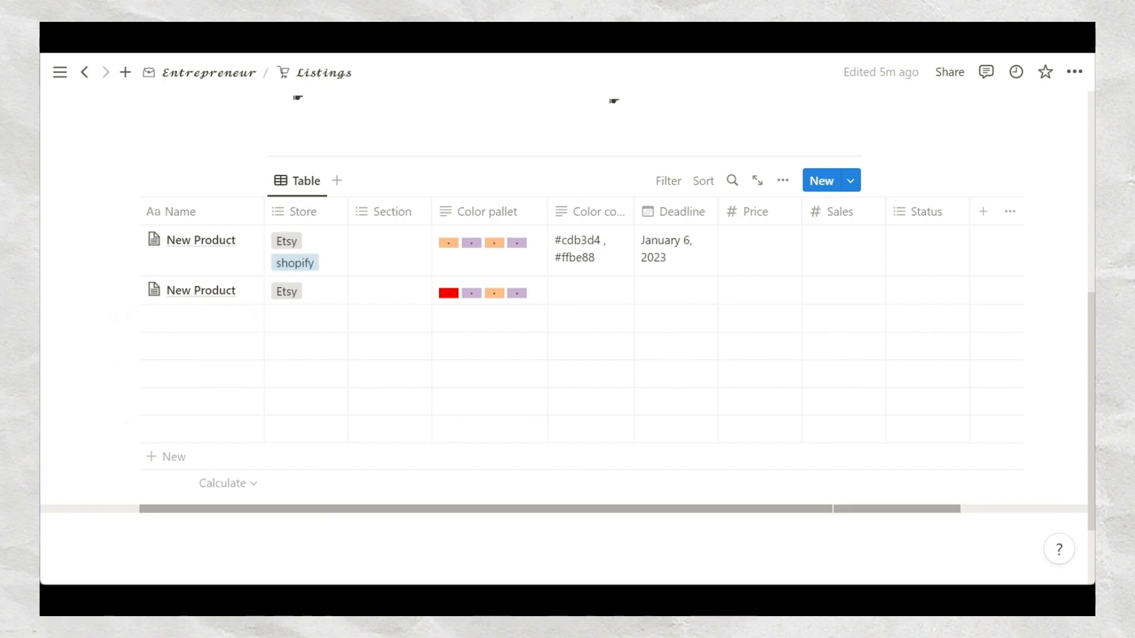
Examine the Status column's property type and its list of options.
scroll(532, 325, "right", 5)
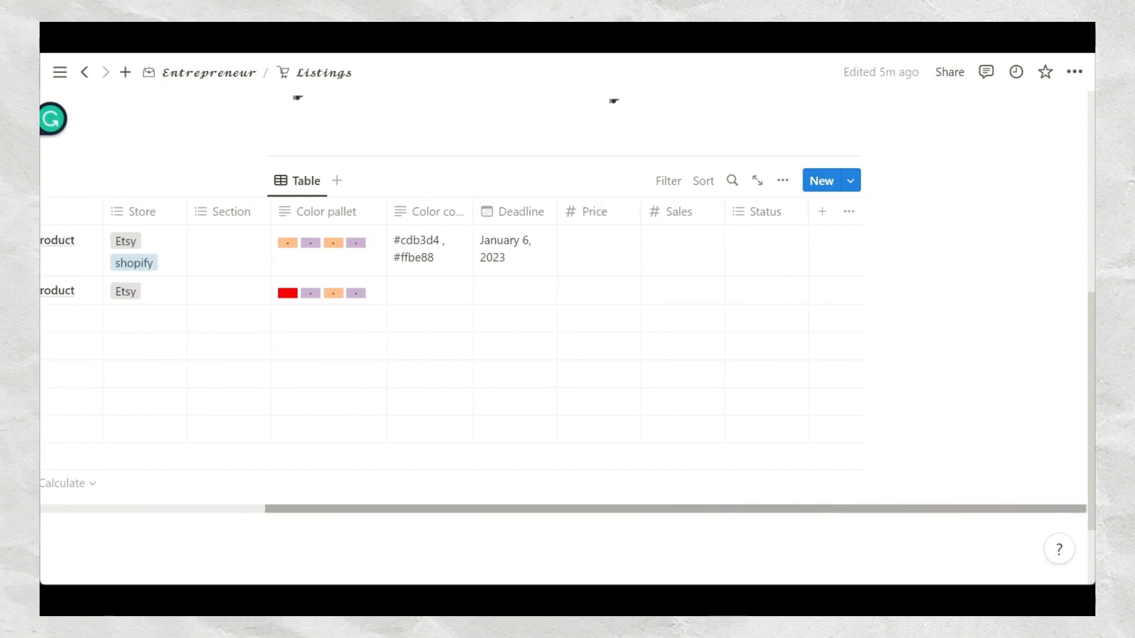
left_click(768, 217)
left_click(810, 301)
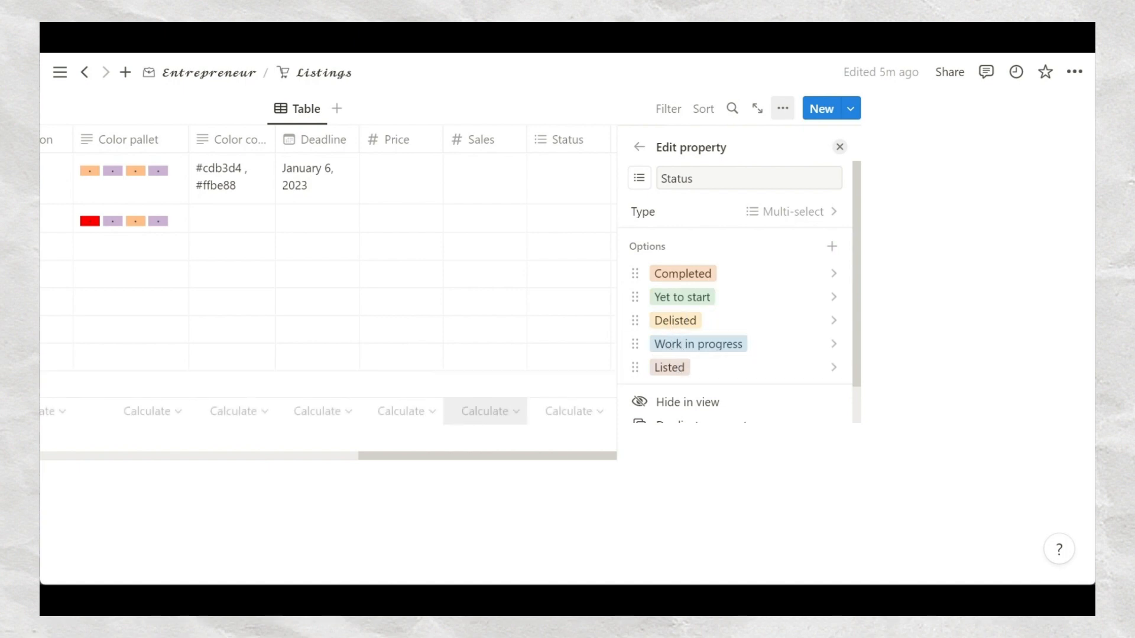
left_click(496, 436)
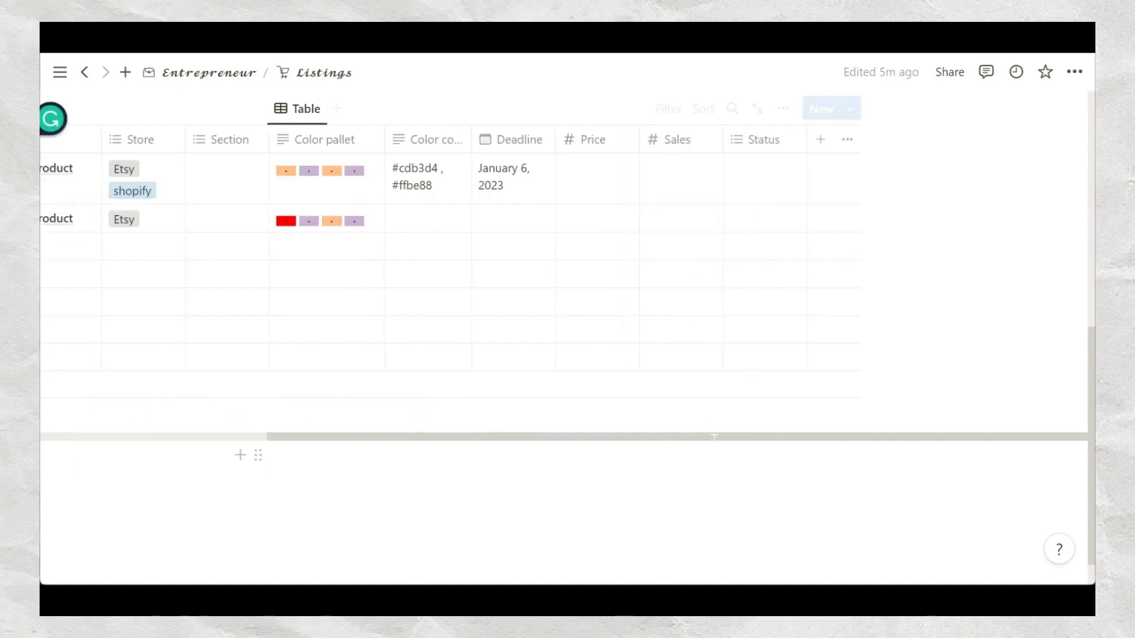
Change the product database view's layout from Table to Gallery.
left_click_drag(688, 436, 584, 436)
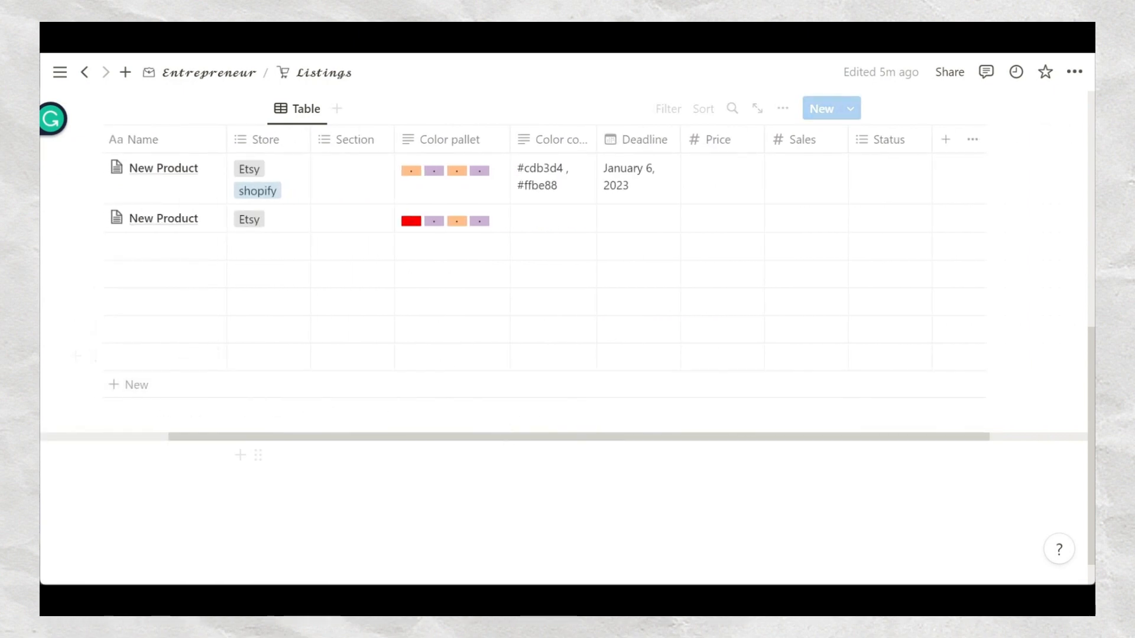
left_click_drag(498, 436, 433, 436)
left_click(301, 108)
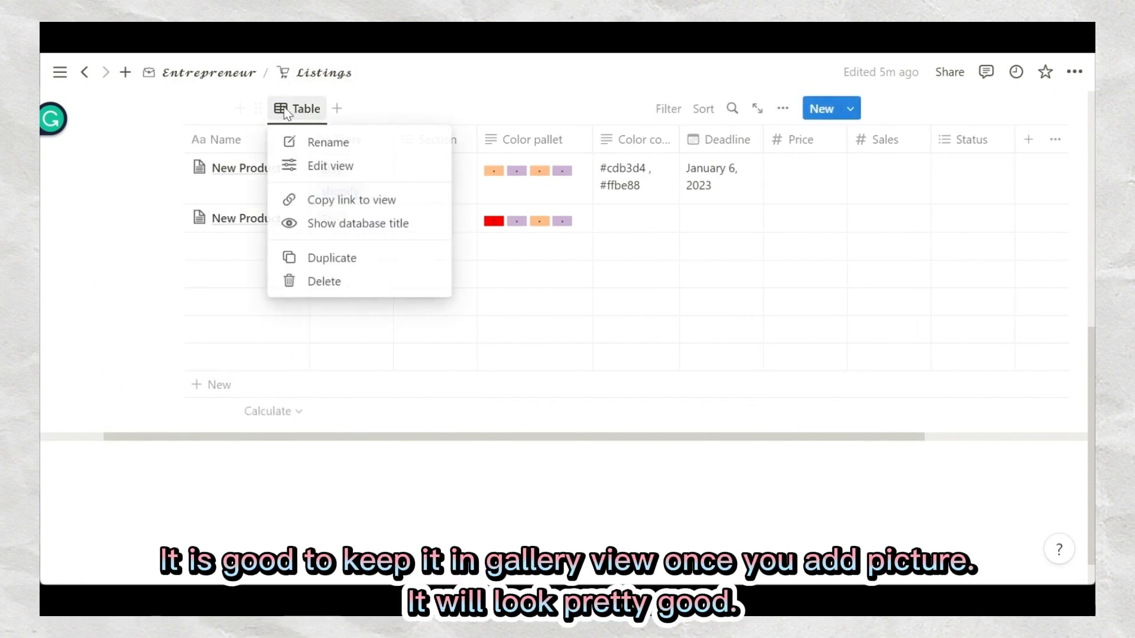
left_click(356, 167)
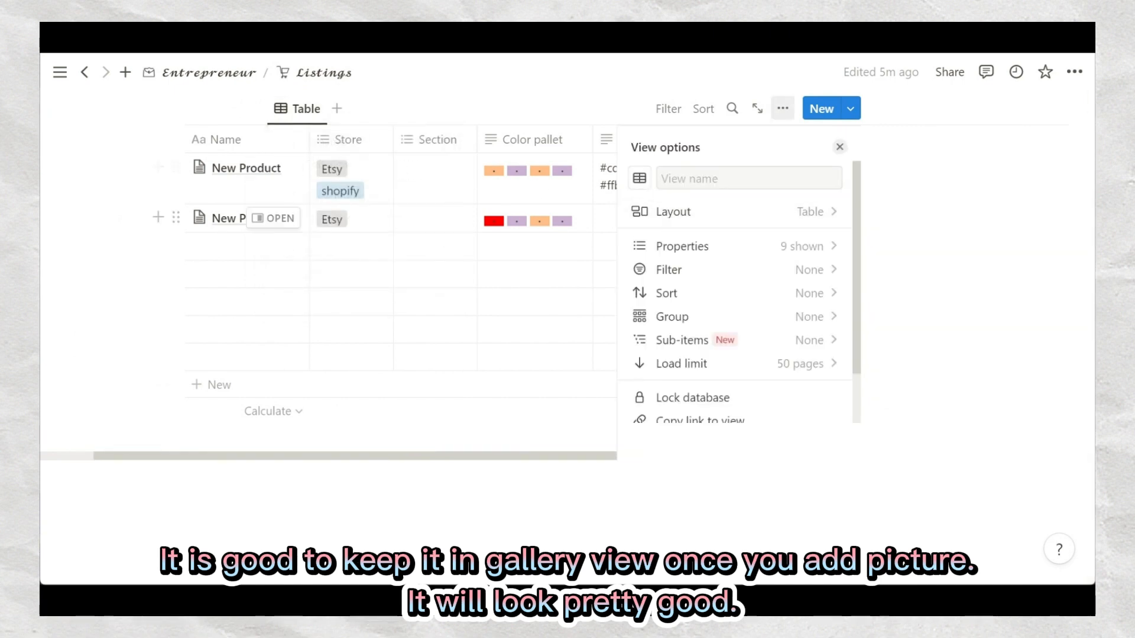
left_click(658, 211)
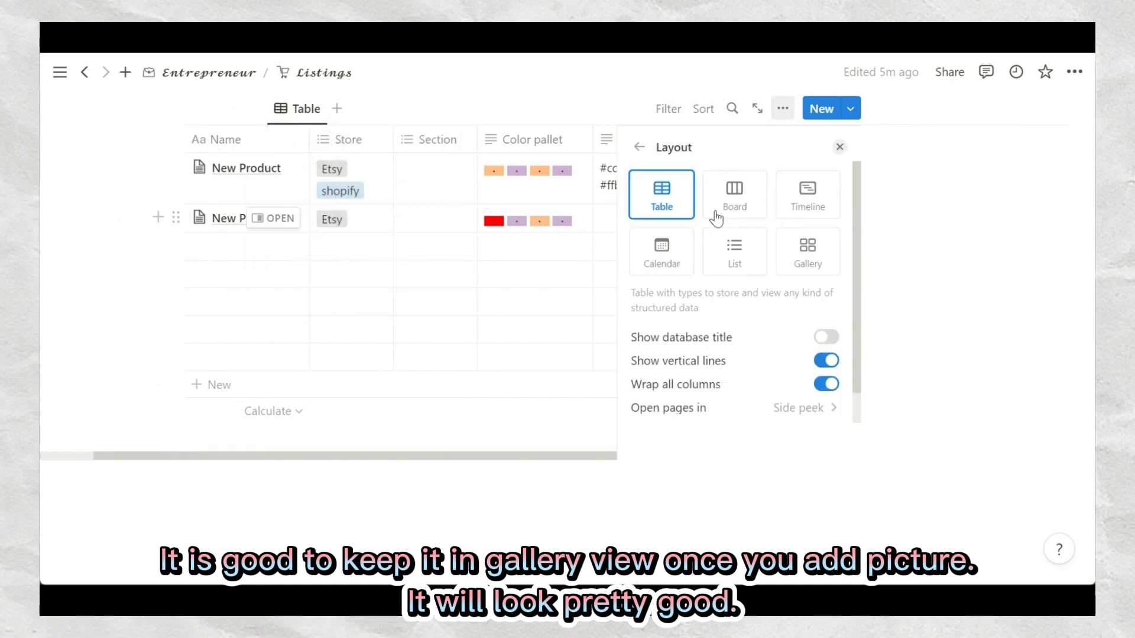
left_click(806, 253)
left_click(150, 253)
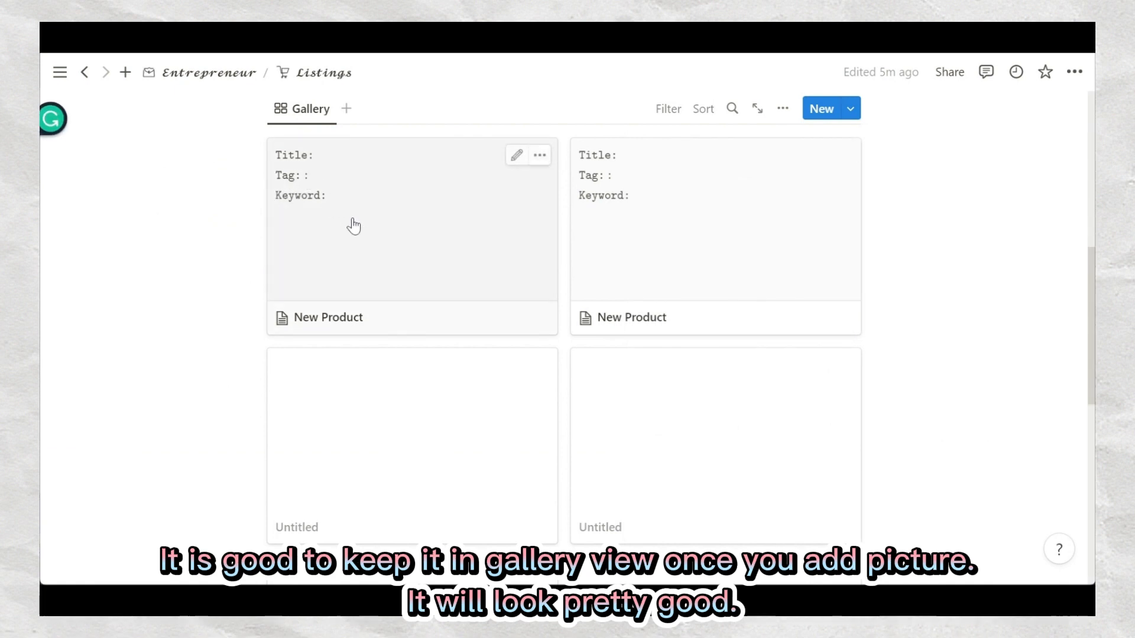
Create another product entry in the gallery from the New Product template.
left_click(845, 113)
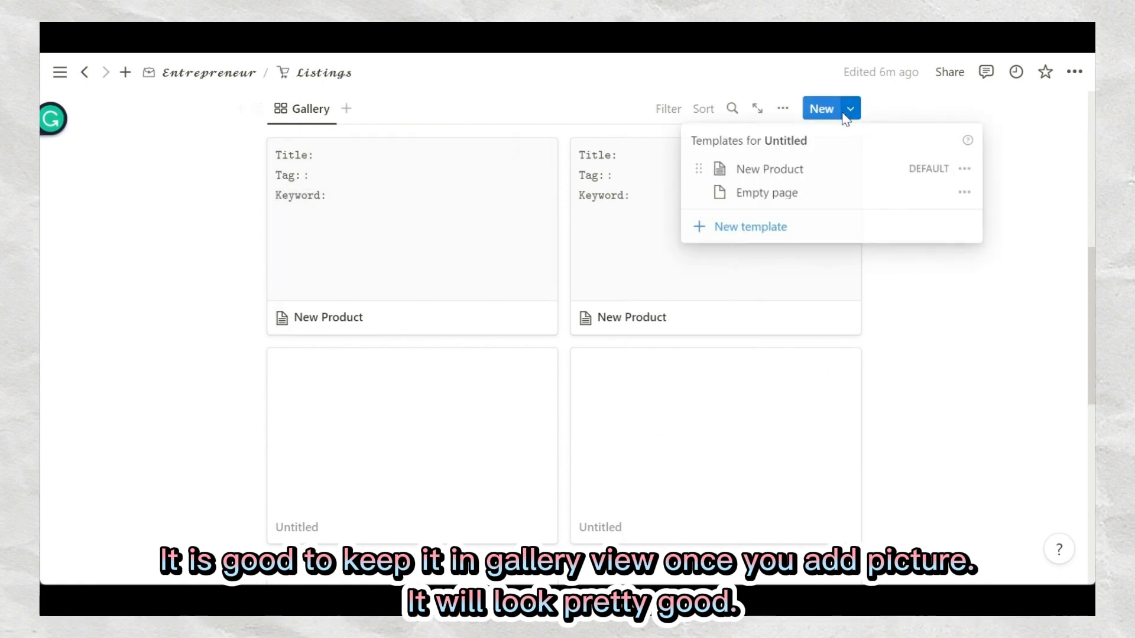
left_click(811, 171)
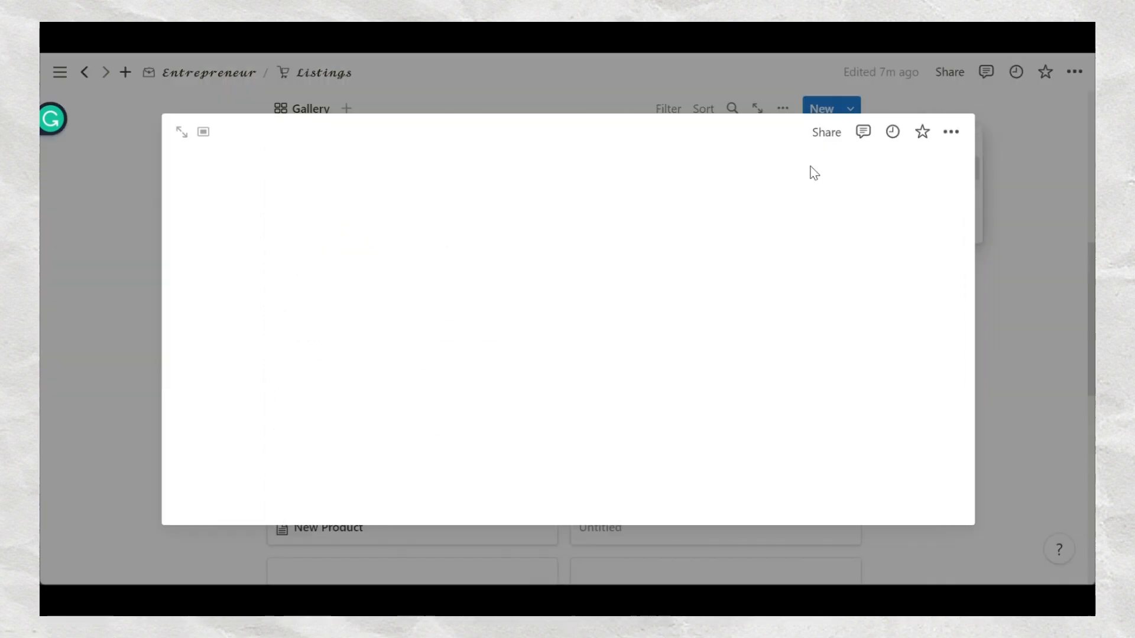
scroll(490, 424, "down", 4)
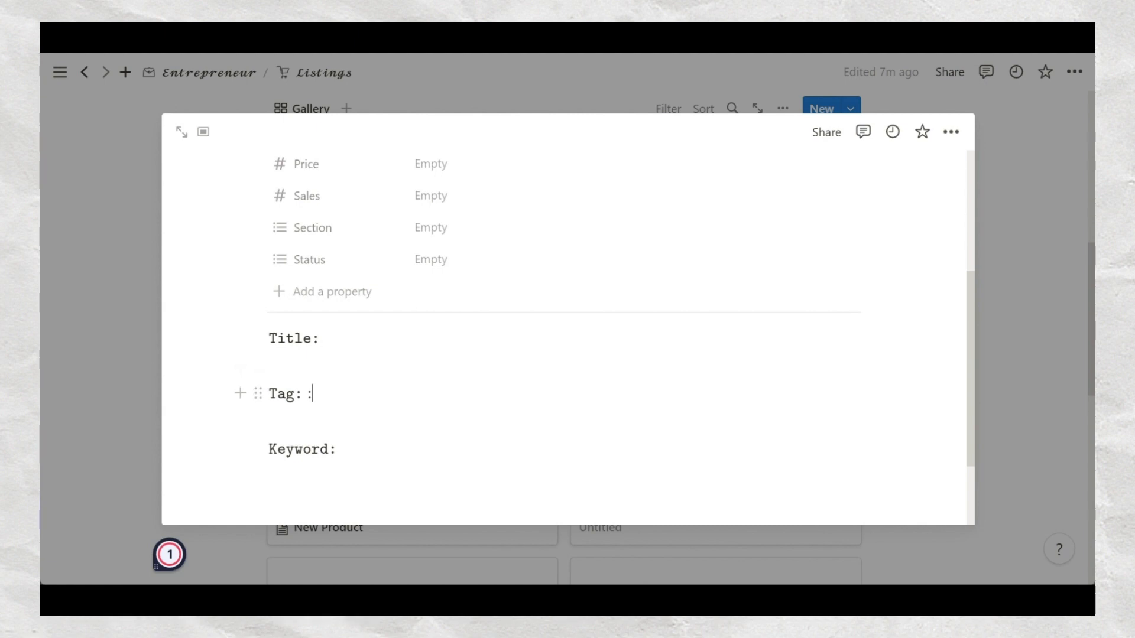
key("BackSpace")
key("BackSpace")
key("BackSpace")
key("BackSpace")
key("BackSpace")
key("BackSpace")
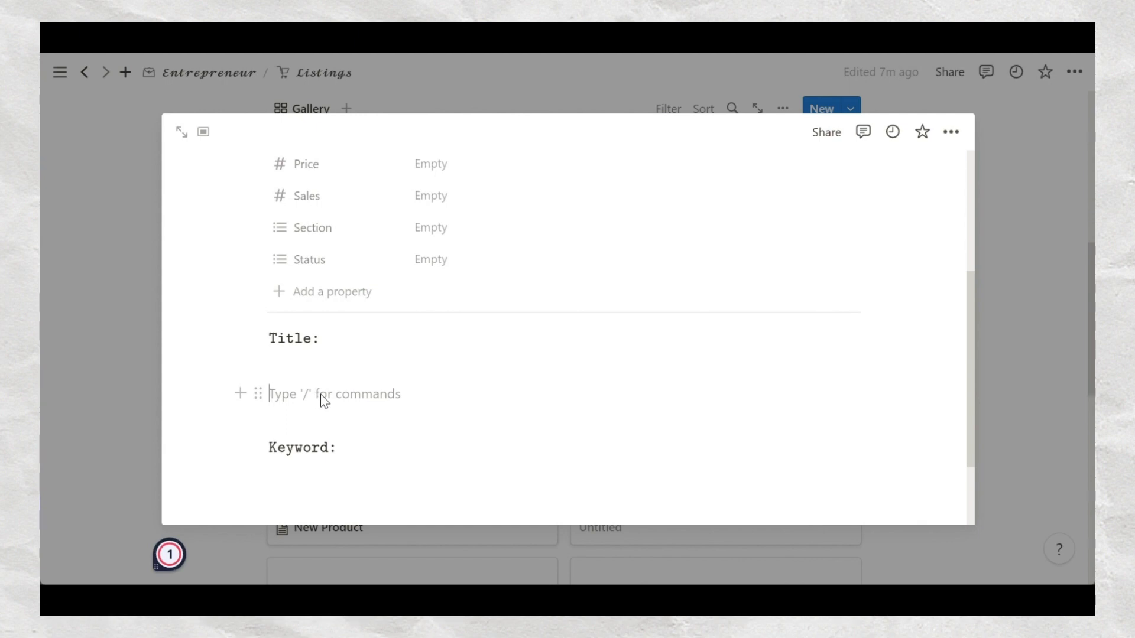
left_click(952, 131)
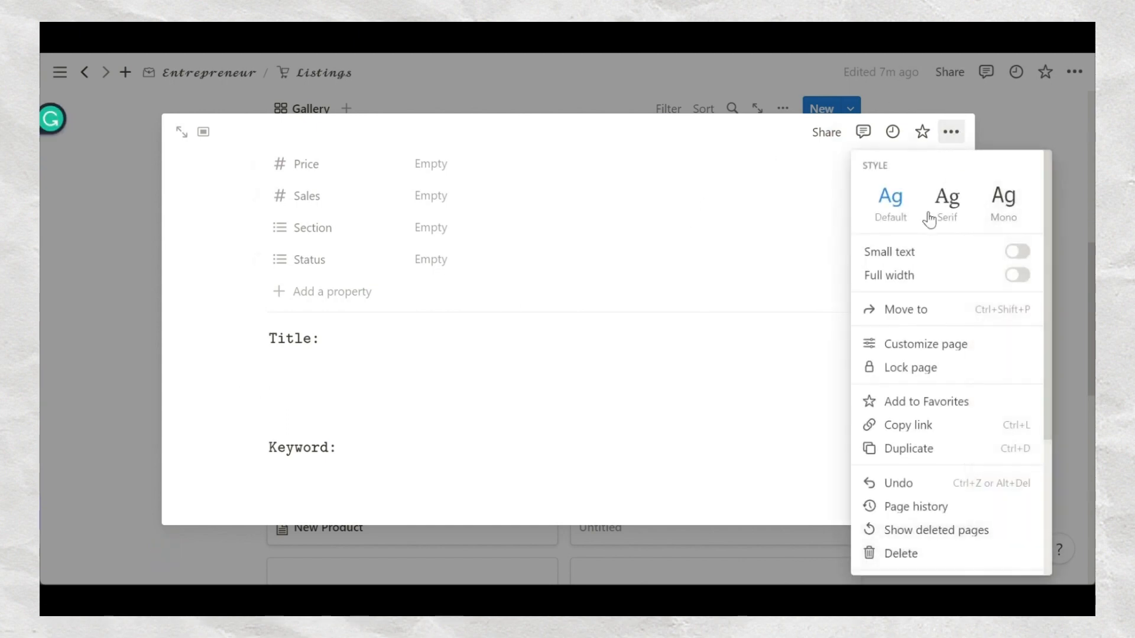
left_click(890, 483)
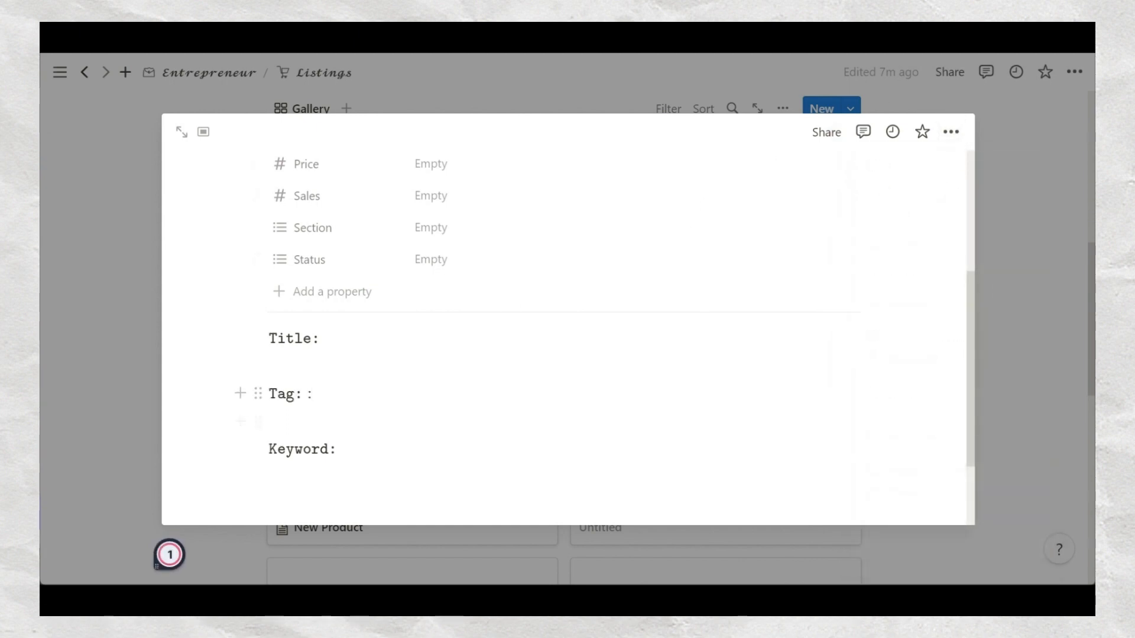
Remove the extra colon from the new product's Tag equation so it reads \texttt{Tag:}, and close the product page.
left_click(308, 397)
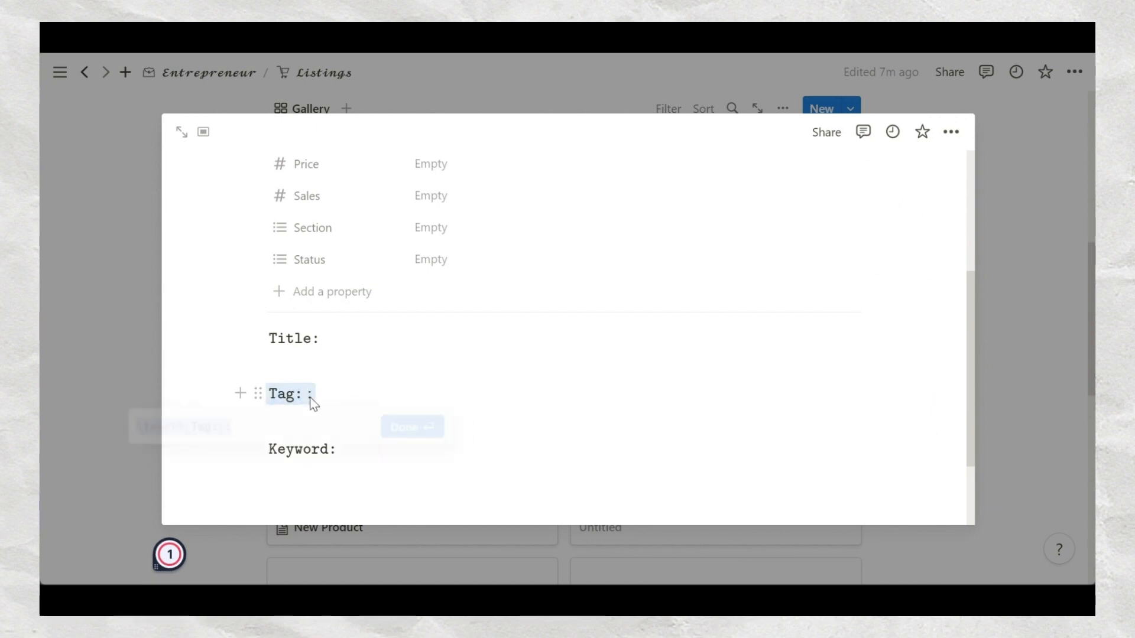
left_click(250, 429)
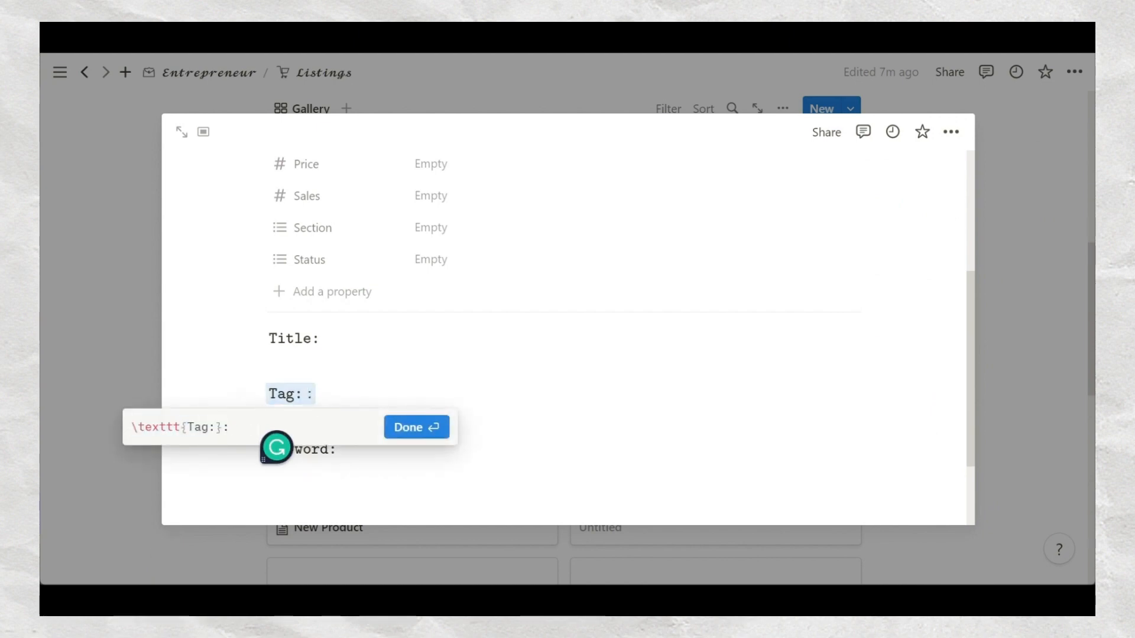
left_click(419, 427)
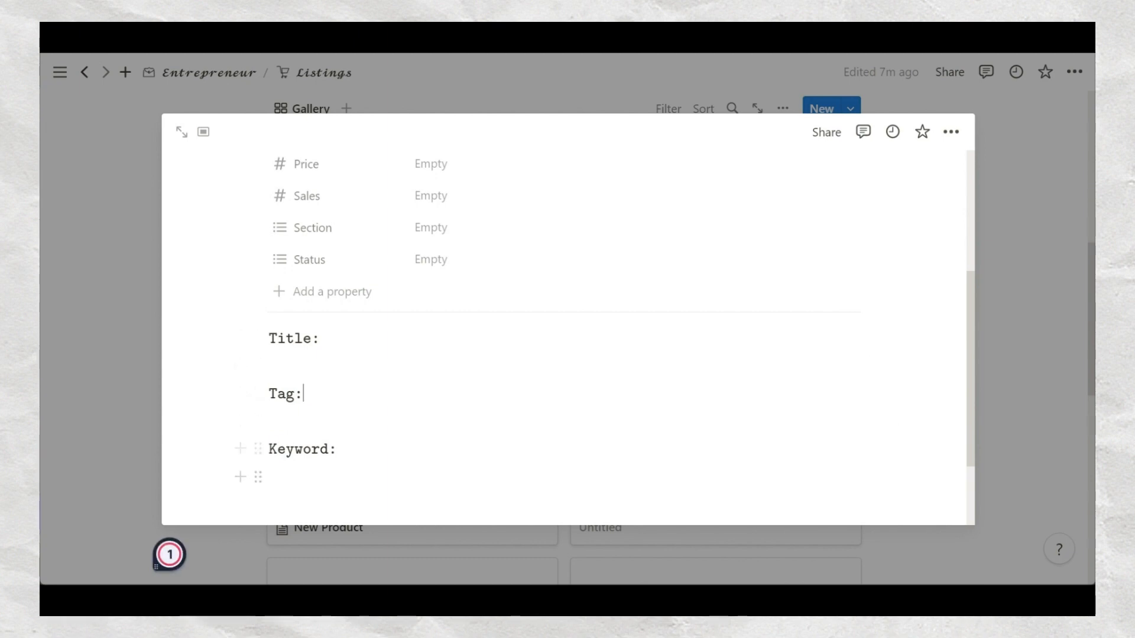
left_click(1035, 298)
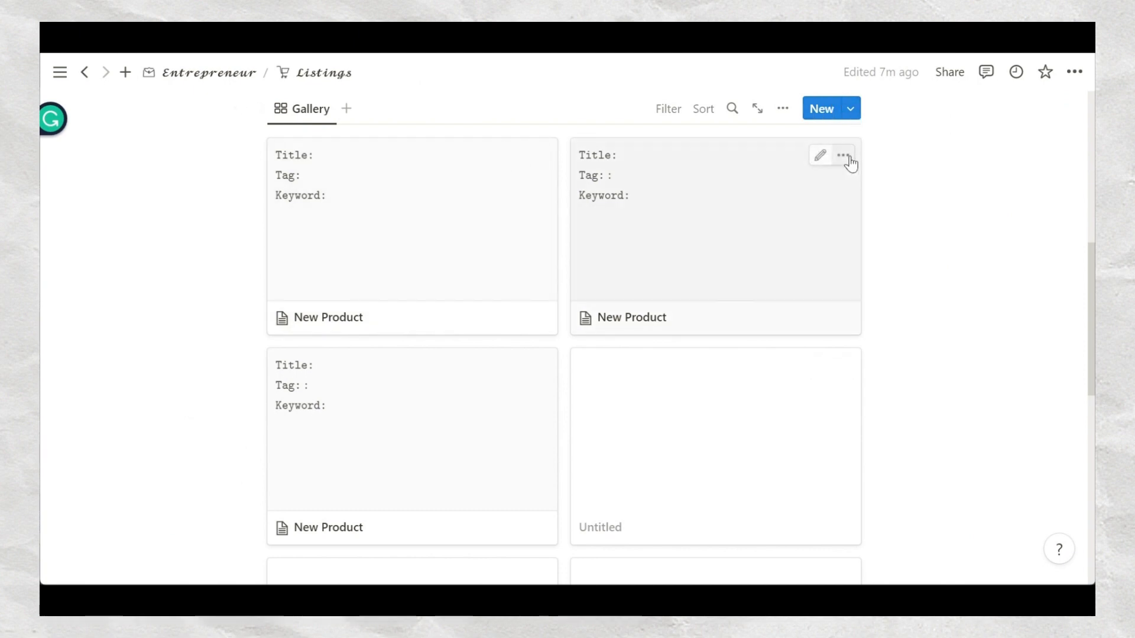
Open the first gallery product, look up the Image block command below its Keyword line, and clear the command text.
left_click(382, 223)
scroll(590, 398, "down", 5)
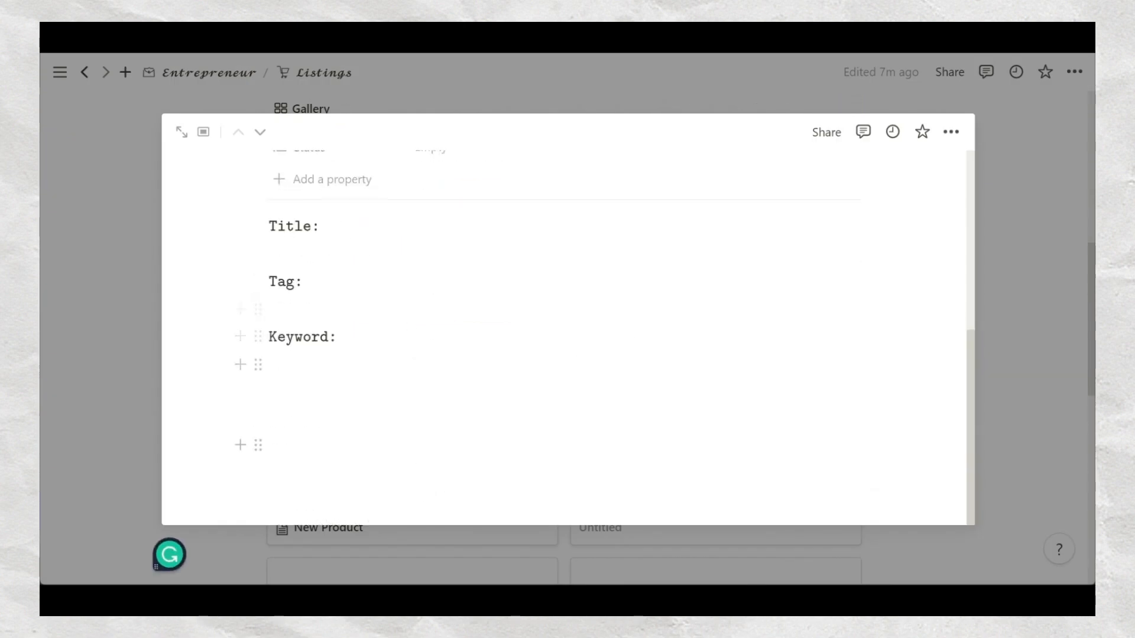
left_click(377, 418)
type("/ima")
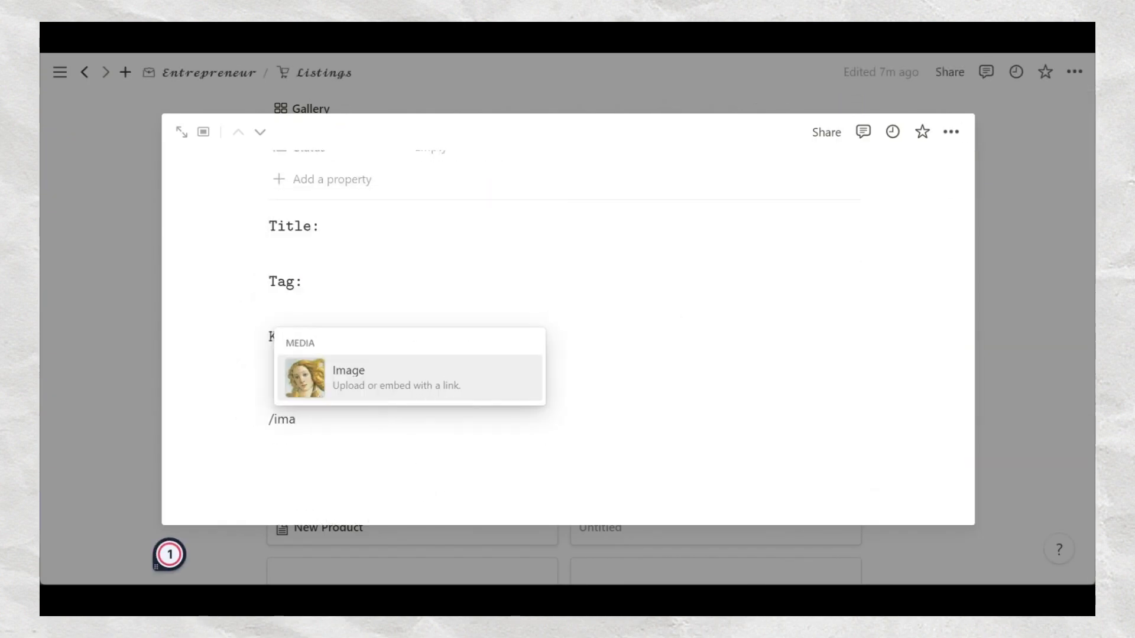
left_click_drag(297, 419, 241, 420)
key("BackSpace")
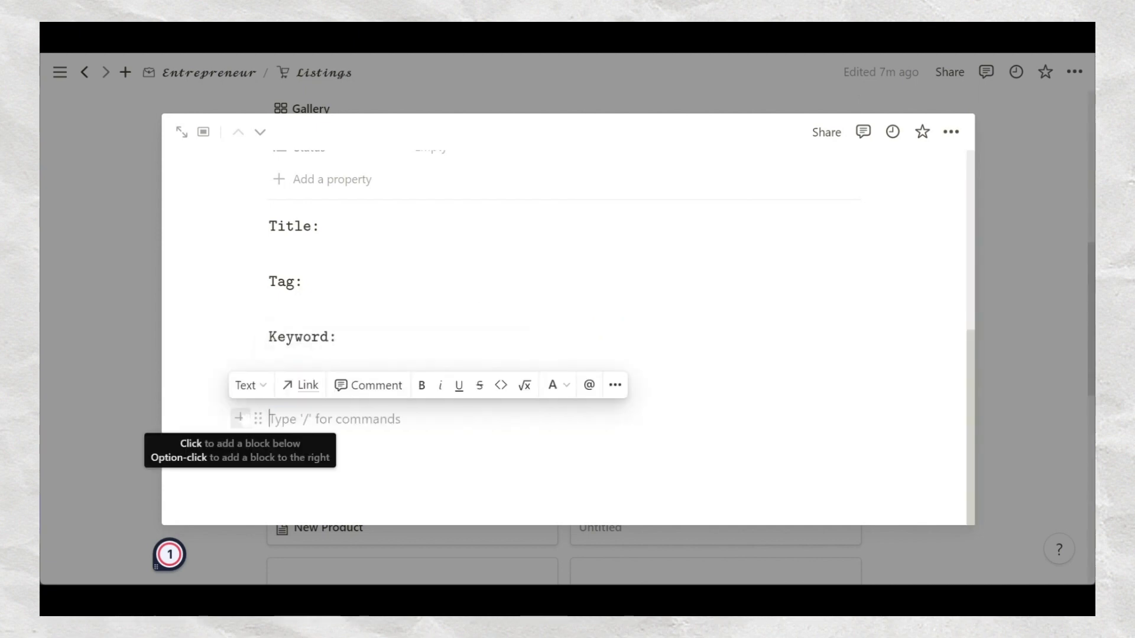
Close the product page and look over the product gallery and idea lists on the Listings page.
left_click(1003, 311)
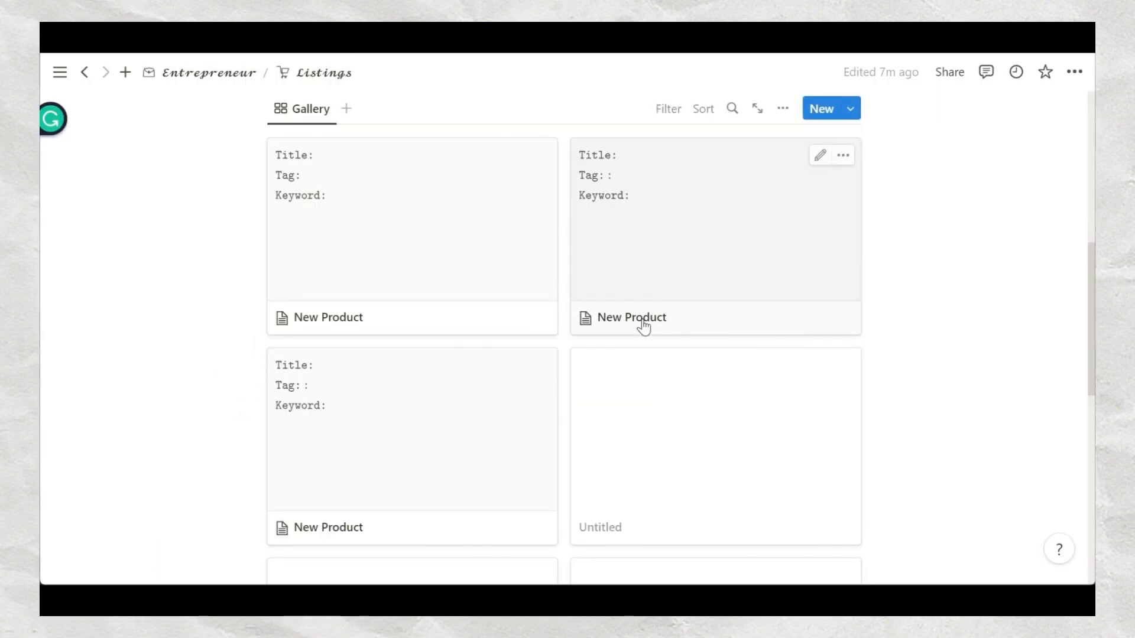
scroll(641, 322, "down", 5)
scroll(644, 327, "up", 15)
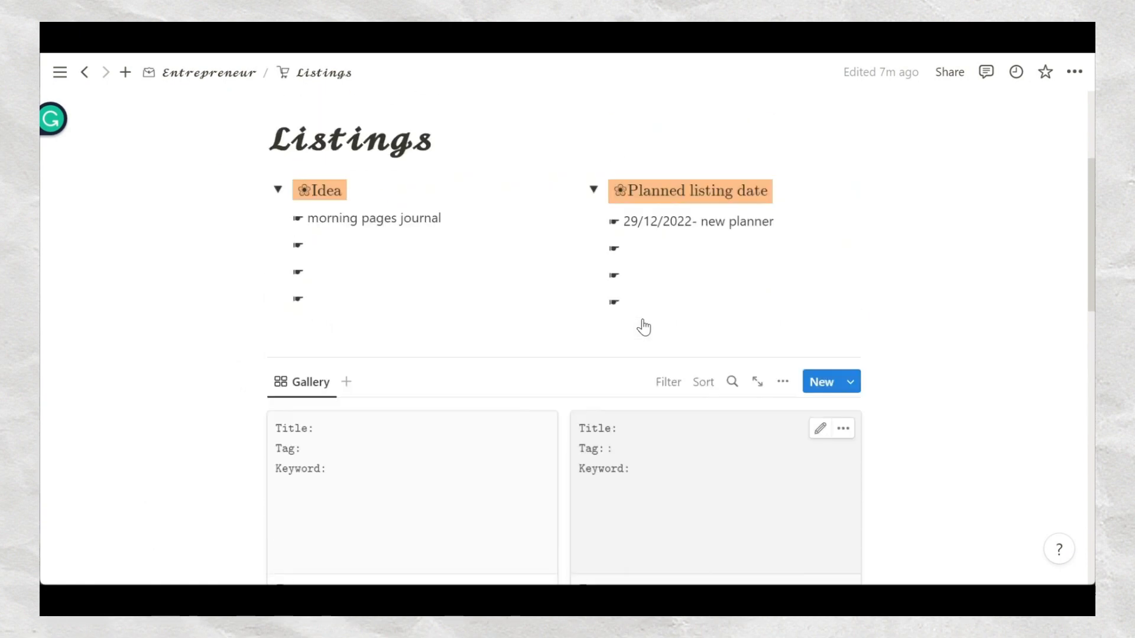
Edit the Listings product gallery view and change its layout to Table.
left_click(297, 539)
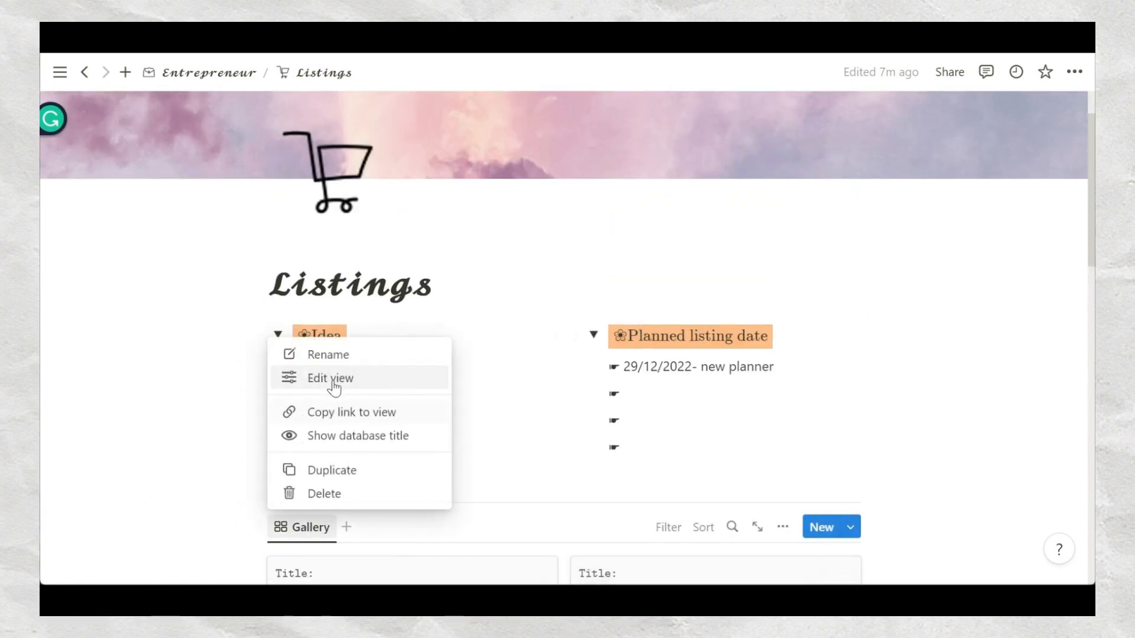
left_click(329, 381)
left_click(740, 211)
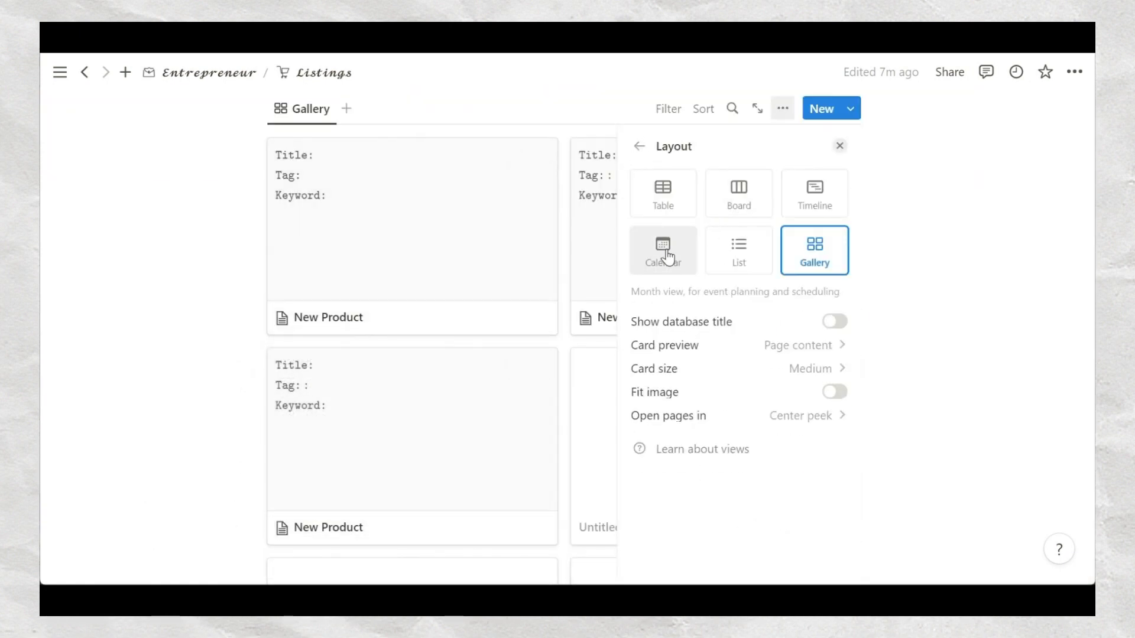
left_click(661, 191)
left_click(488, 310)
scroll(743, 424, "up", 8)
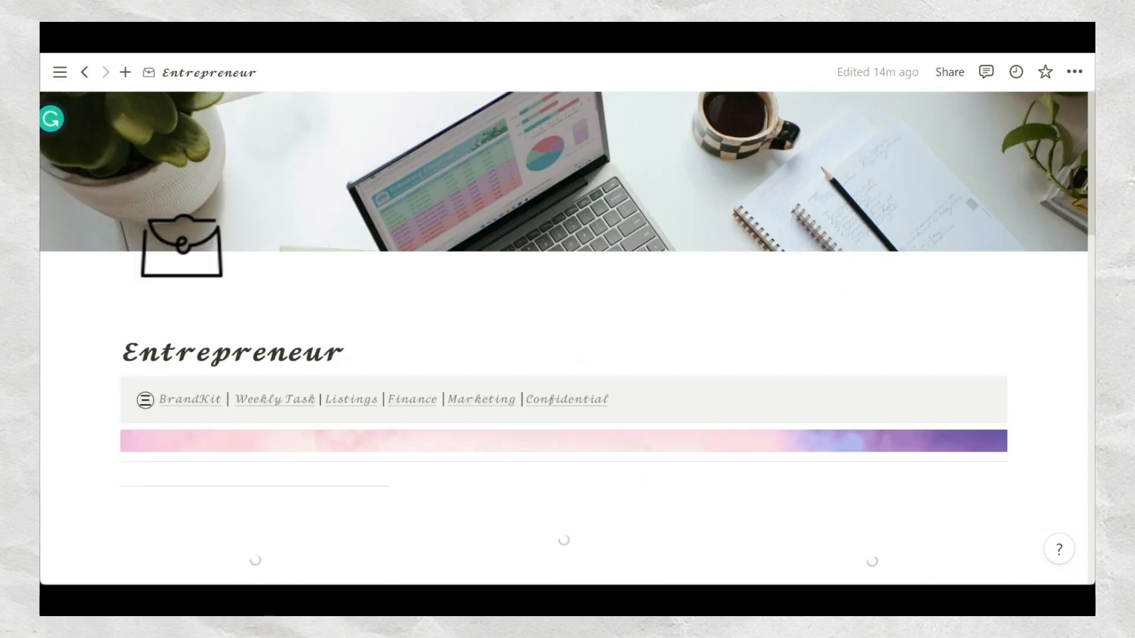
Open the Finance page from the Entrepreneur dashboard and examine its Balance Calculator, Income and Expenses tables.
scroll(568, 337, "down", 2)
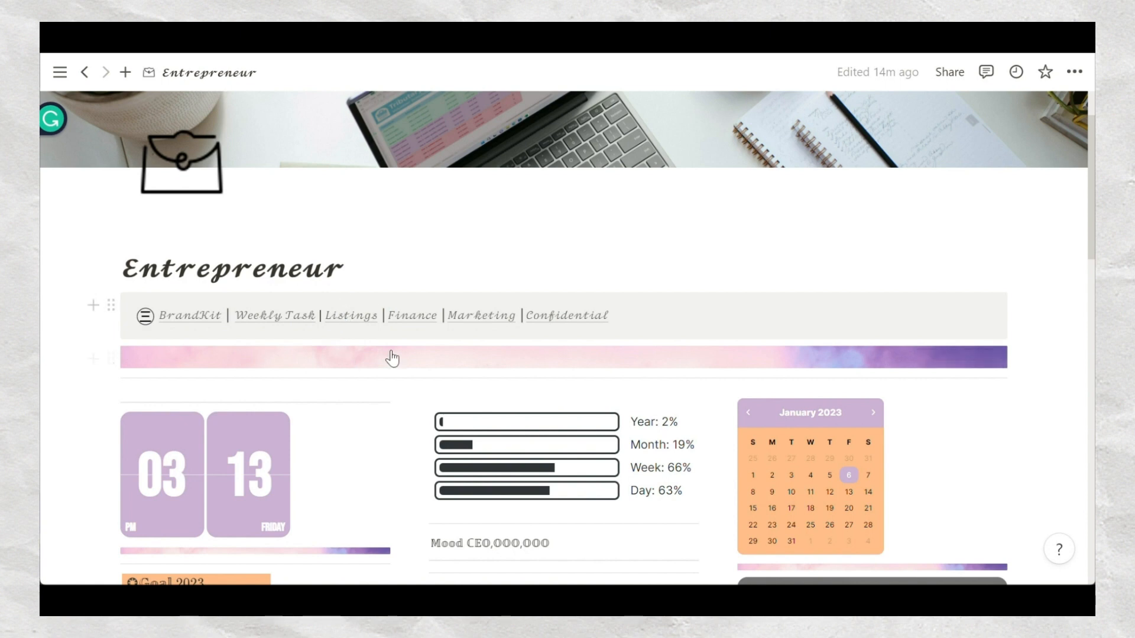
left_click(401, 324)
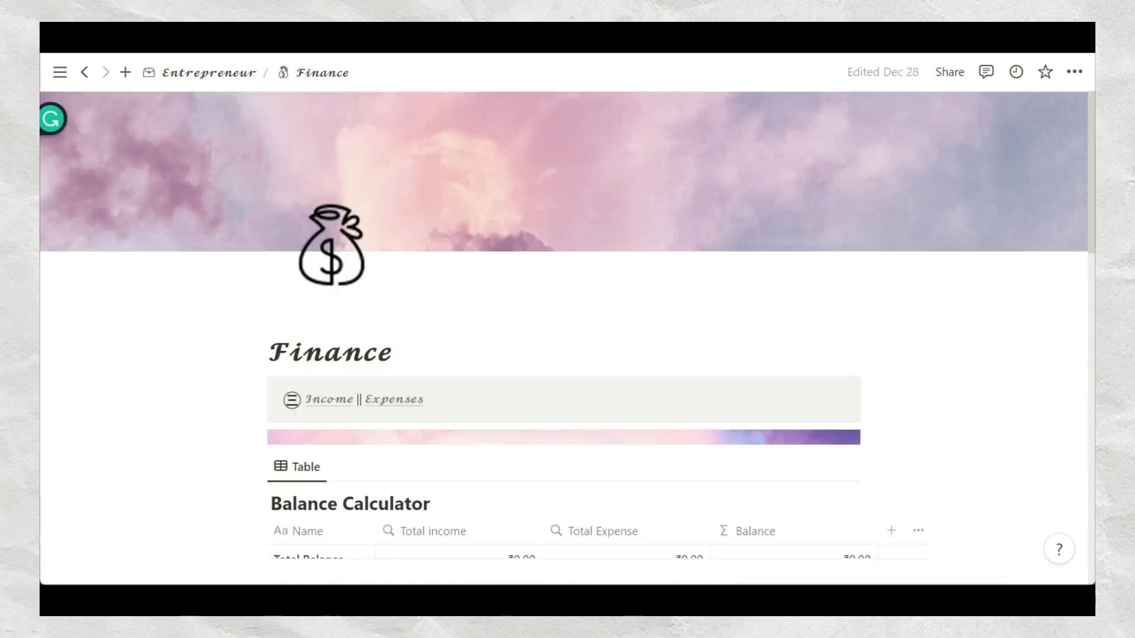
scroll(532, 295, "down", 3)
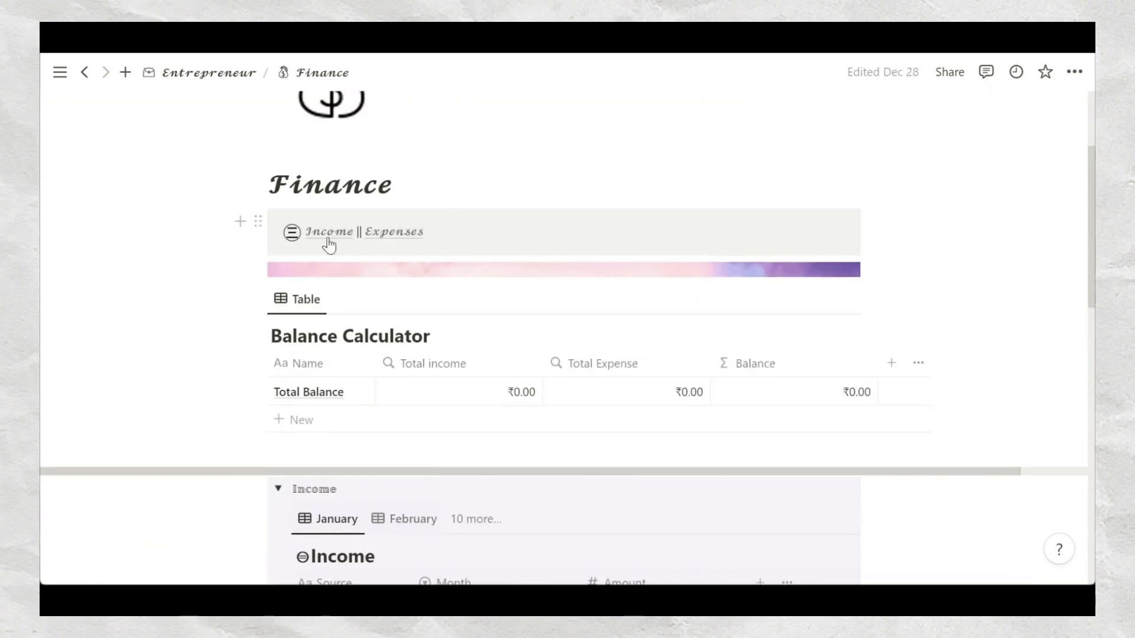
mouse_move(409, 243)
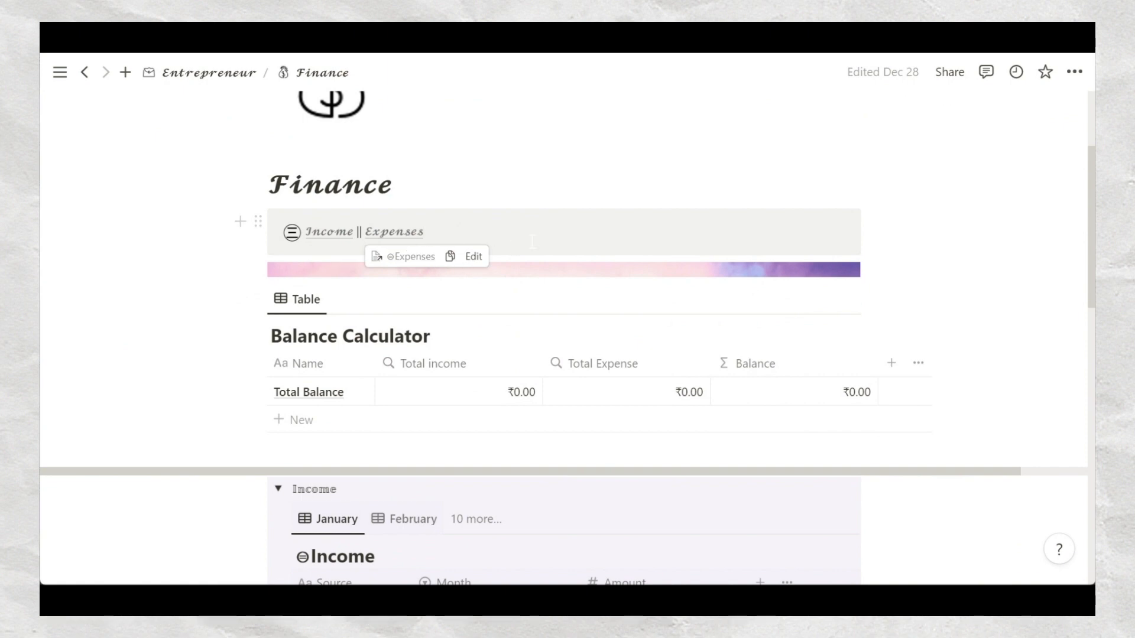
scroll(533, 249, "down", 2)
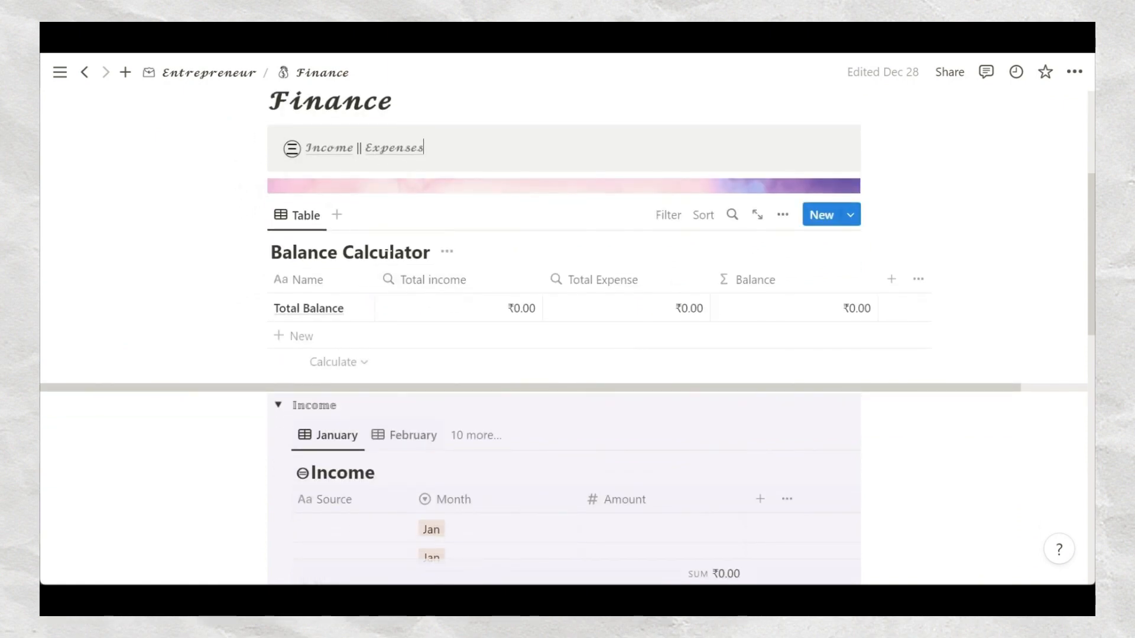
scroll(370, 339, "down", 3)
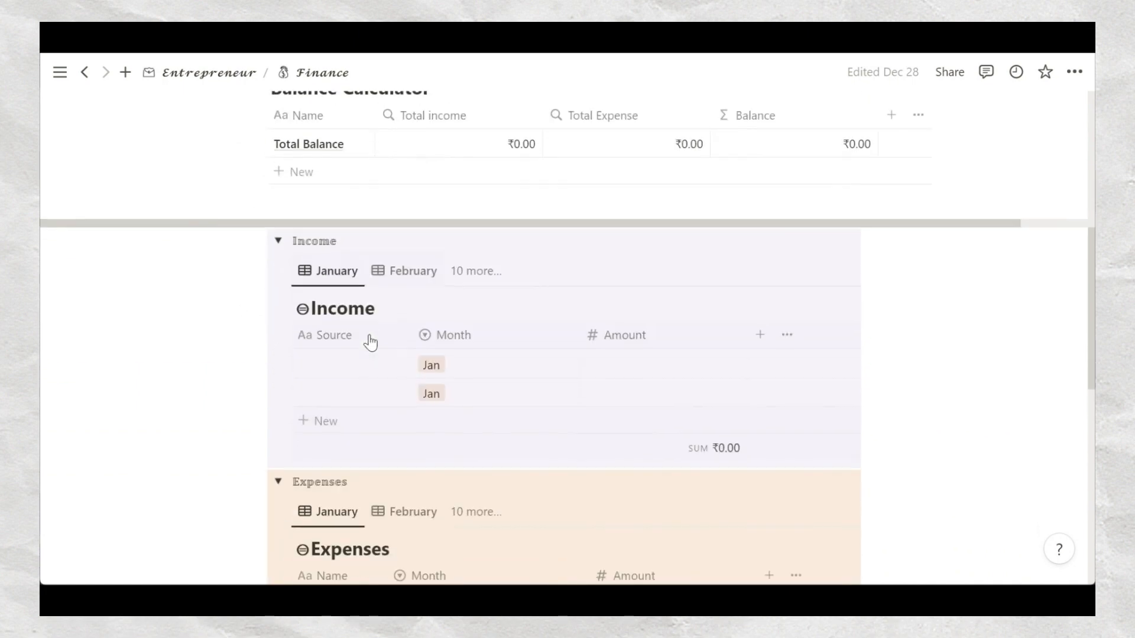
scroll(438, 430, "down", 3)
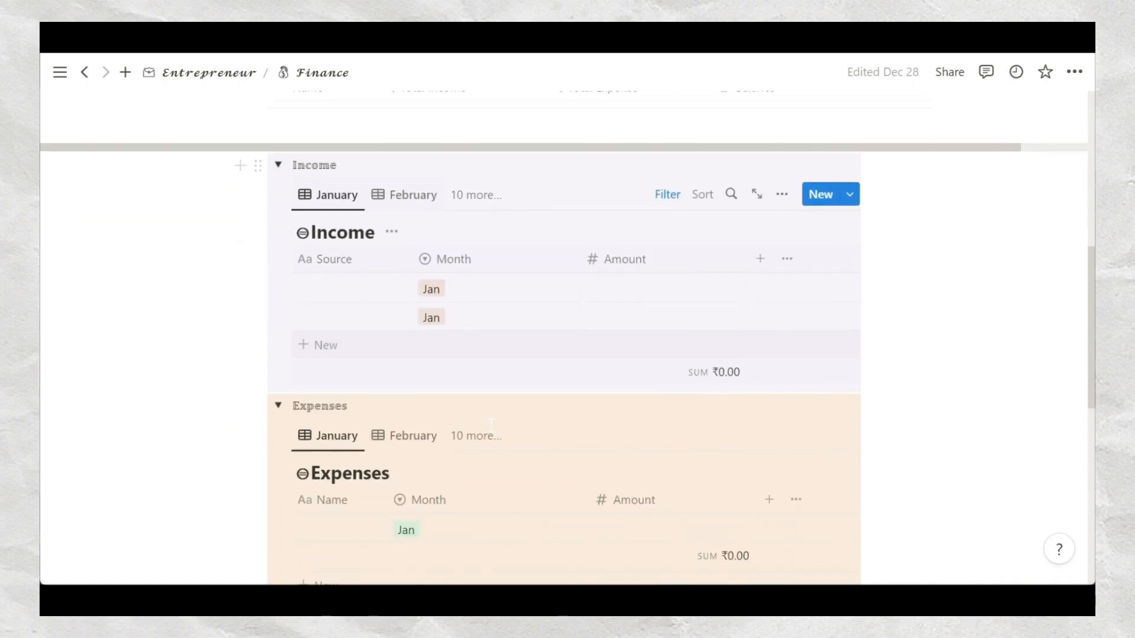
scroll(427, 424, "up", 3)
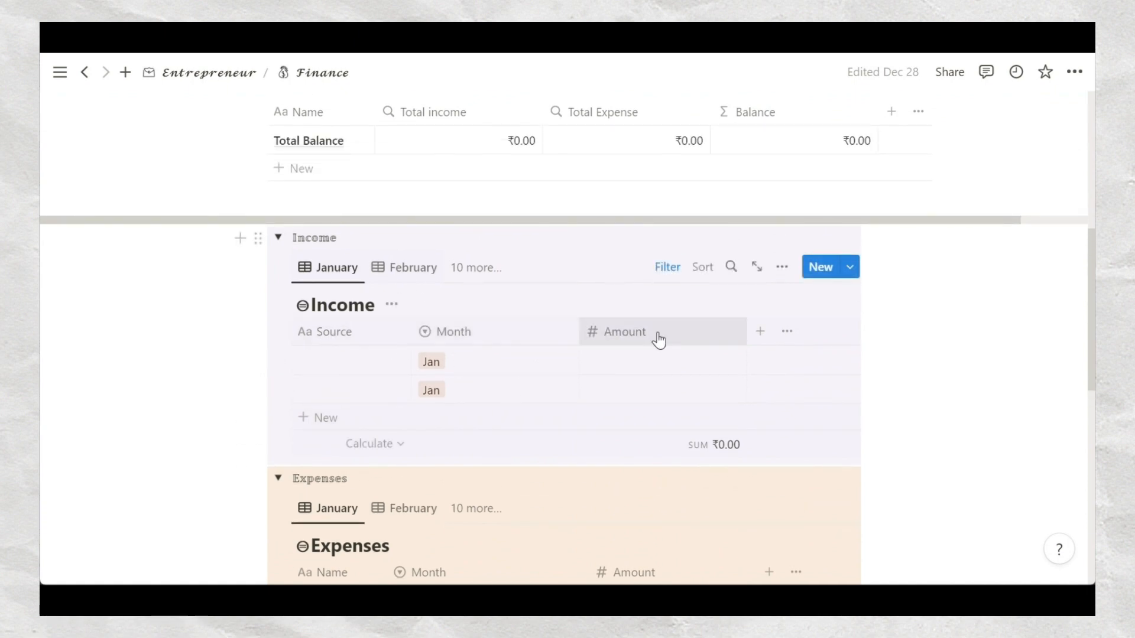
Add a blank row to the January Income table and inspect the options of its Month filter.
left_click(302, 418)
key("Escape")
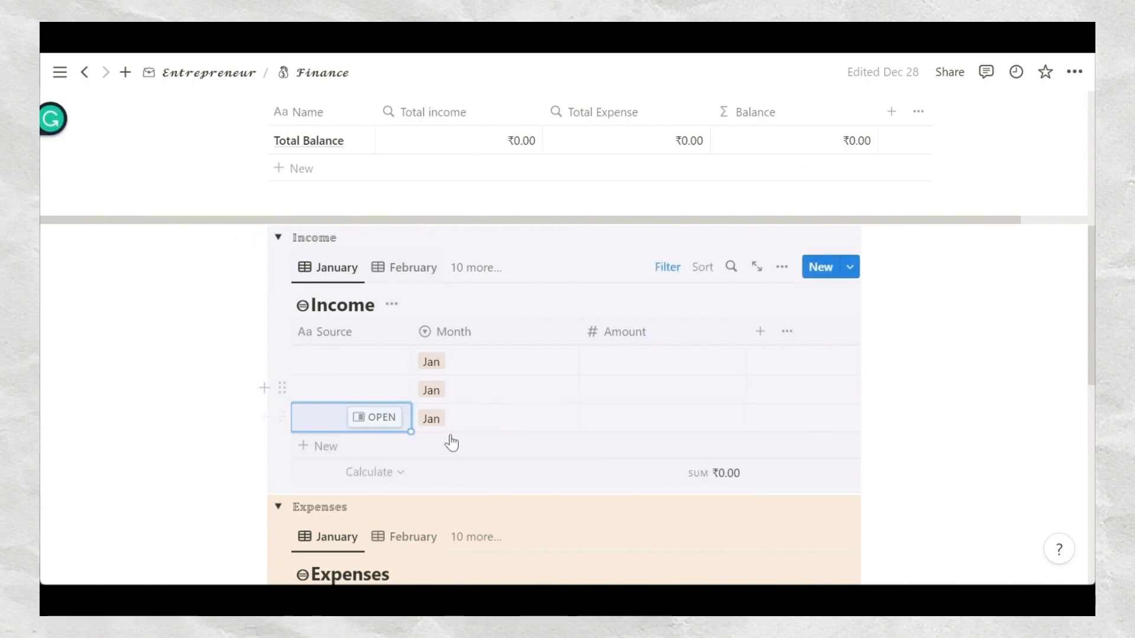
left_click(675, 269)
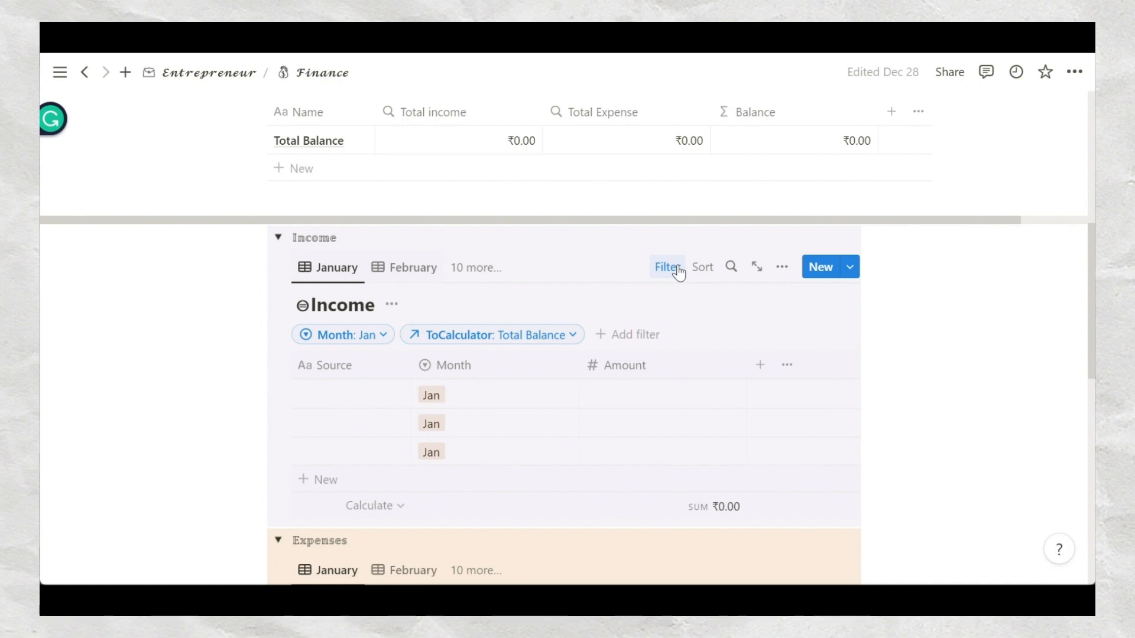
left_click(383, 336)
scroll(337, 456, "down", 2)
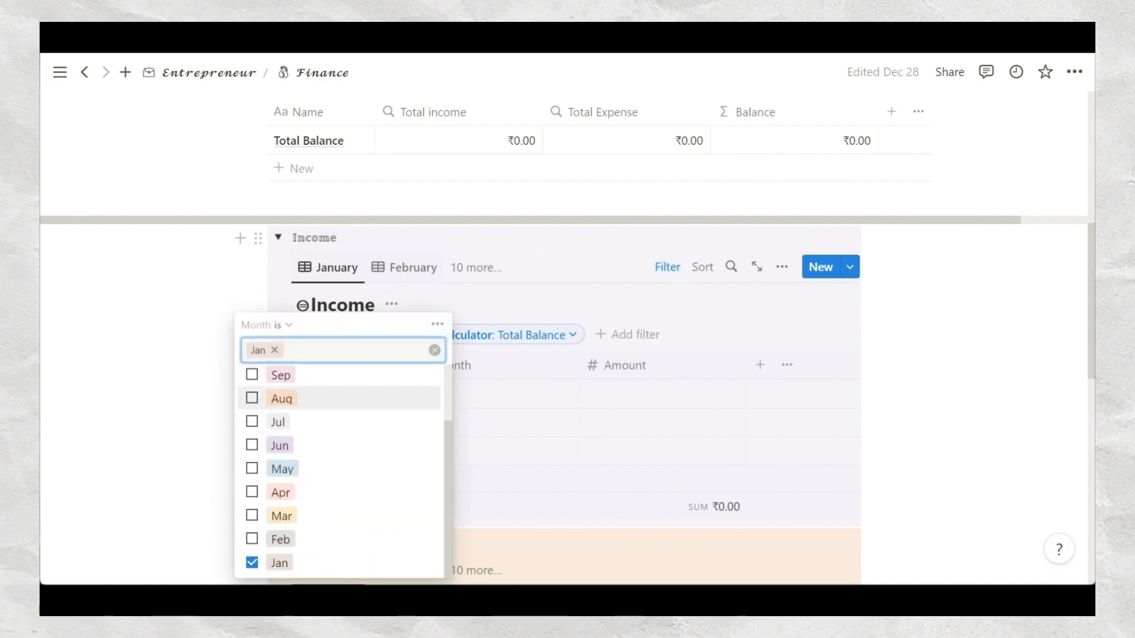
left_click(452, 270)
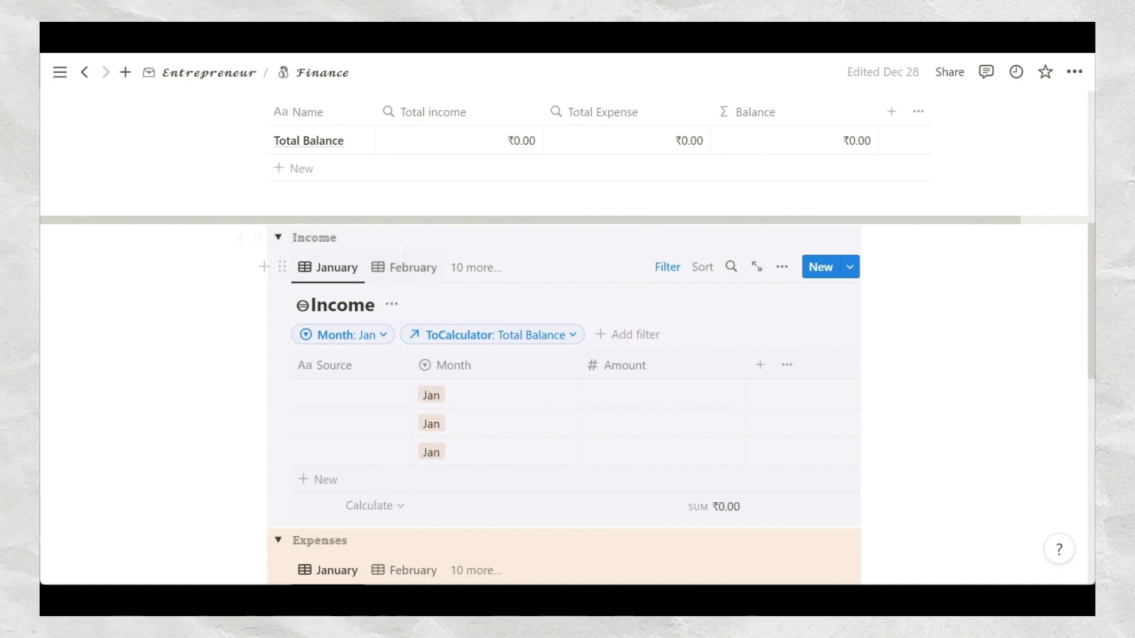
Switch the Income table to its February view and look through the list of monthly views.
left_click(407, 267)
left_click(476, 269)
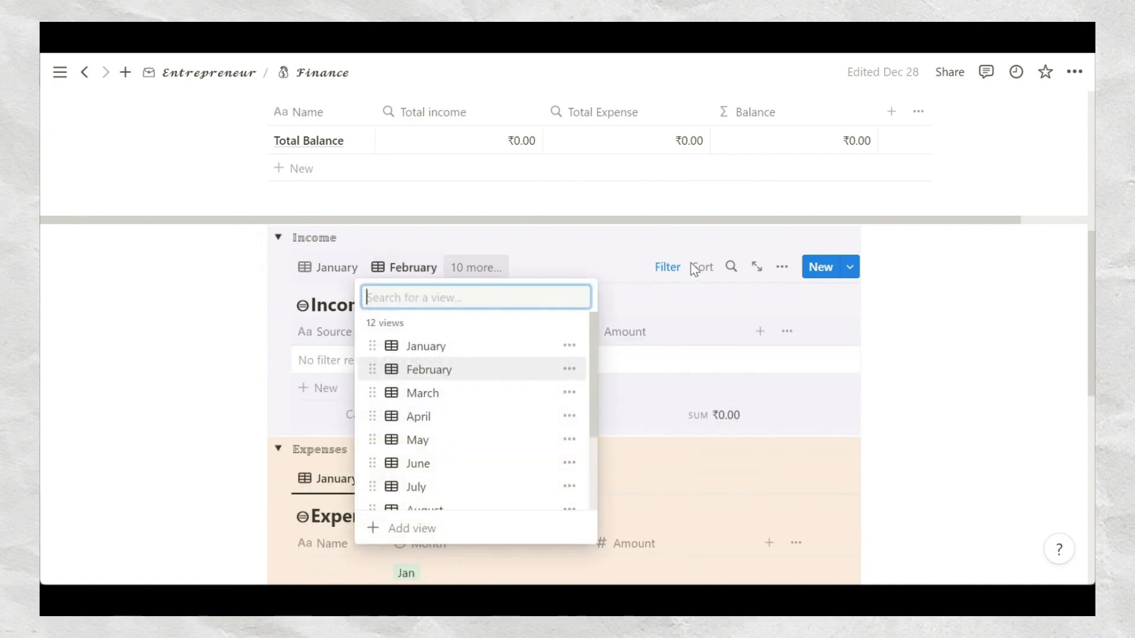
scroll(436, 393, "down", 3)
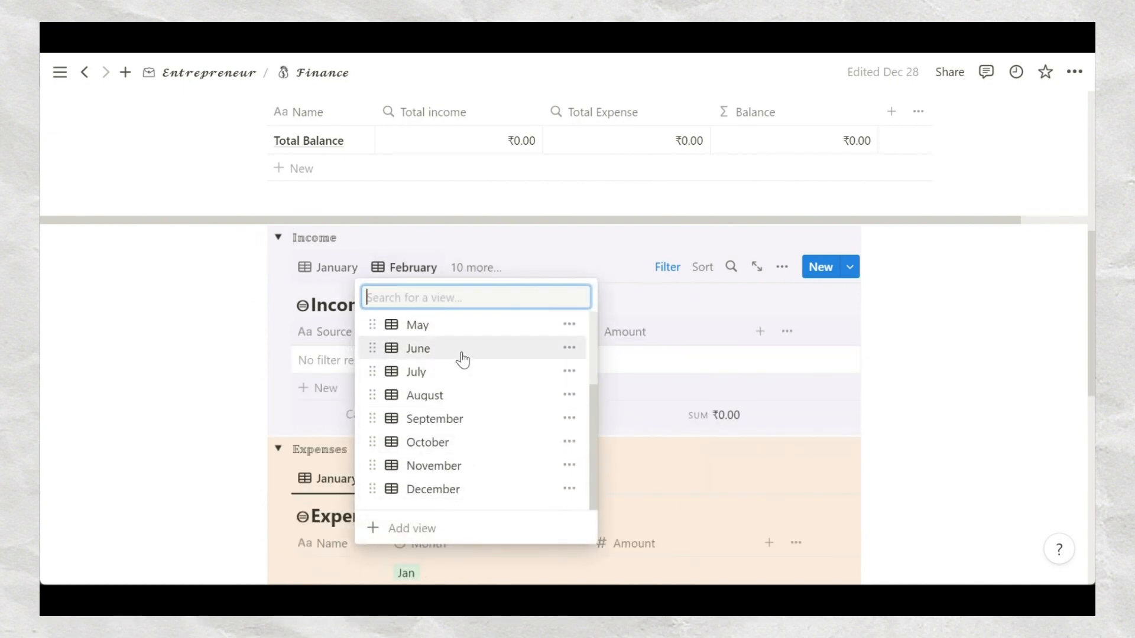
left_click(192, 388)
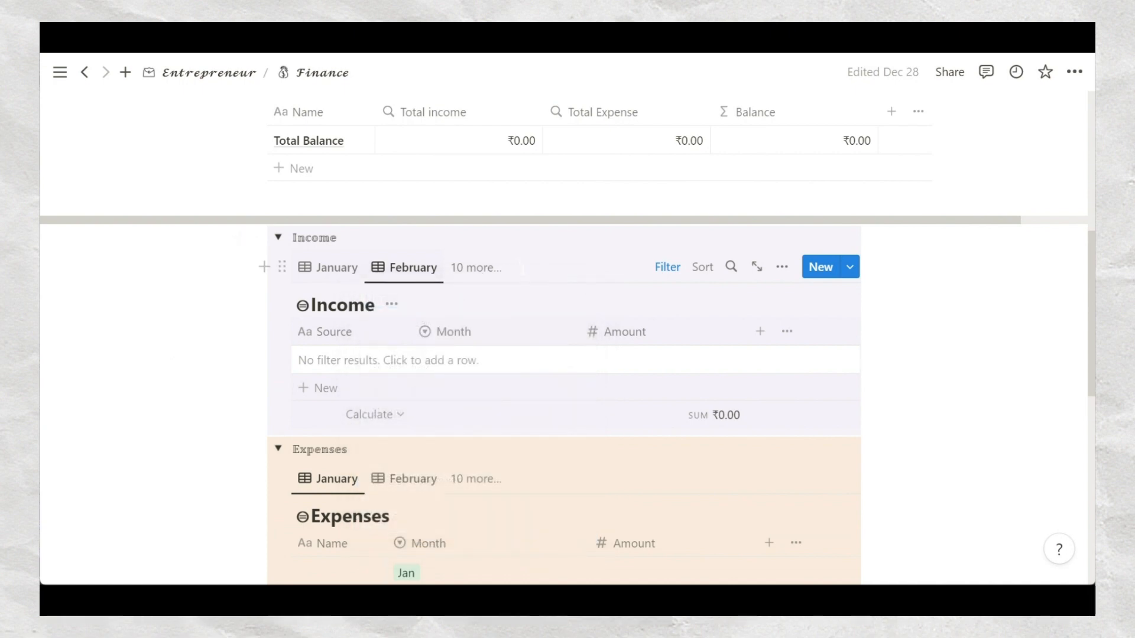
Examine the January Expenses table and look through its list of monthly views.
scroll(523, 270, "down", 3)
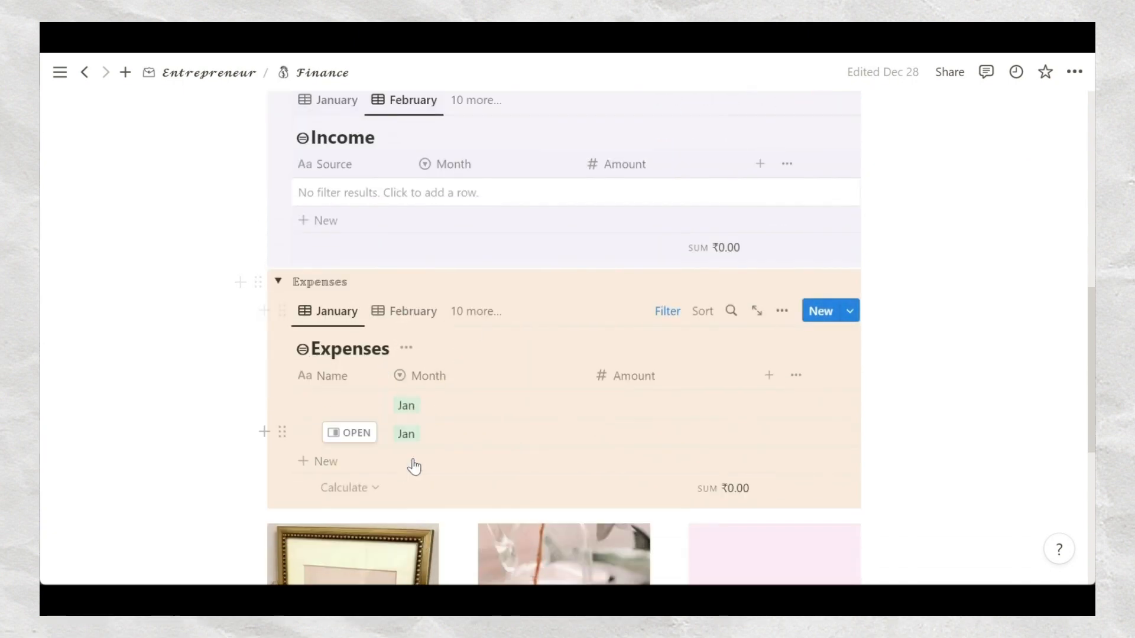
scroll(494, 385, "down", 3)
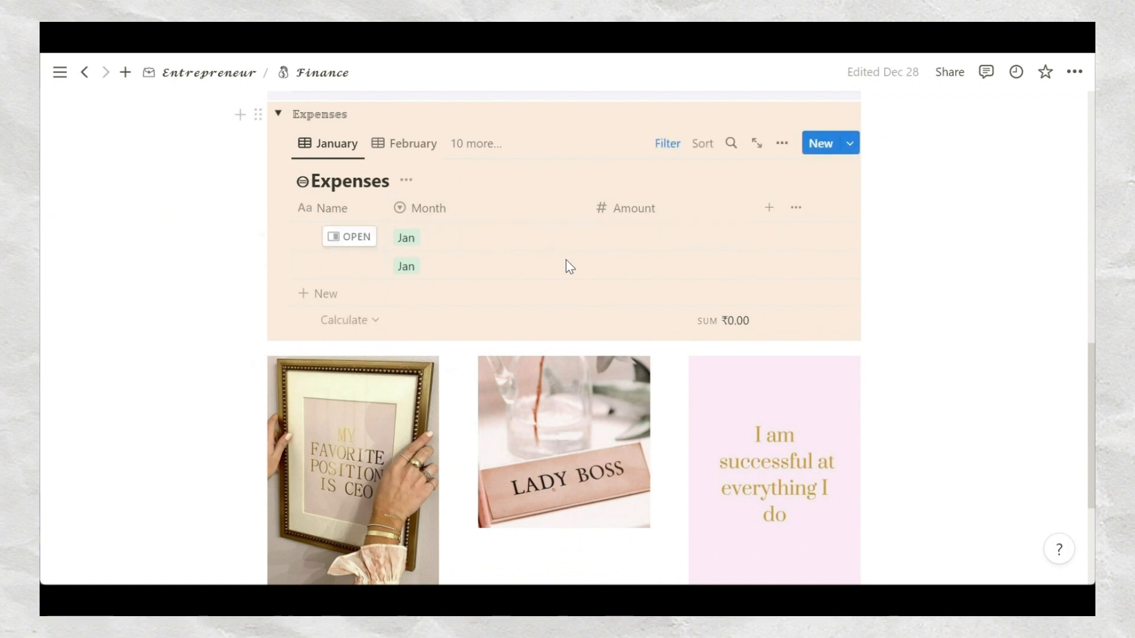
scroll(566, 260, "up", 2)
left_click(476, 227)
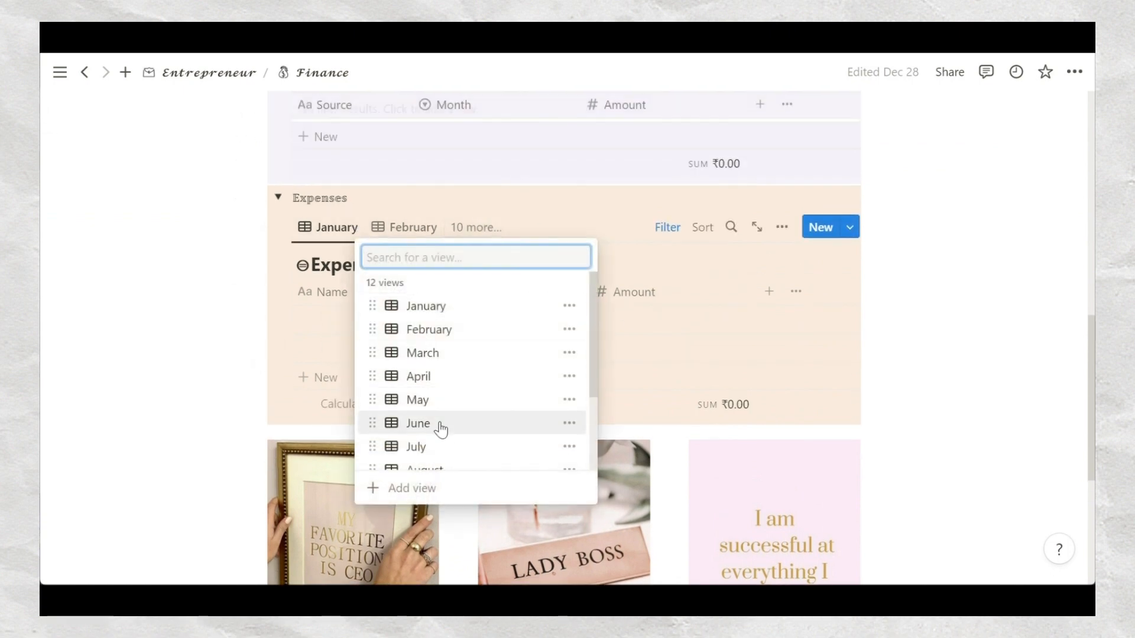
scroll(438, 430, "down", 3)
left_click(264, 348)
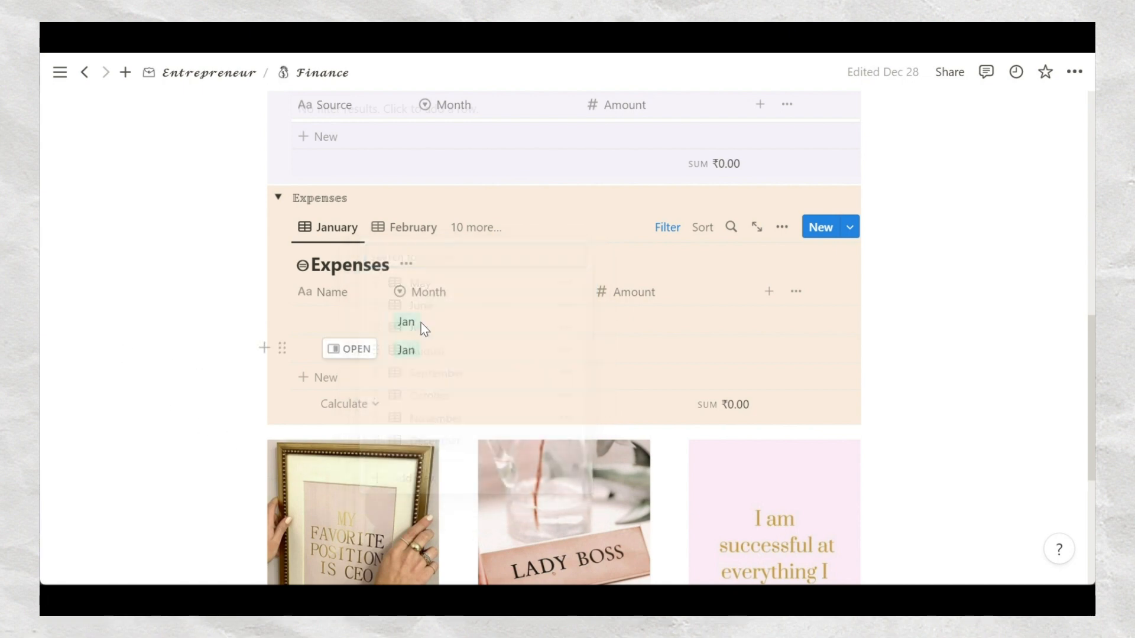
View the full-page Income database linked on the Finance page, return to Finance, and open the linked Expenses database.
scroll(520, 312, "up", 7)
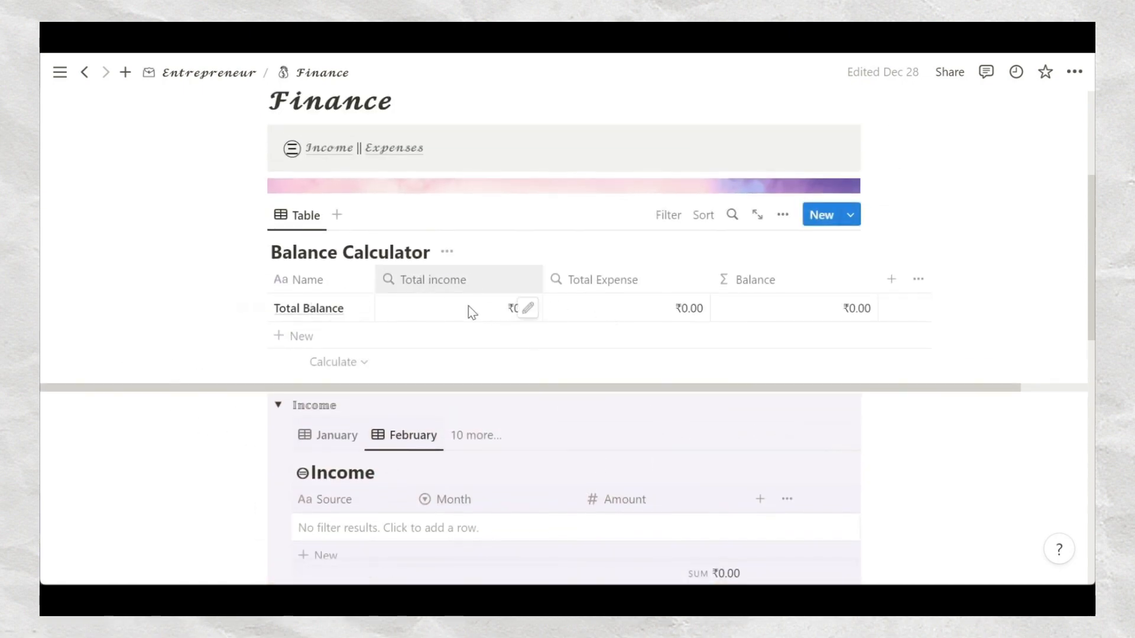
scroll(355, 373, "down", 4)
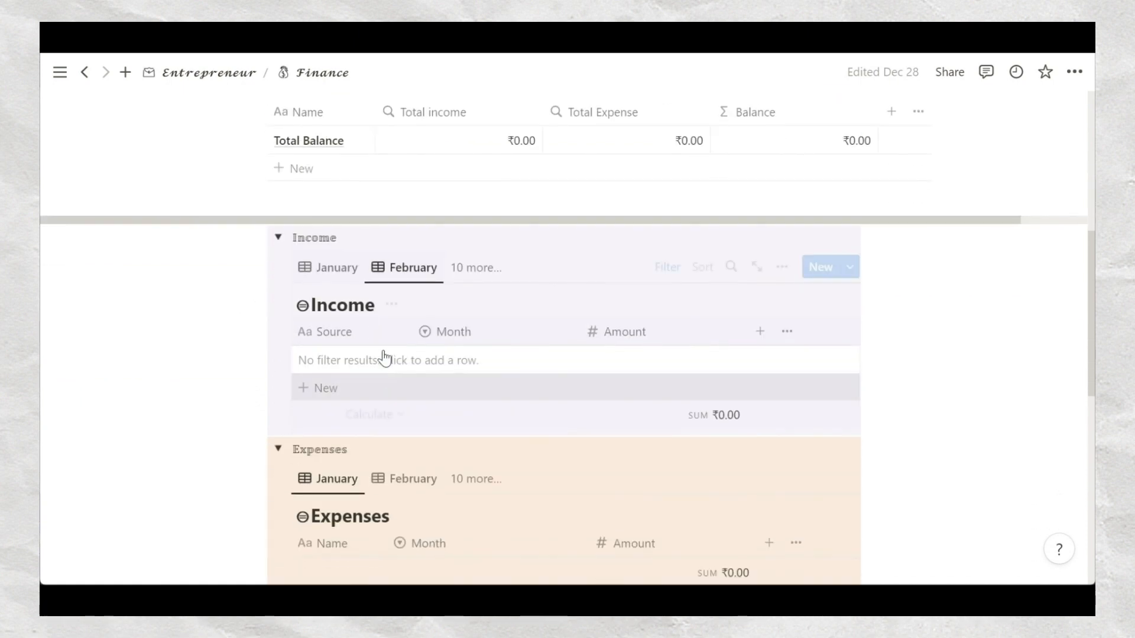
scroll(463, 487, "up", 8)
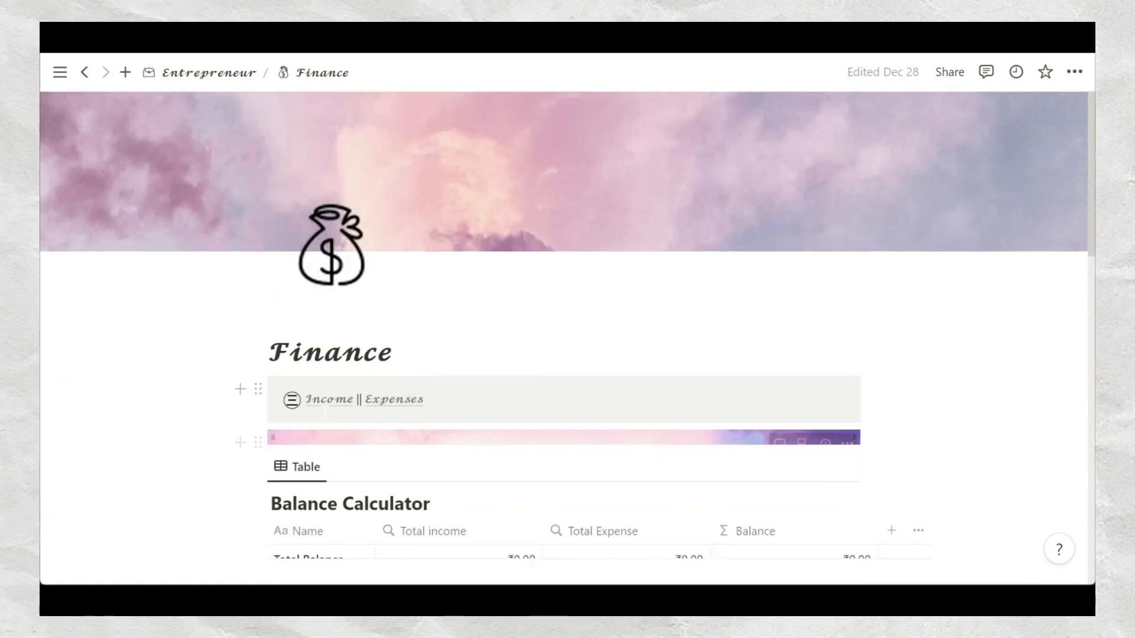
left_click(328, 401)
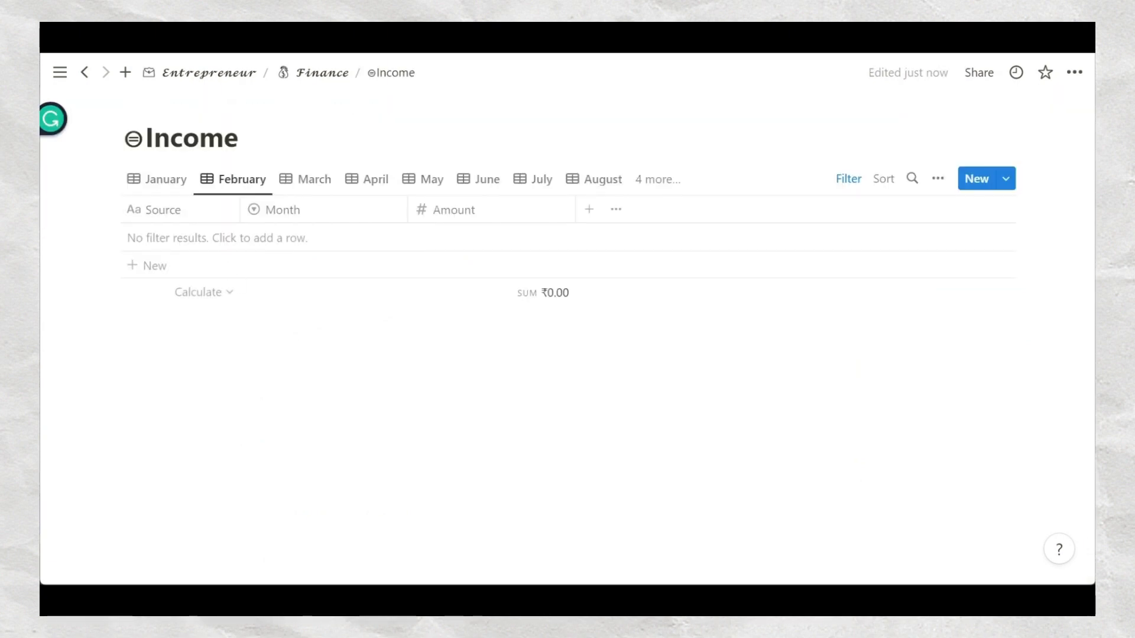
left_click(323, 72)
scroll(395, 236, "down", 3)
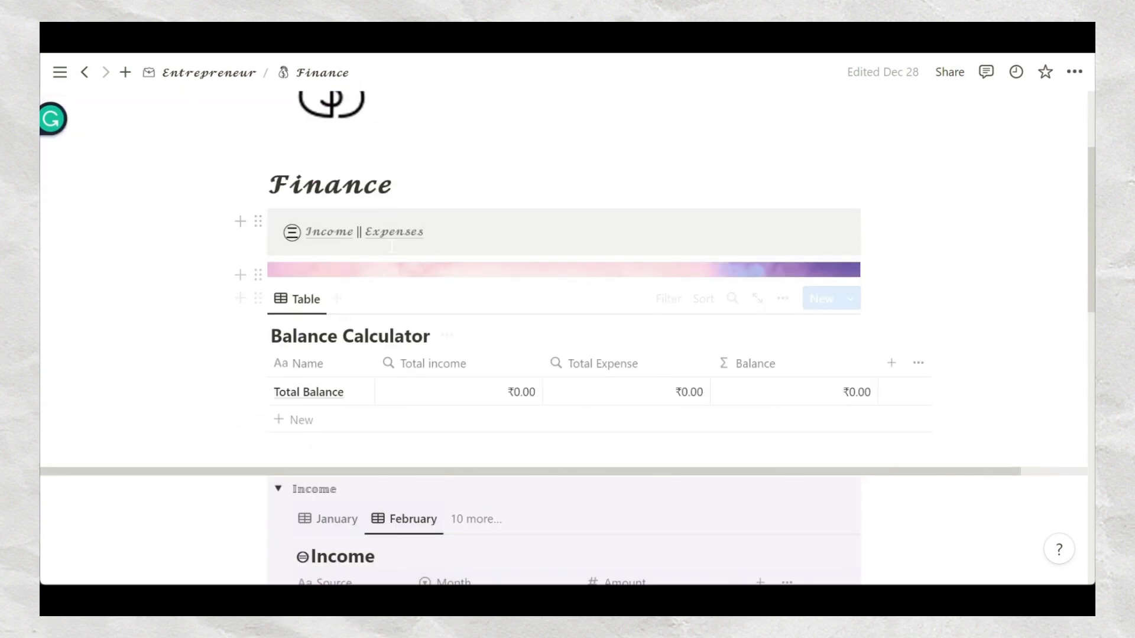
left_click(395, 232)
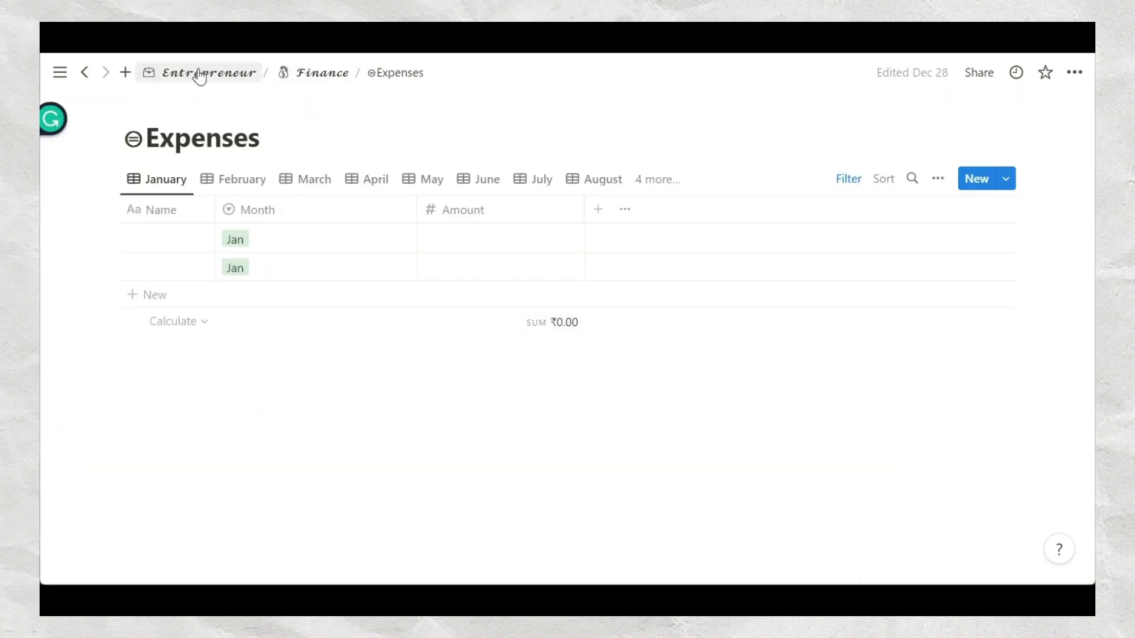
Return to the Entrepreneur dashboard and open the Marketing page.
left_click(200, 73)
scroll(535, 218, "down", 3)
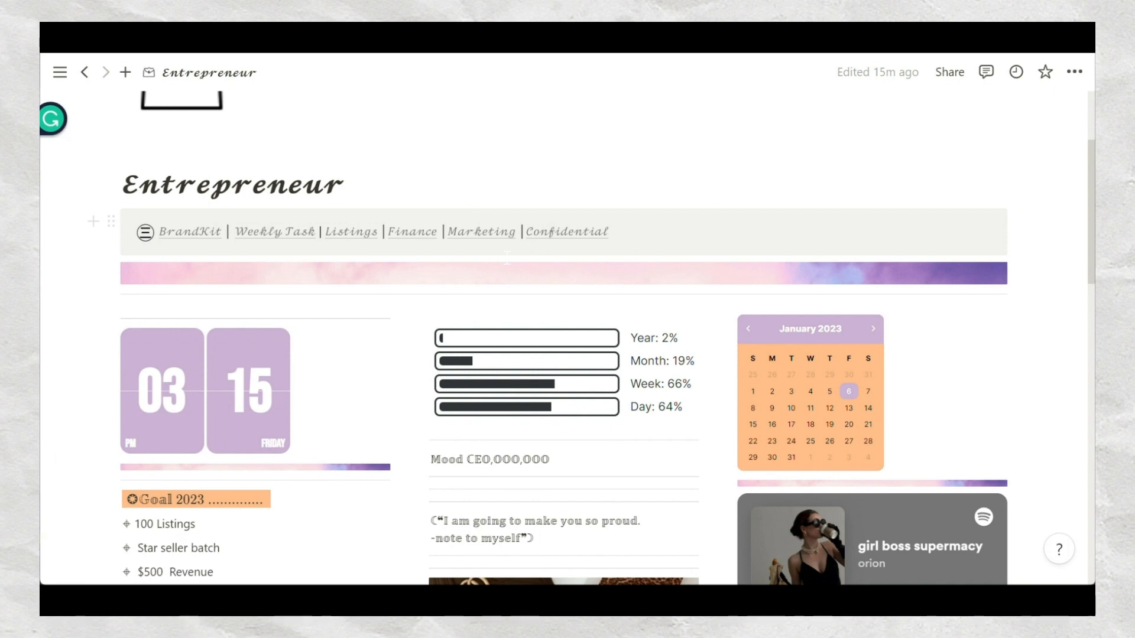
left_click(491, 231)
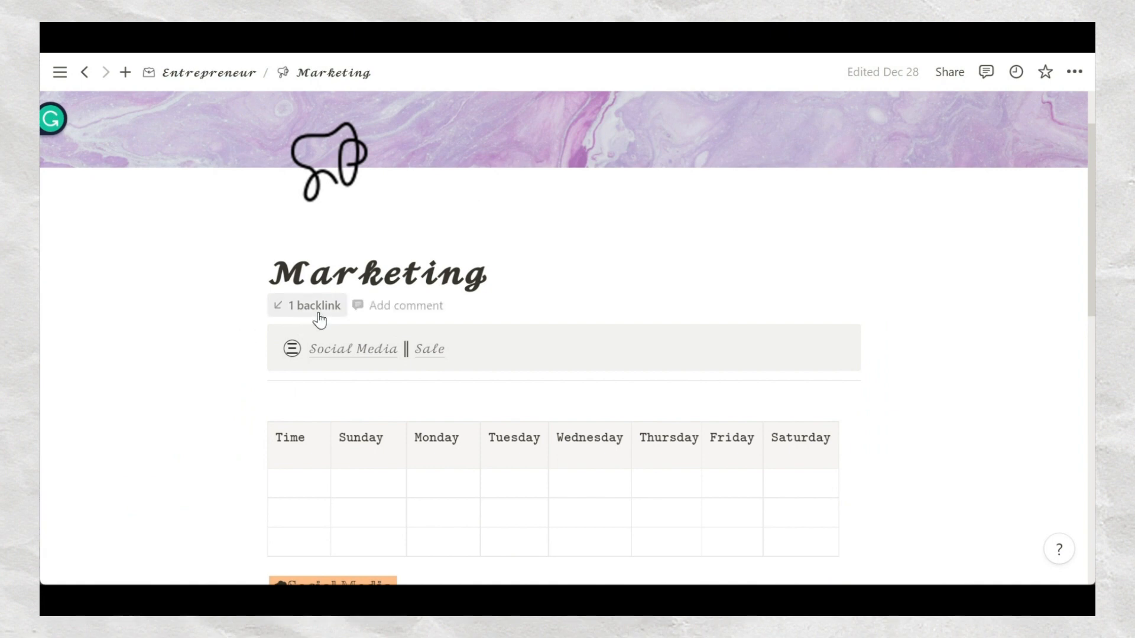
Customize the Marketing page view by setting Top-level page discussions and Backlinks to Off.
left_click(1075, 72)
left_click(960, 281)
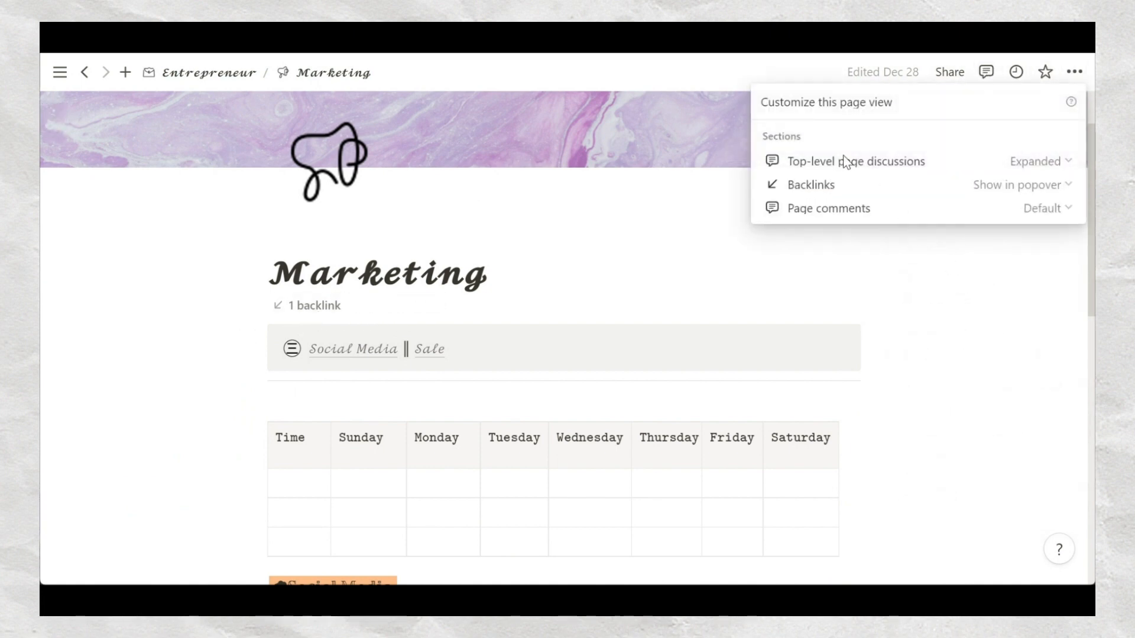
left_click(1043, 165)
left_click(967, 214)
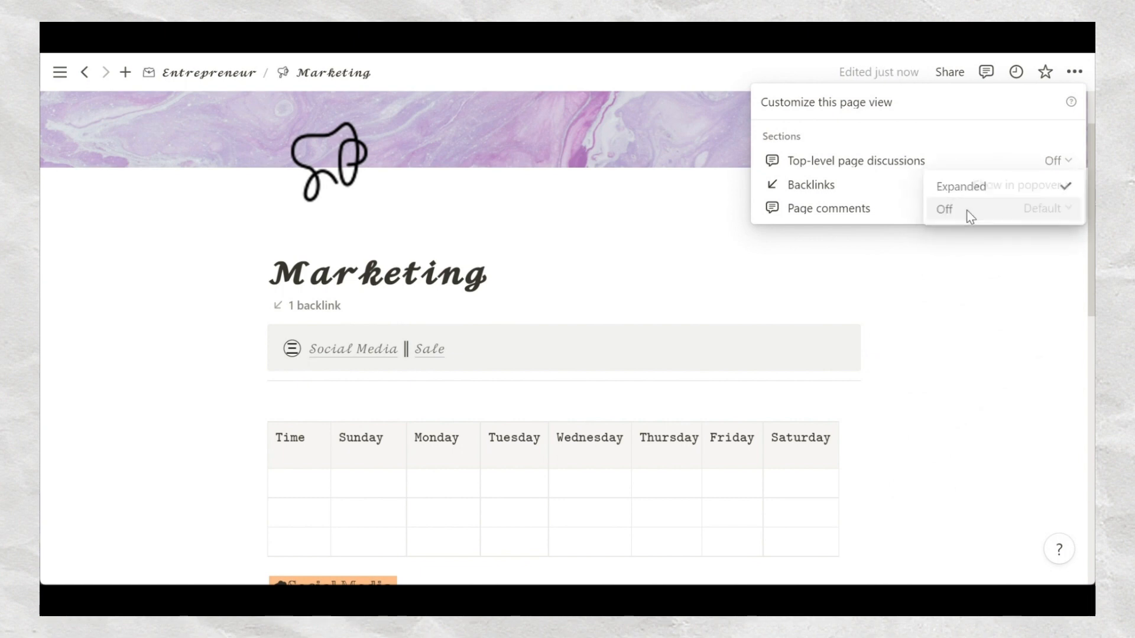
left_click(1029, 187)
left_click(999, 235)
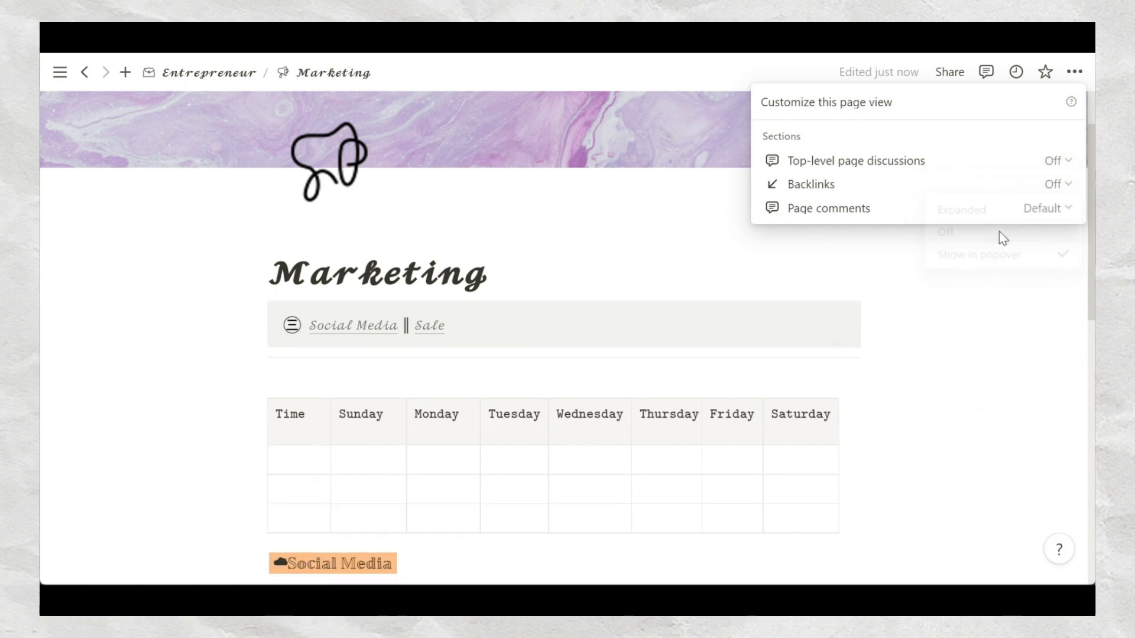
Close the page view settings and look over the Marketing page's weekly schedule table and Social Media section.
left_click(1008, 272)
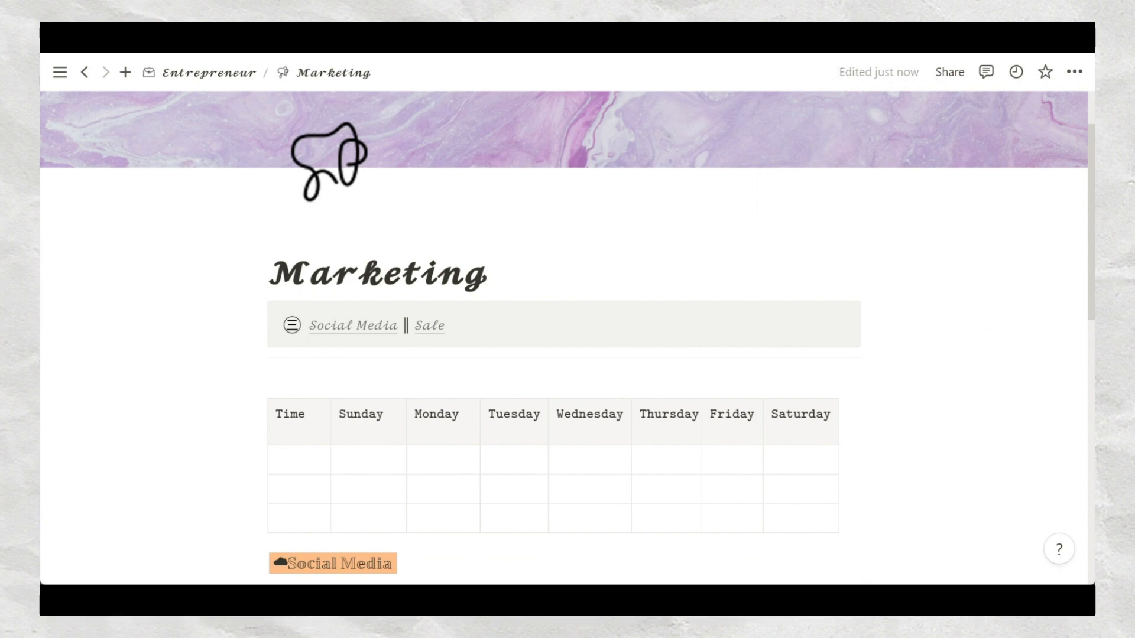
scroll(568, 319, "down", 3)
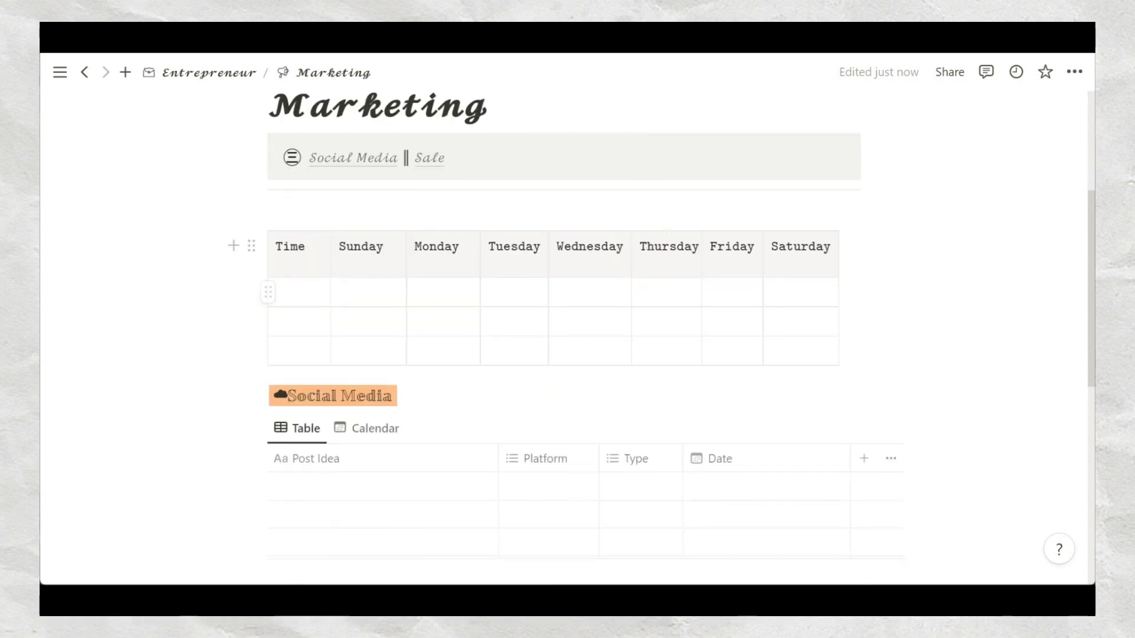
scroll(568, 319, "up", 2)
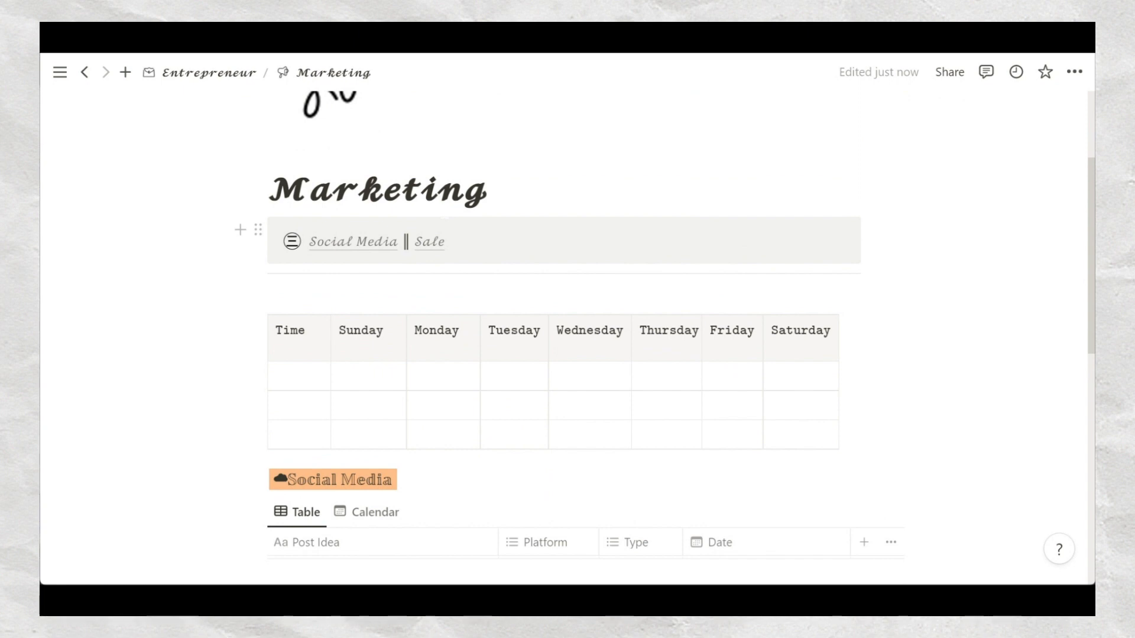
left_click(307, 294)
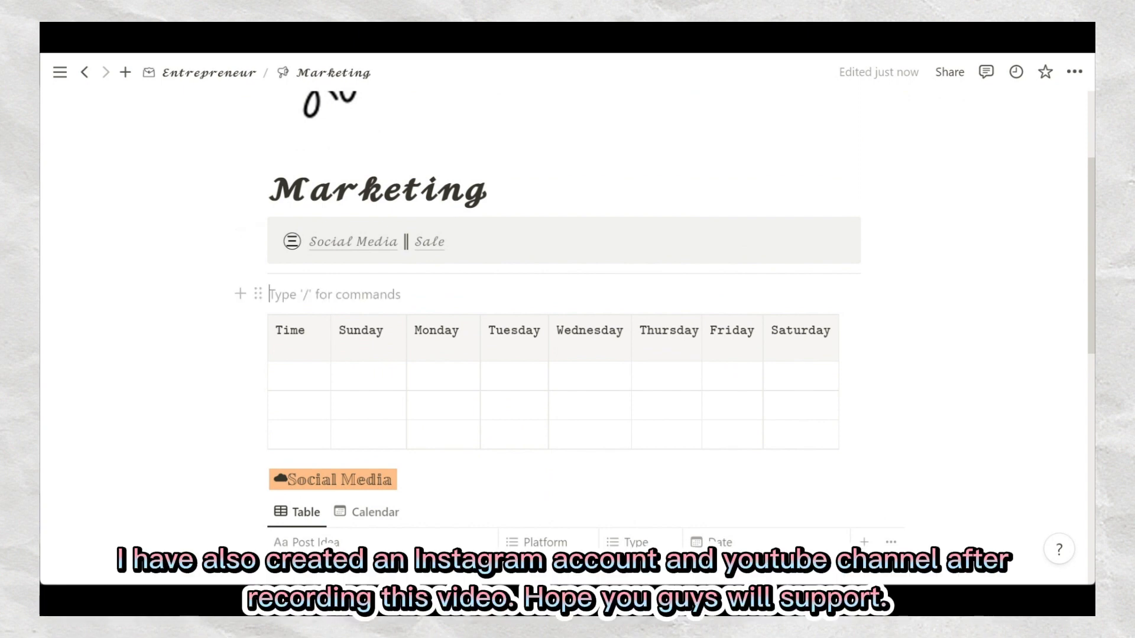
scroll(361, 322, "down", 2)
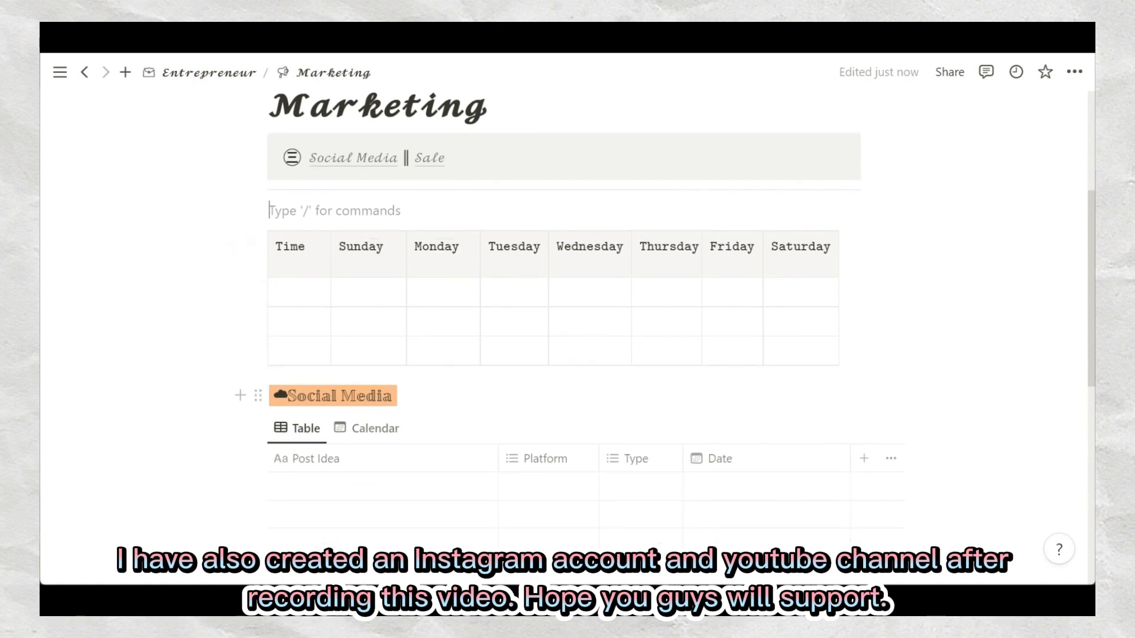
scroll(362, 322, "down", 3)
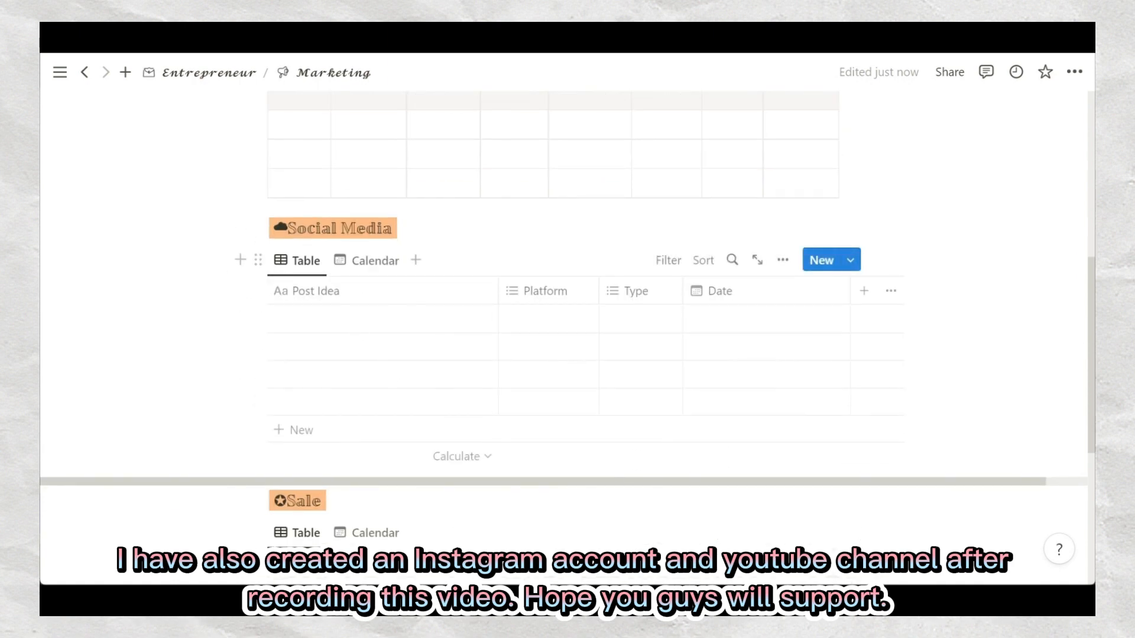
scroll(568, 355, "up", 2)
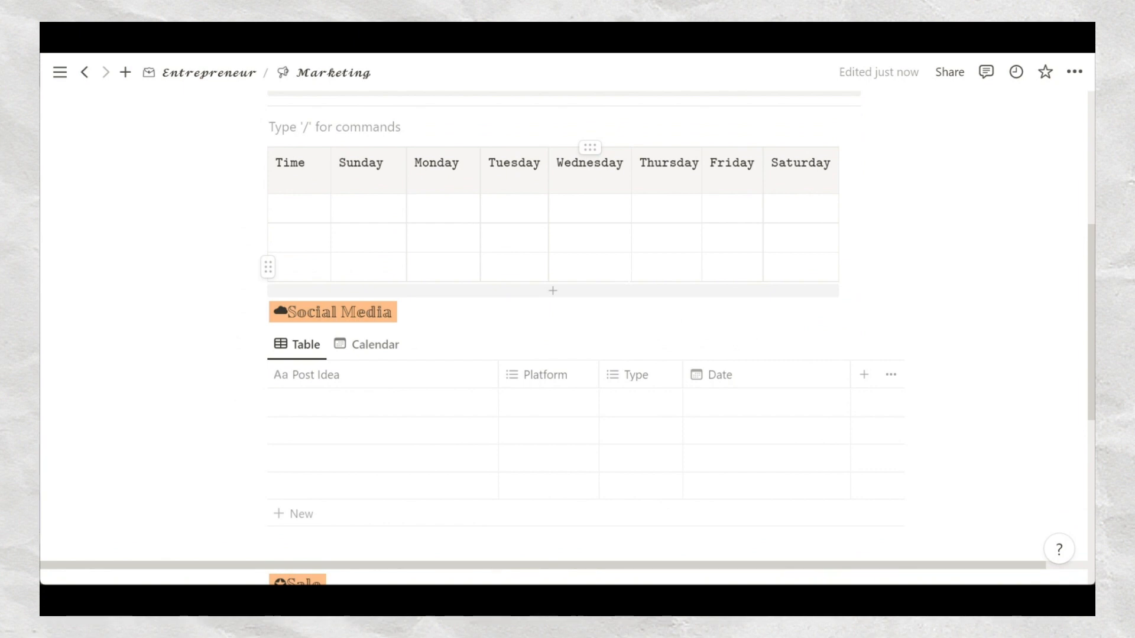
scroll(568, 337, "up", 2)
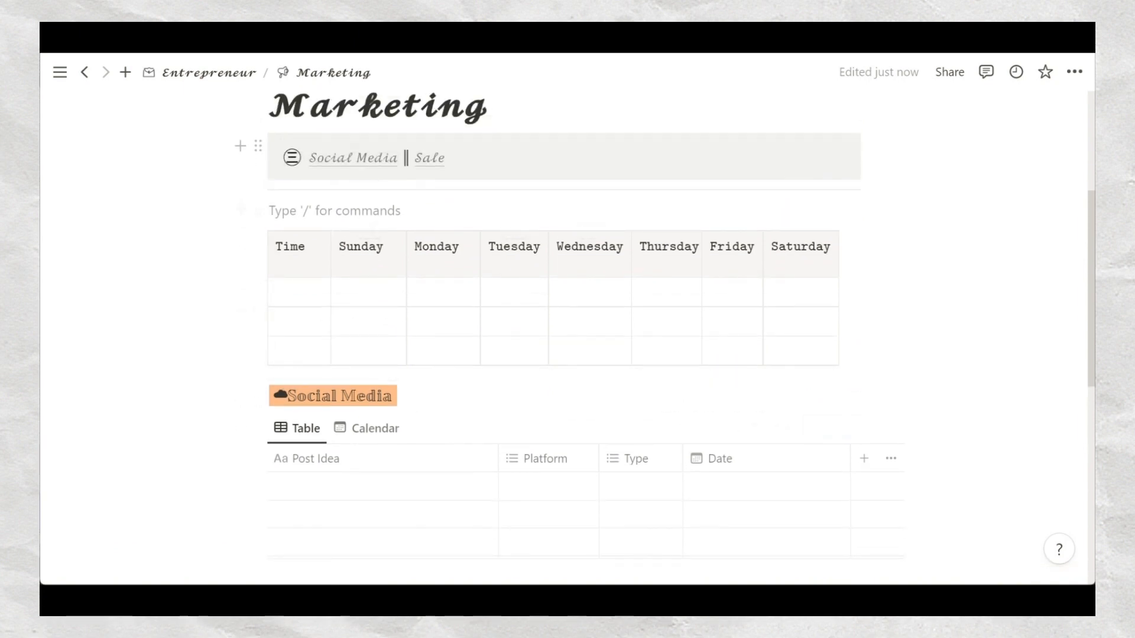
Fill the first row of the weekly schedule with "morning" as the time and "idea pin" under Sunday.
left_click(300, 292)
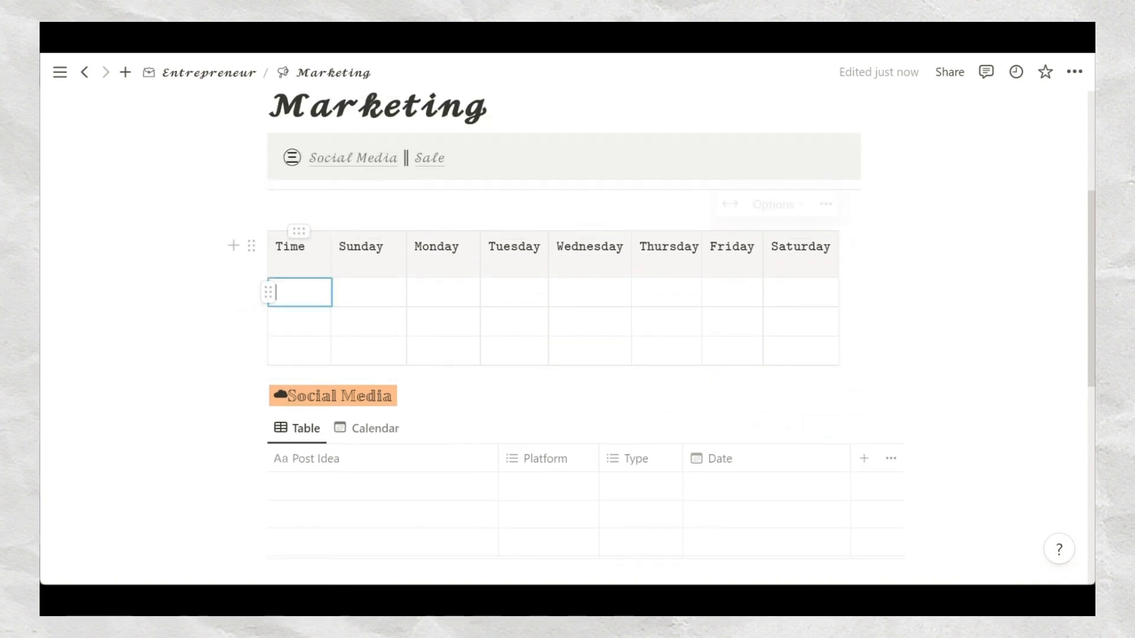
type("morning")
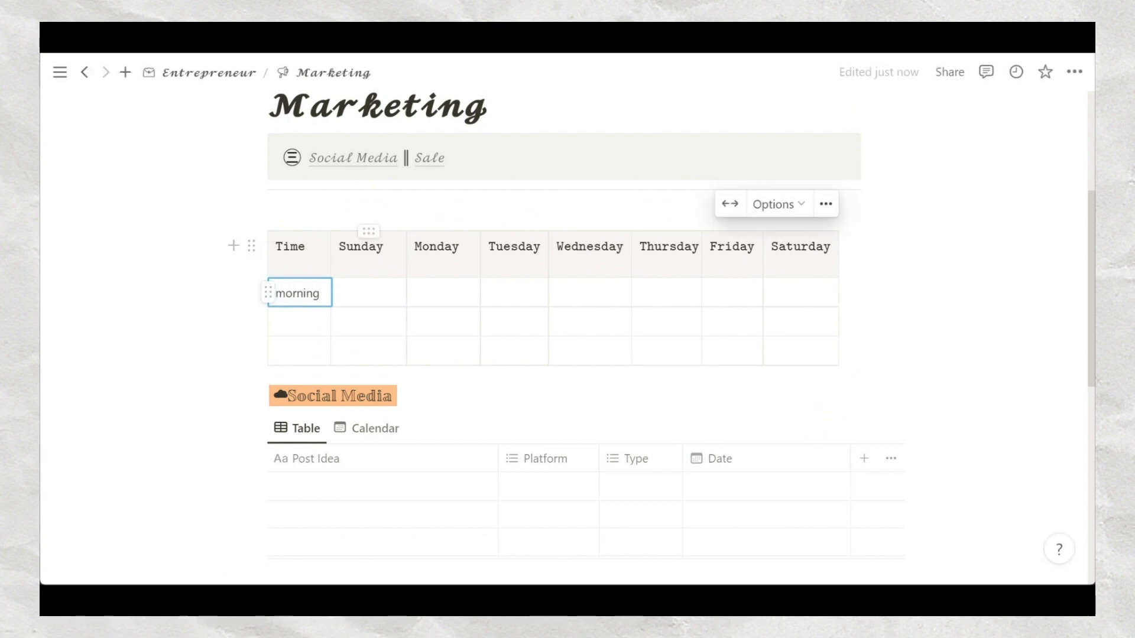
left_click(369, 293)
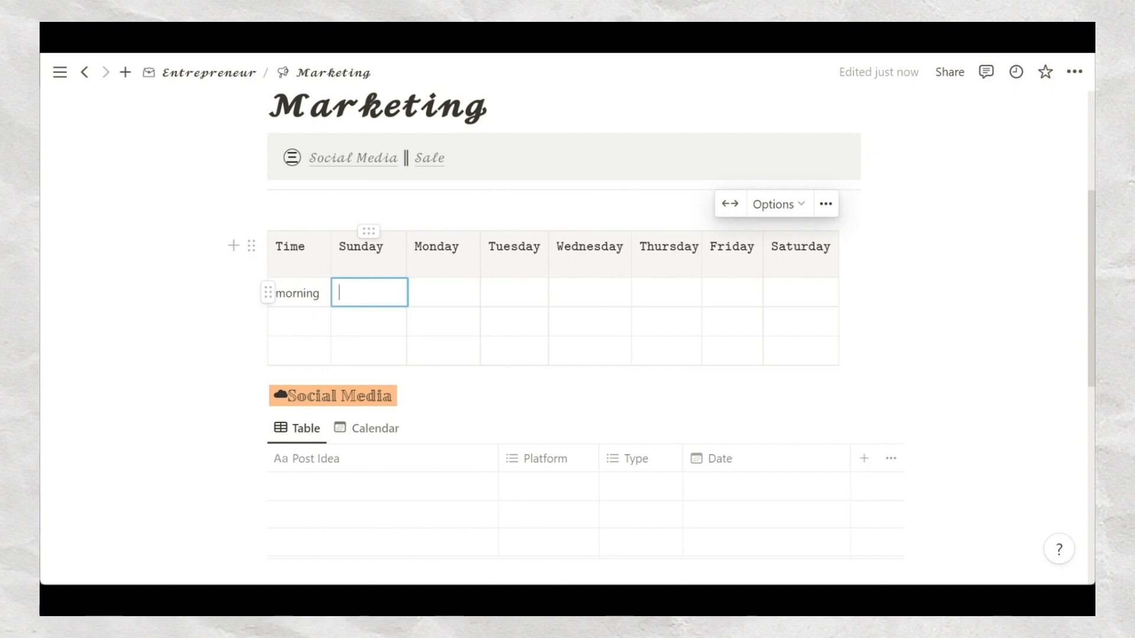
type("idea pin")
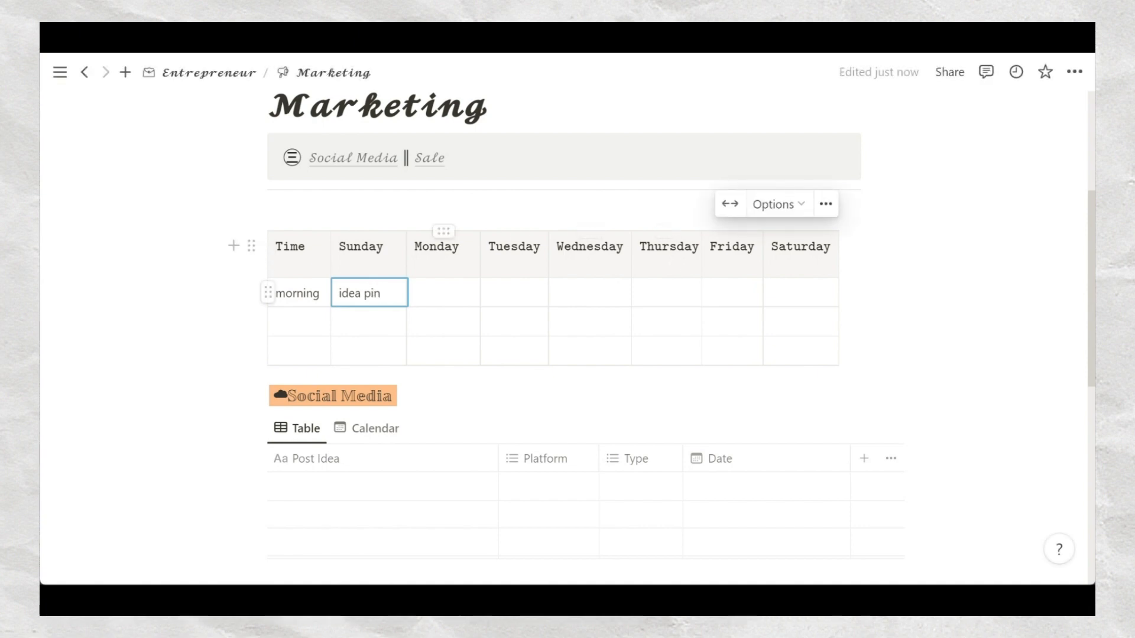
Fill the second row of the weekly schedule with "Evening" as the time and "post pin" under Monday.
left_click(415, 292)
left_click(415, 321)
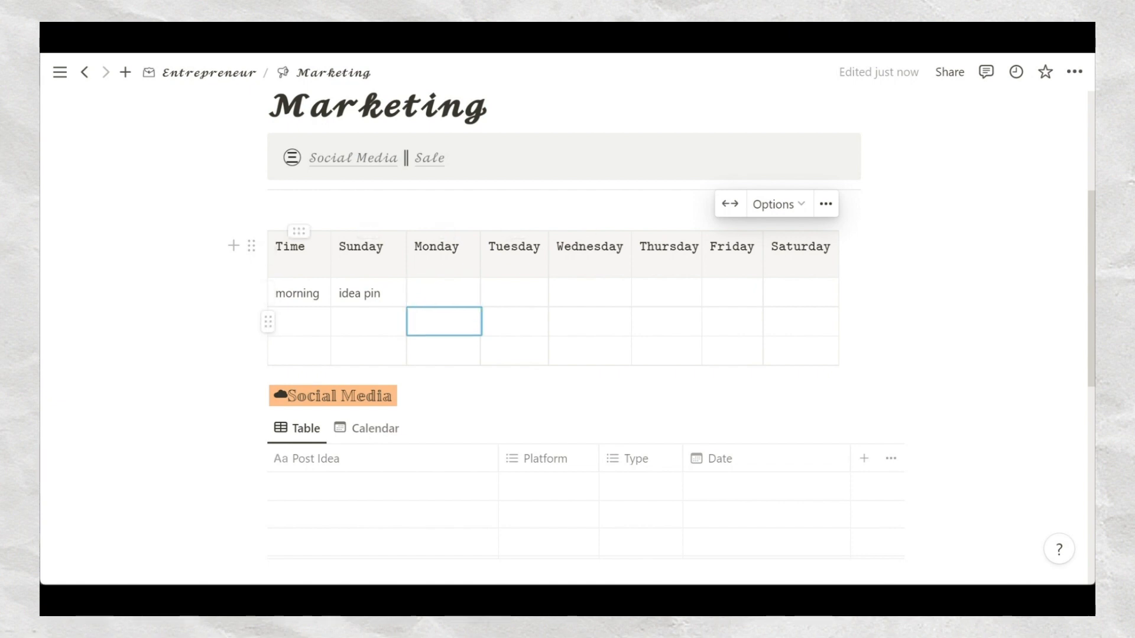
left_click(300, 322)
type("Evening")
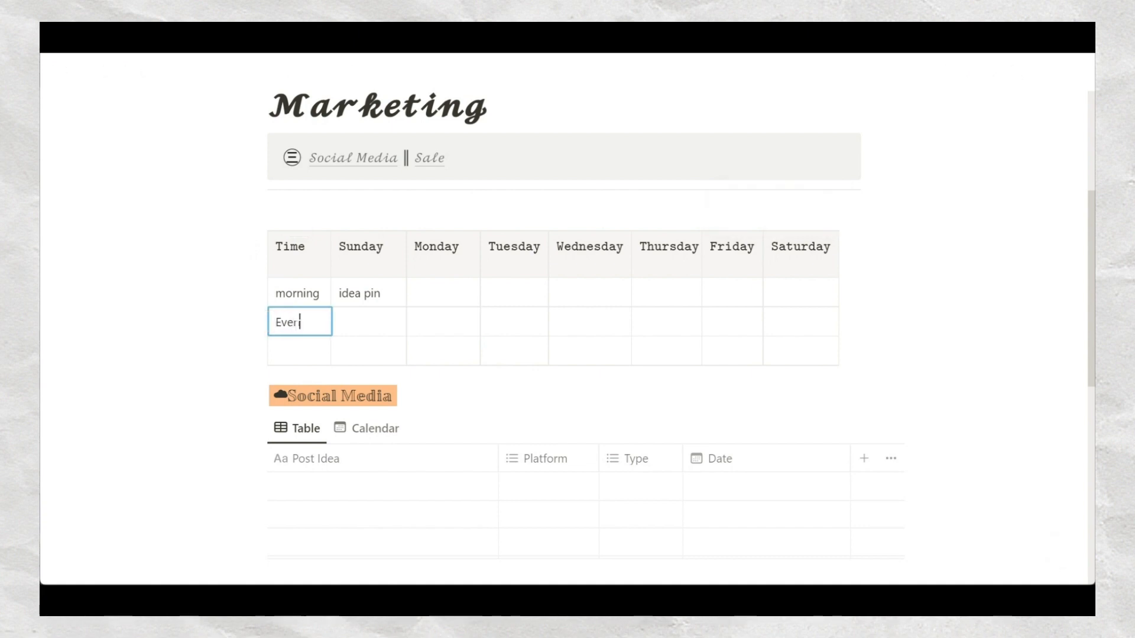
left_click(444, 322)
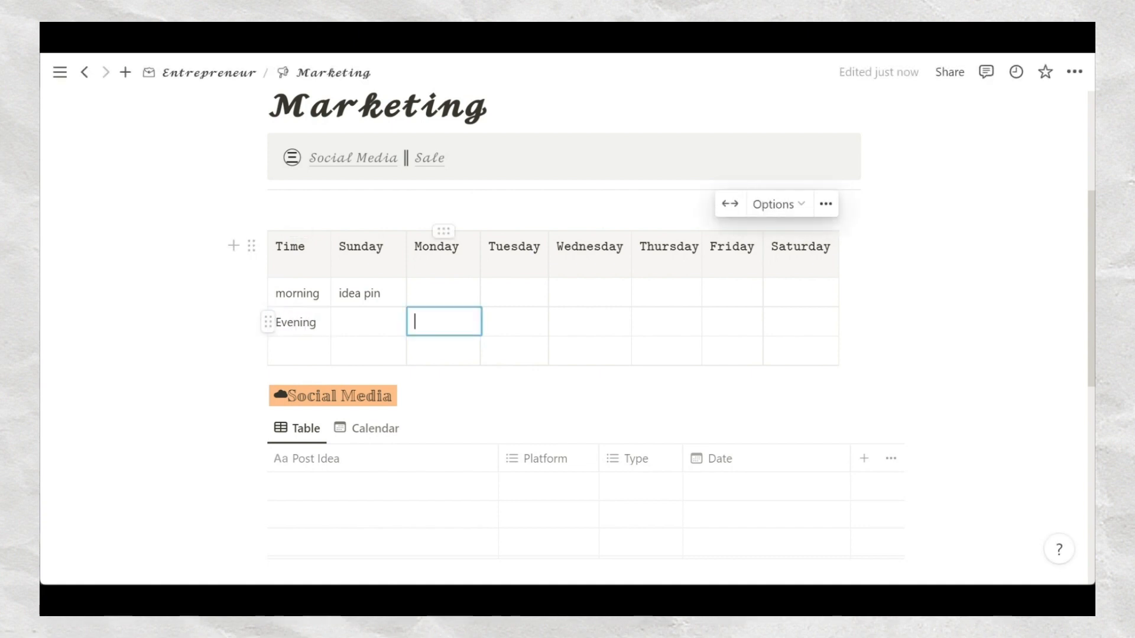
type("post pin")
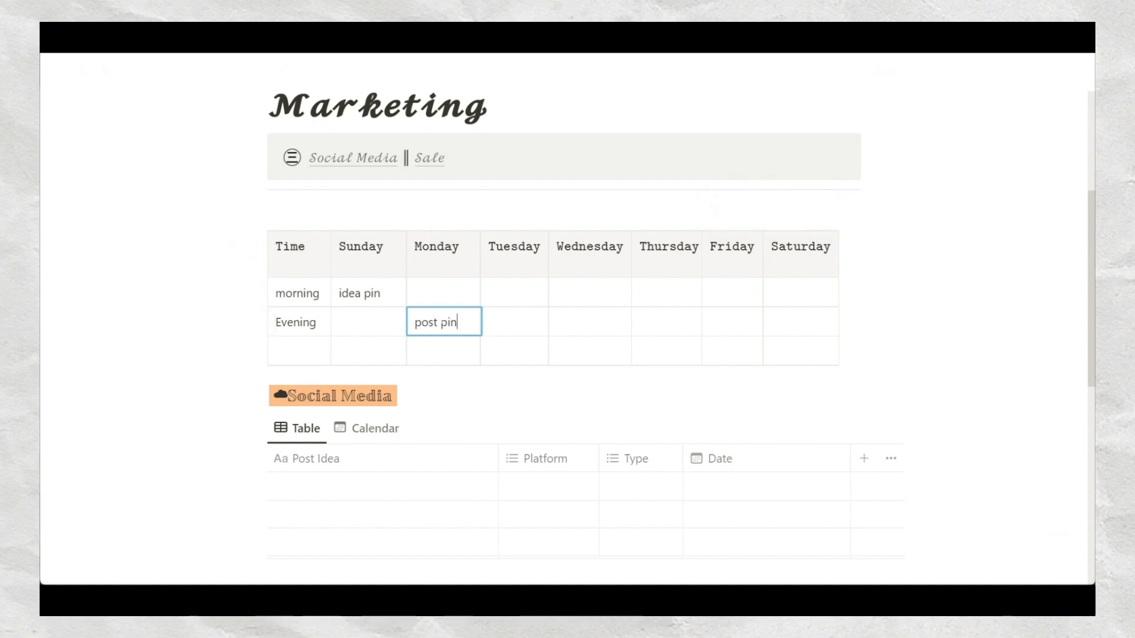
left_click(449, 395)
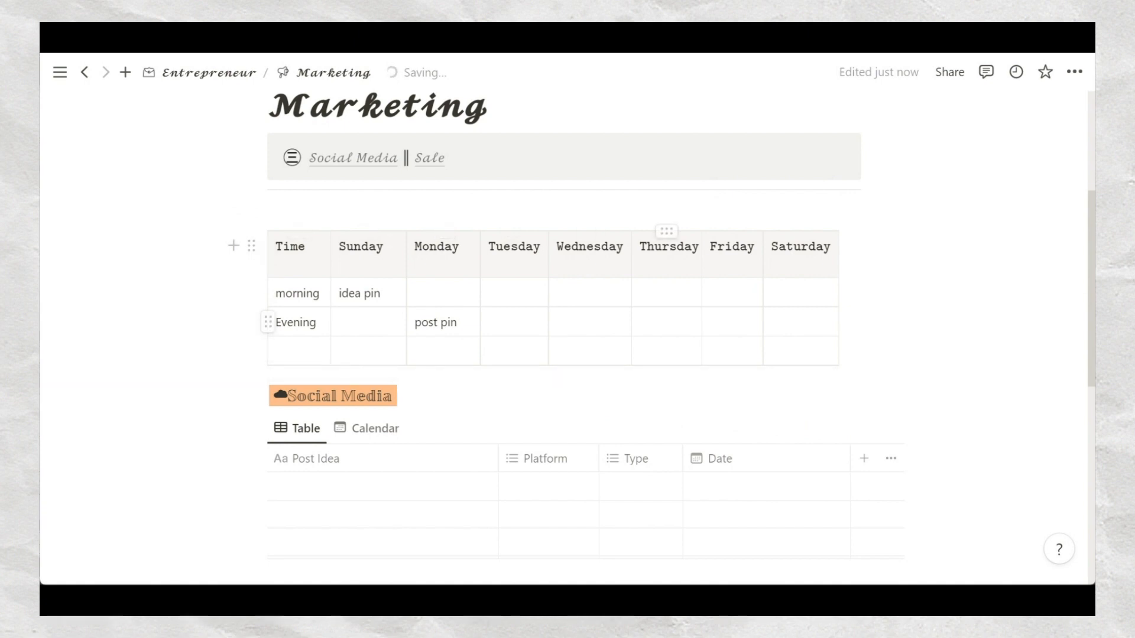
Add an entry to the Social Media table from its New Idea template.
scroll(562, 320, "down", 3)
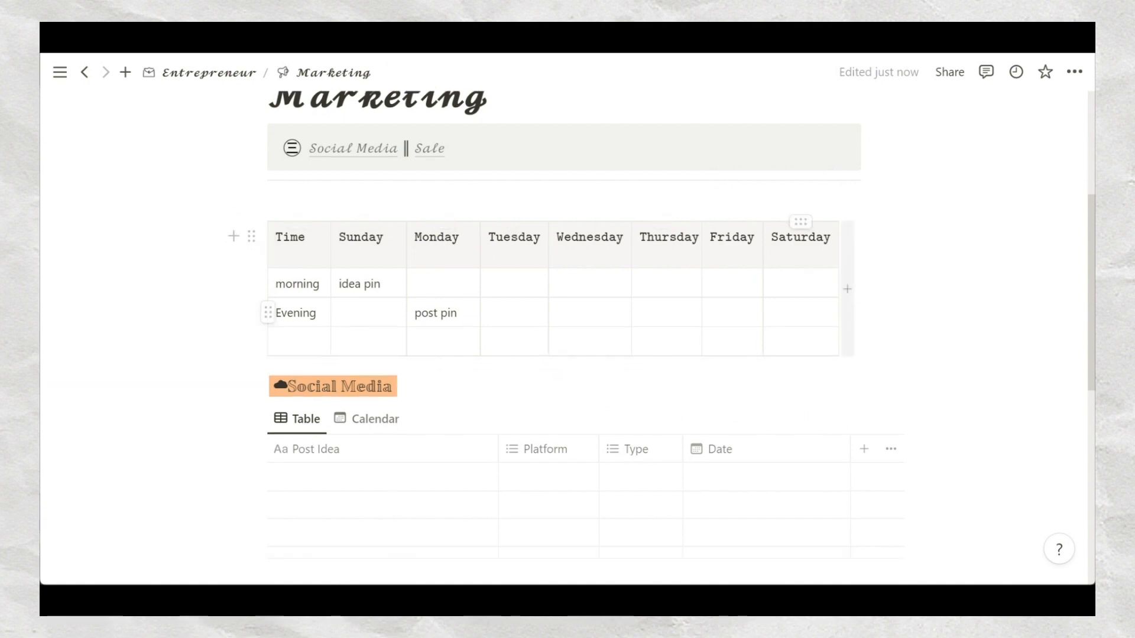
scroll(766, 318, "down", 2)
scroll(856, 316, "up", 3)
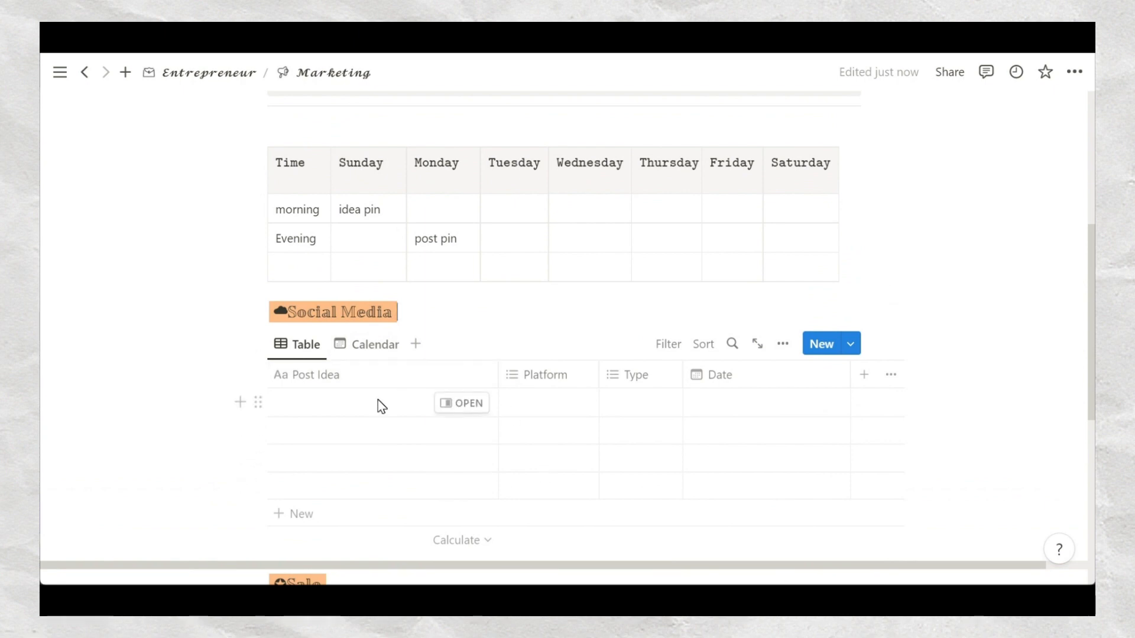
left_click(850, 344)
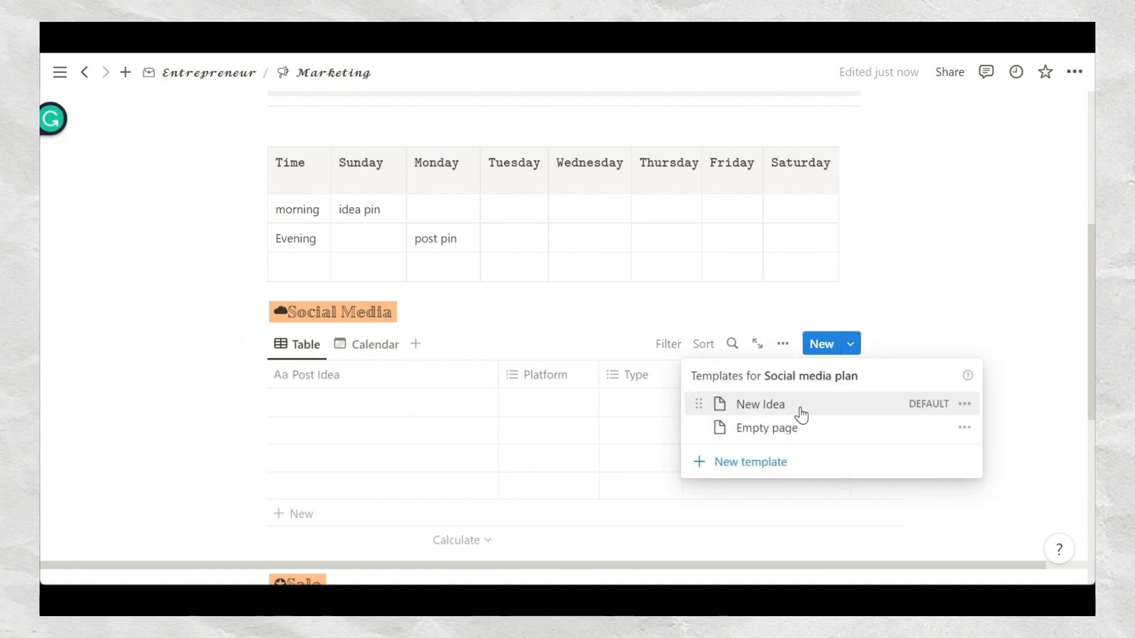
left_click(801, 409)
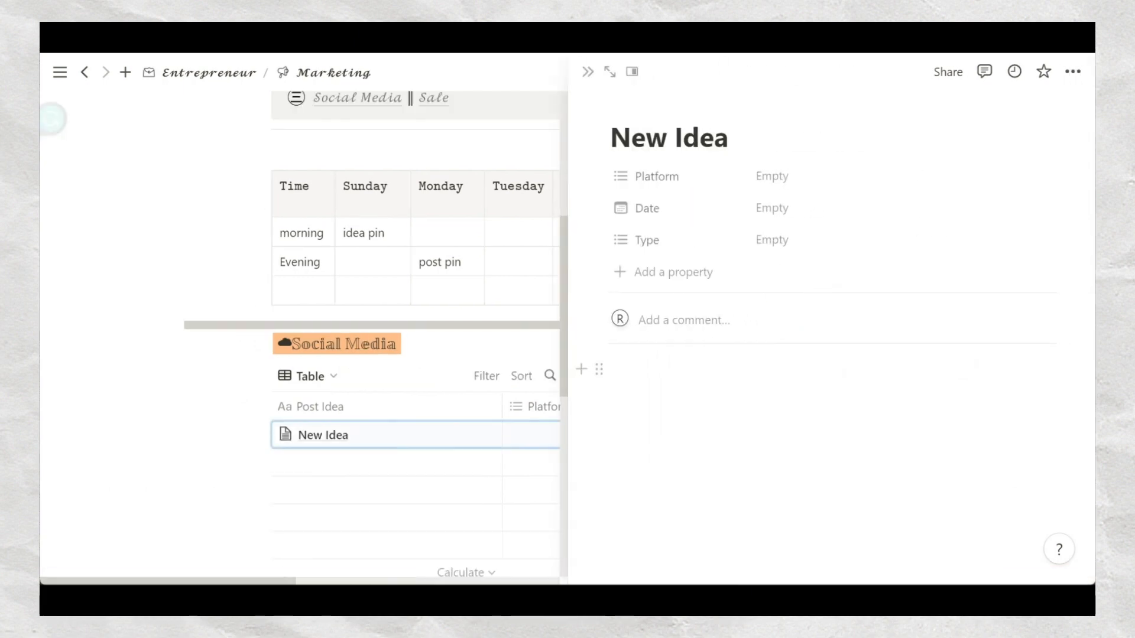
Examine the Platform, Date and Type choices of the New Idea entry without setting any, and close the entry.
left_click(774, 176)
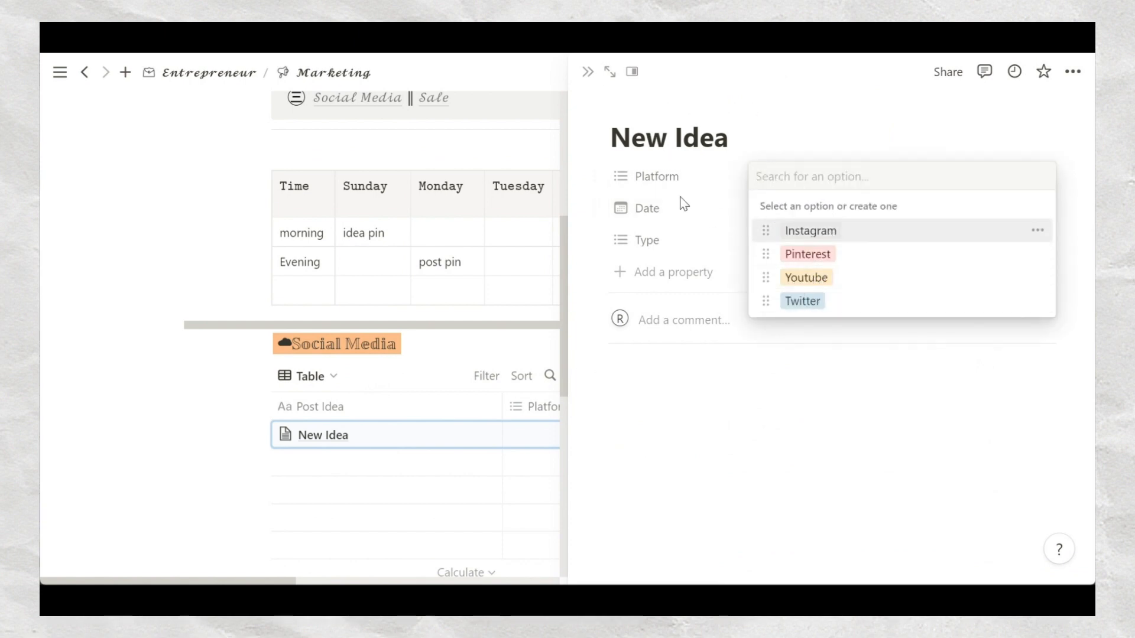
left_click(732, 389)
left_click(813, 210)
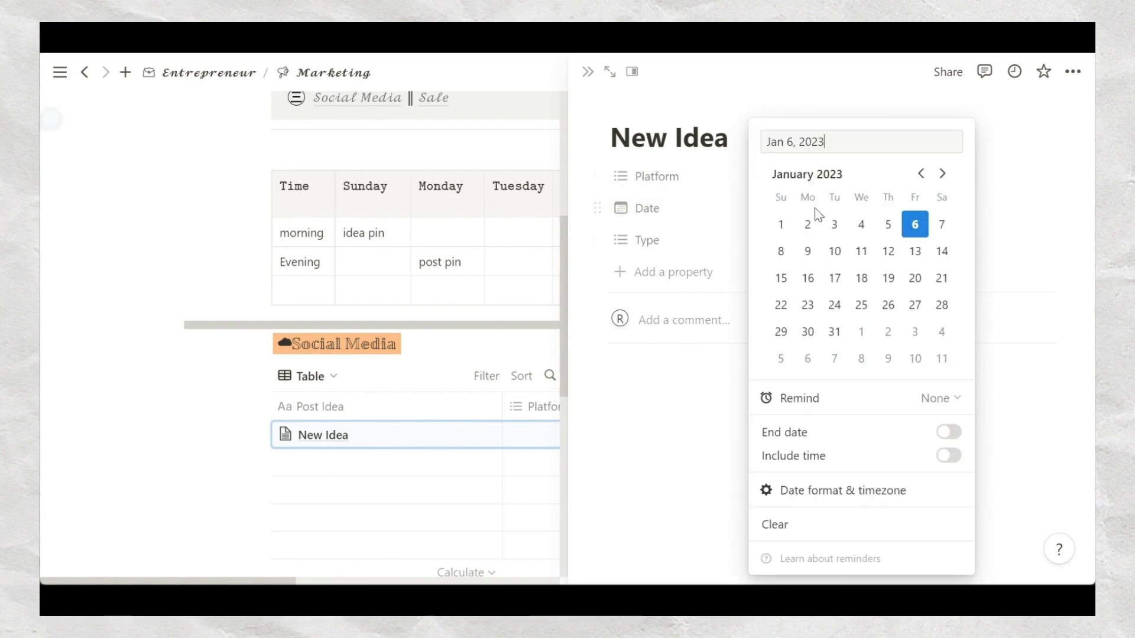
left_click(693, 447)
left_click(761, 245)
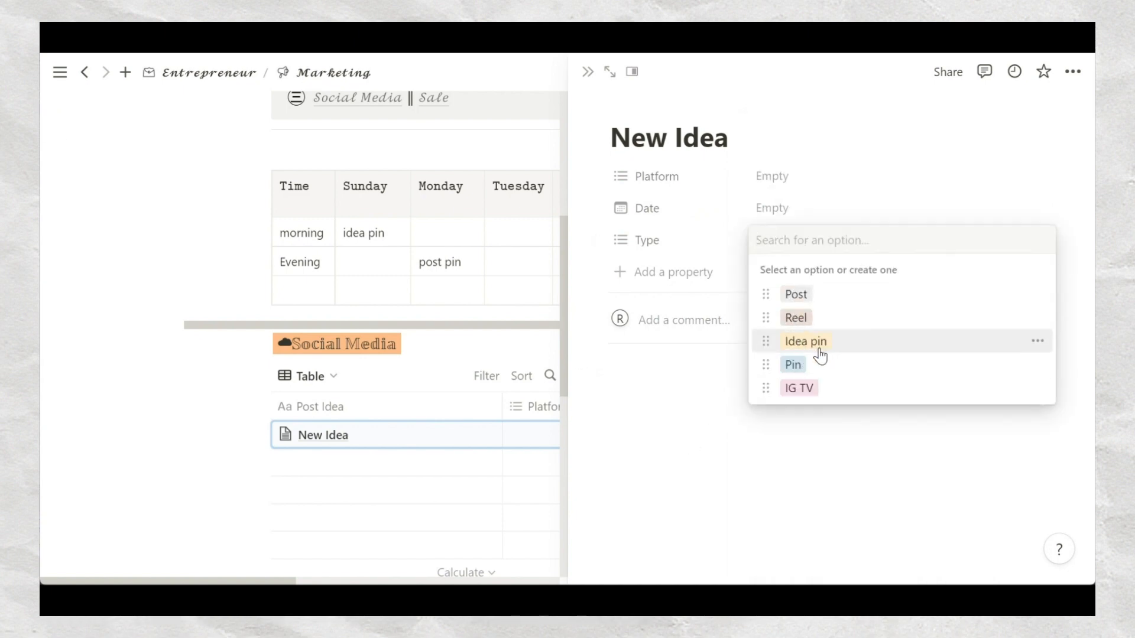
left_click(637, 427)
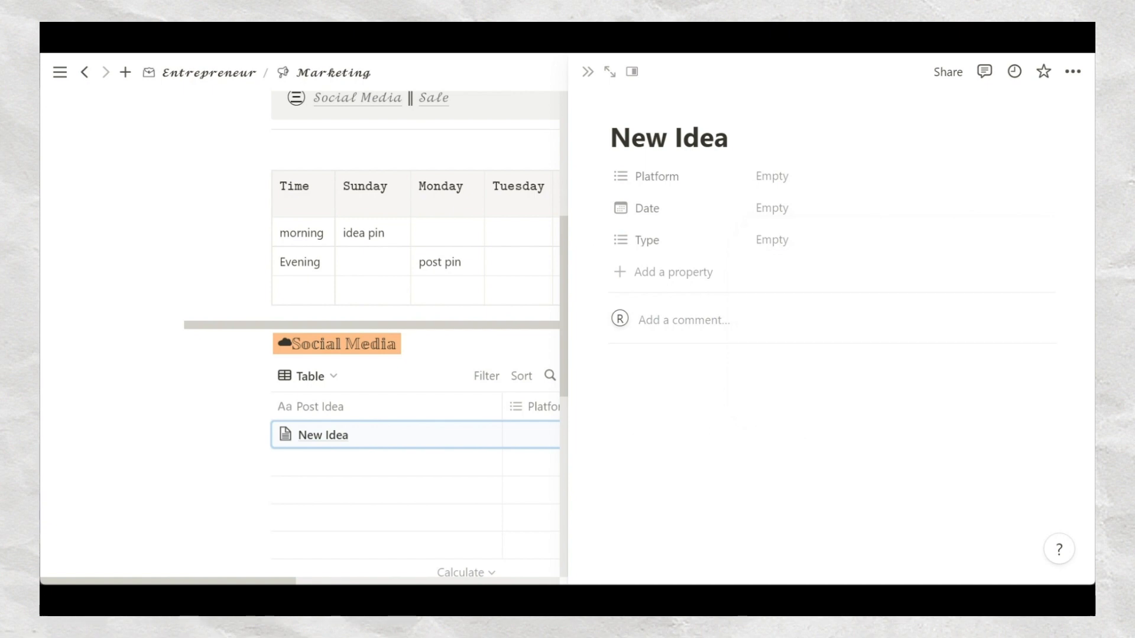
left_click(784, 245)
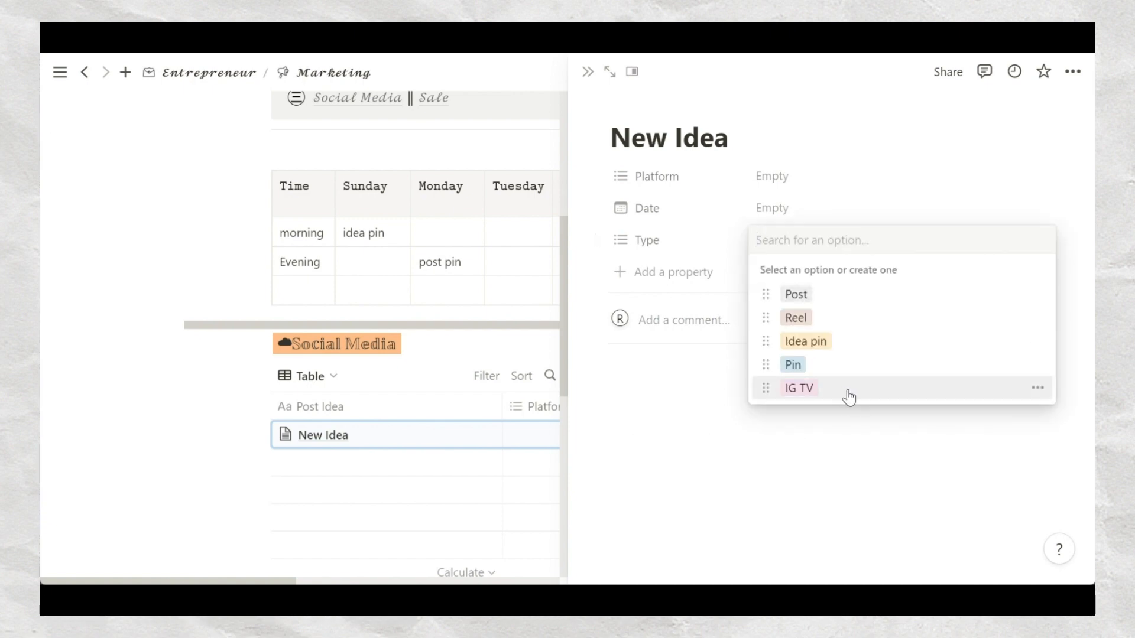
left_click(694, 442)
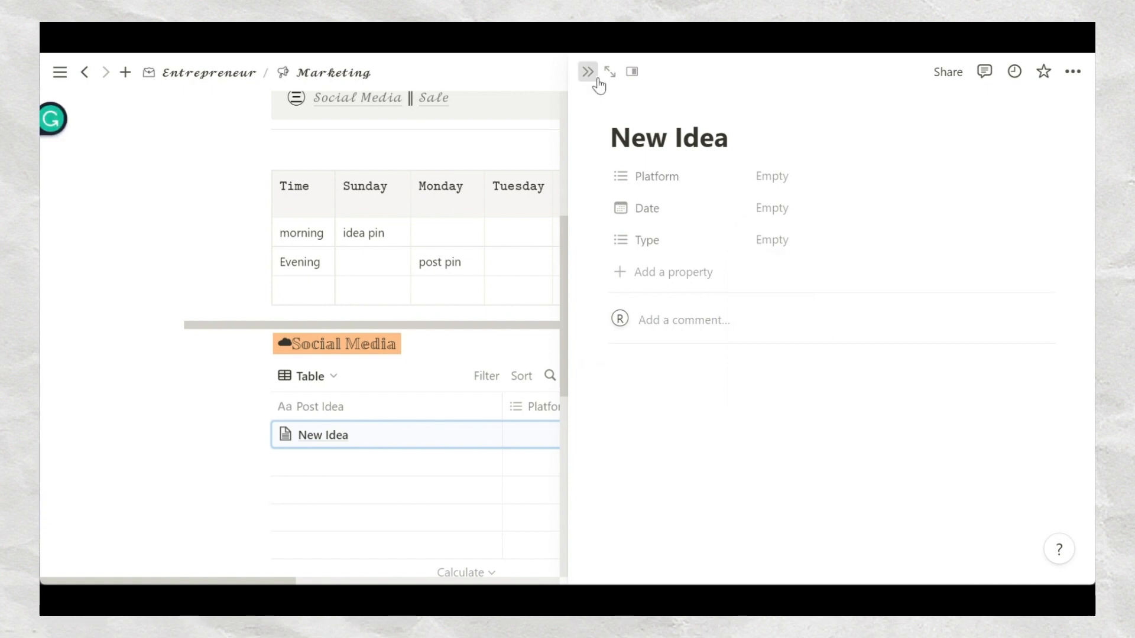
left_click(588, 72)
Look over the Social Media and Sale tables on the Marketing page.
scroll(568, 337, "down", 1)
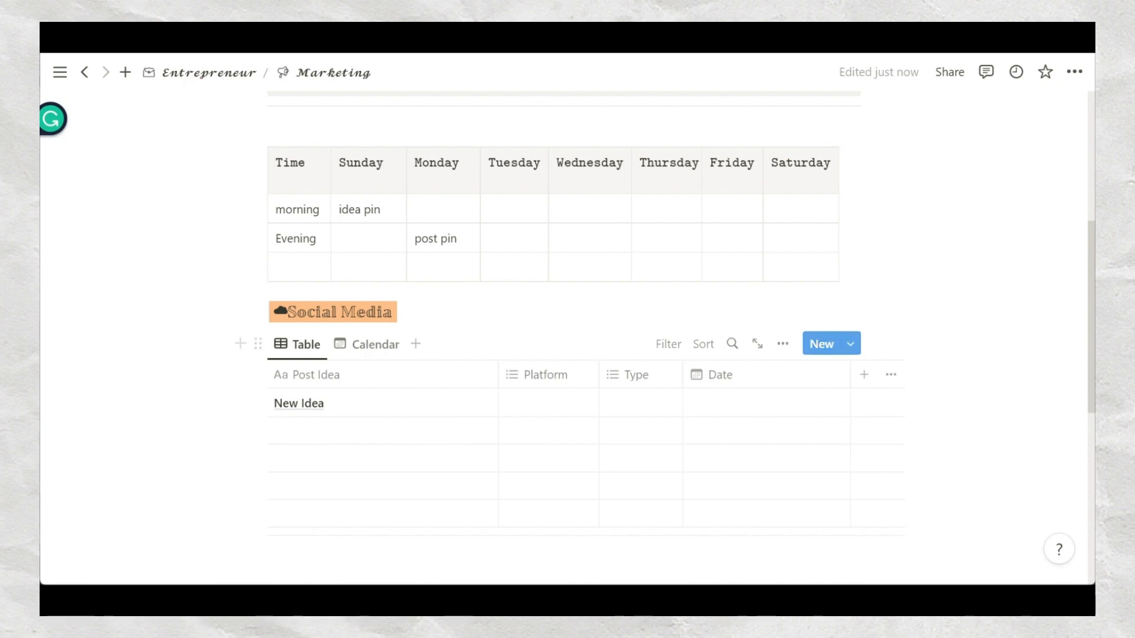
left_click(397, 312)
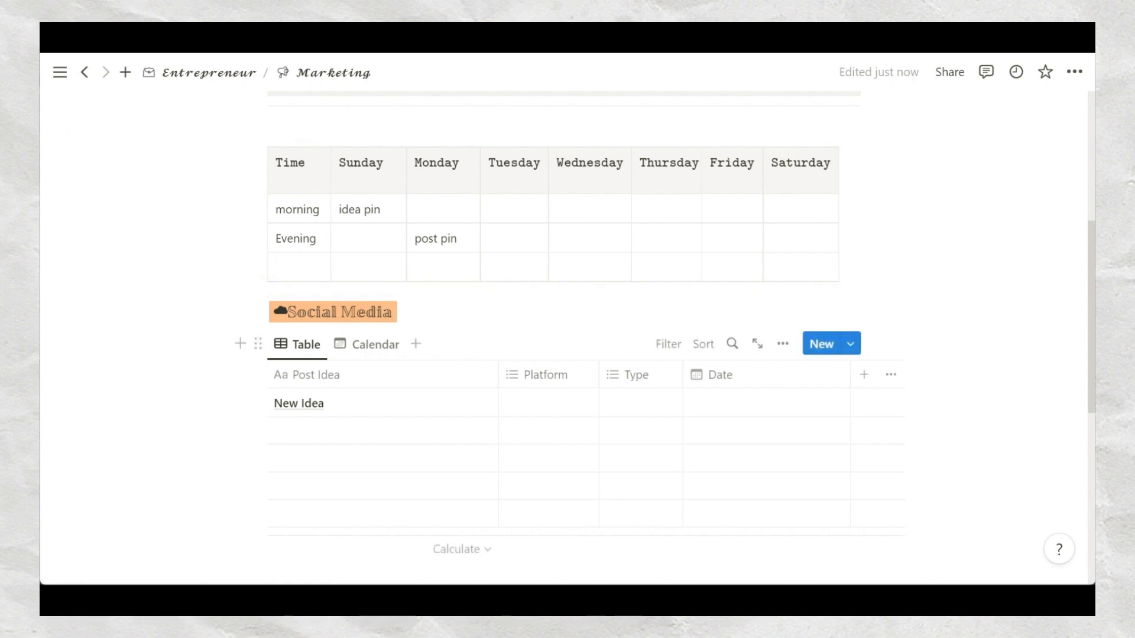
scroll(580, 381, "down", 2)
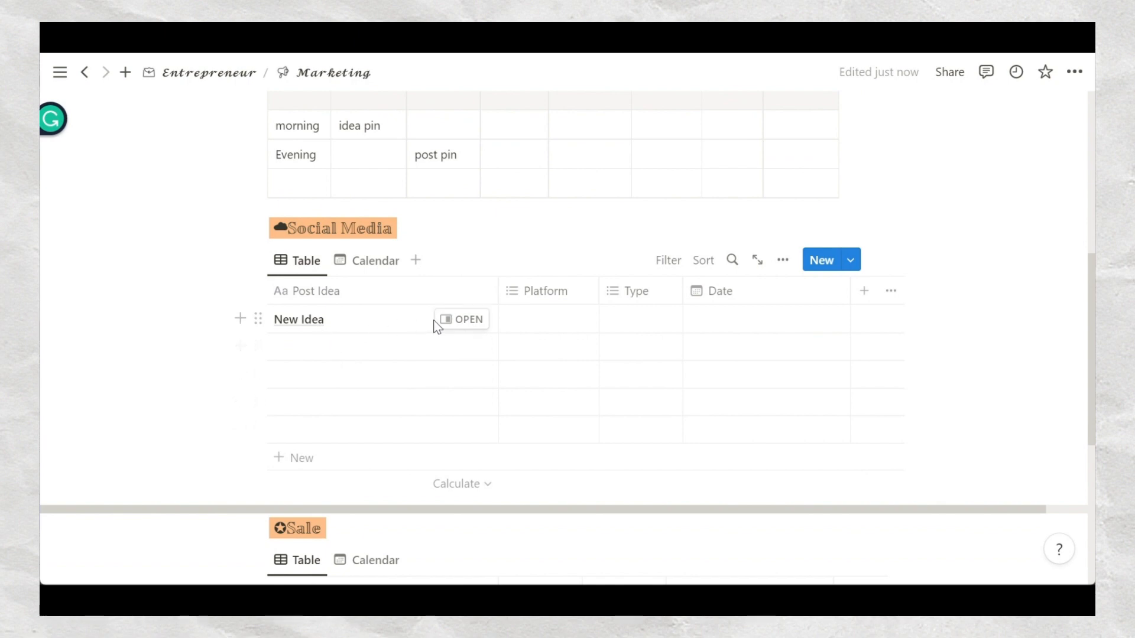
scroll(472, 330, "down", 4)
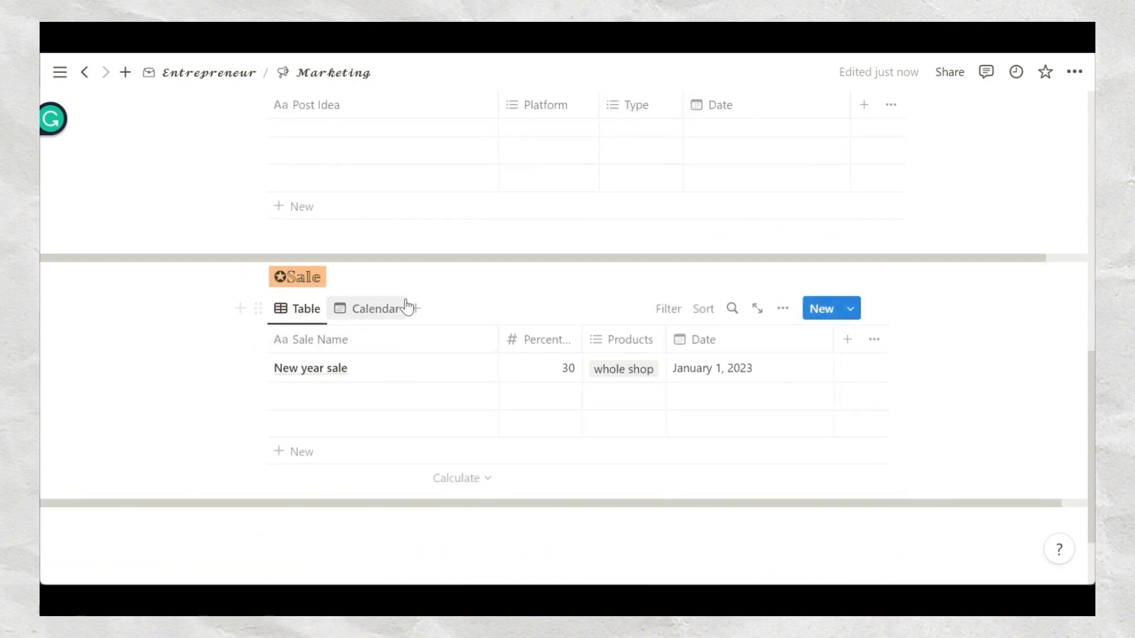
scroll(406, 303, "up", 5)
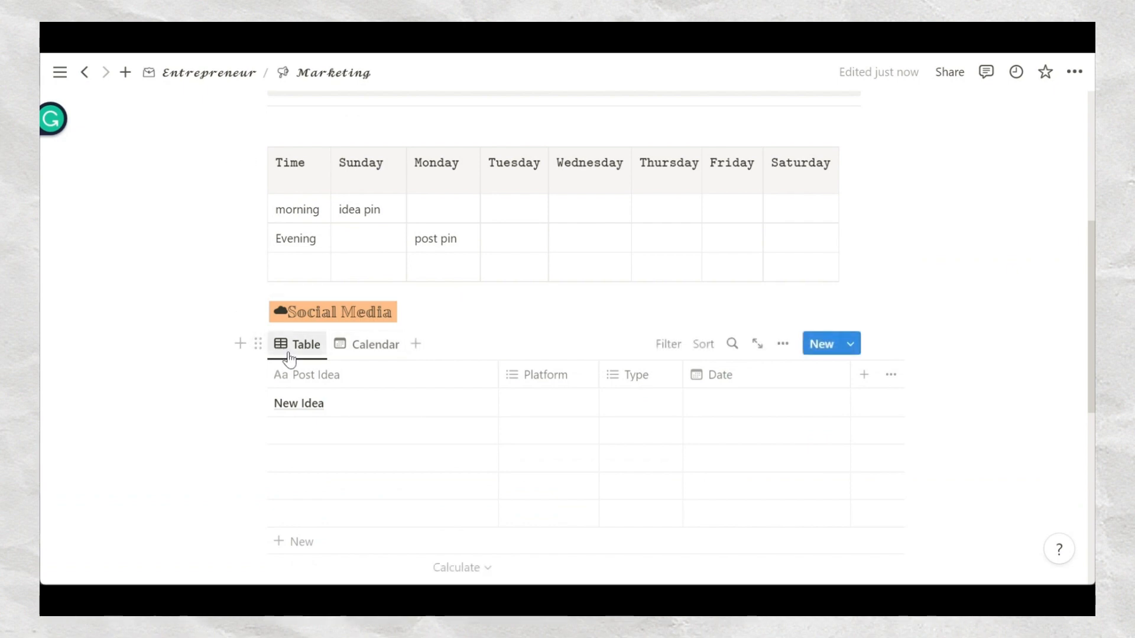
View the Social Media plan as a calendar, return to its Table view, and switch to Calendar again.
left_click(353, 350)
scroll(498, 321, "down", 4)
scroll(498, 321, "down", 4)
scroll(544, 300, "up", 5)
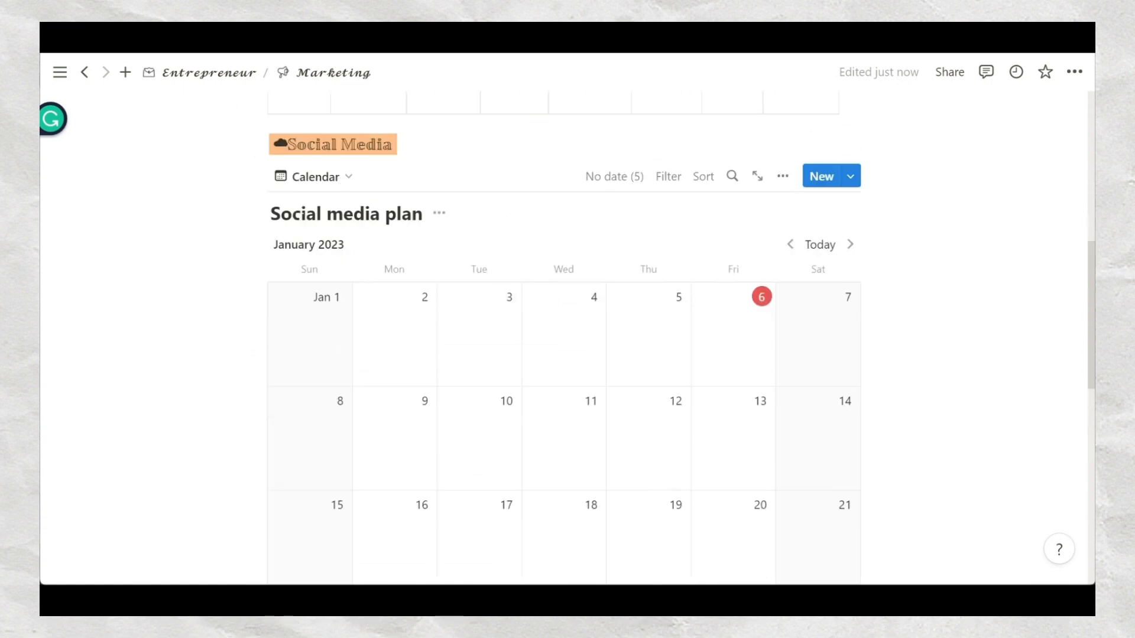
left_click(300, 180)
left_click(294, 260)
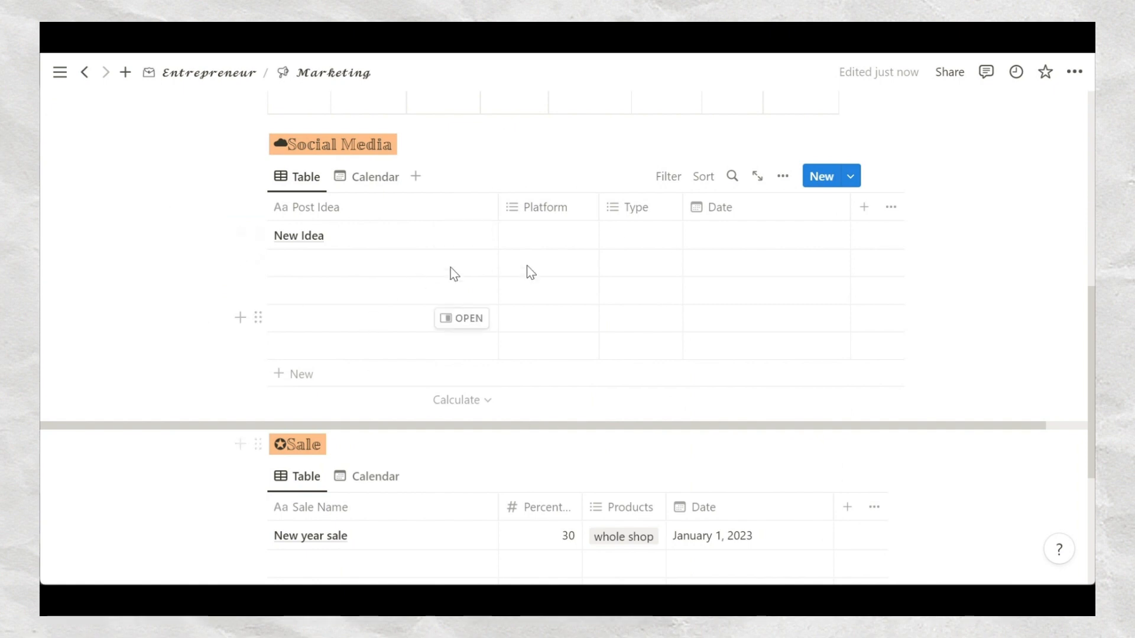
left_click(364, 177)
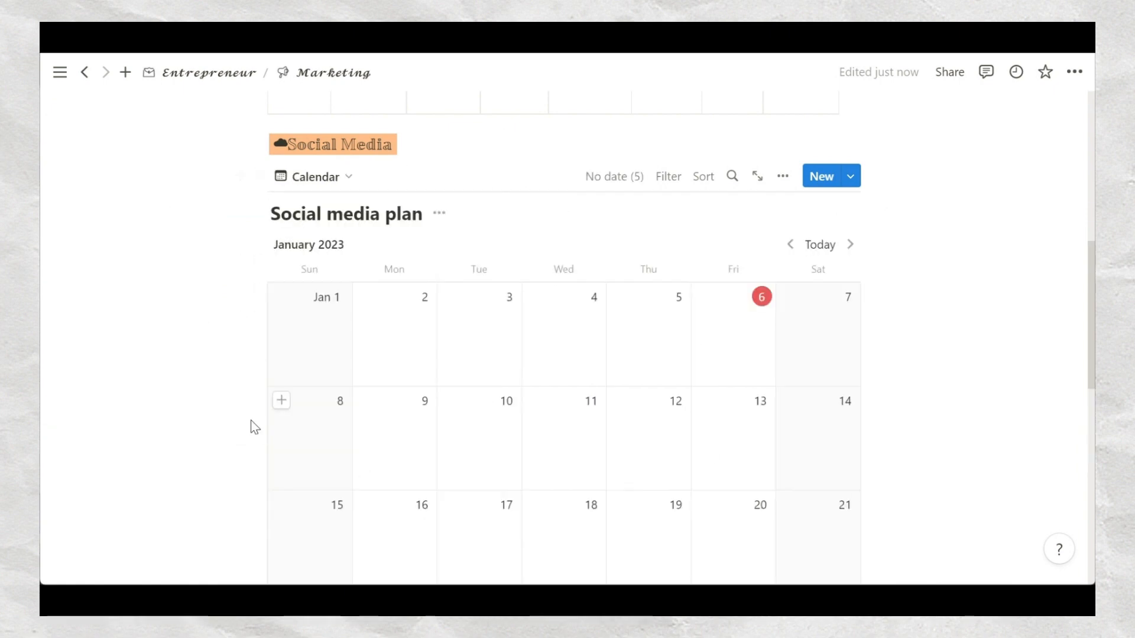
Switch the Social Media plan from Calendar back to its Table view.
left_click(324, 181)
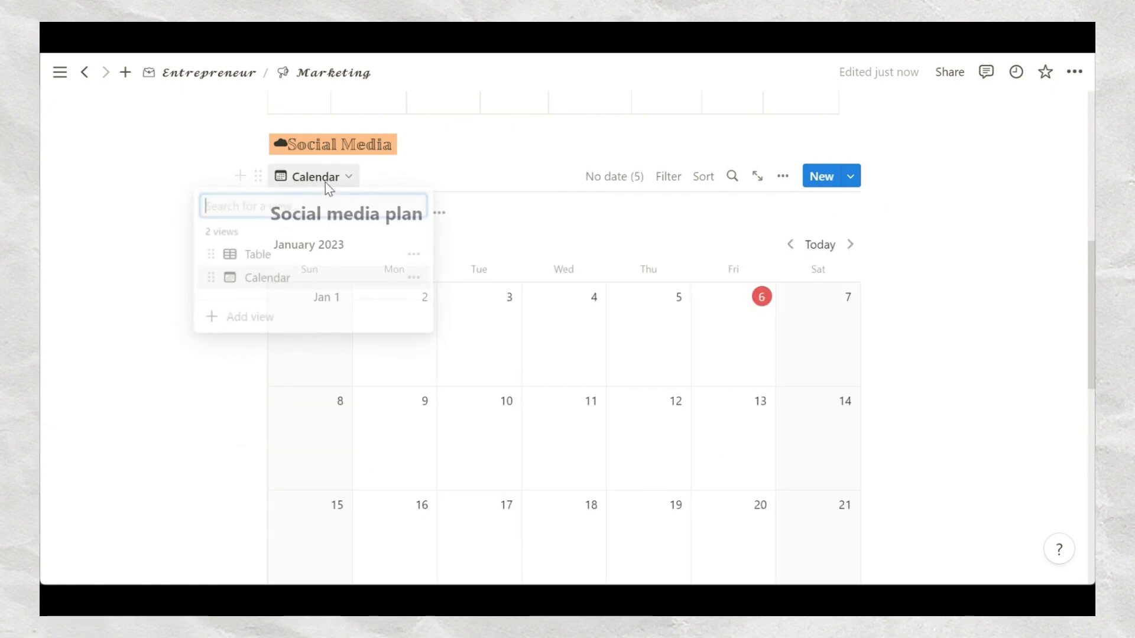
left_click(298, 263)
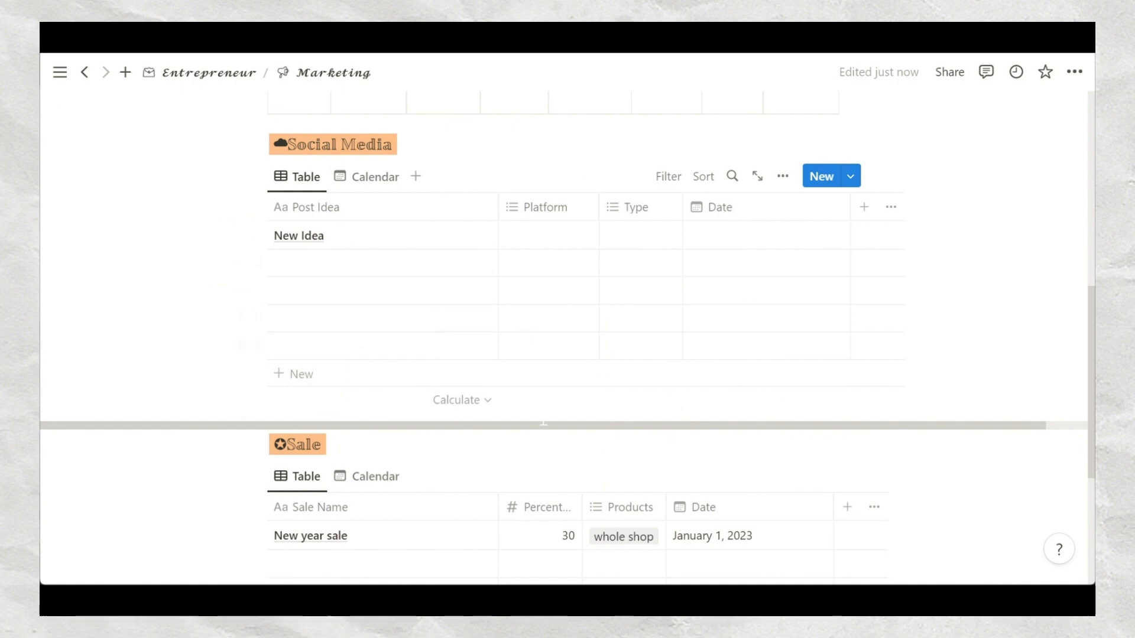
Add the option "Morning page journal" to the Products property of the Sale table and close the property settings.
scroll(423, 428, "down", 3)
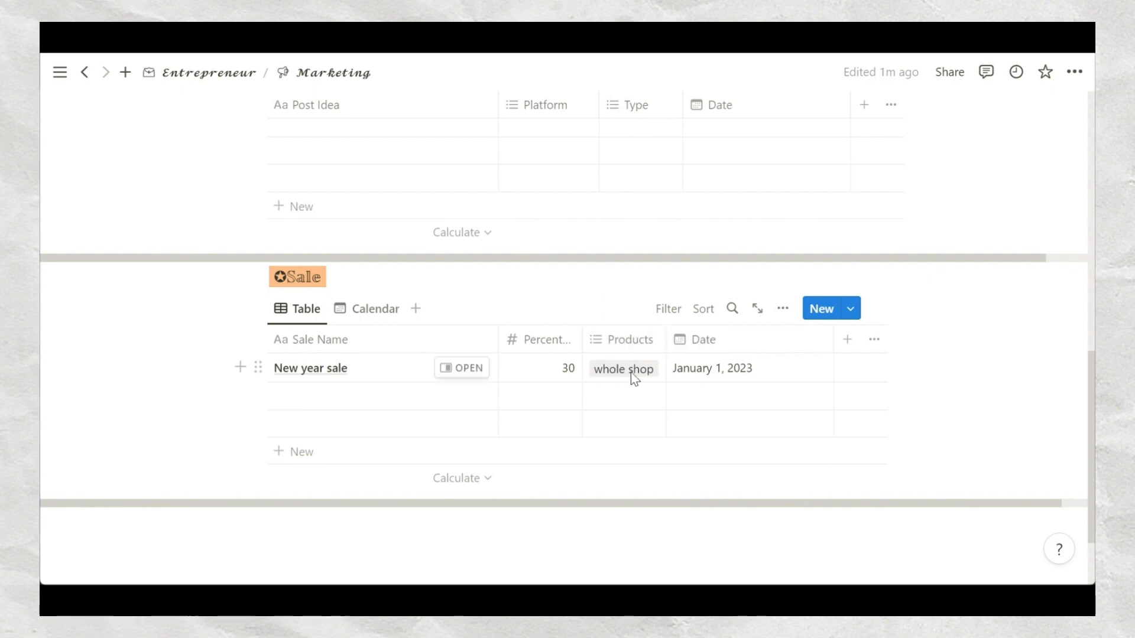
left_click(629, 339)
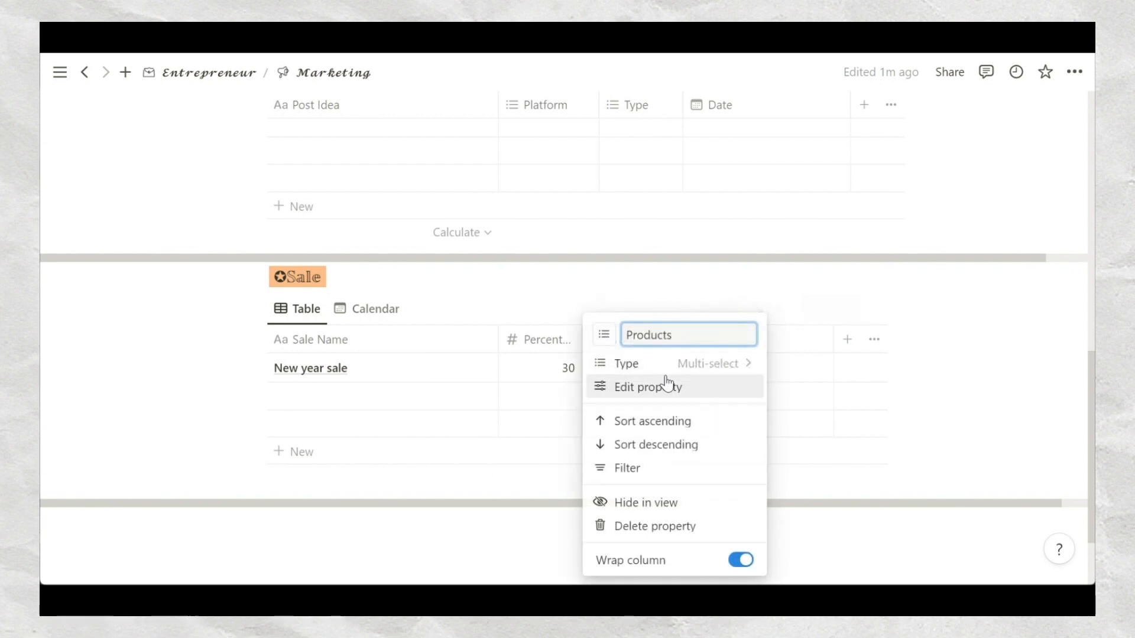
left_click(667, 385)
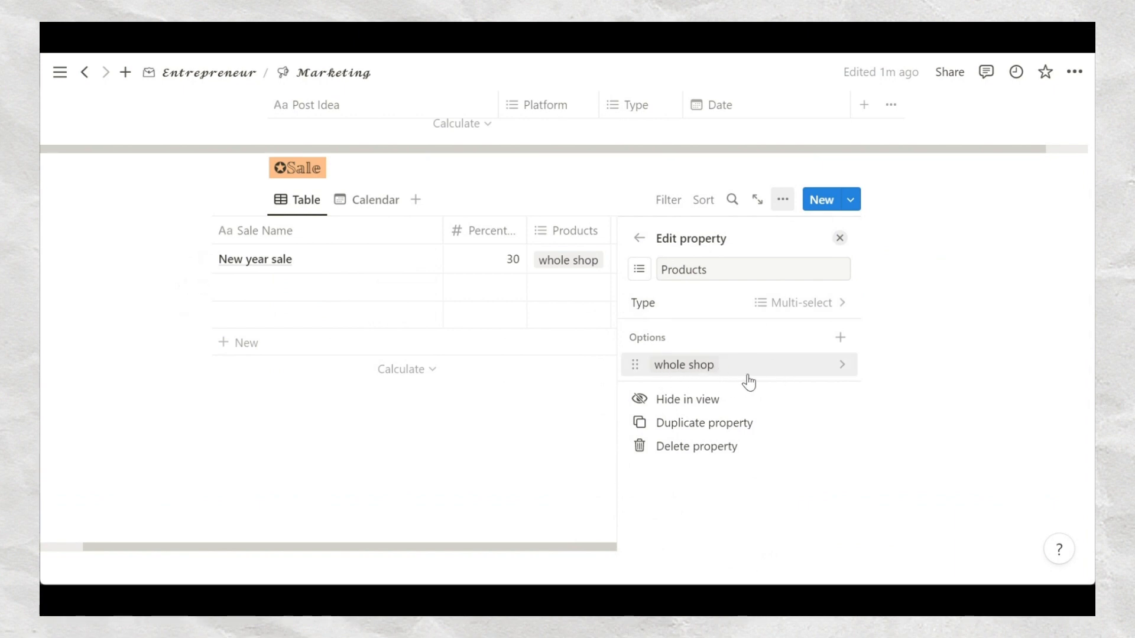
left_click(840, 337)
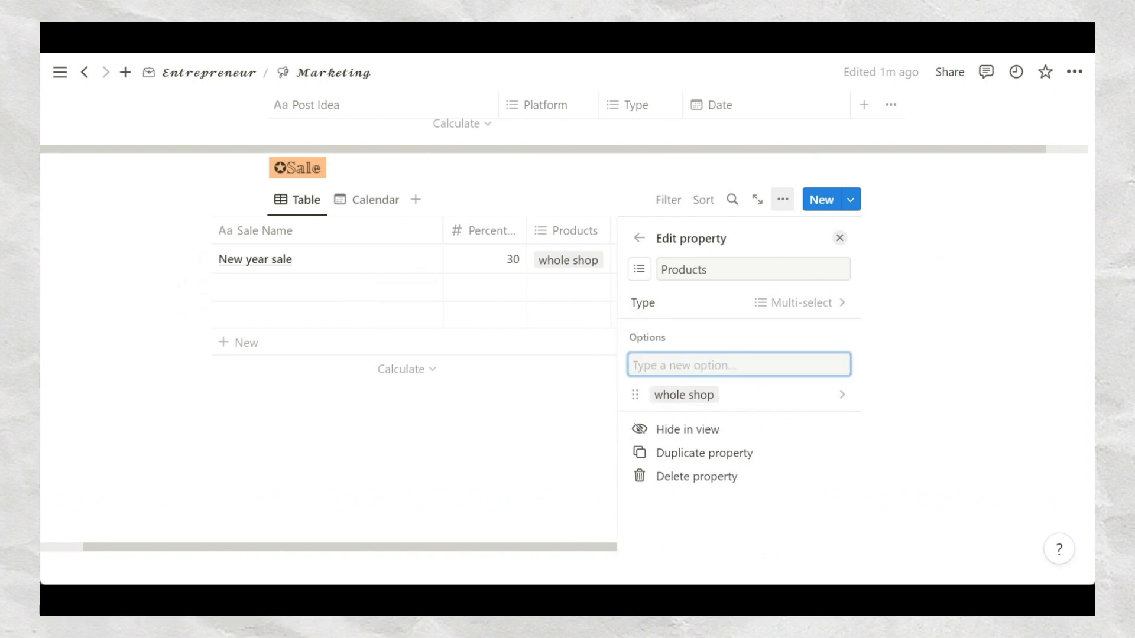
type("Morning ")
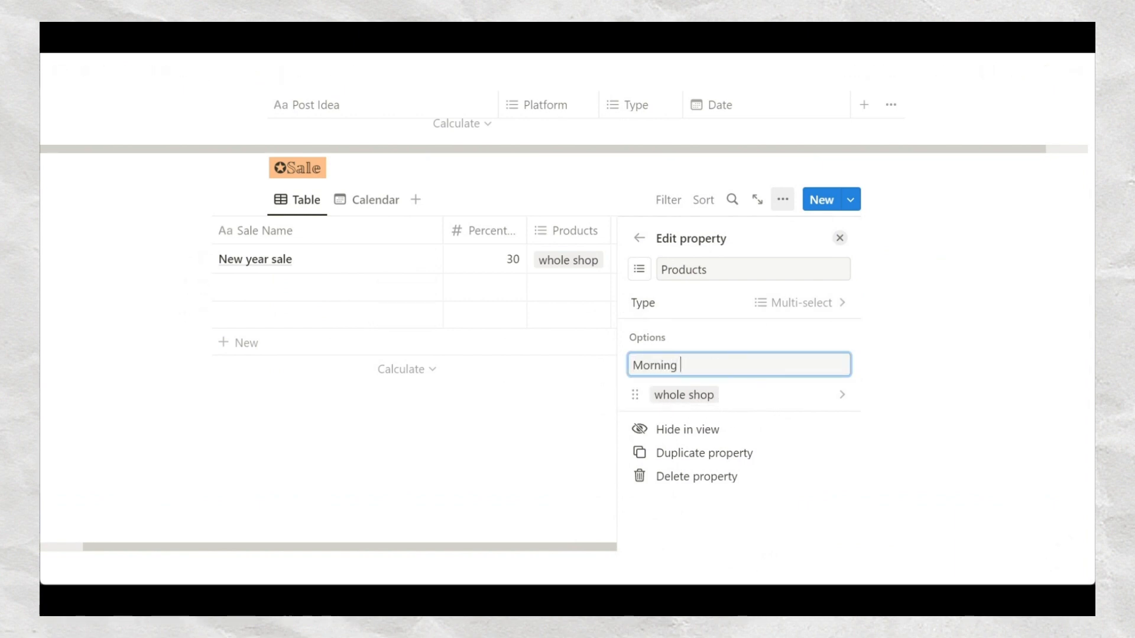
type("page journal")
key("Return")
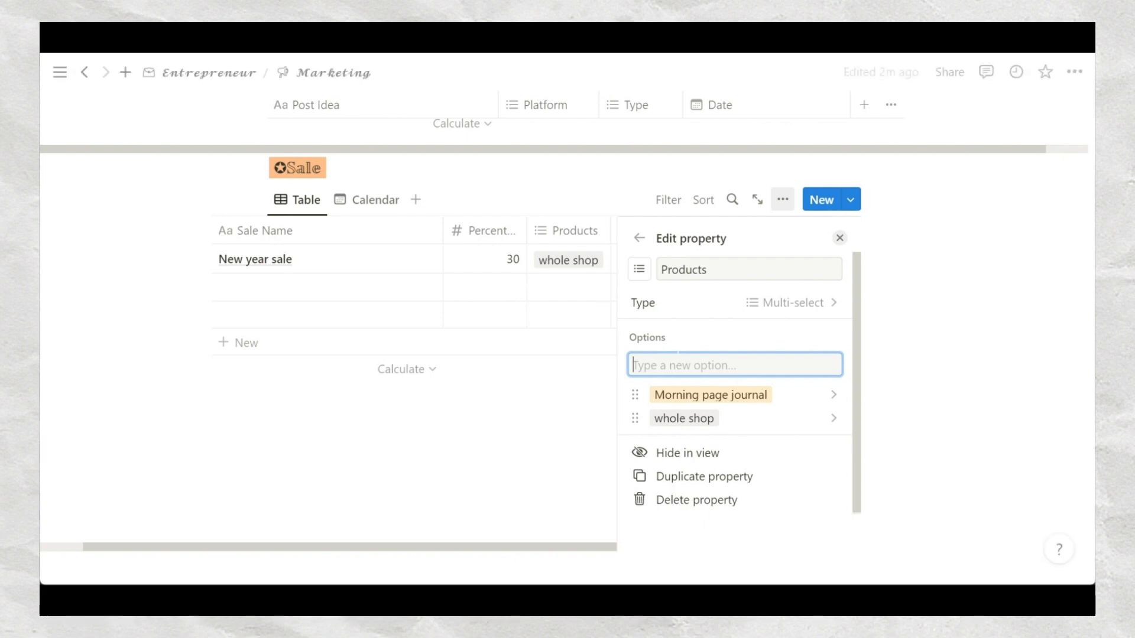
left_click(700, 407)
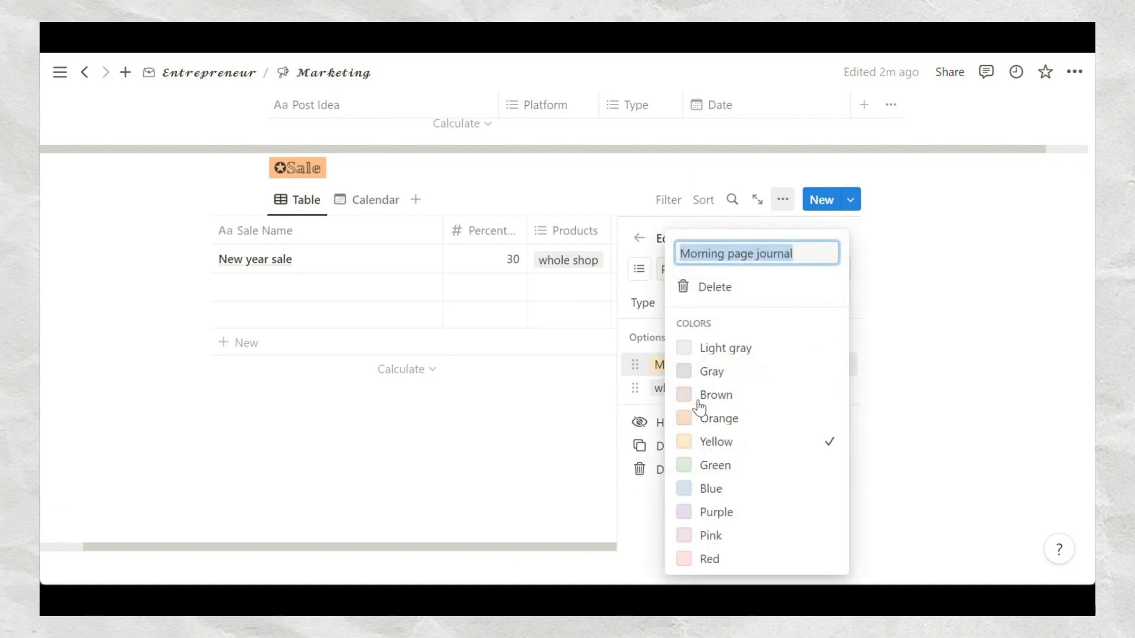
left_click(881, 403)
left_click(559, 414)
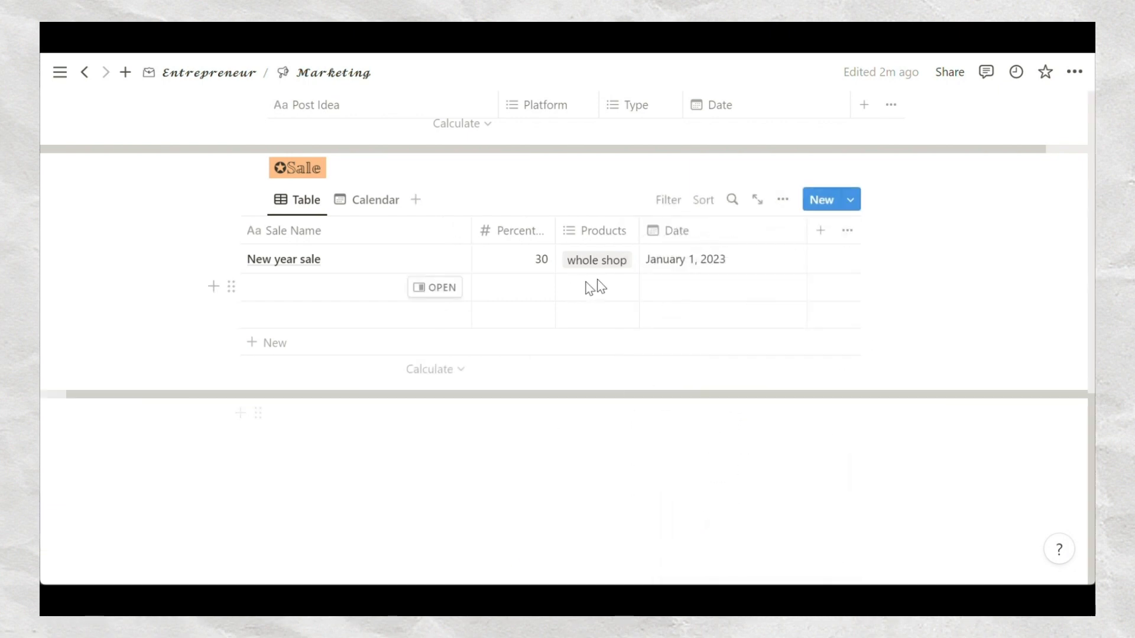
Add the Morning page journal product to the New year sale entry in the Sale table.
left_click(629, 261)
left_click(650, 314)
key("Escape")
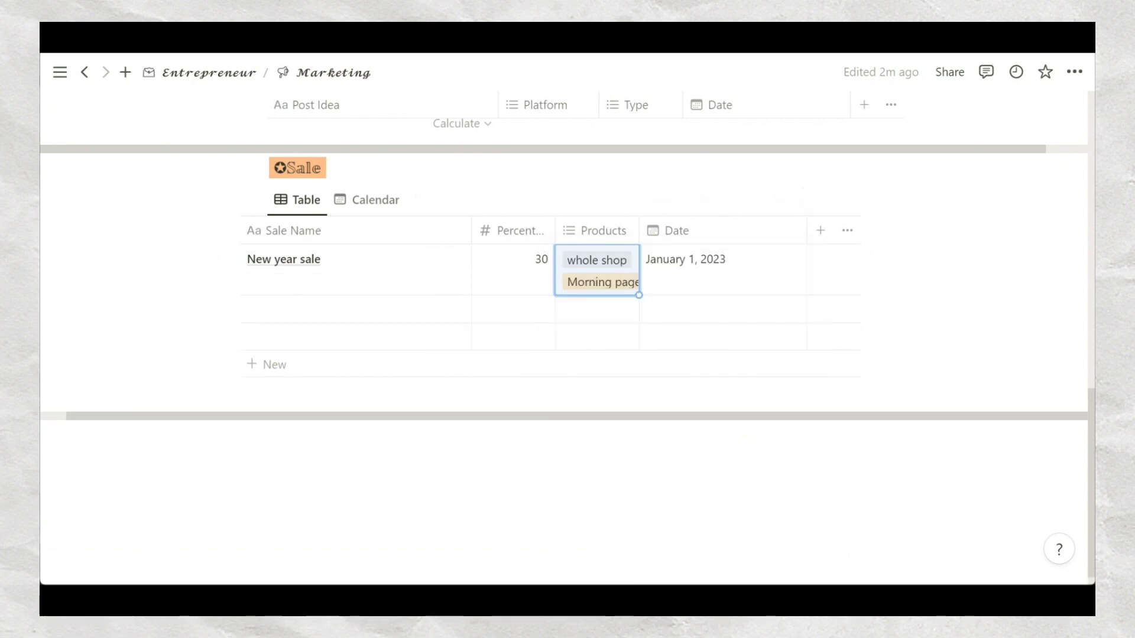
Examine the date settings of the New year sale entry and close them without changing the date.
left_click(703, 281)
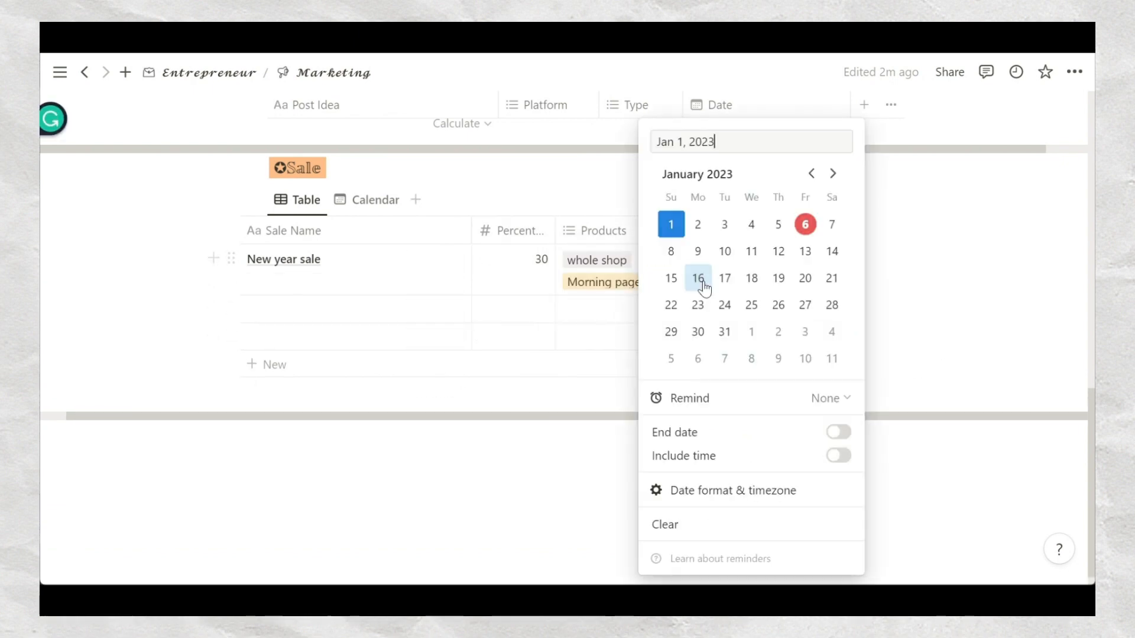
left_click(985, 288)
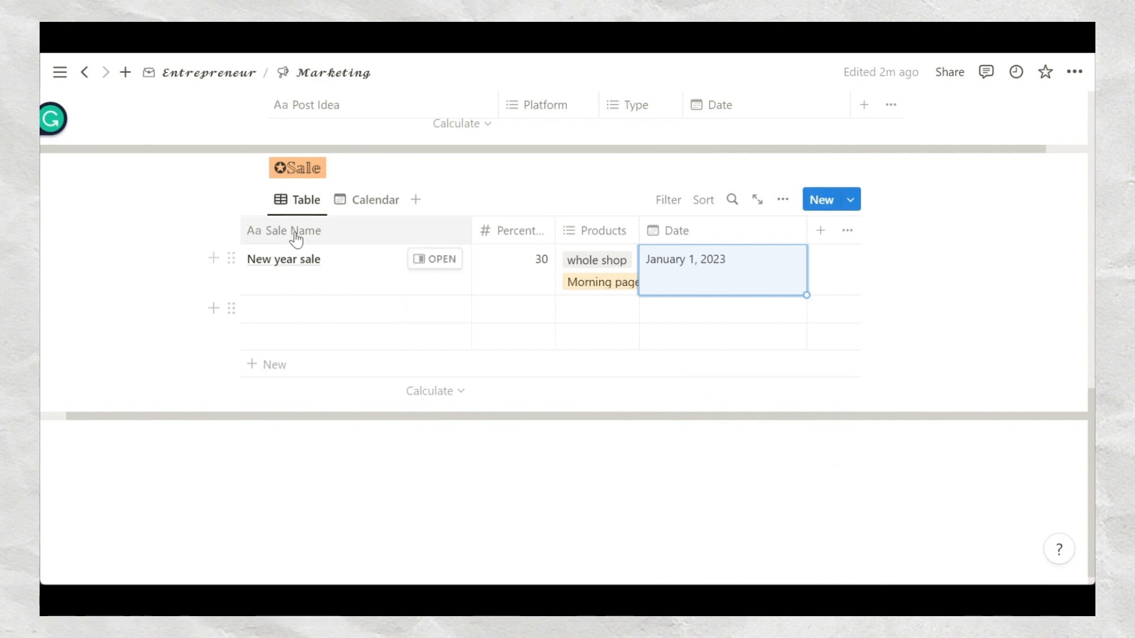
left_click(184, 331)
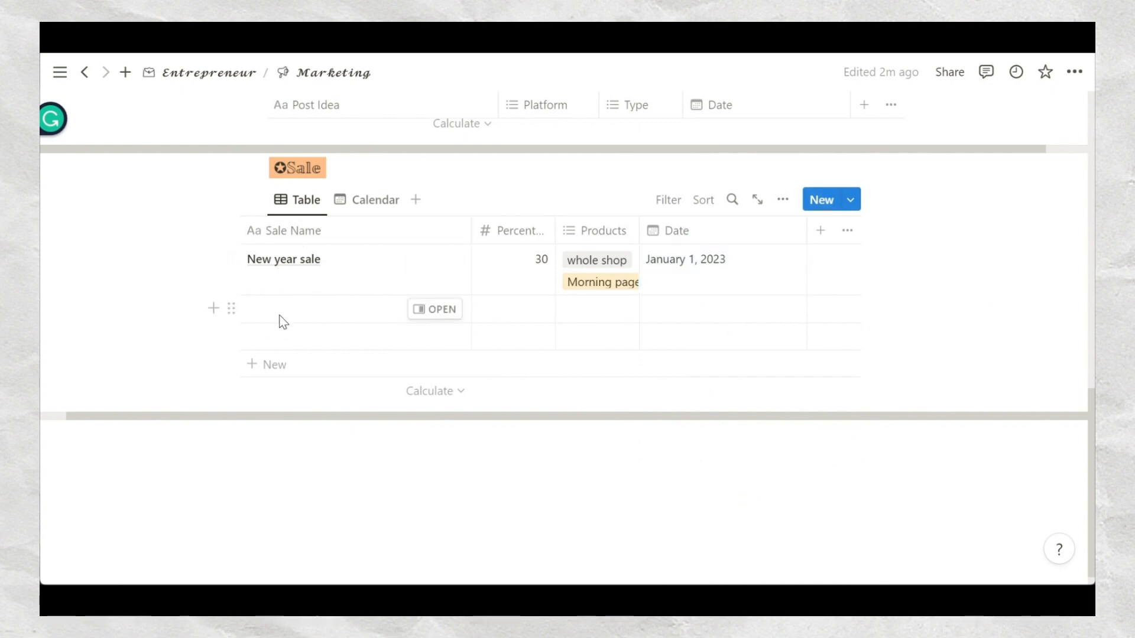
Open the blank entry below New year sale to examine its properties and templates, and close it again.
left_click(438, 311)
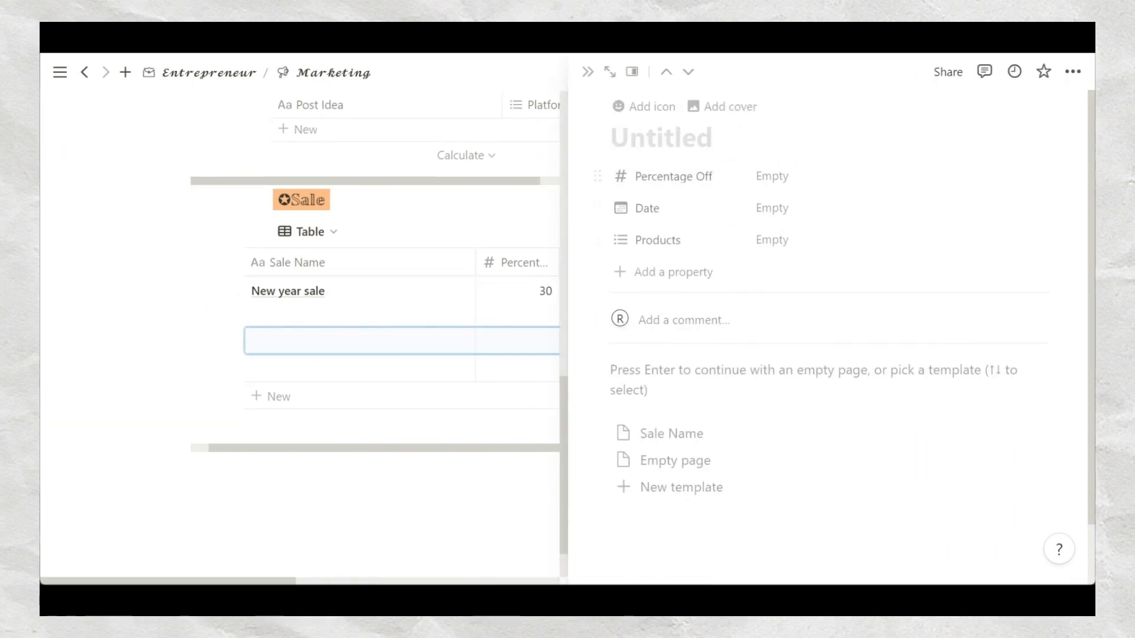
left_click(208, 320)
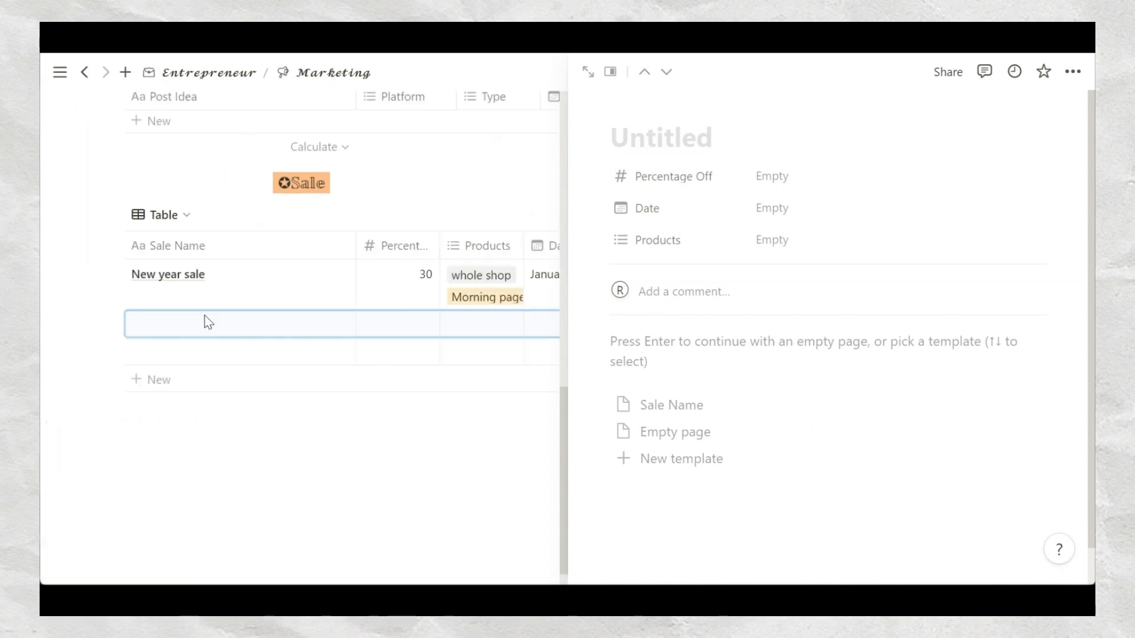
scroll(473, 437, "down", 2)
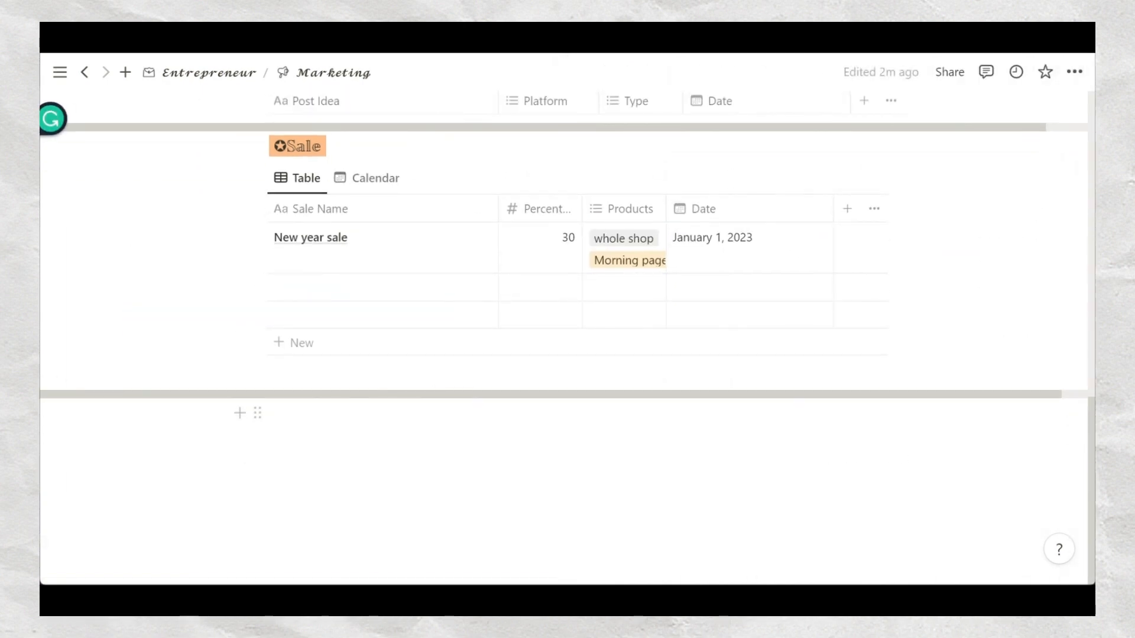
Return from the Marketing page to the Entrepreneur dashboard page.
scroll(471, 431, "up", 4)
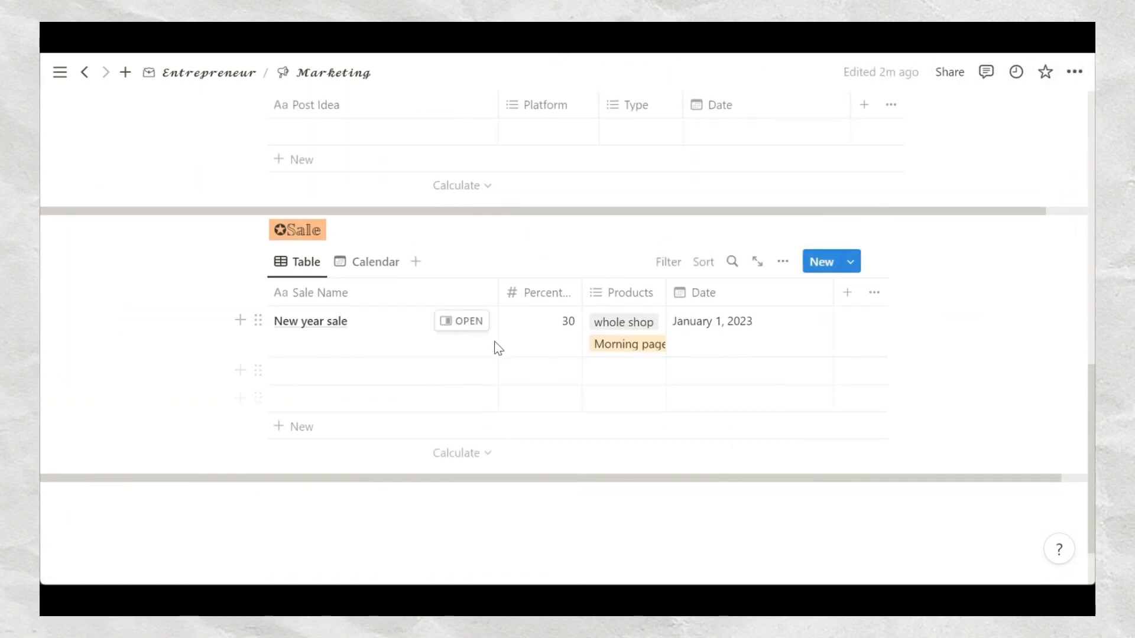
scroll(833, 348, "up", 20)
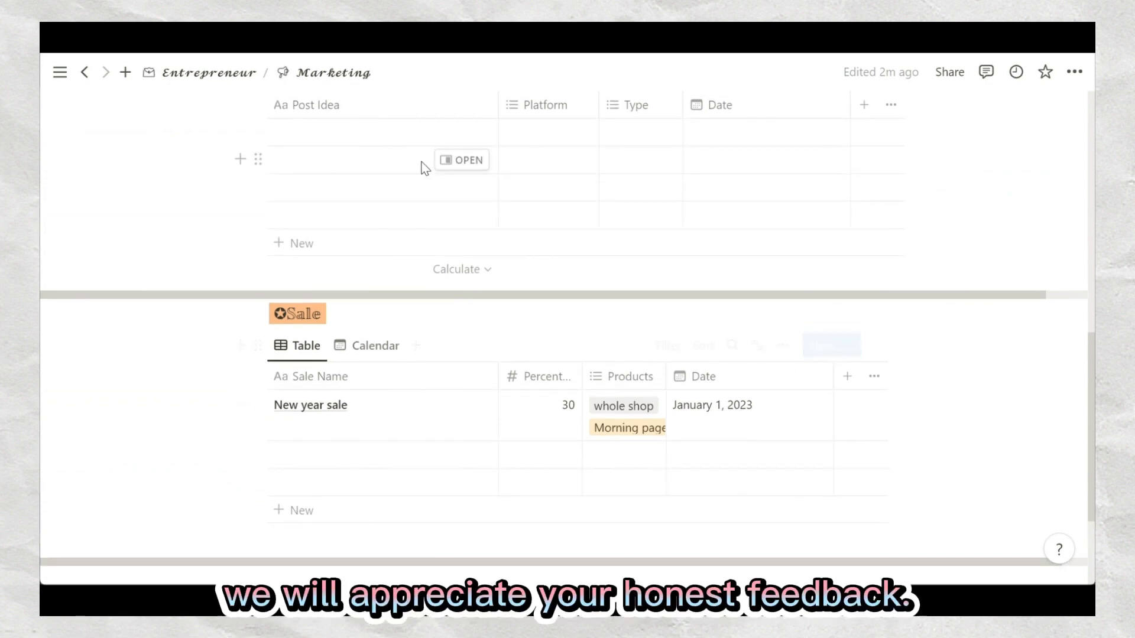
scroll(648, 208, "up", 3)
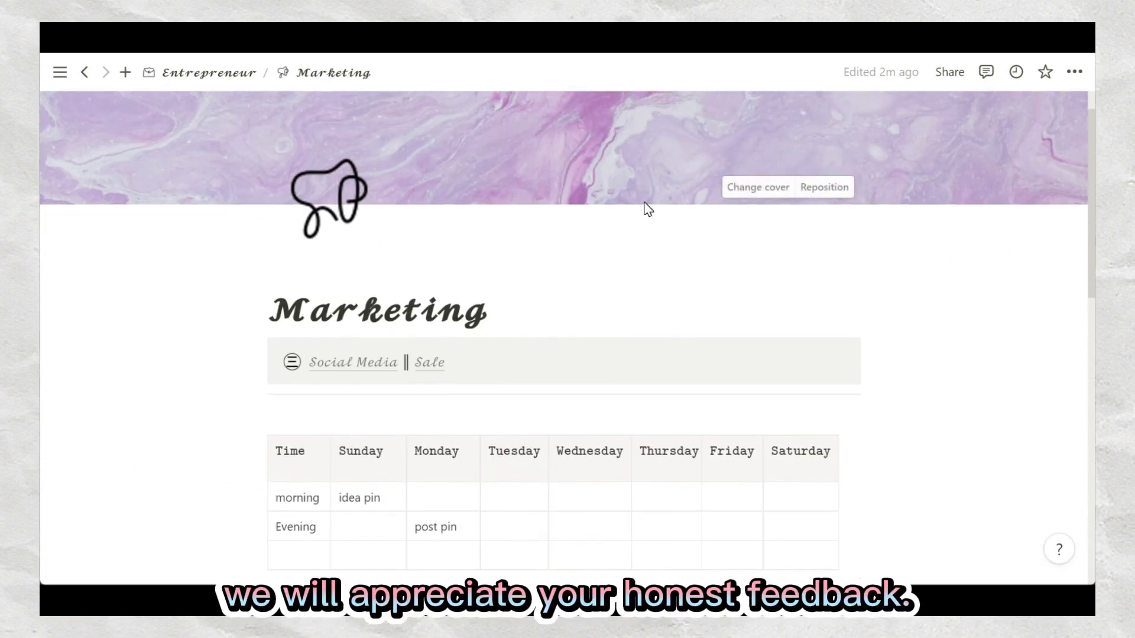
left_click(204, 76)
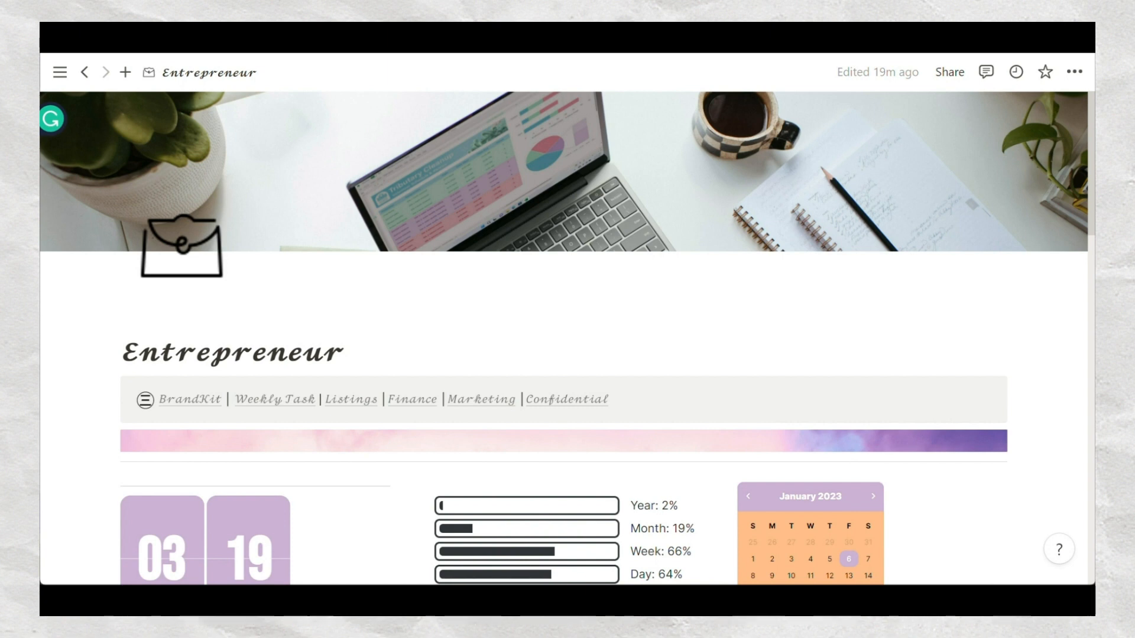
Open the Confidential subpage from the dashboard's page links and look over its table.
scroll(757, 293, "down", 3)
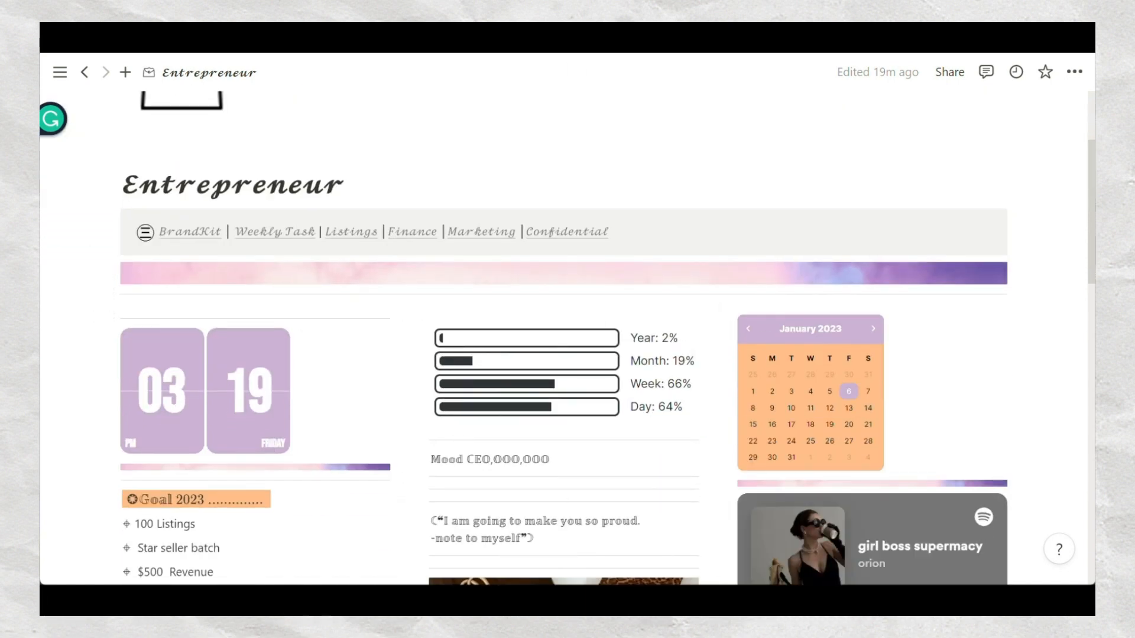
mouse_move(573, 245)
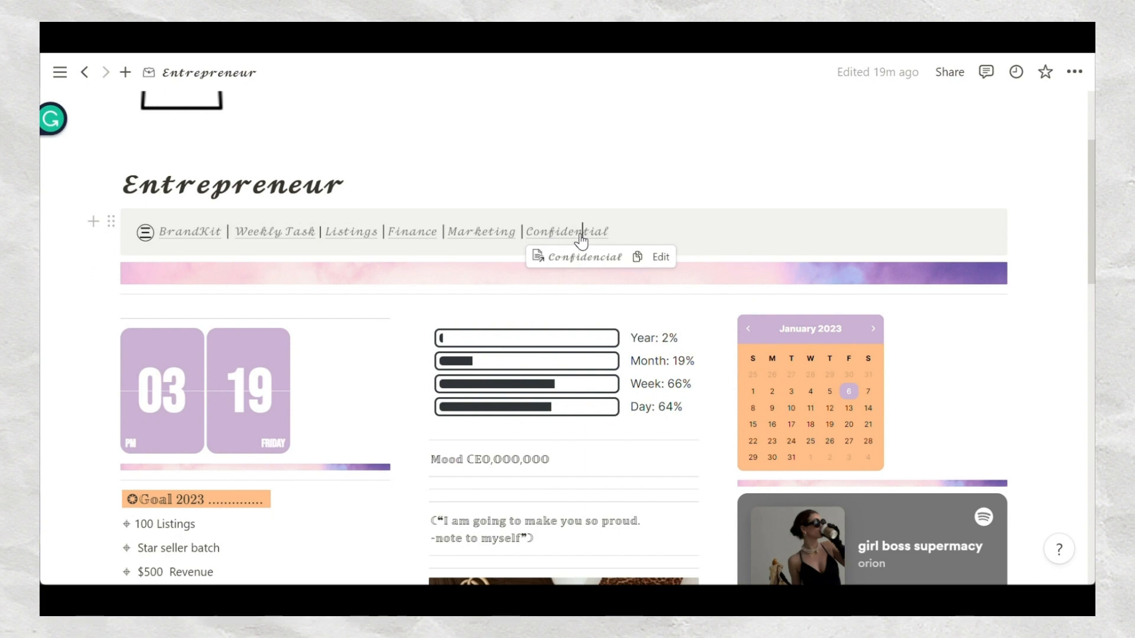
left_click(581, 239)
scroll(523, 354, "down", 3)
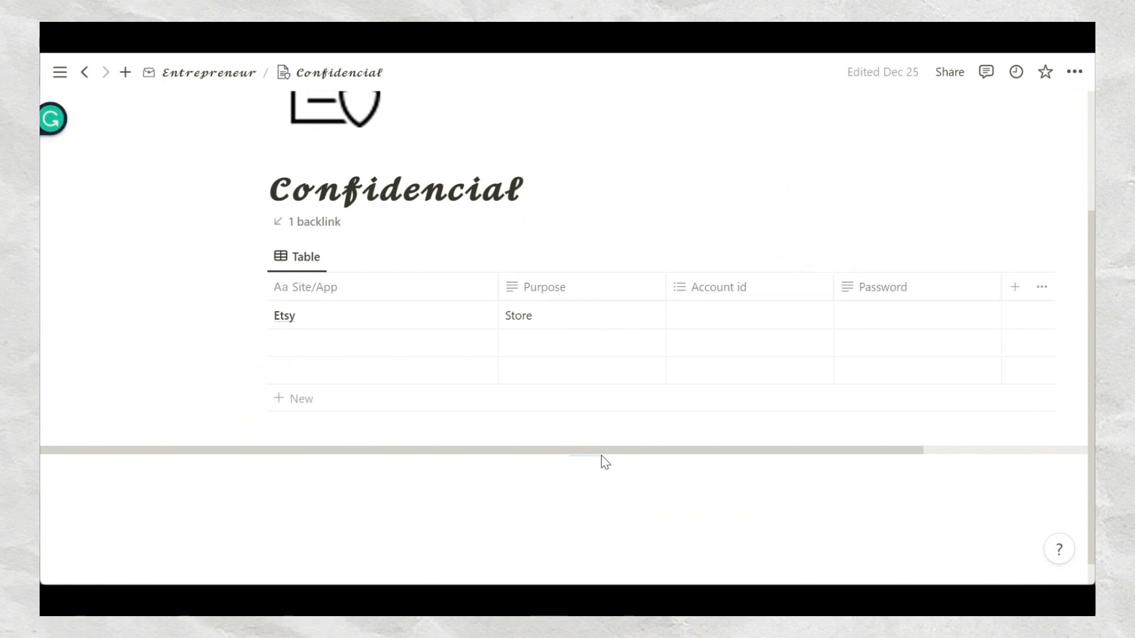
scroll(439, 406, "up", 2)
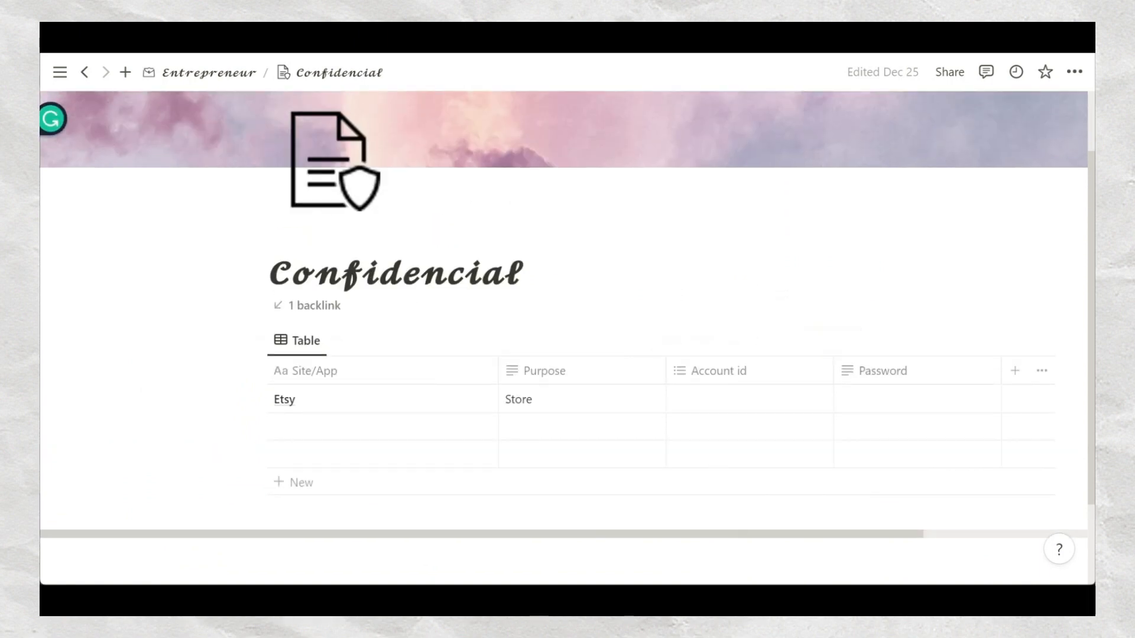
Customize the Confidential page by setting both top-level page discussions and backlinks to Off.
left_click(1075, 72)
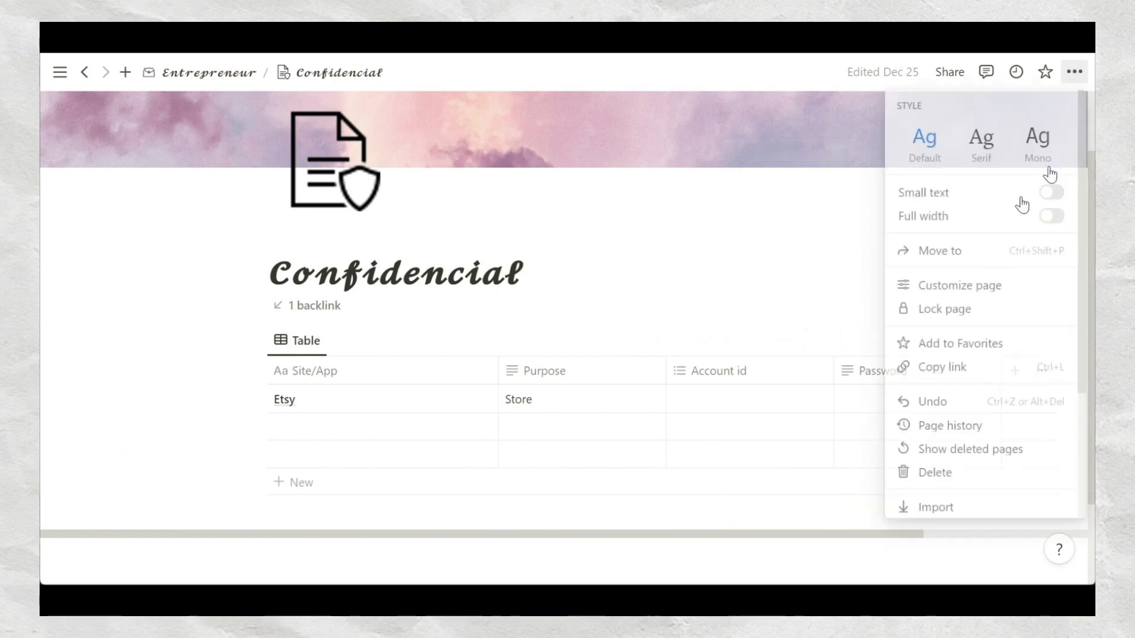
left_click(961, 287)
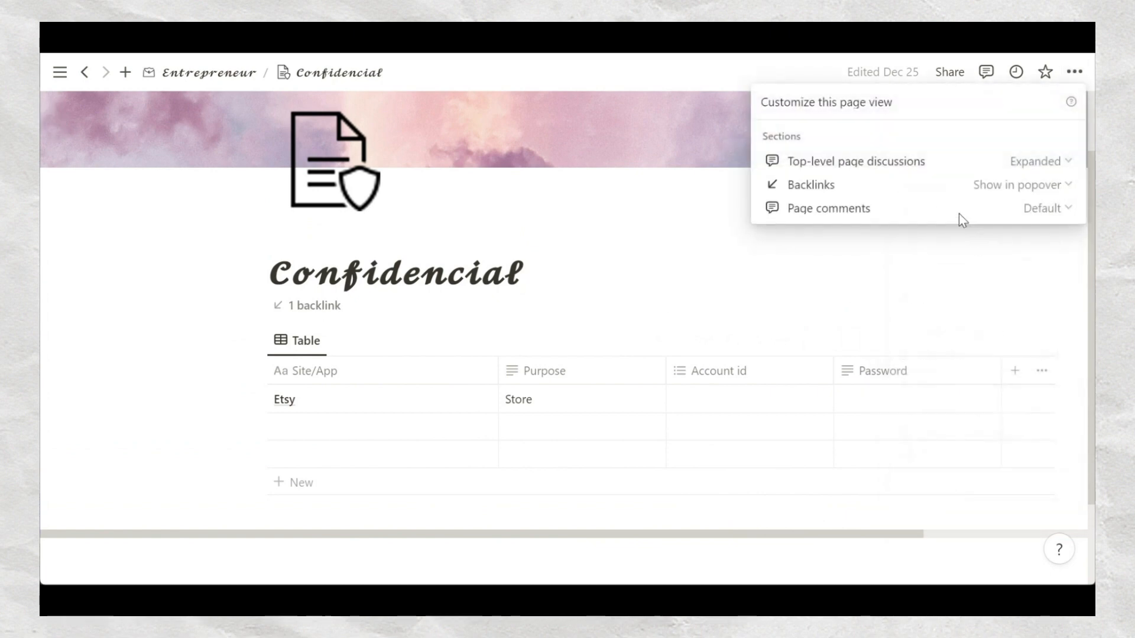
left_click(1021, 161)
left_click(1008, 213)
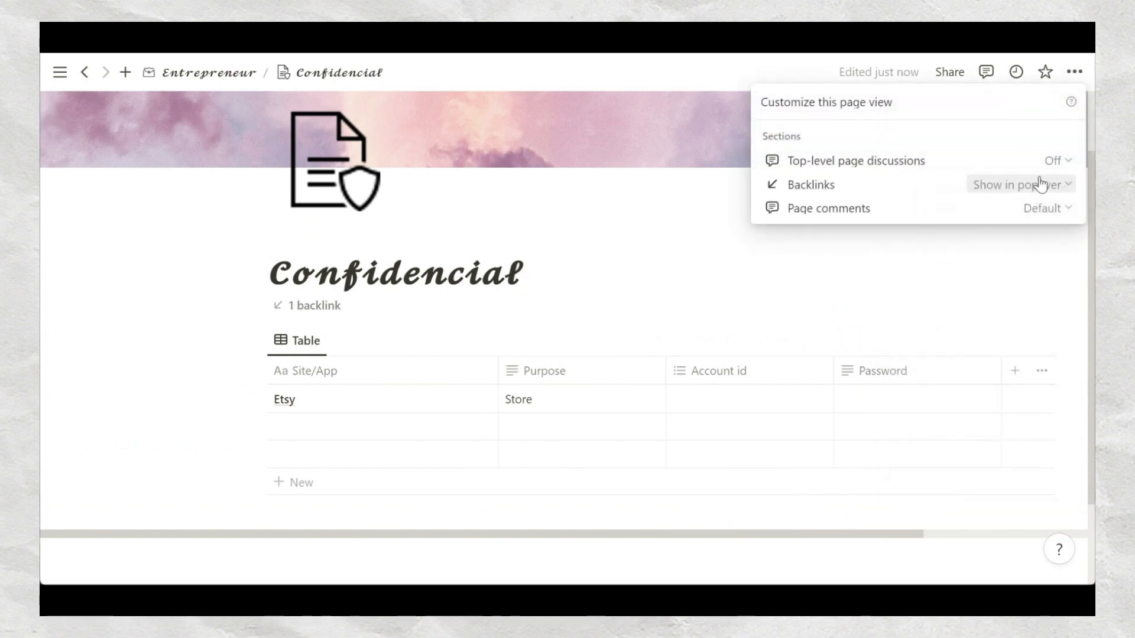
left_click(1038, 184)
left_click(941, 238)
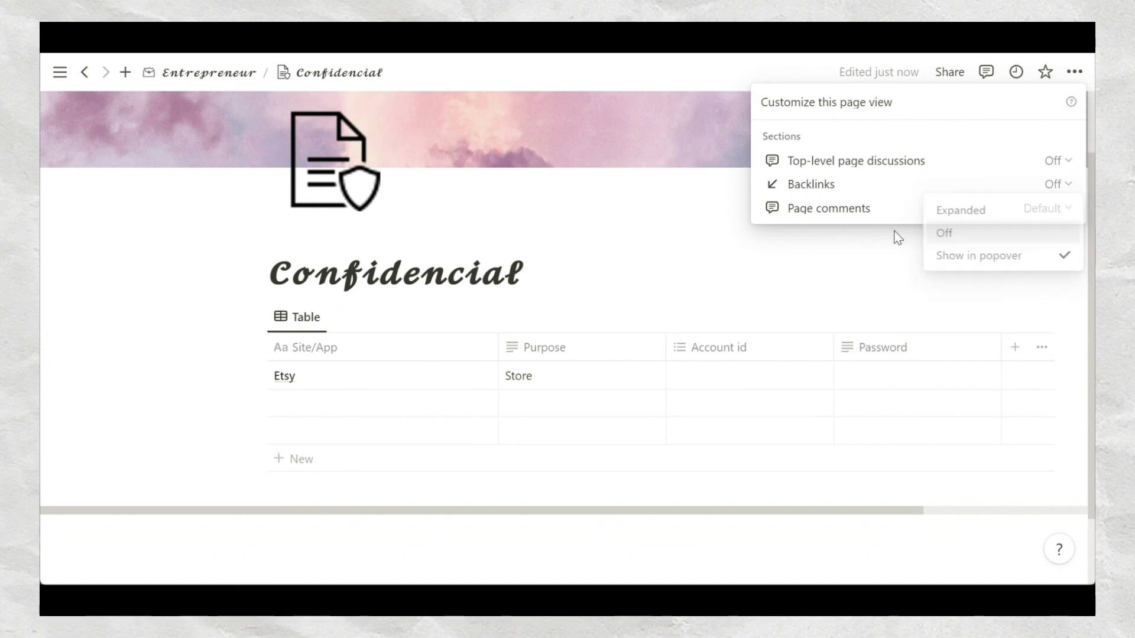
left_click(711, 225)
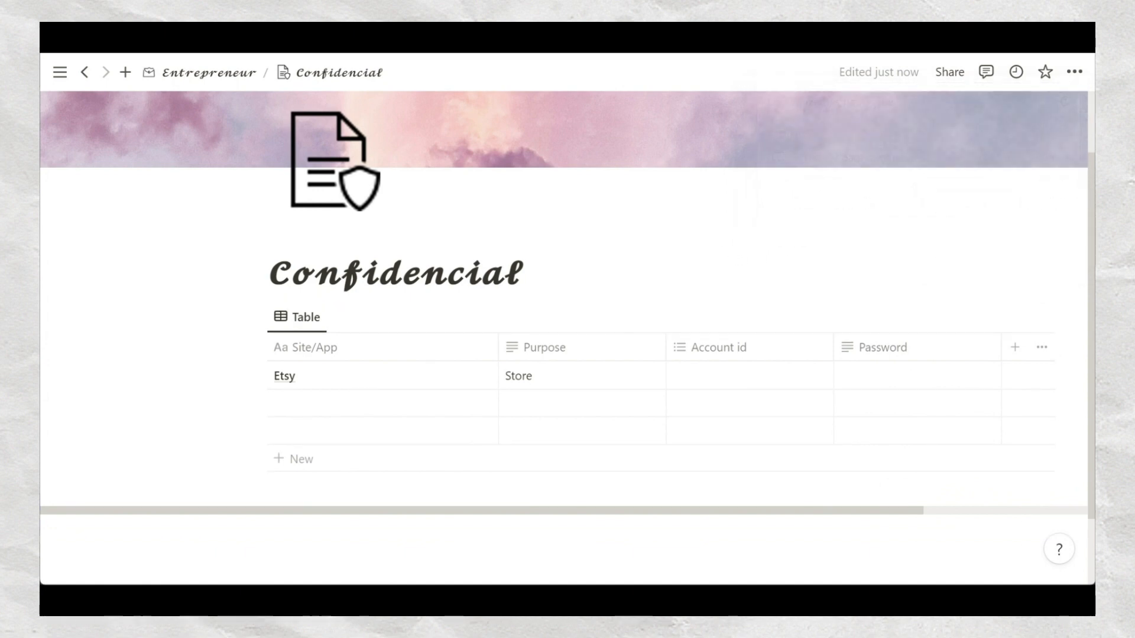
Look over the Confidential table's columns and open the Etsy row's Password field, leaving it without an entry.
scroll(712, 223, "up", 2)
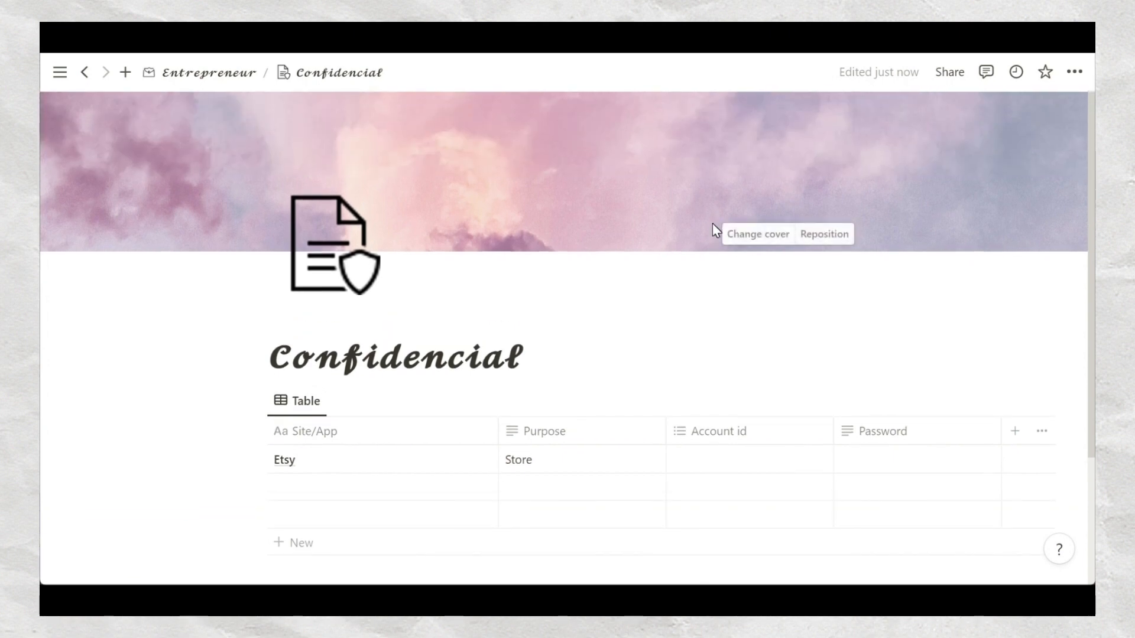
scroll(651, 272, "down", 3)
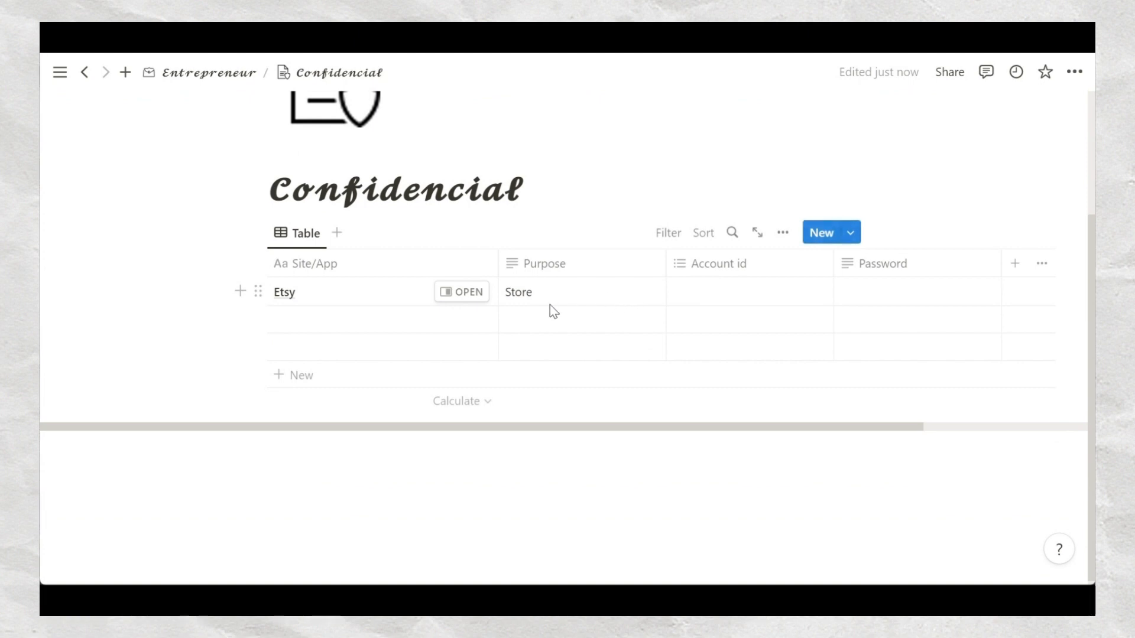
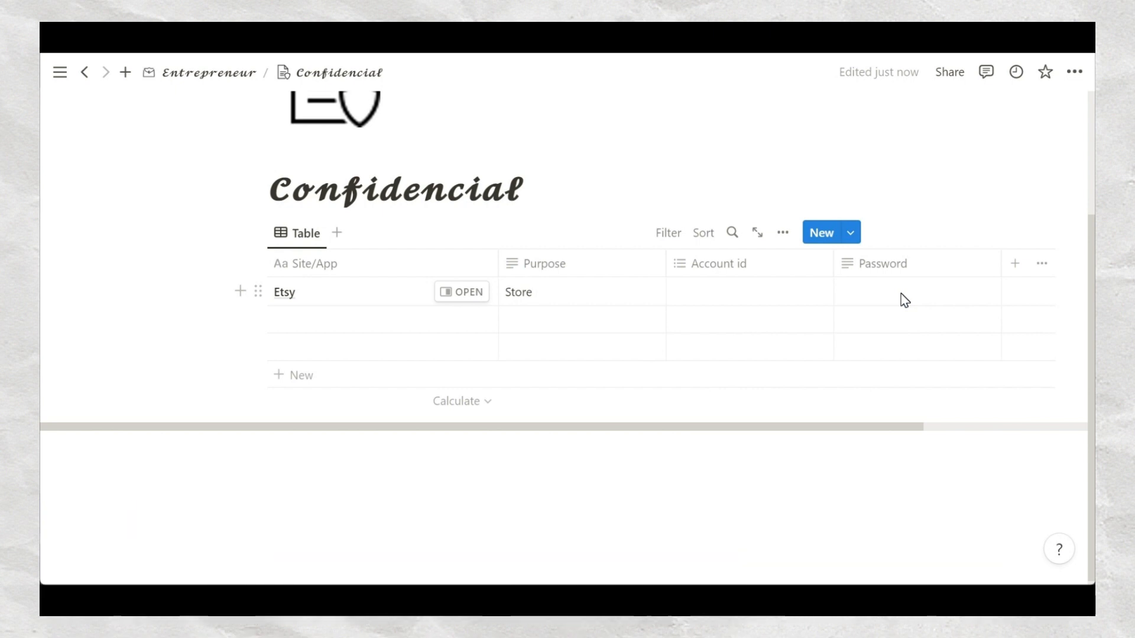
left_click(905, 300)
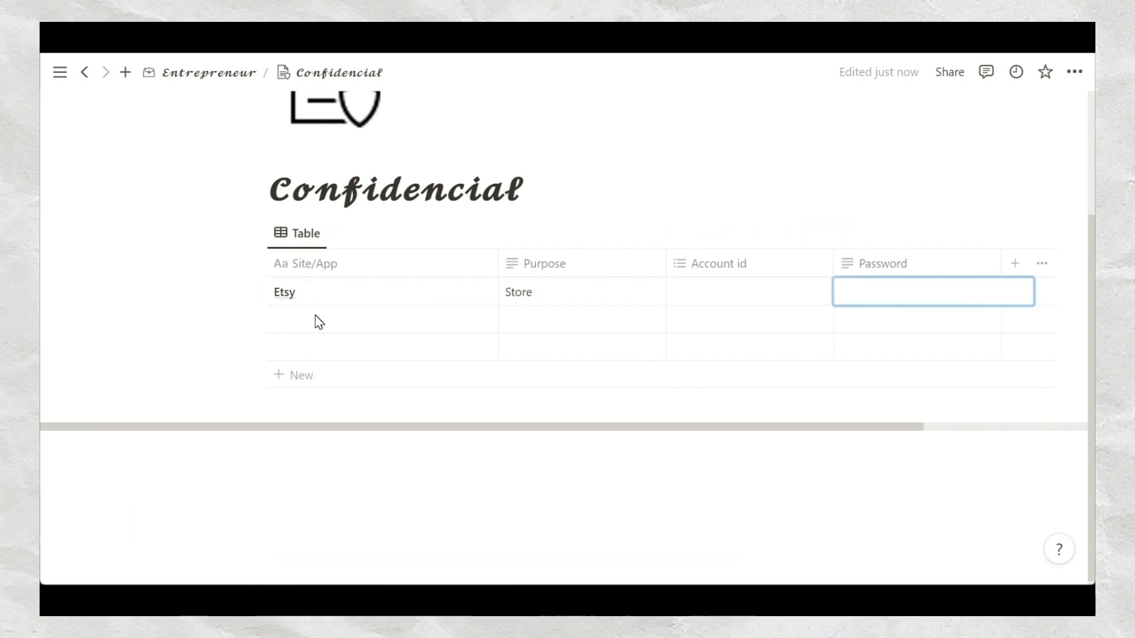
key("Escape")
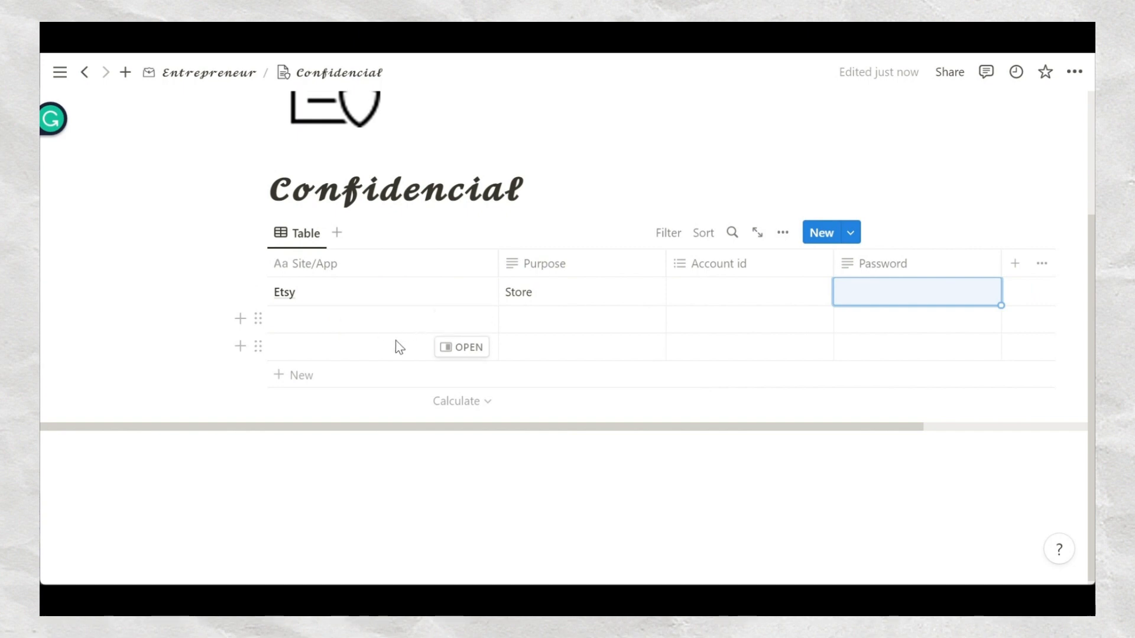
Fill the Purpose column of the Confidential table's second and third rows with "webdesign" and "text to speech".
left_click(566, 325)
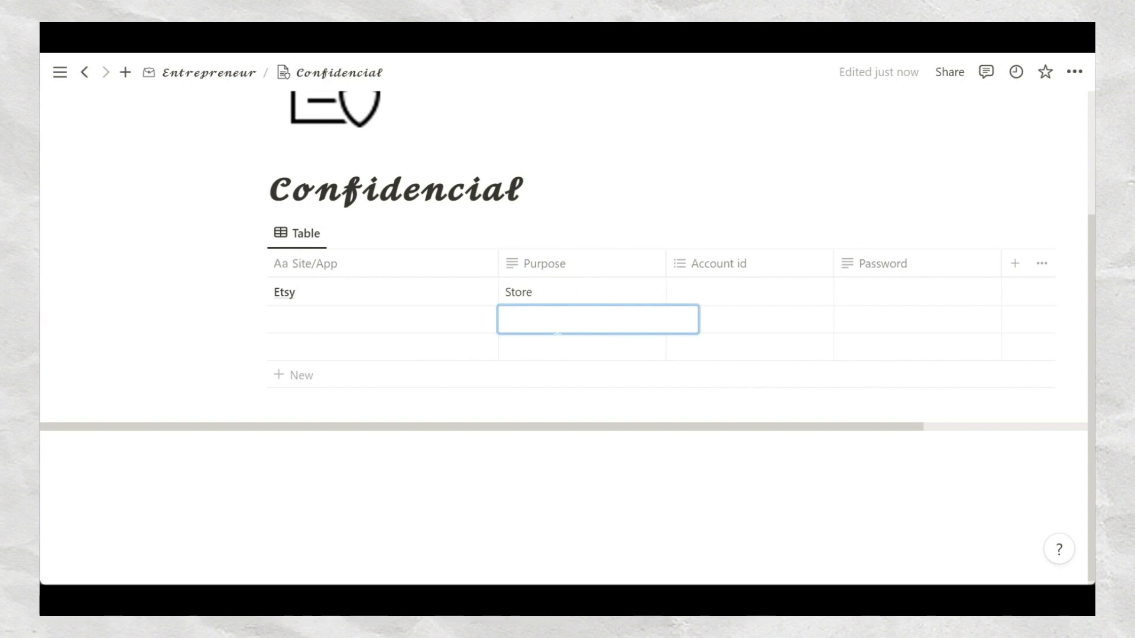
type("webdesign")
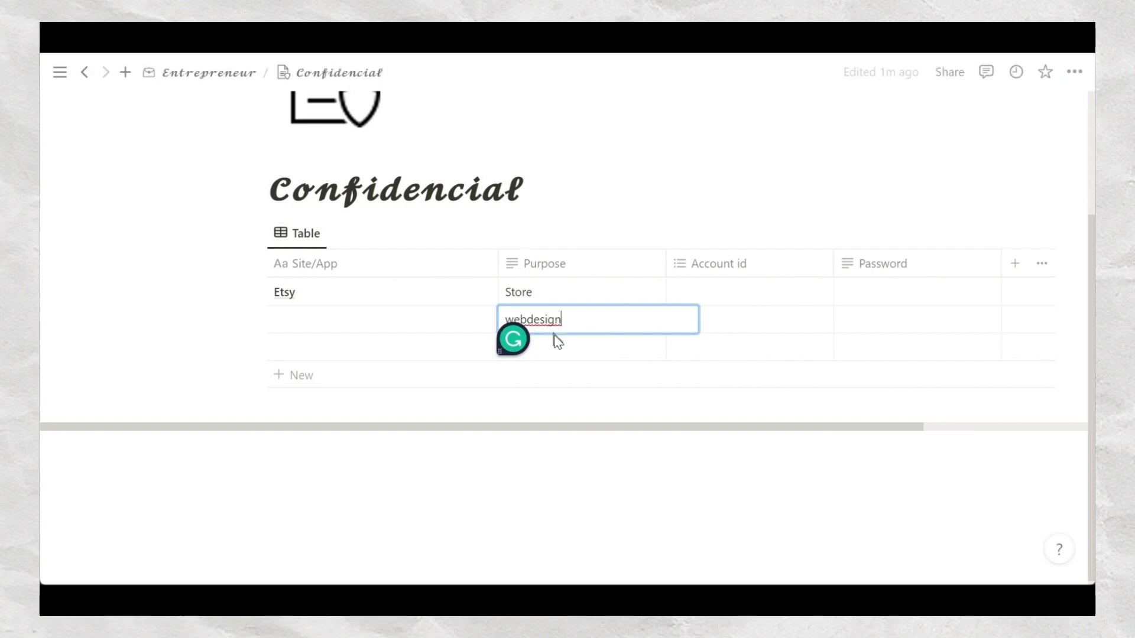
key("Return")
left_click(559, 346)
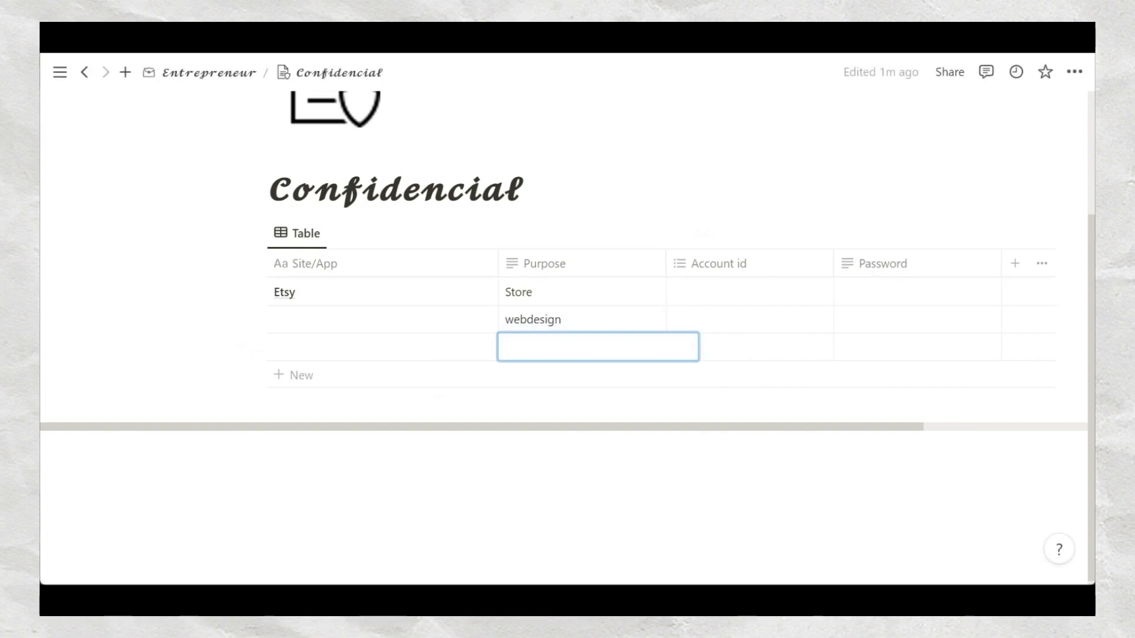
type("text to speech")
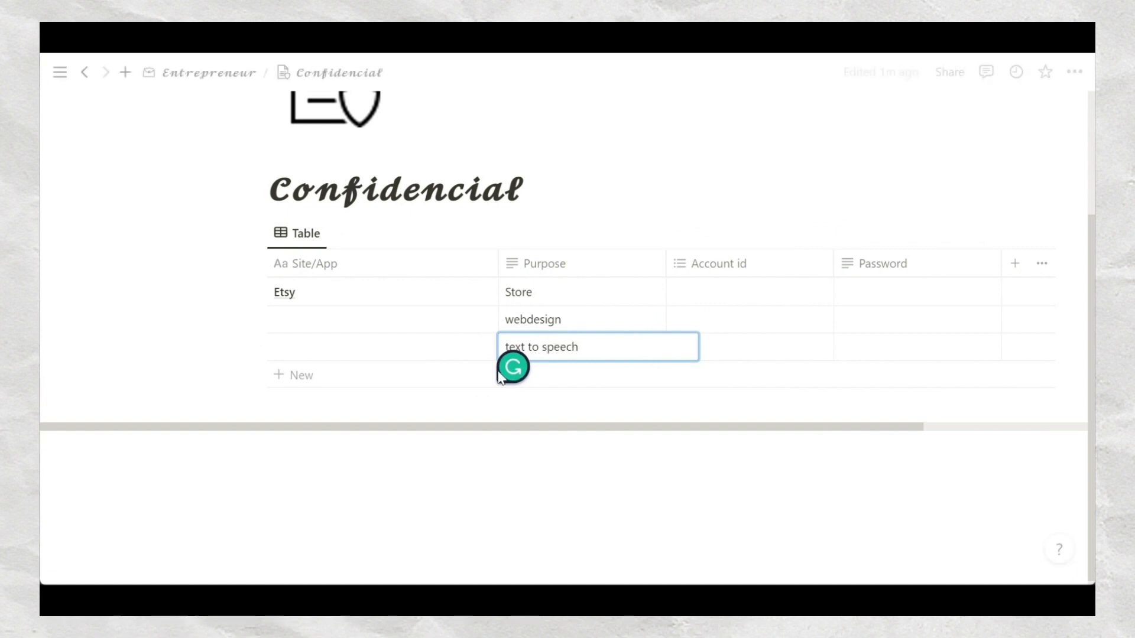
key("Escape")
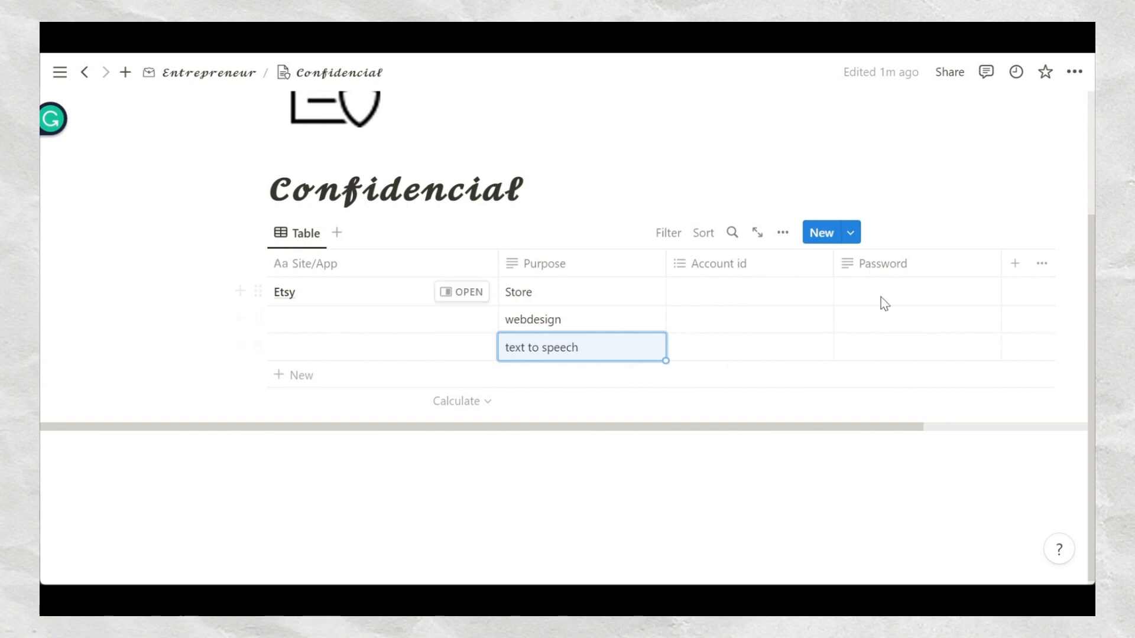
left_click(828, 491)
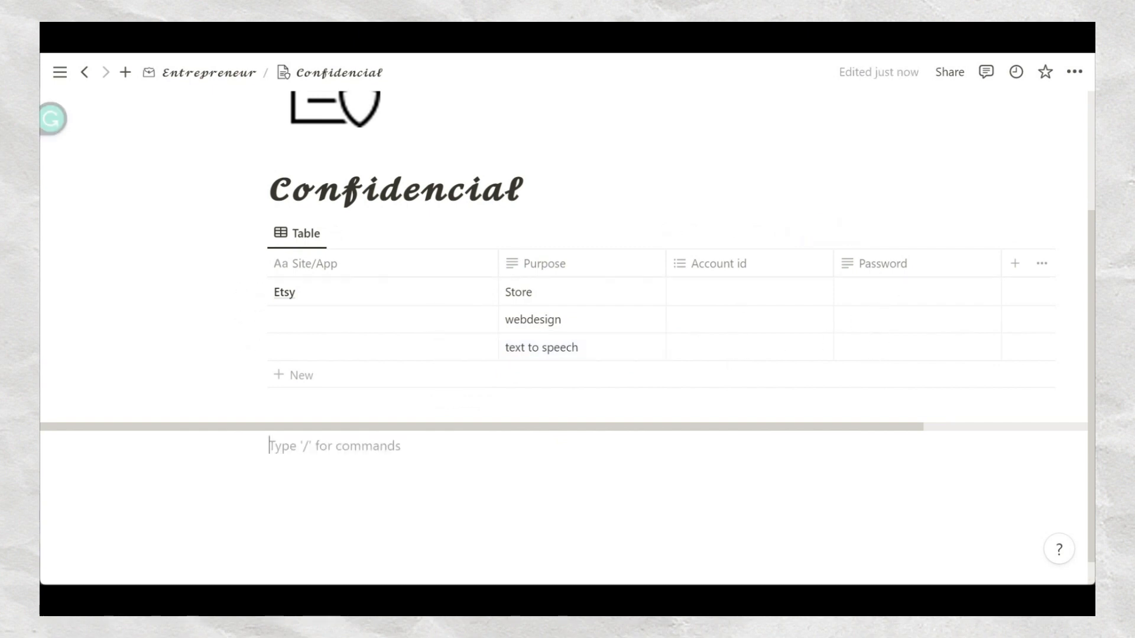
left_click(671, 427)
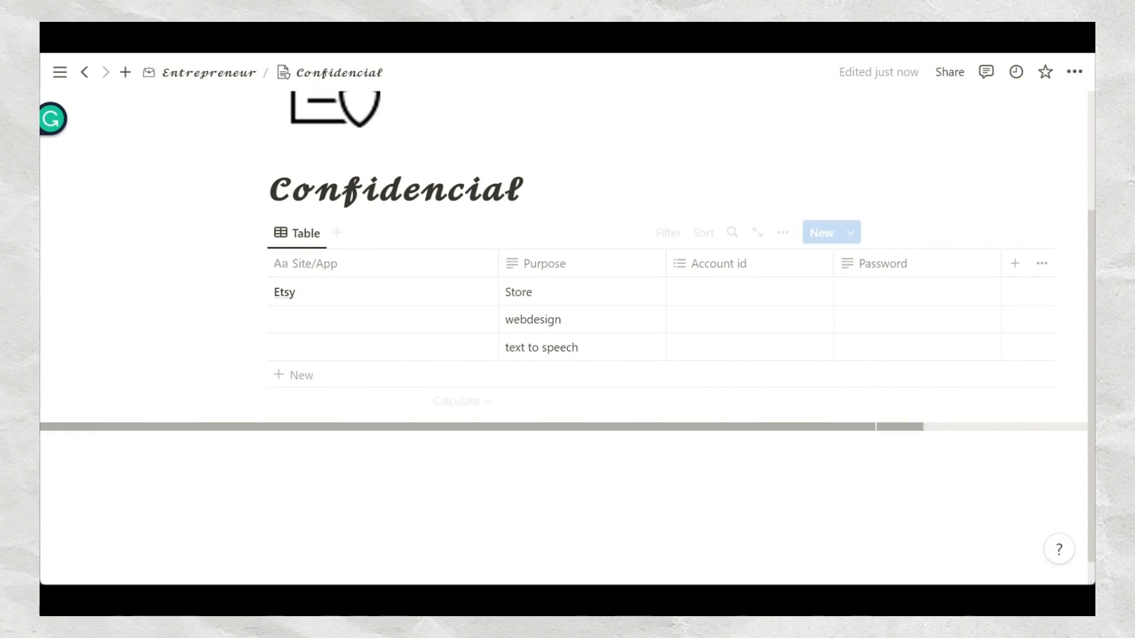
mouse_move(876, 426)
left_mouse_down()
mouse_move(933, 426)
mouse_move(876, 426)
left_mouse_up()
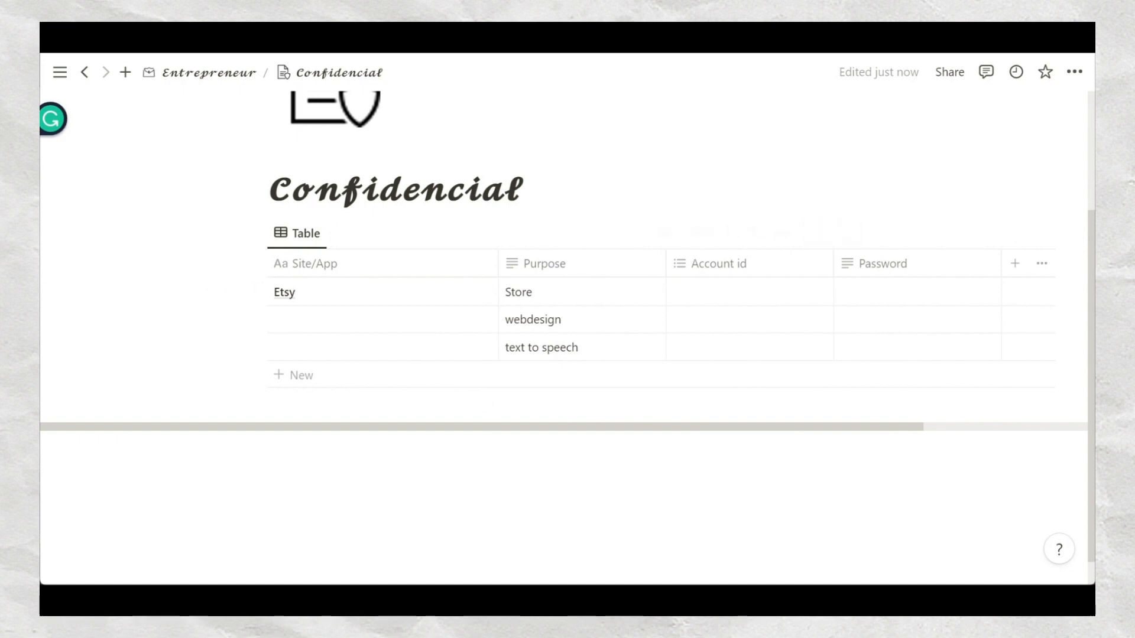
left_click(334, 446)
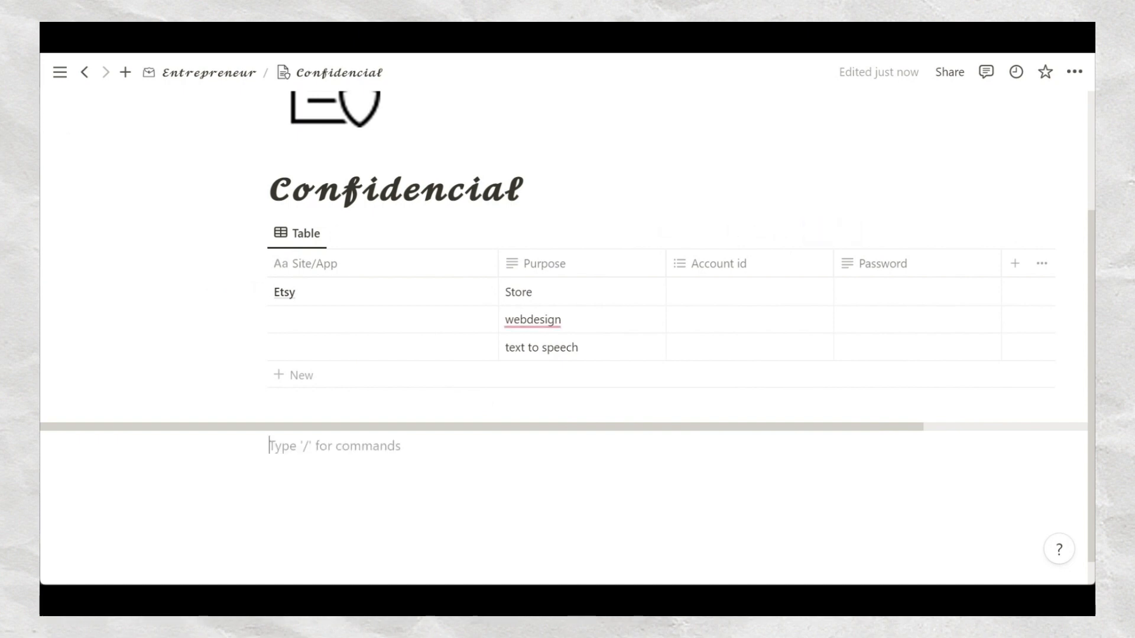
mouse_move(684, 426)
left_mouse_down()
mouse_move(758, 426)
mouse_move(685, 427)
left_mouse_up()
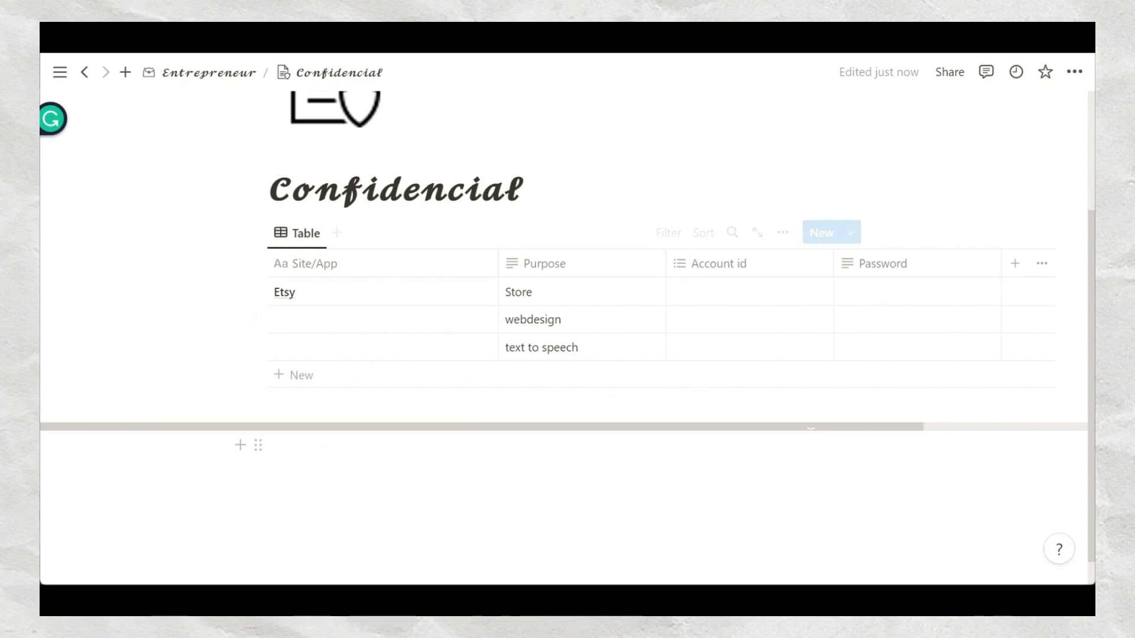
mouse_move(808, 427)
left_mouse_down()
mouse_move(860, 427)
mouse_move(805, 427)
left_mouse_up()
left_click(798, 459)
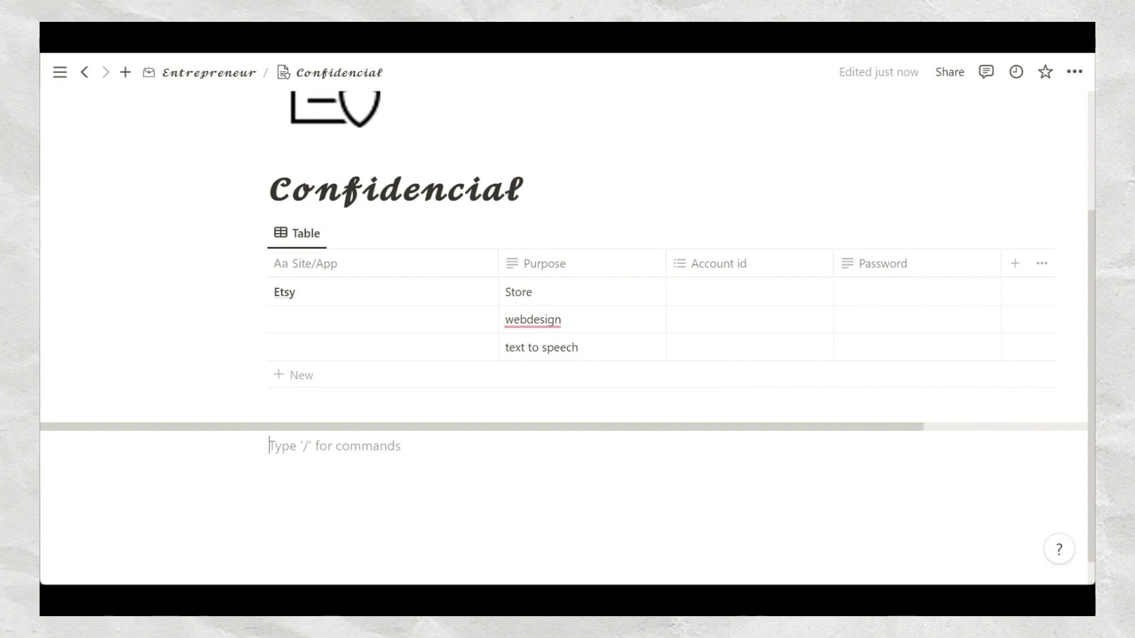
mouse_move(761, 427)
left_mouse_down()
mouse_move(792, 426)
mouse_move(742, 426)
left_mouse_up()
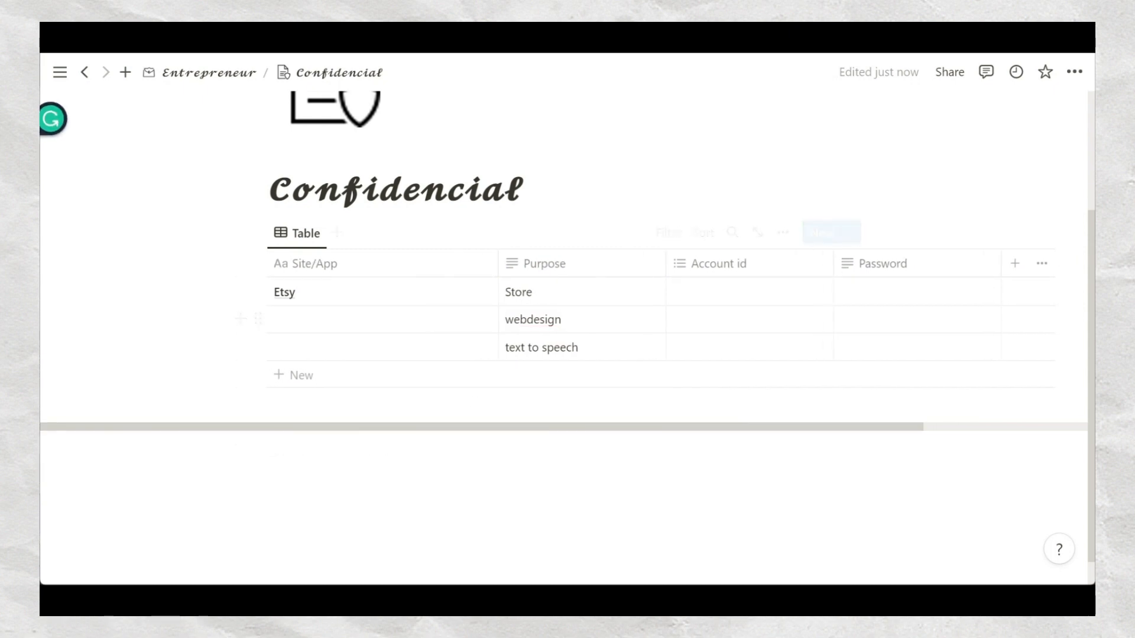
scroll(619, 260, "up", 2)
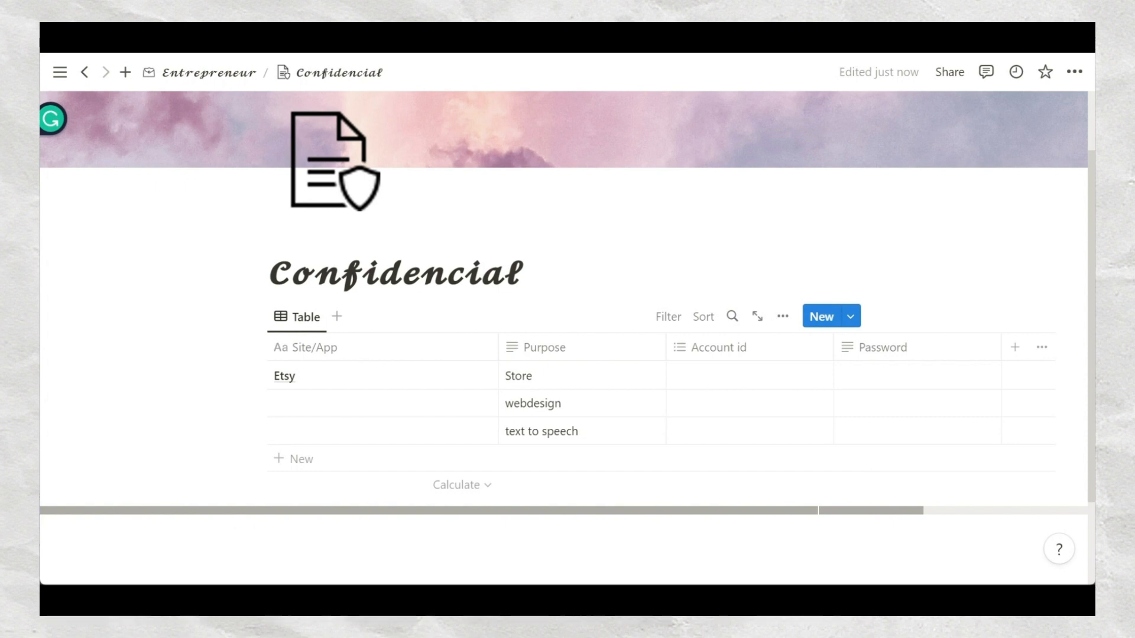
left_click_drag(818, 510, 758, 516)
left_click(524, 272)
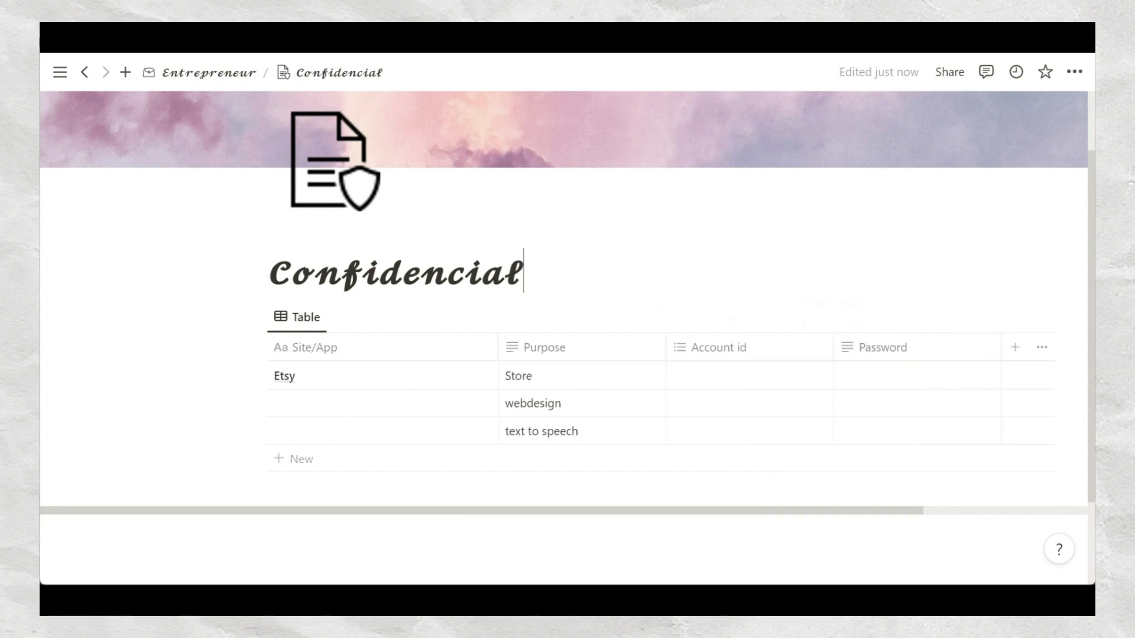
Go back from the Confidential page to the Entrepreneur dashboard and view its page links and widgets.
left_click(216, 75)
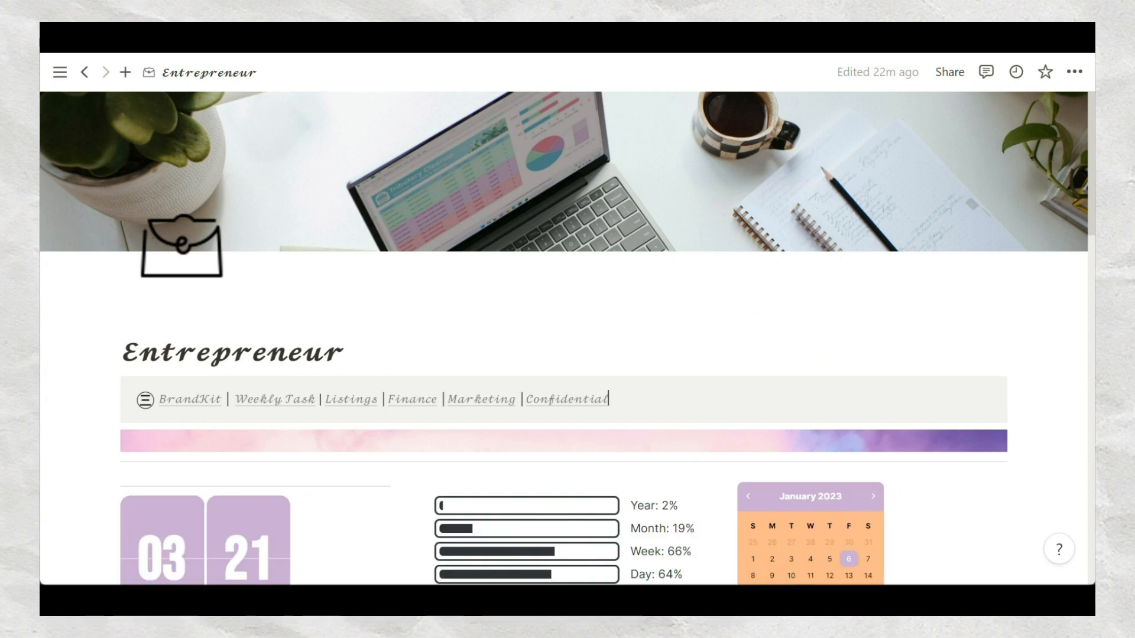
scroll(573, 282, "down", 2)
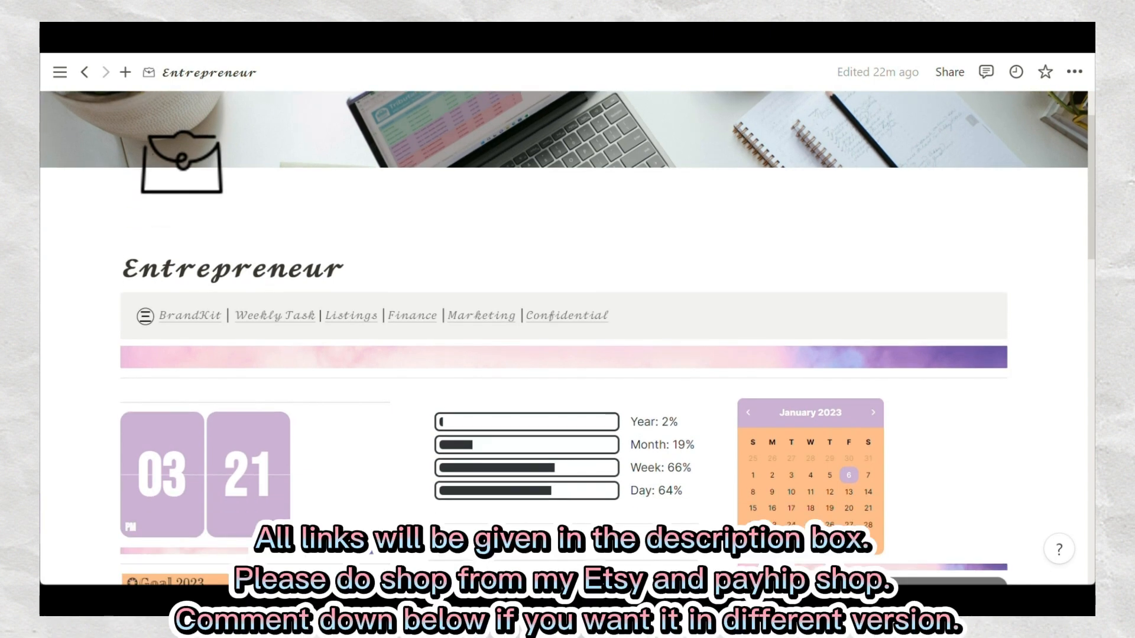